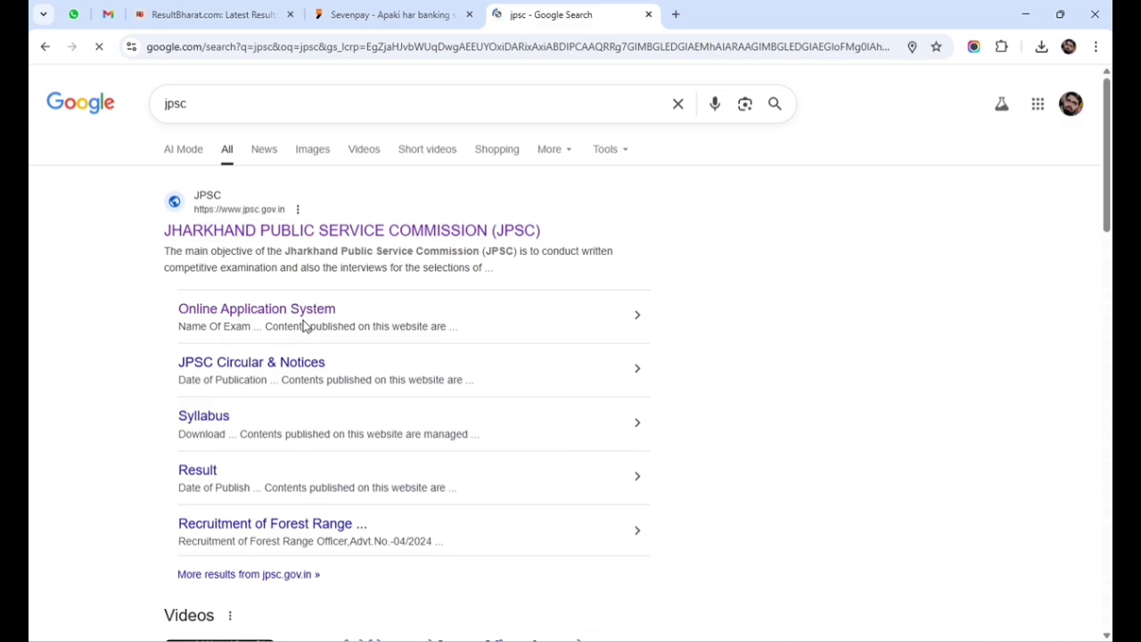
- Follow the JPSC search result through Online Application to the Jharkhand Eligibility Test 2024 OTR portal
{"action": "left_click", "coordinate": [319, 231]}
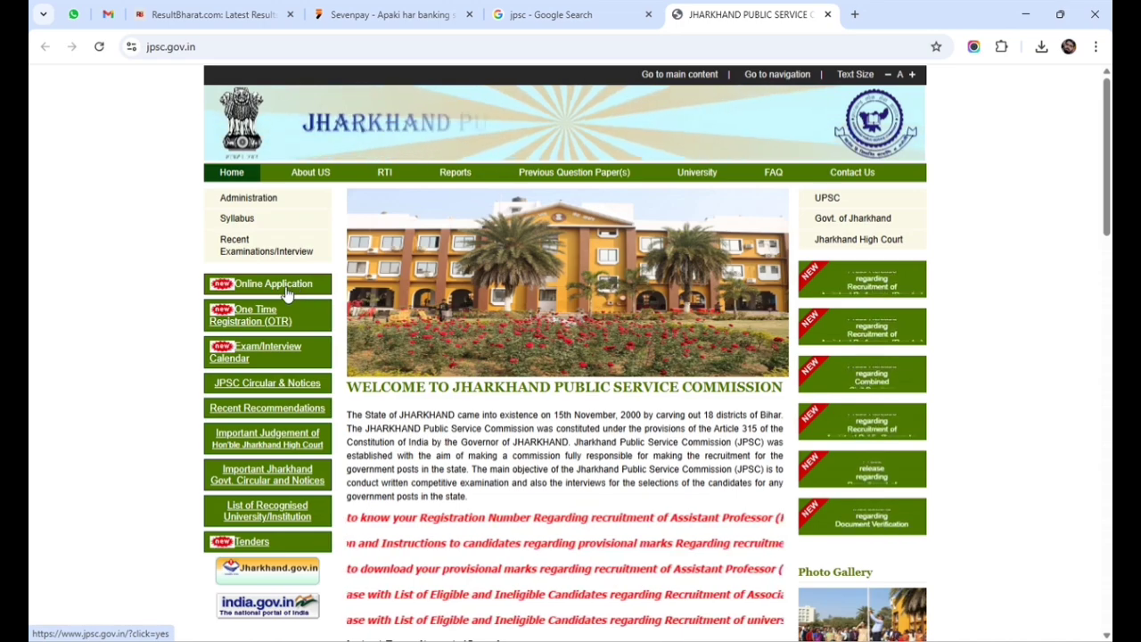
{"action": "left_click", "coordinate": [292, 294]}
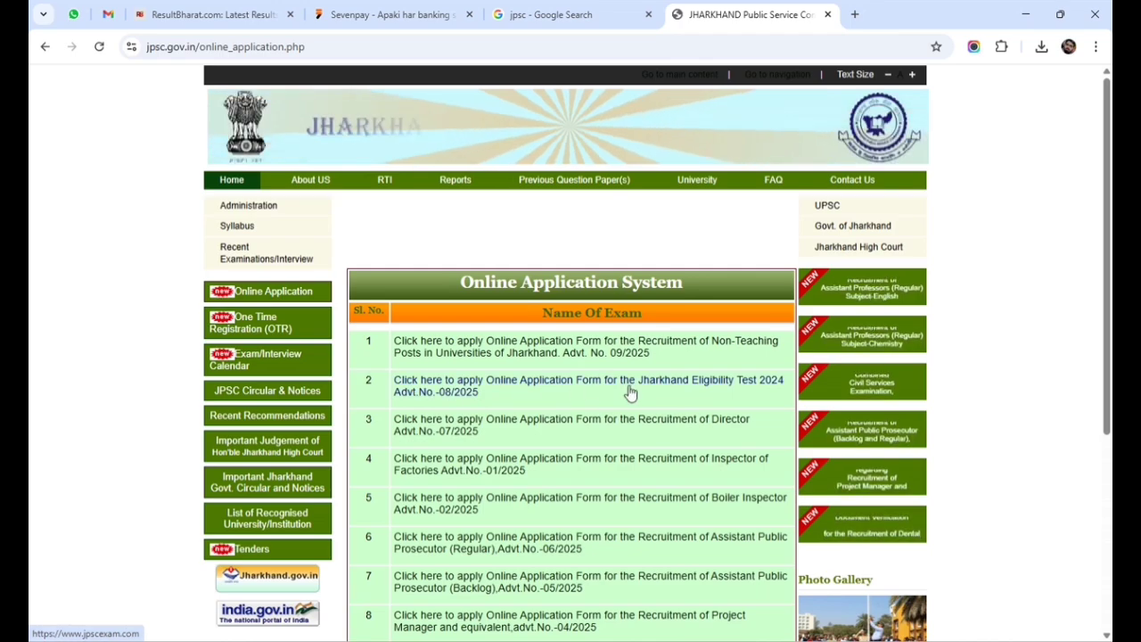
{"action": "left_click", "coordinate": [554, 389]}
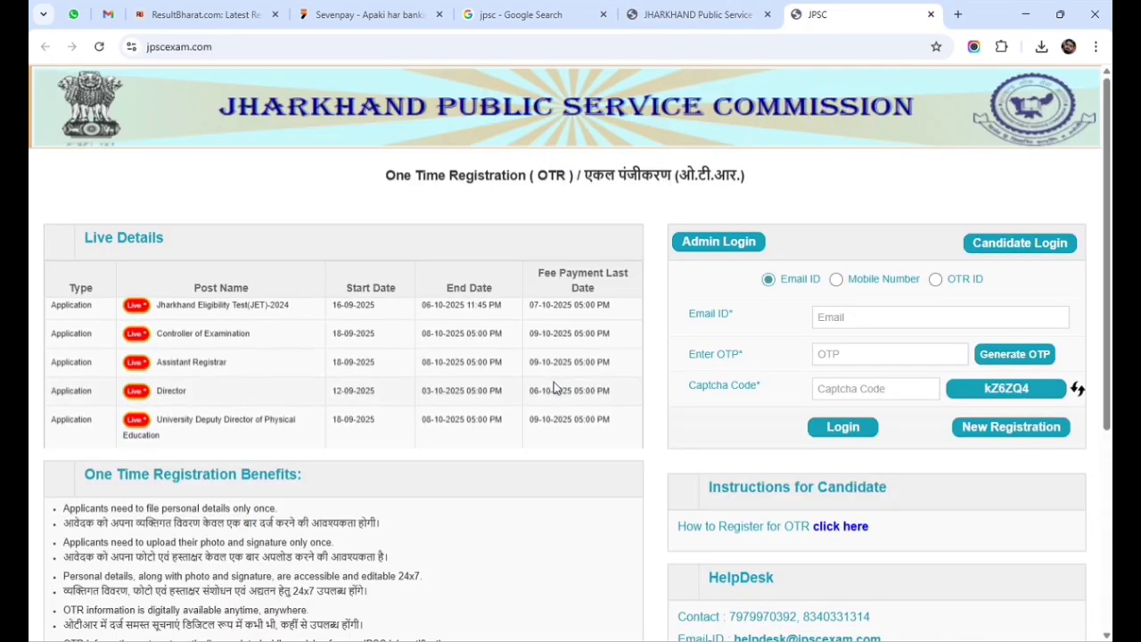
{"action": "scroll", "coordinate": [714, 374], "scroll_direction": "down", "scroll_amount": 1}
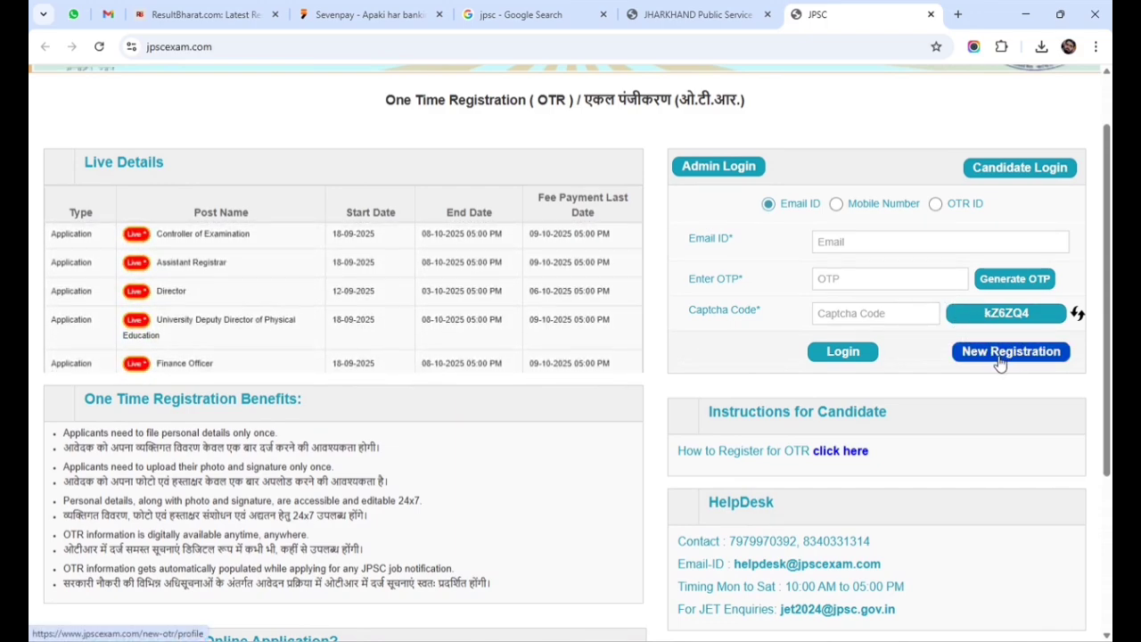
- Start a New Registration and look over the empty Profile Details form down to Save & Next
{"action": "left_click", "coordinate": [1000, 355]}
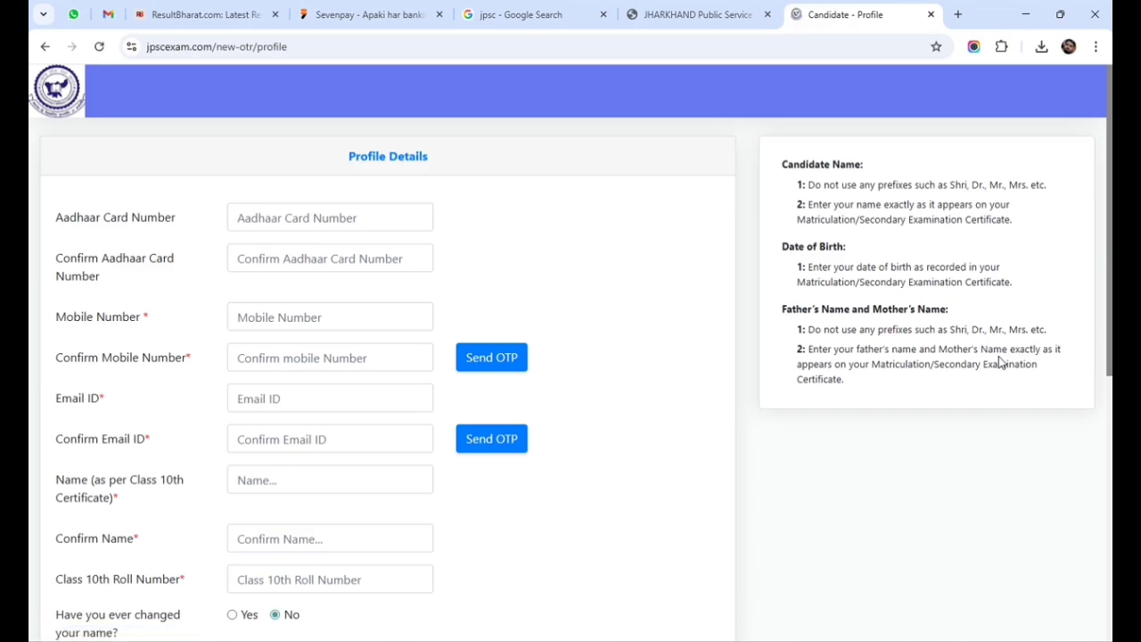
{"action": "left_click", "coordinate": [370, 214]}
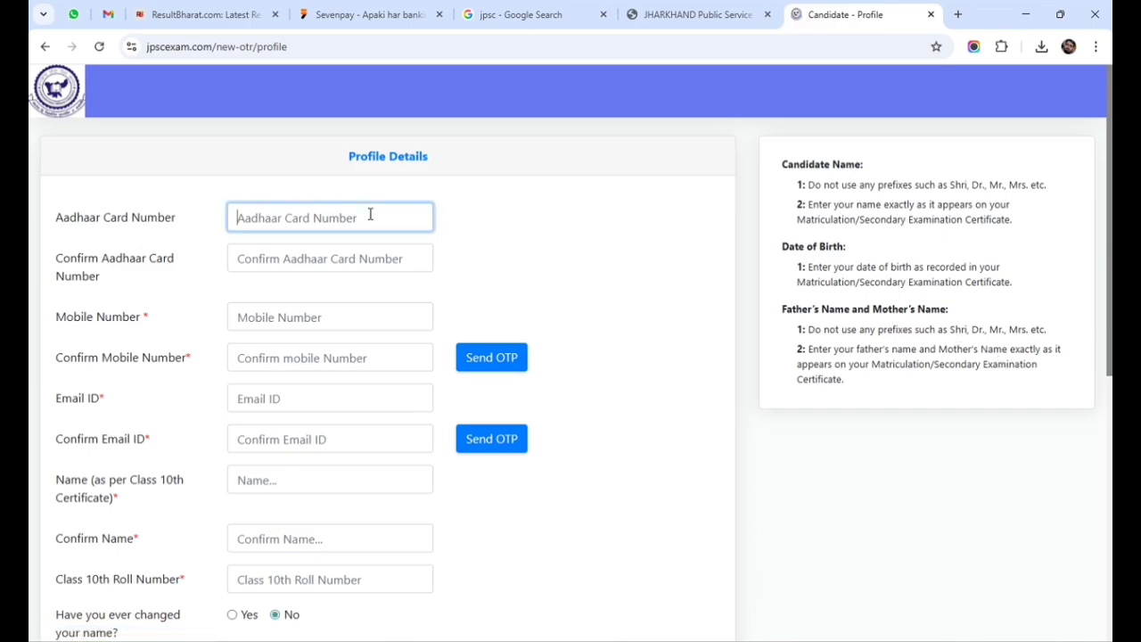
{"action": "left_click", "coordinate": [331, 251]}
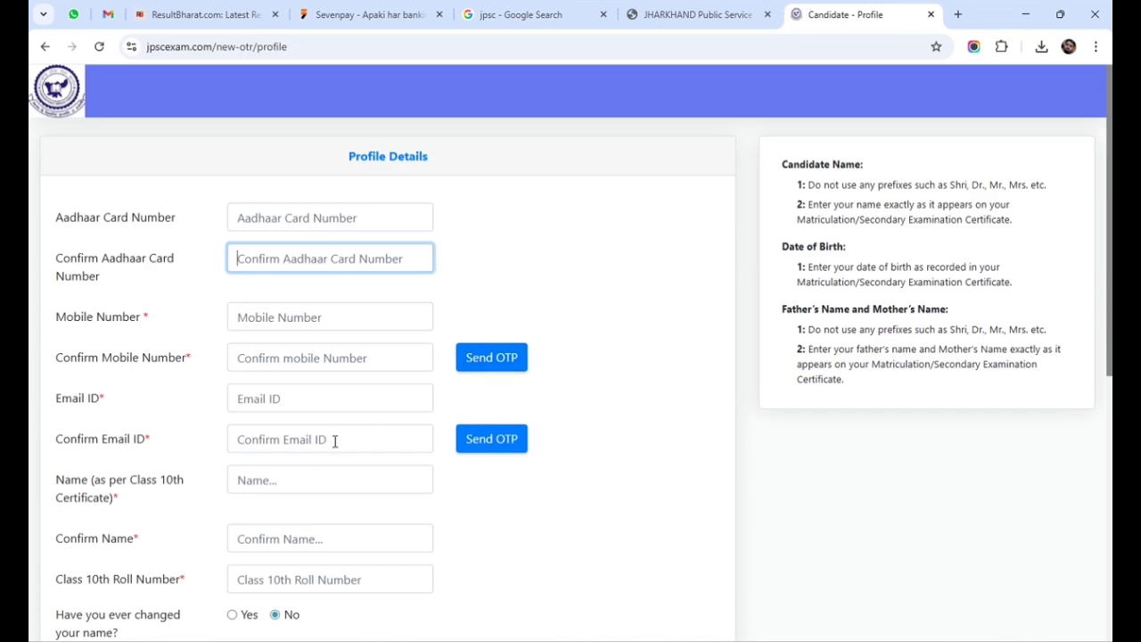
{"action": "scroll", "coordinate": [417, 452], "scroll_direction": "down", "scroll_amount": 1}
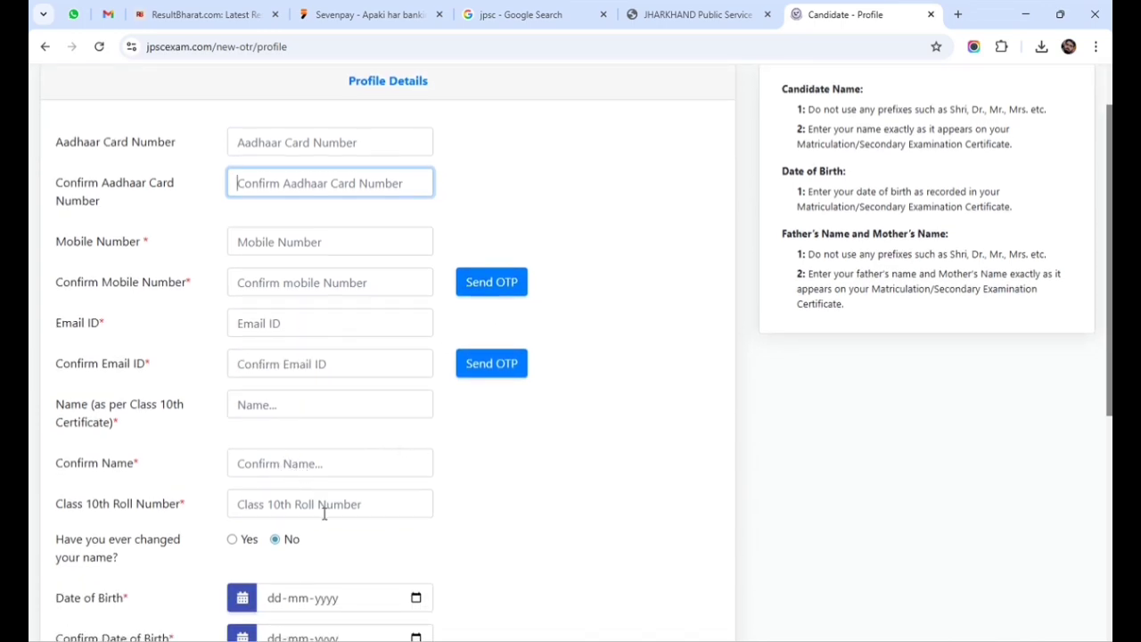
{"action": "scroll", "coordinate": [323, 514], "scroll_direction": "down", "scroll_amount": 1}
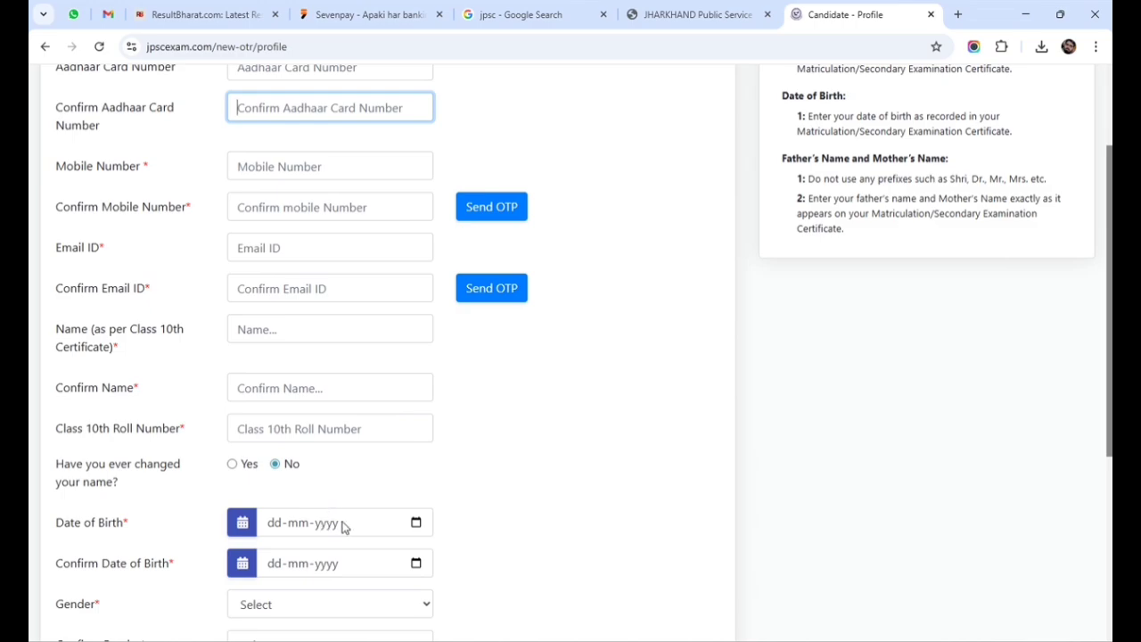
{"action": "scroll", "coordinate": [348, 534], "scroll_direction": "down", "scroll_amount": 1}
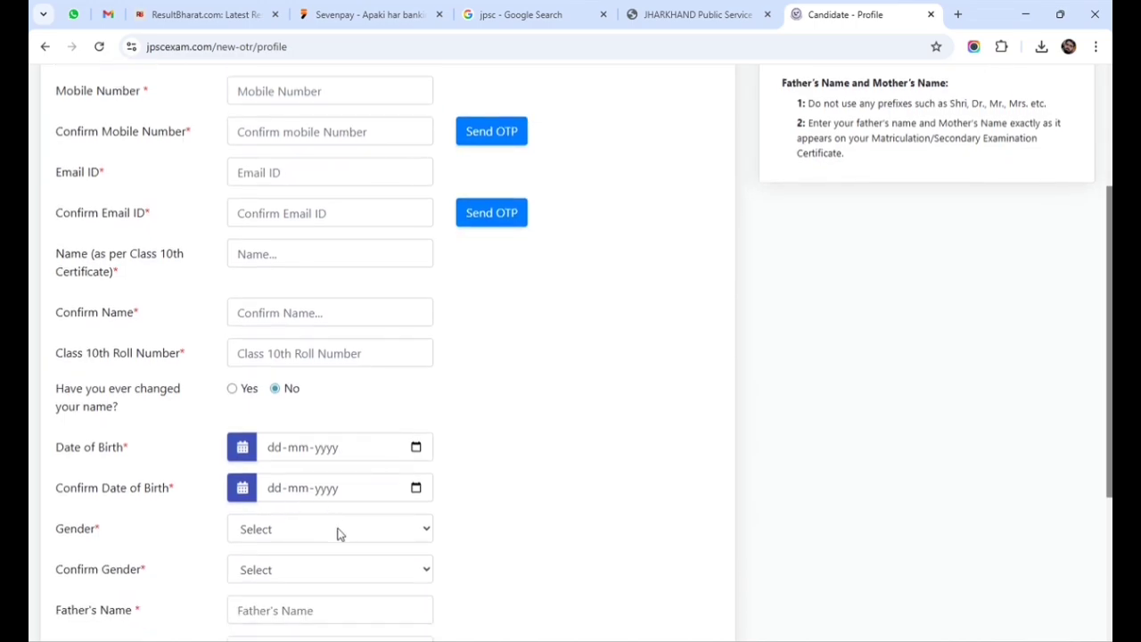
{"action": "scroll", "coordinate": [339, 535], "scroll_direction": "down", "scroll_amount": 2}
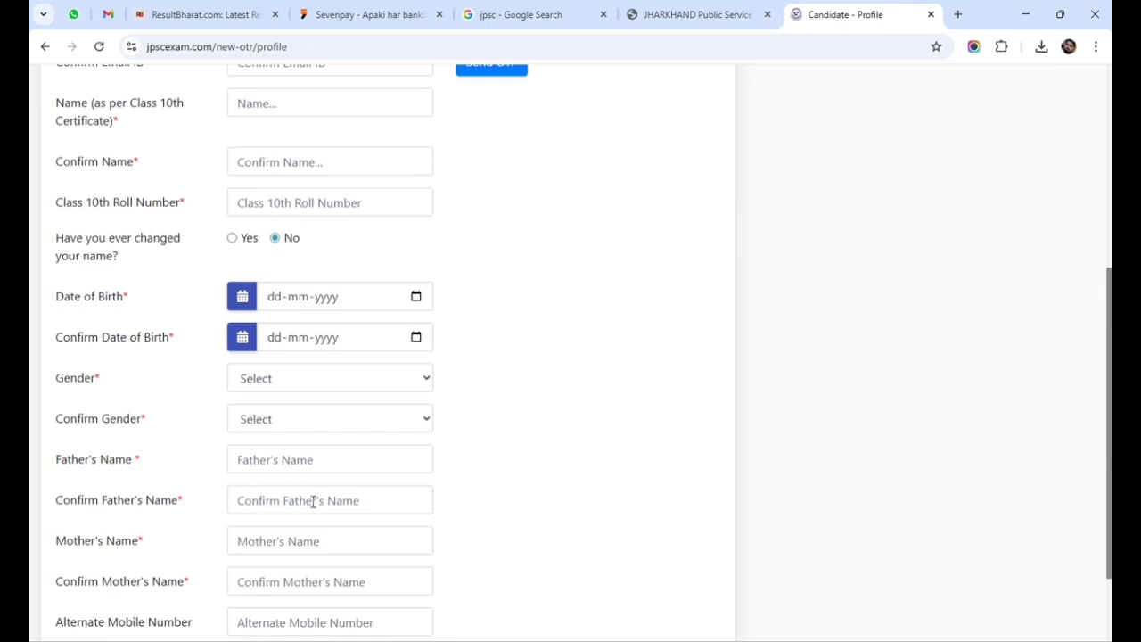
{"action": "scroll", "coordinate": [321, 502], "scroll_direction": "down", "scroll_amount": 2}
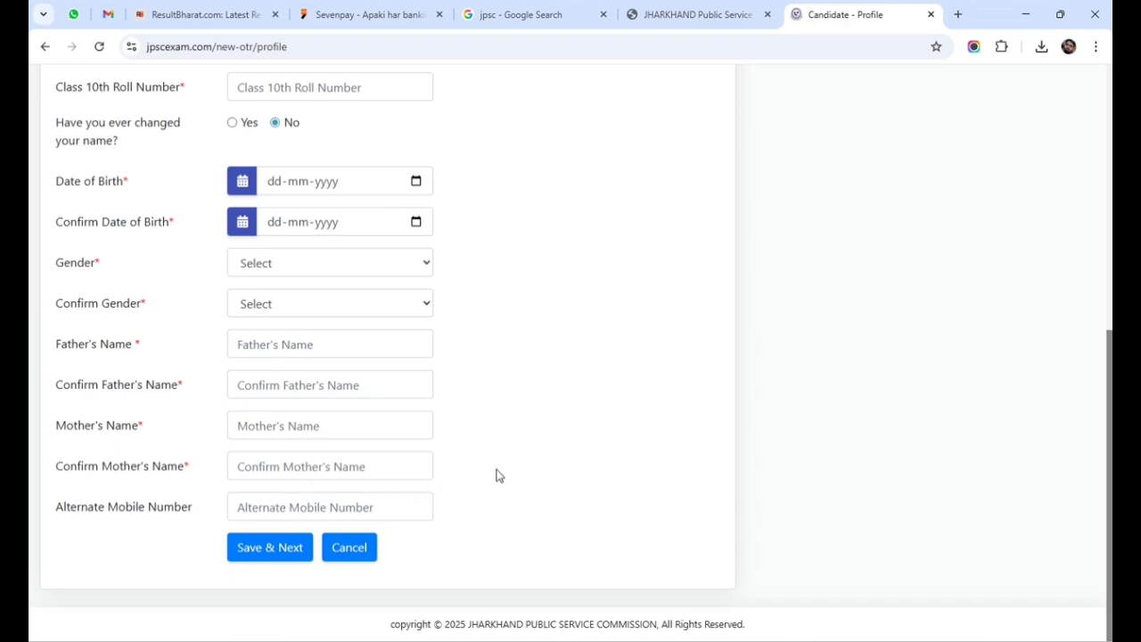
{"action": "scroll", "coordinate": [497, 476], "scroll_direction": "up", "scroll_amount": 5}
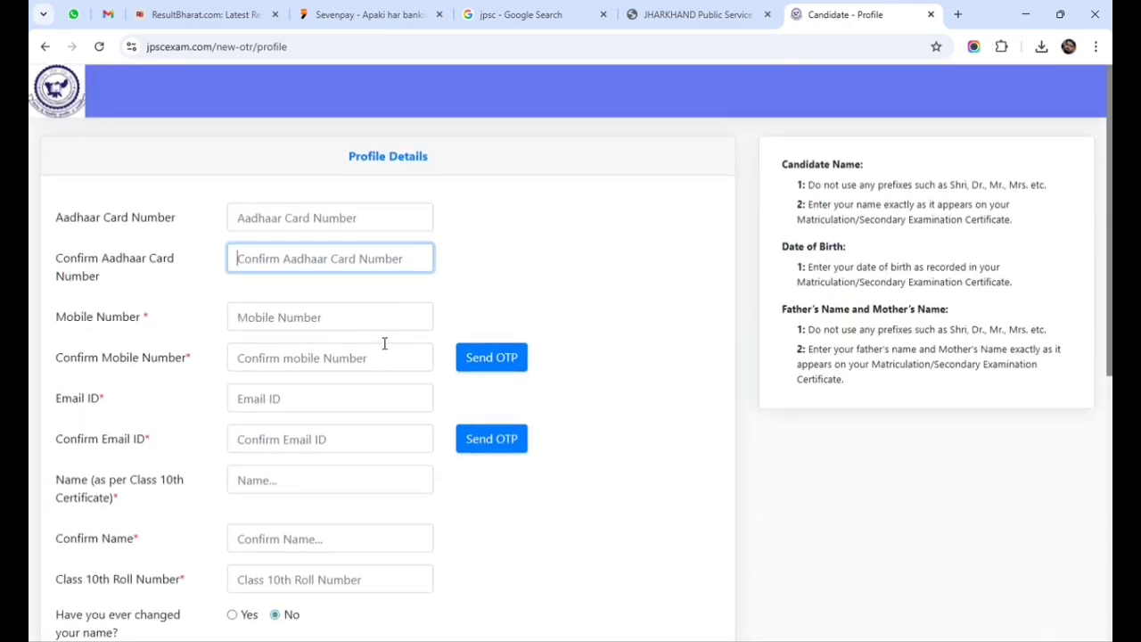
- Enter the Aadhaar card number and repeat it in the confirmation field
{"action": "left_click", "coordinate": [348, 221]}
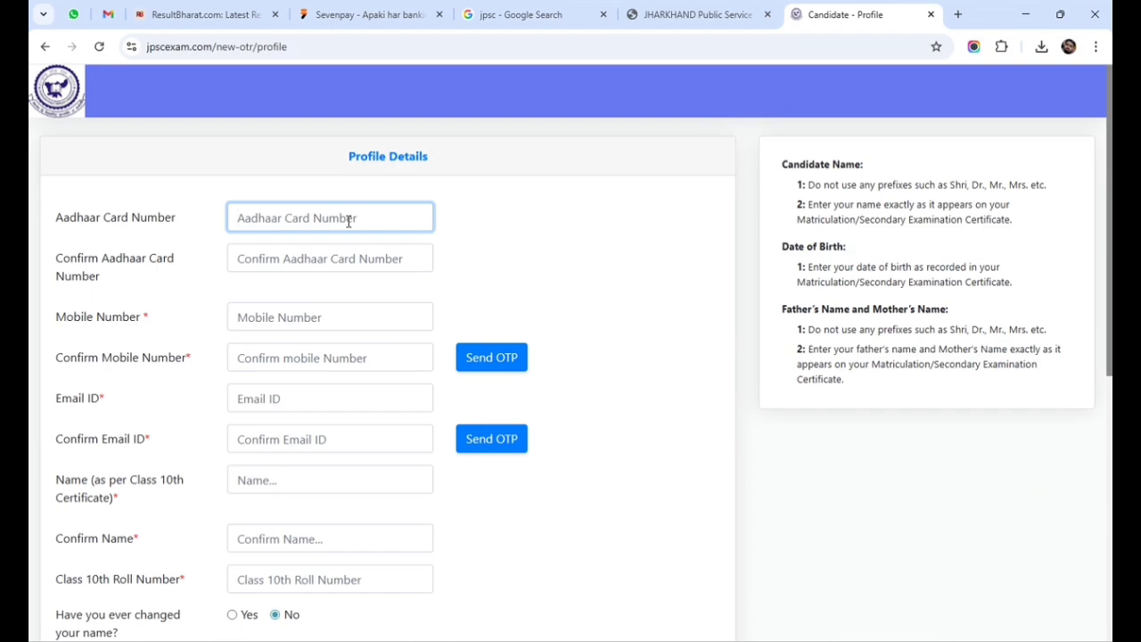
{"action": "type", "text": "6?????"}
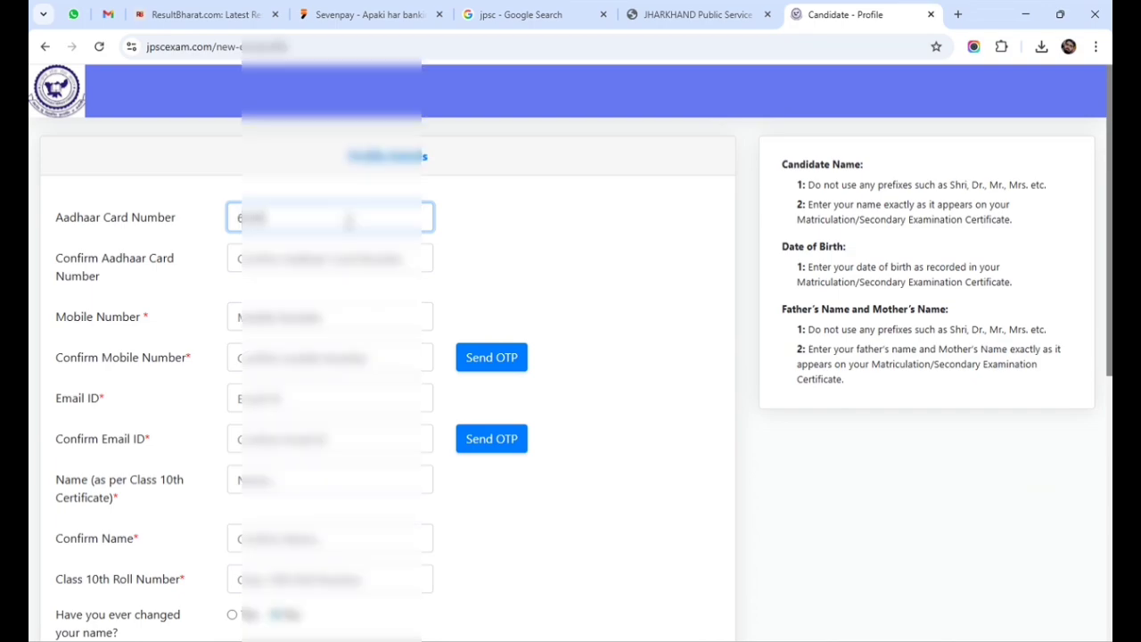
{"action": "type", "text": "??????"}
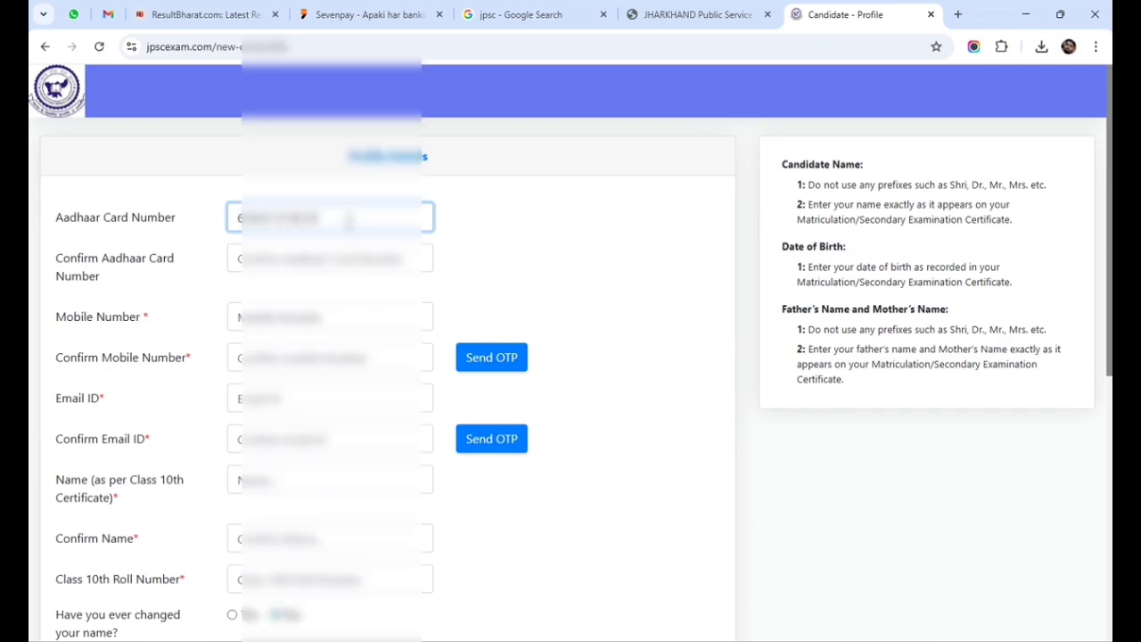
{"action": "left_click", "coordinate": [304, 251]}
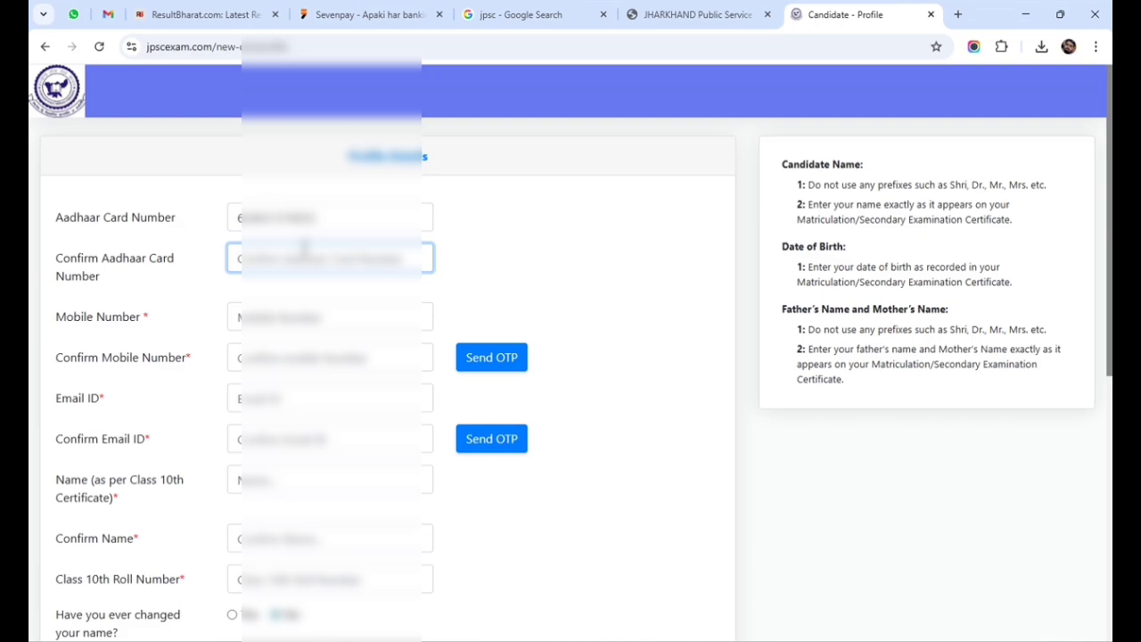
{"action": "type", "text": "6???????"}
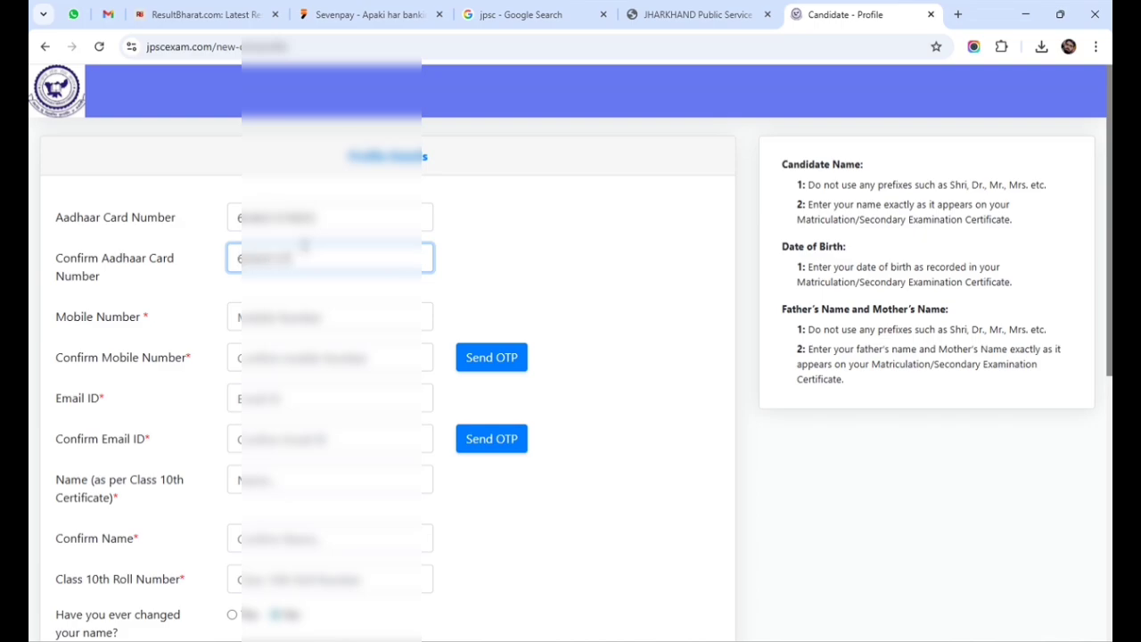
{"action": "type", "text": "??????"}
- Enter and confirm the mobile number, then verify it with the received OTP
{"action": "left_click", "coordinate": [268, 314]}
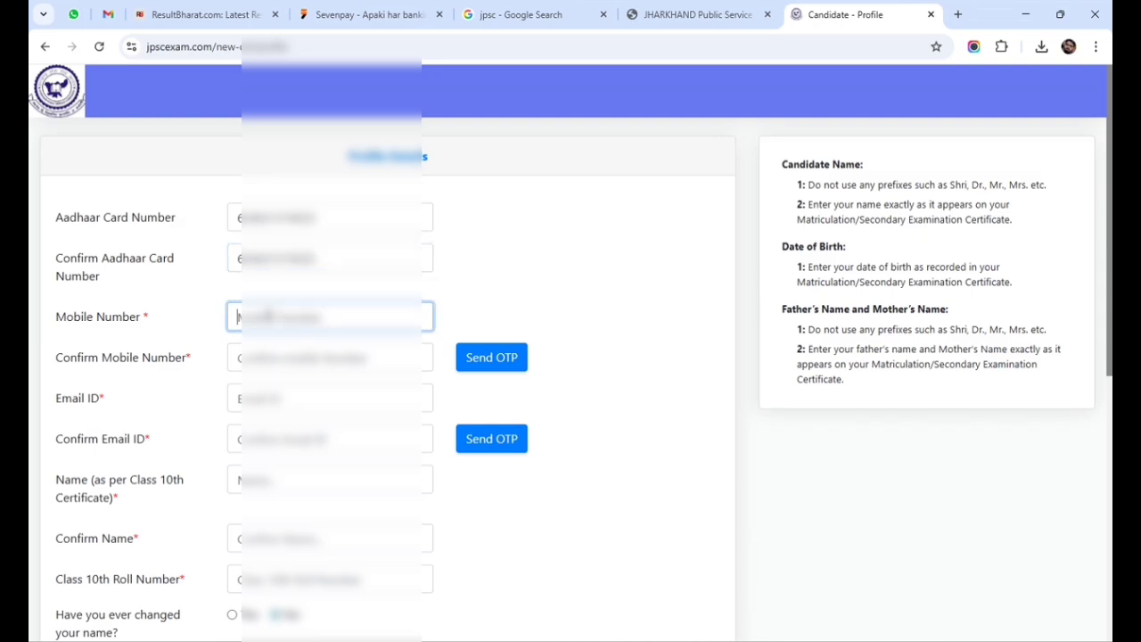
{"action": "type", "text": "??????????"}
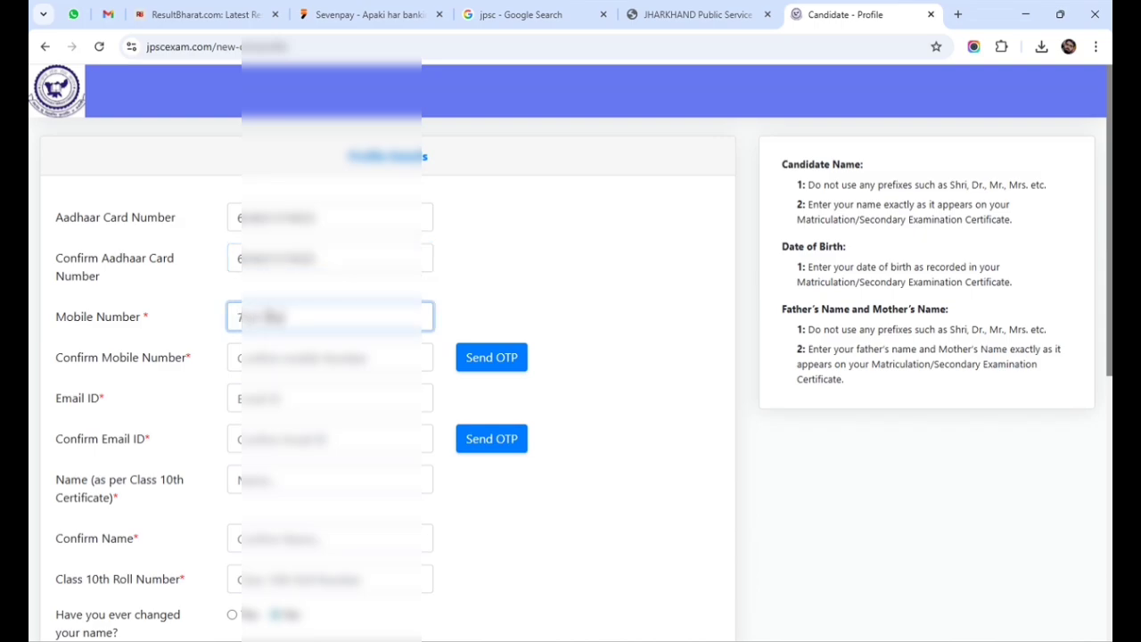
{"action": "type", "text": "?"}
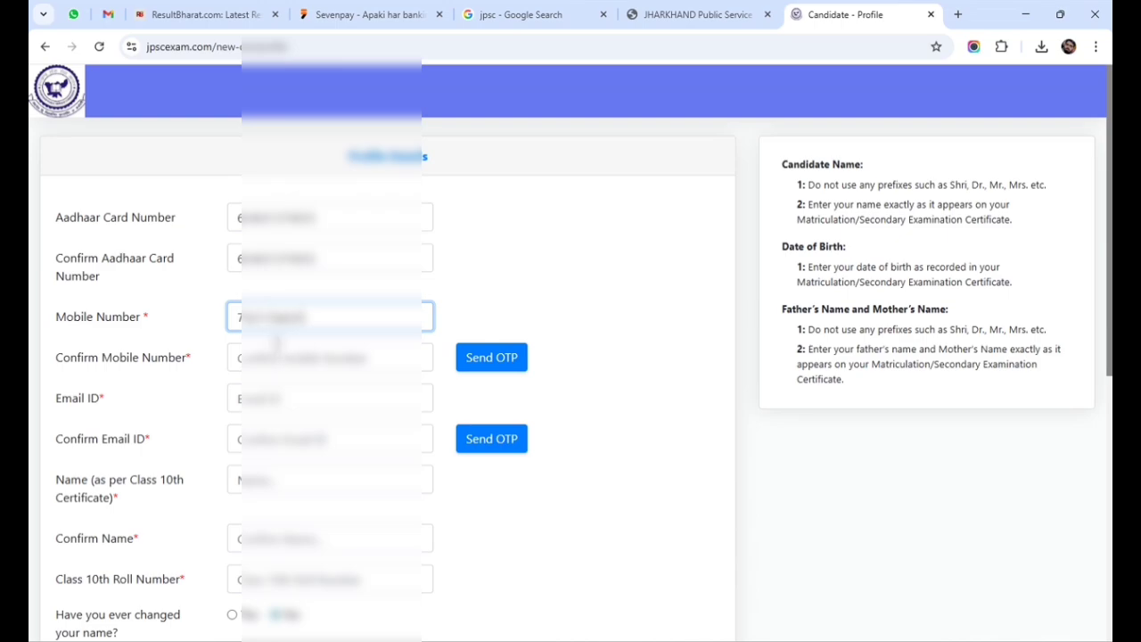
{"action": "left_click", "coordinate": [279, 355]}
{"action": "type", "text": "????????"}
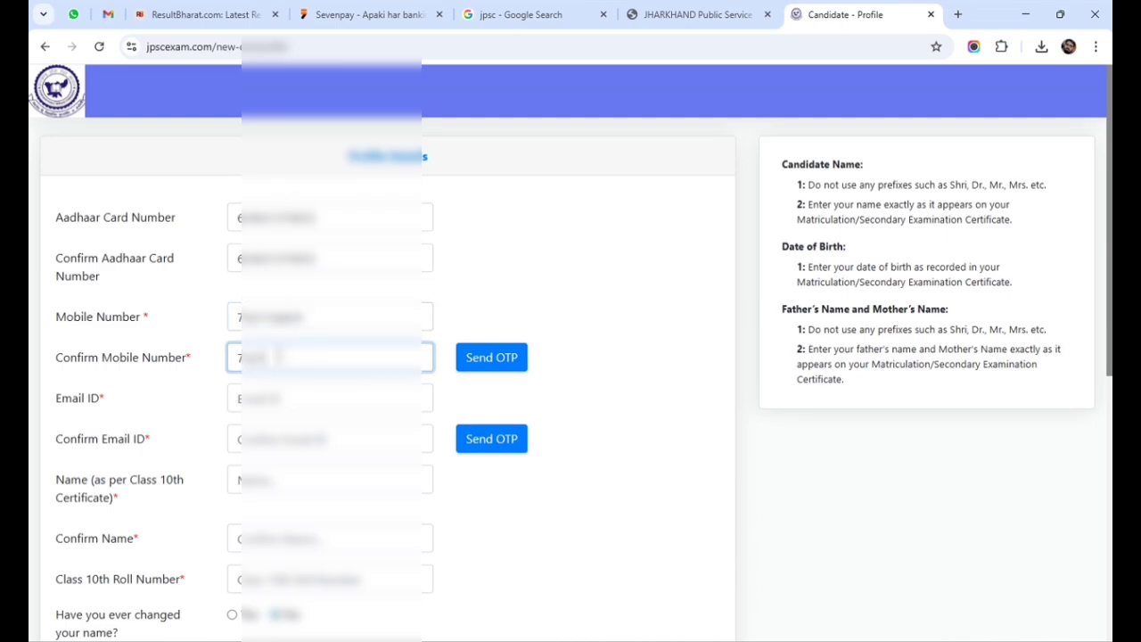
{"action": "type", "text": "?"}
{"action": "left_click", "coordinate": [514, 362]}
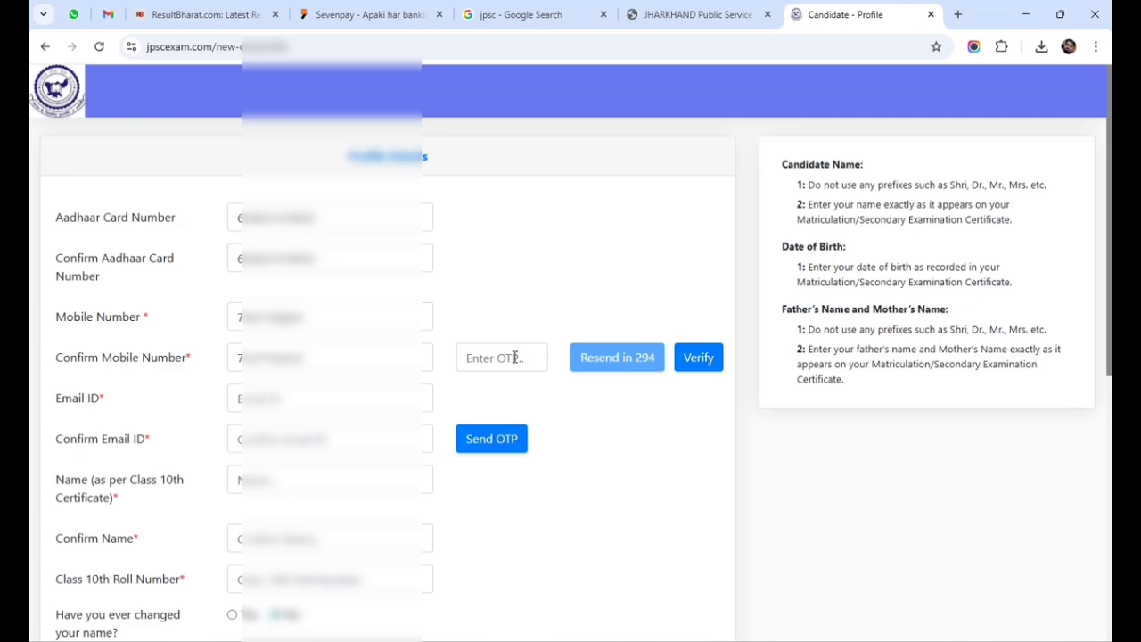
{"action": "left_click", "coordinate": [515, 357]}
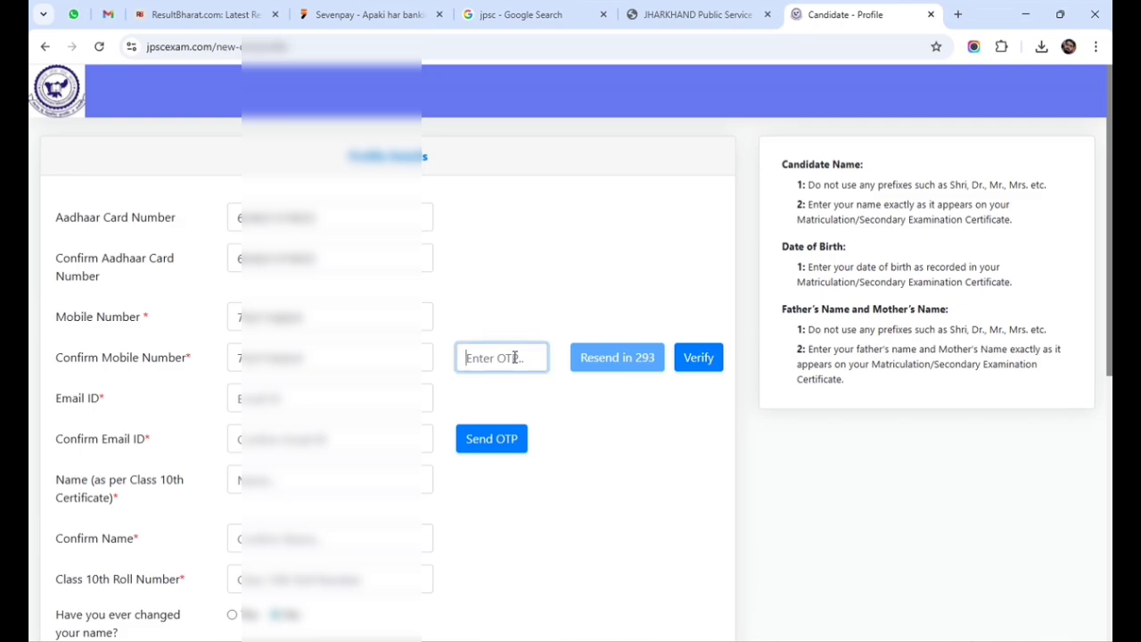
{"action": "left_click", "coordinate": [712, 359]}
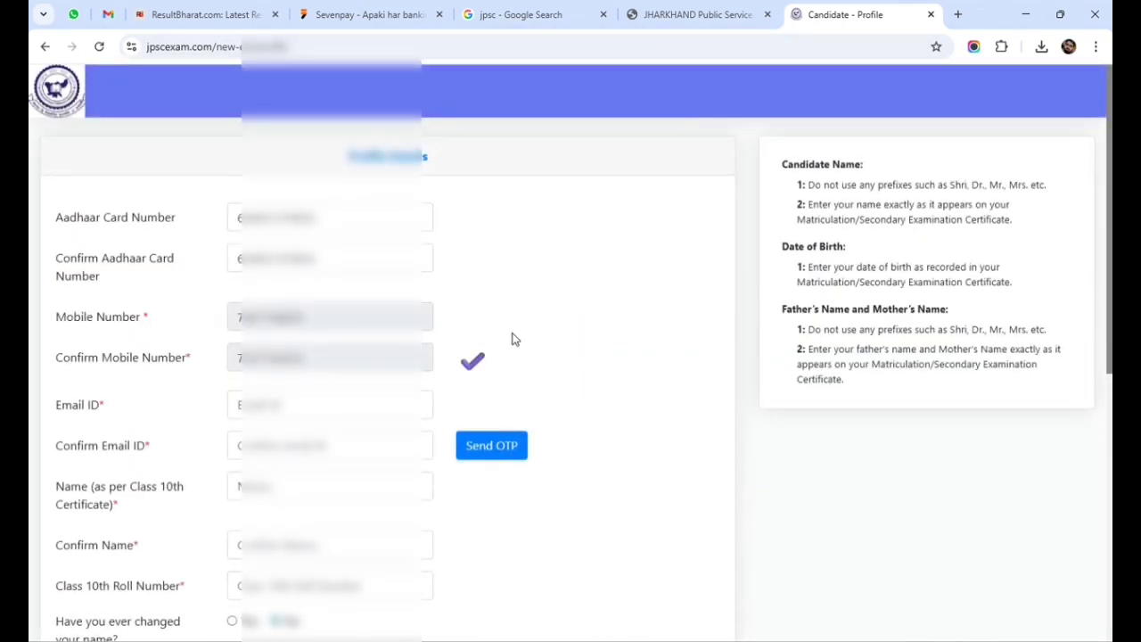
- Enter the candidate's e-mail address and repeat it in Confirm Email ID
{"action": "left_click", "coordinate": [238, 404]}
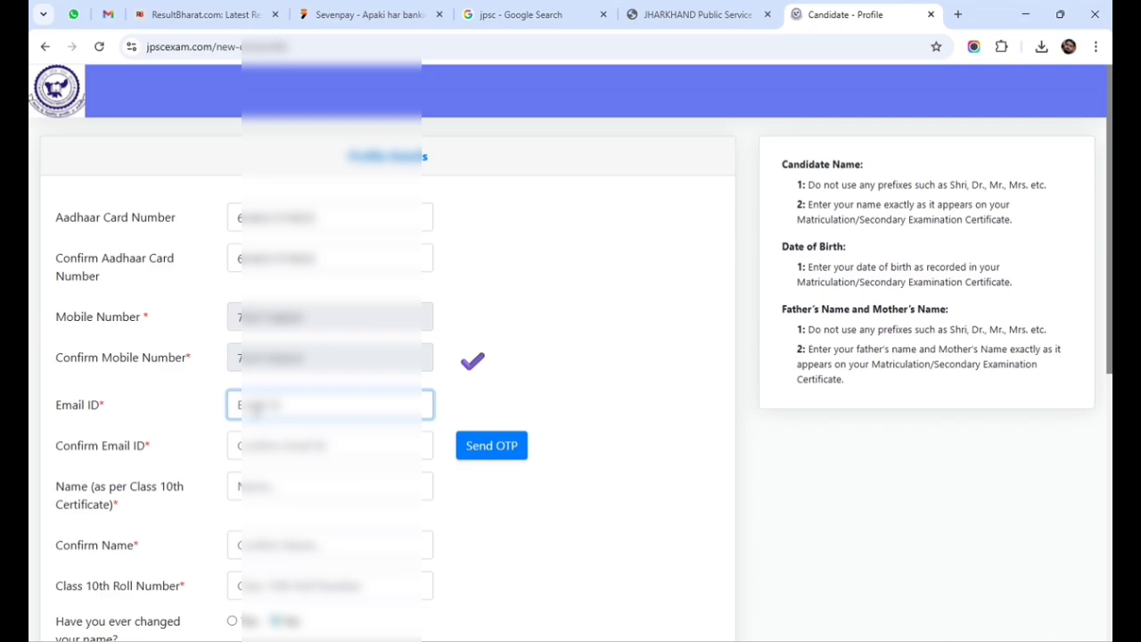
{"action": "type", "text": "A"}
{"action": "key", "text": "BackSpace"}
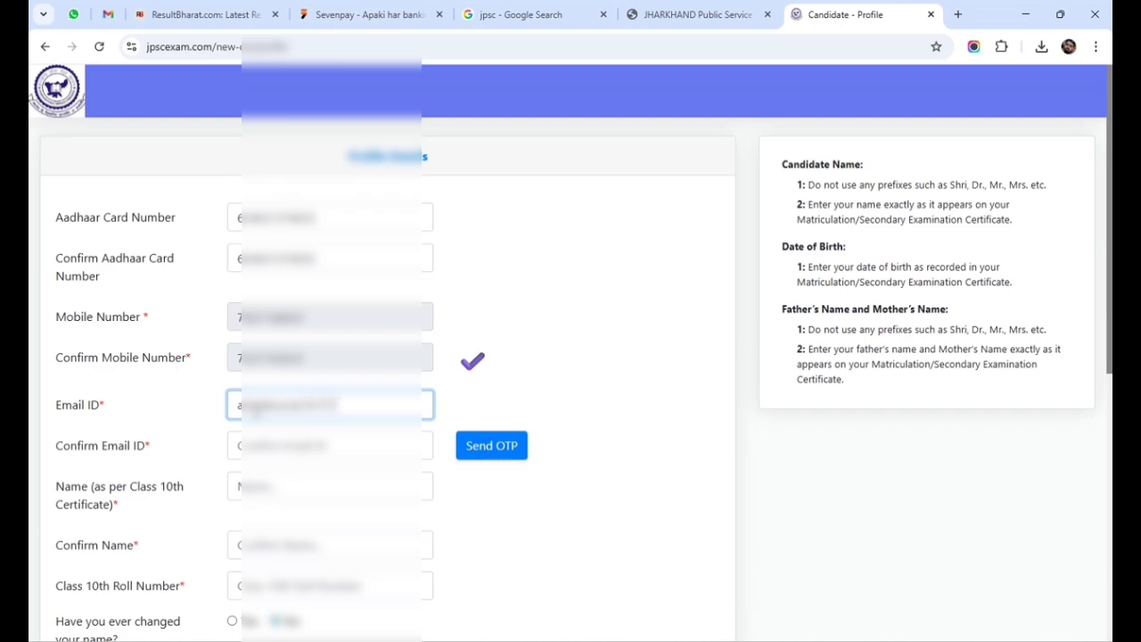
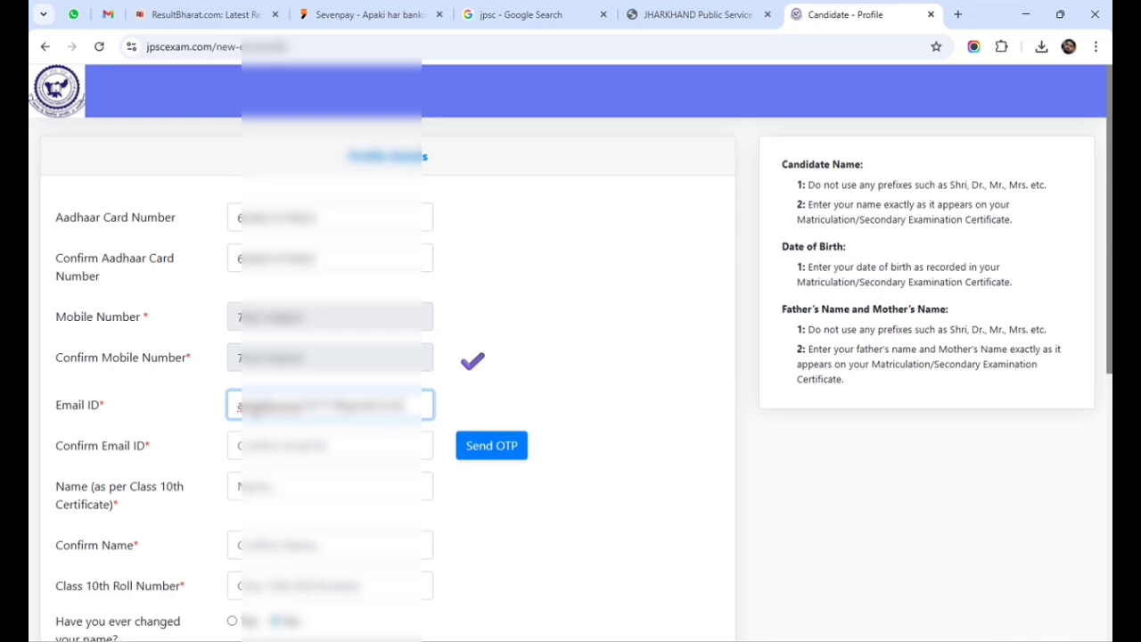
{"action": "left_click", "coordinate": [267, 450]}
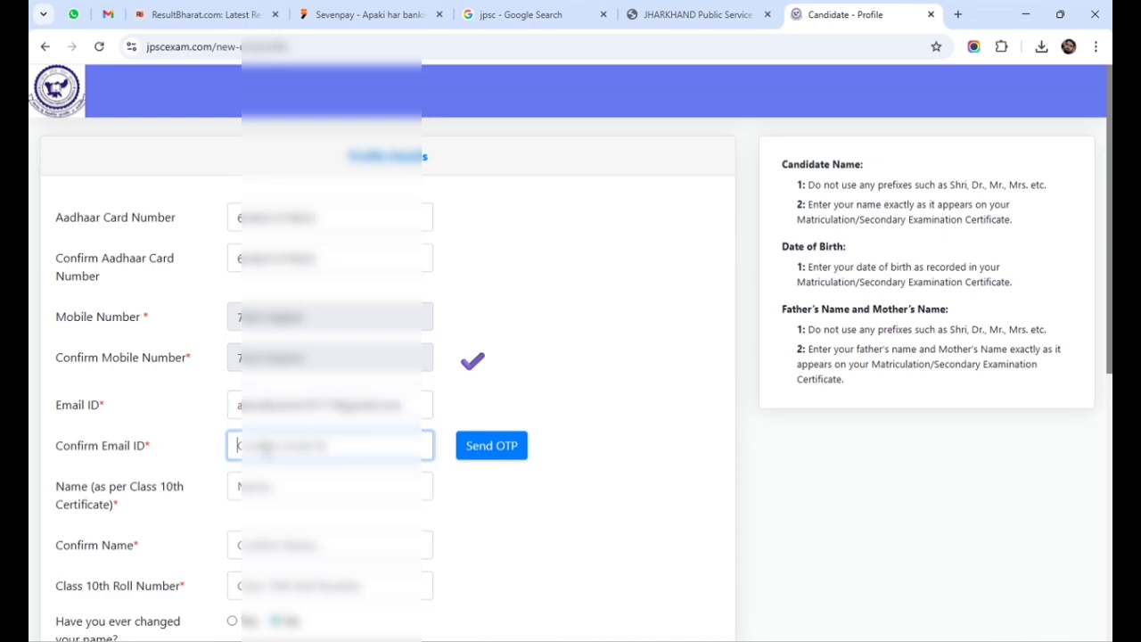
{"action": "type", "text": "anan"}
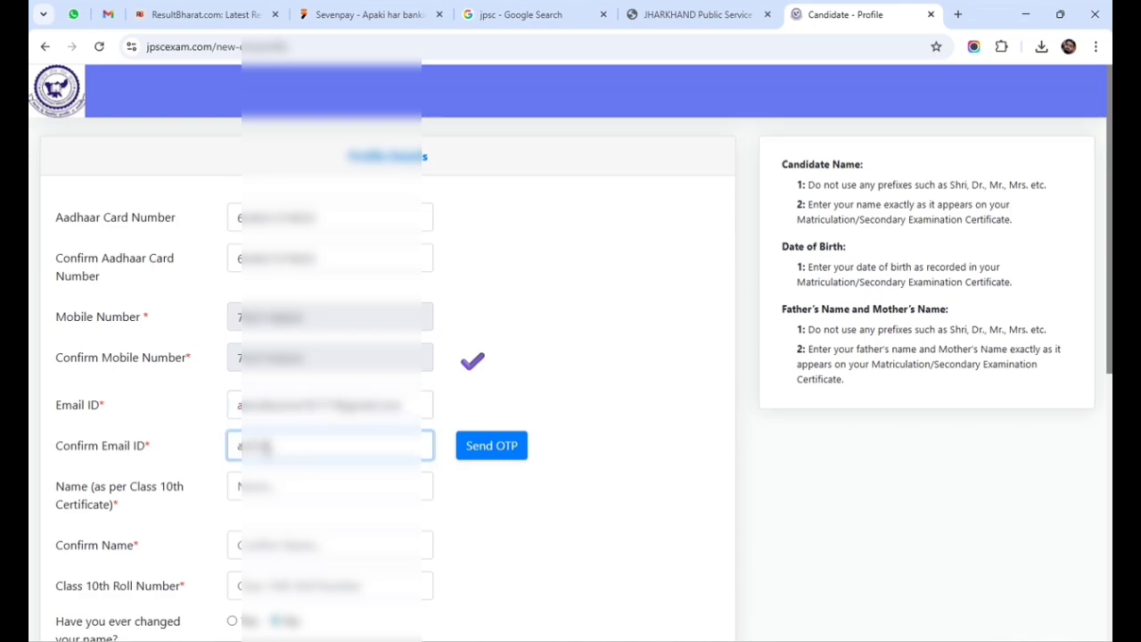
{"action": "type", "text": "***********"}
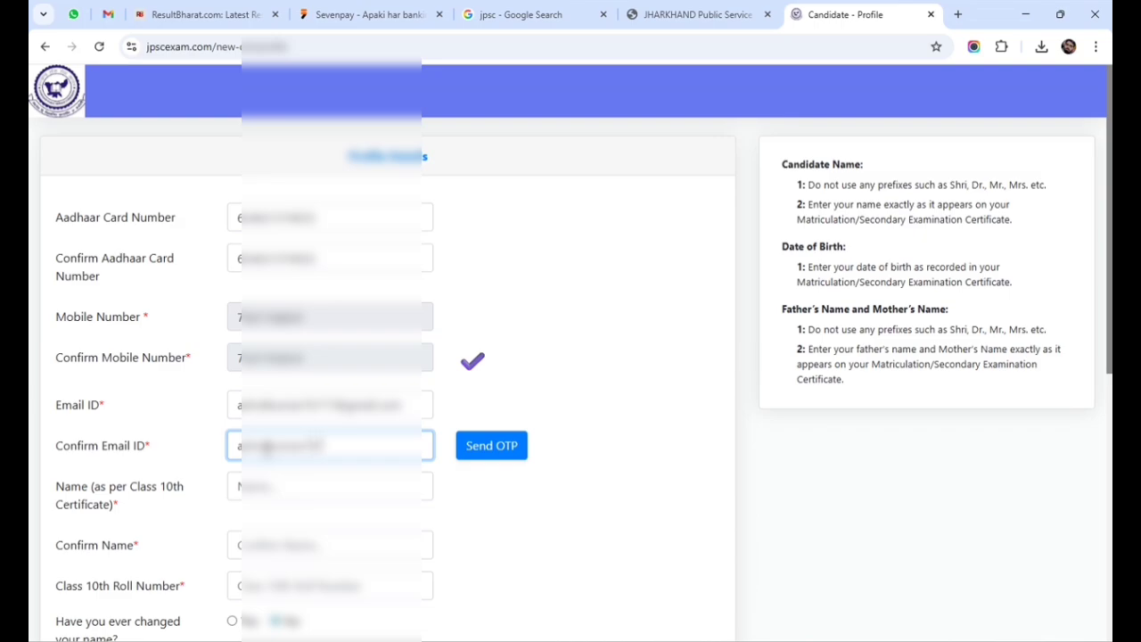
{"action": "type", "text": "******.com"}
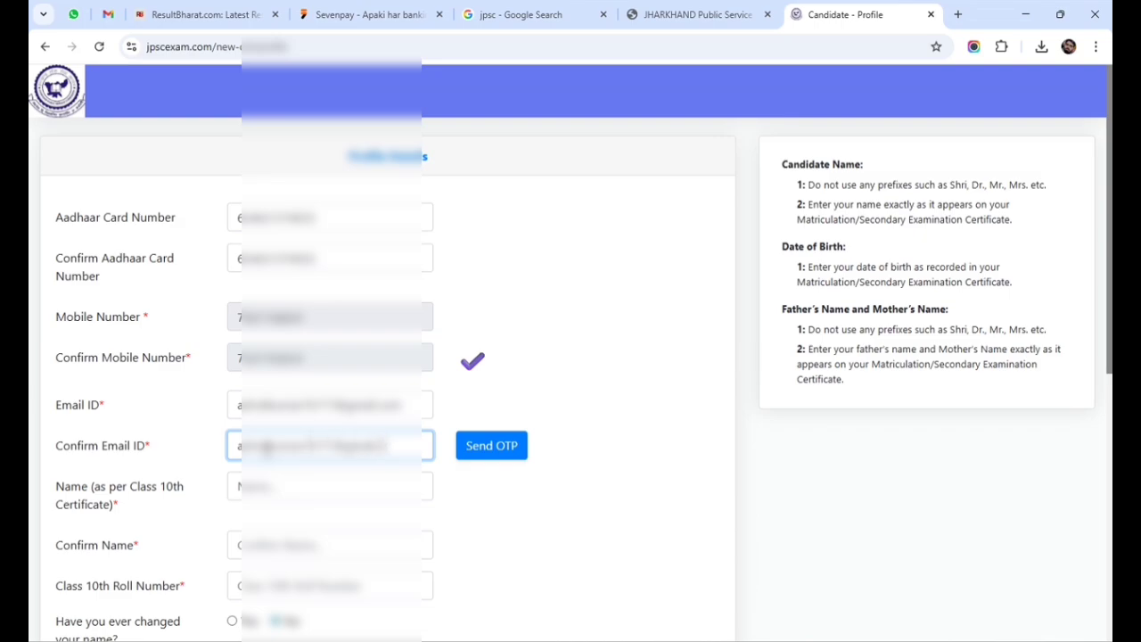
- Verify the e-mail address with the one-time code sent to it
{"action": "left_click", "coordinate": [489, 449]}
{"action": "left_click", "coordinate": [488, 446]}
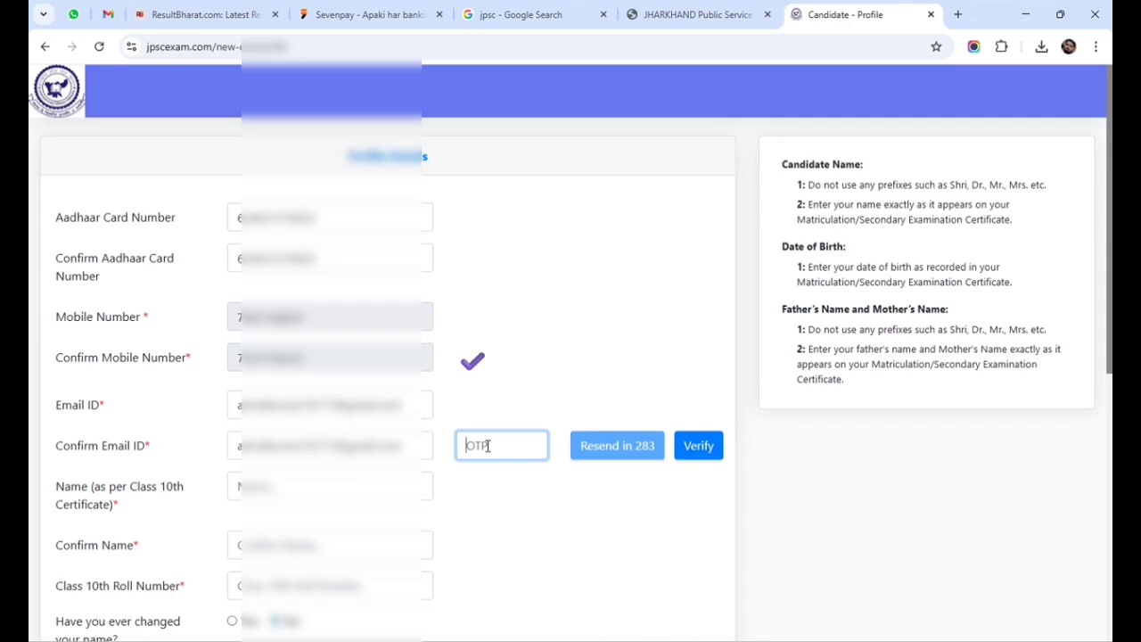
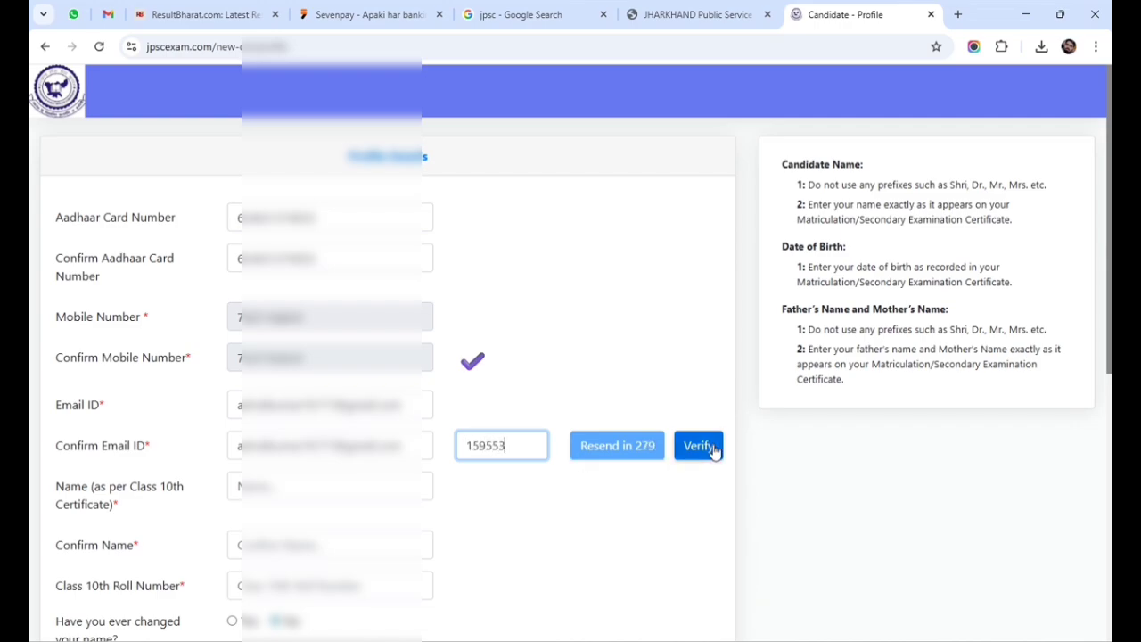
{"action": "left_click", "coordinate": [714, 446]}
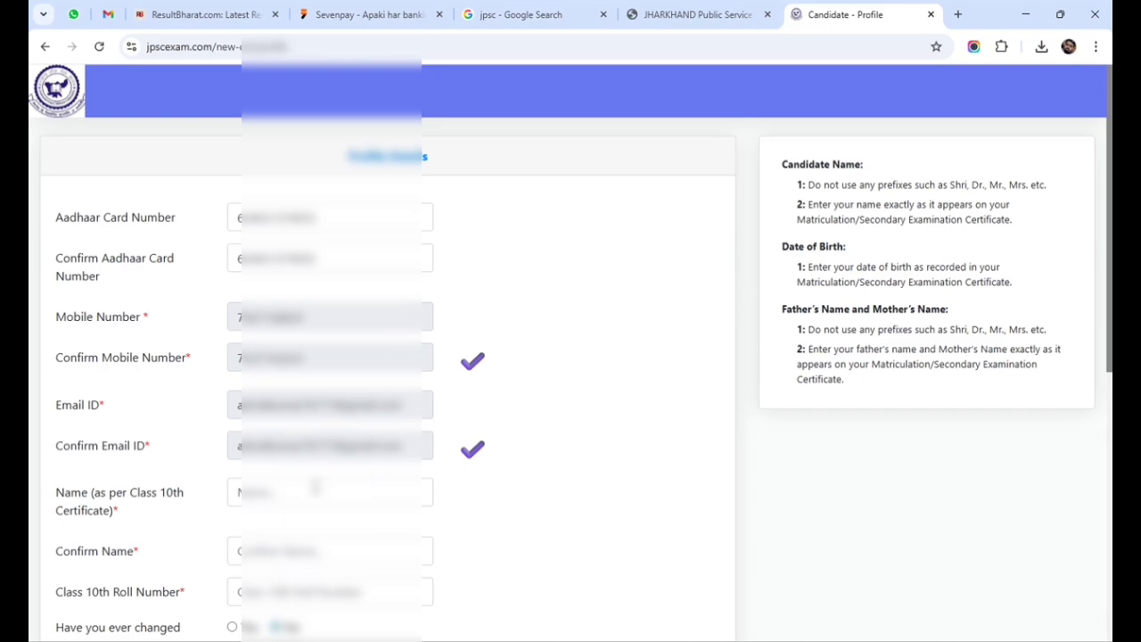
{"action": "left_click", "coordinate": [311, 488]}
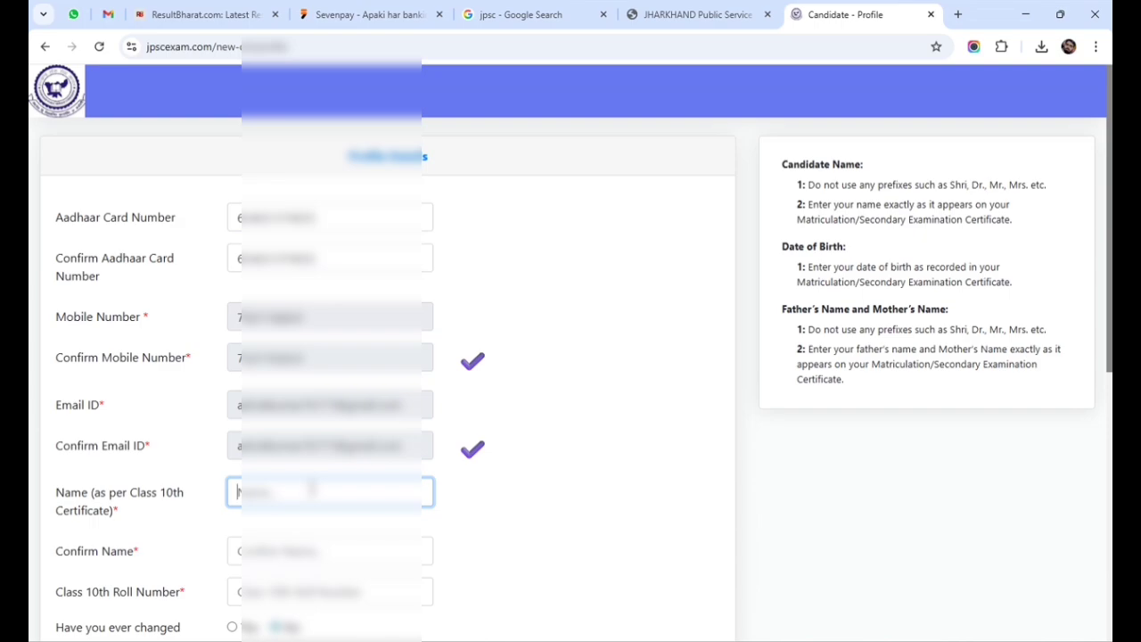
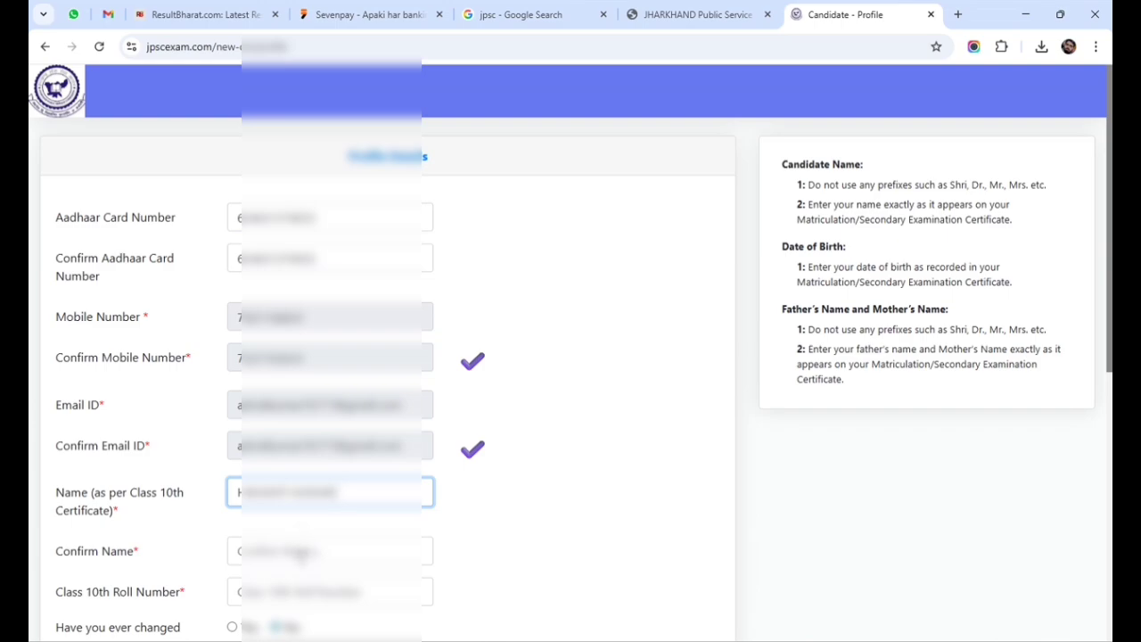
- Type the candidate's full name as on the Class 10th certificate in Name and Confirm Name
{"action": "left_click", "coordinate": [300, 551]}
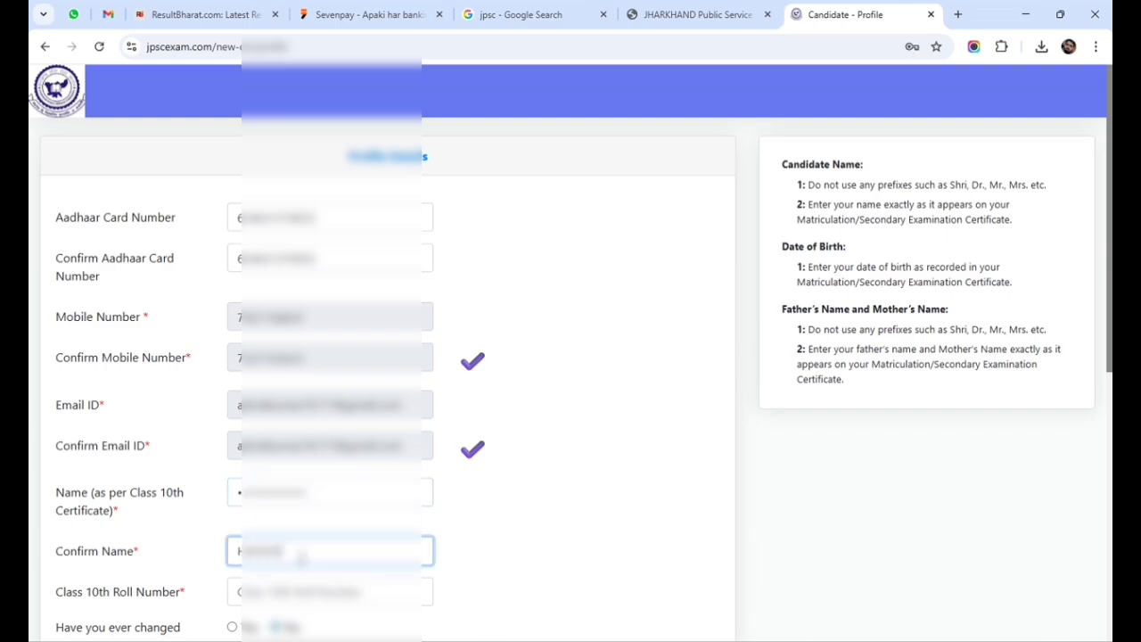
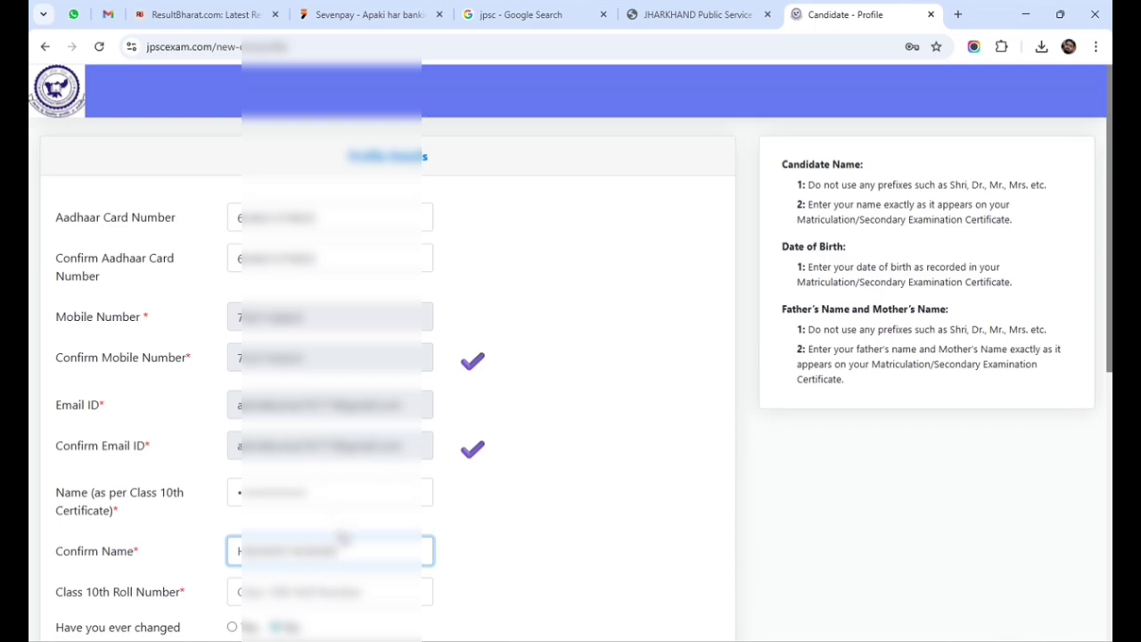
{"action": "scroll", "coordinate": [343, 538], "scroll_direction": "down", "scroll_amount": 5}
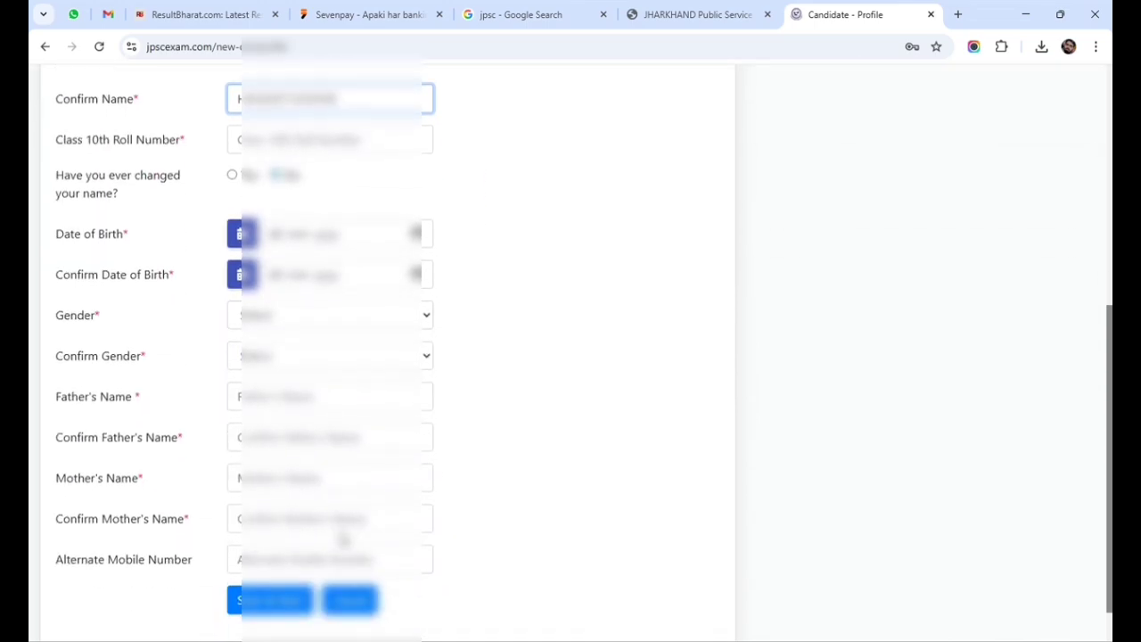
- Enter the Class 10th roll number and pick the date of birth from the calendar
{"action": "left_click", "coordinate": [268, 140]}
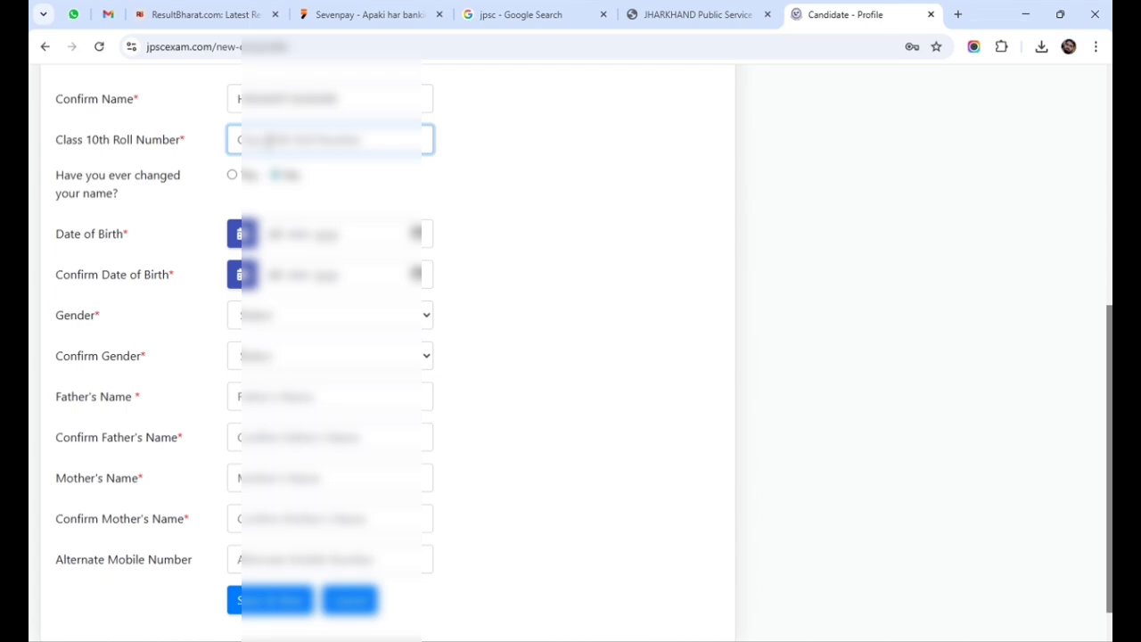
{"action": "type", "text": "0010"}
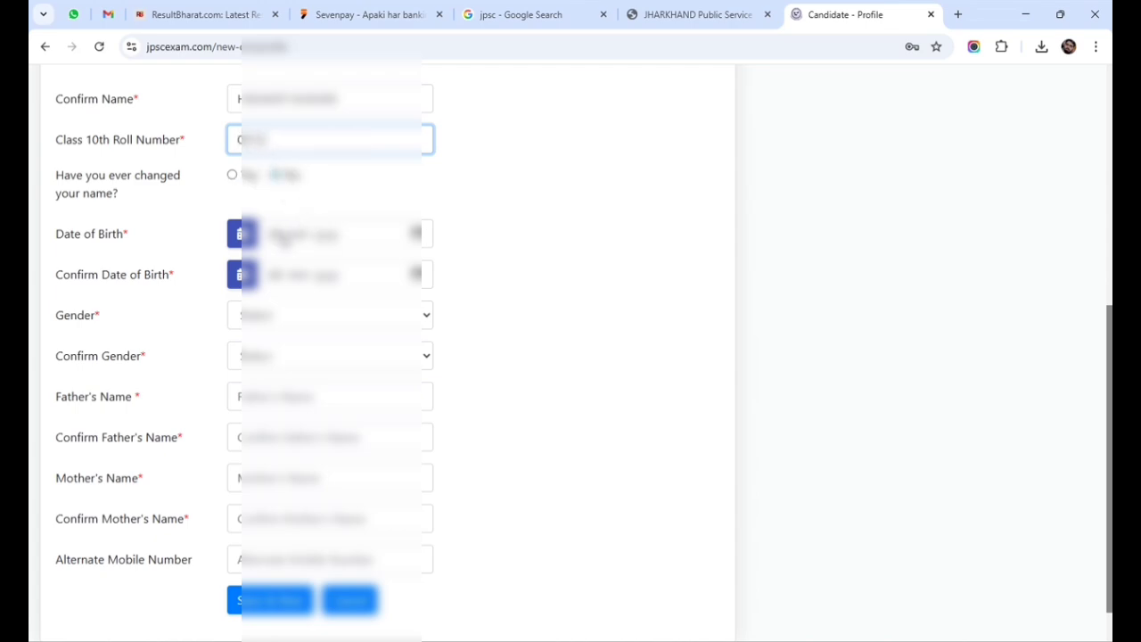
{"action": "left_click", "coordinate": [278, 234]}
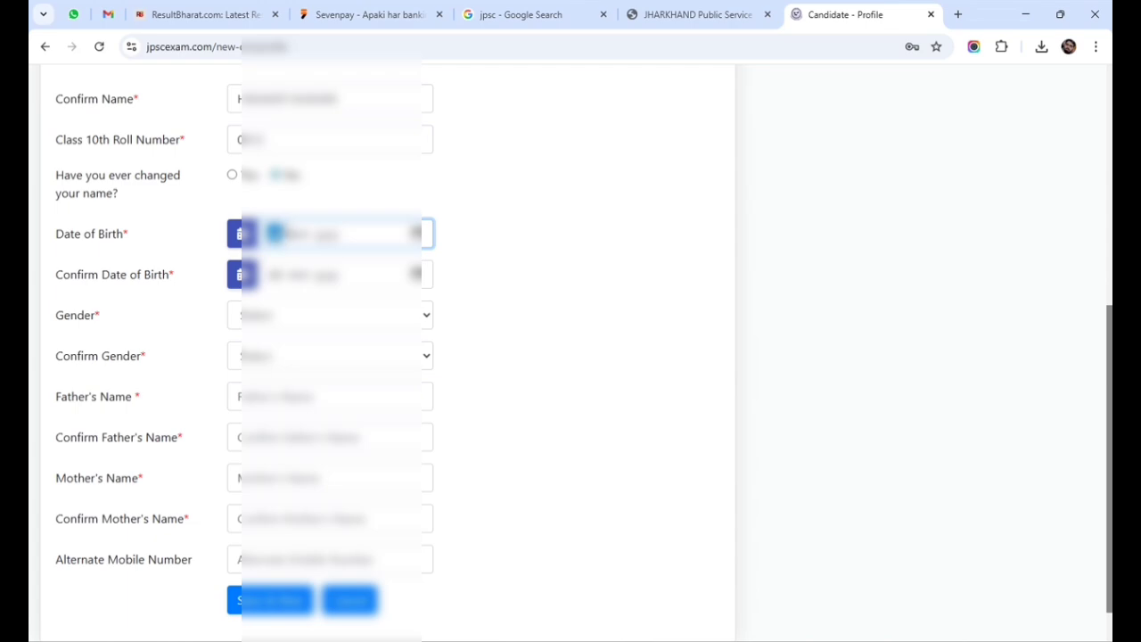
{"action": "left_click", "coordinate": [417, 234]}
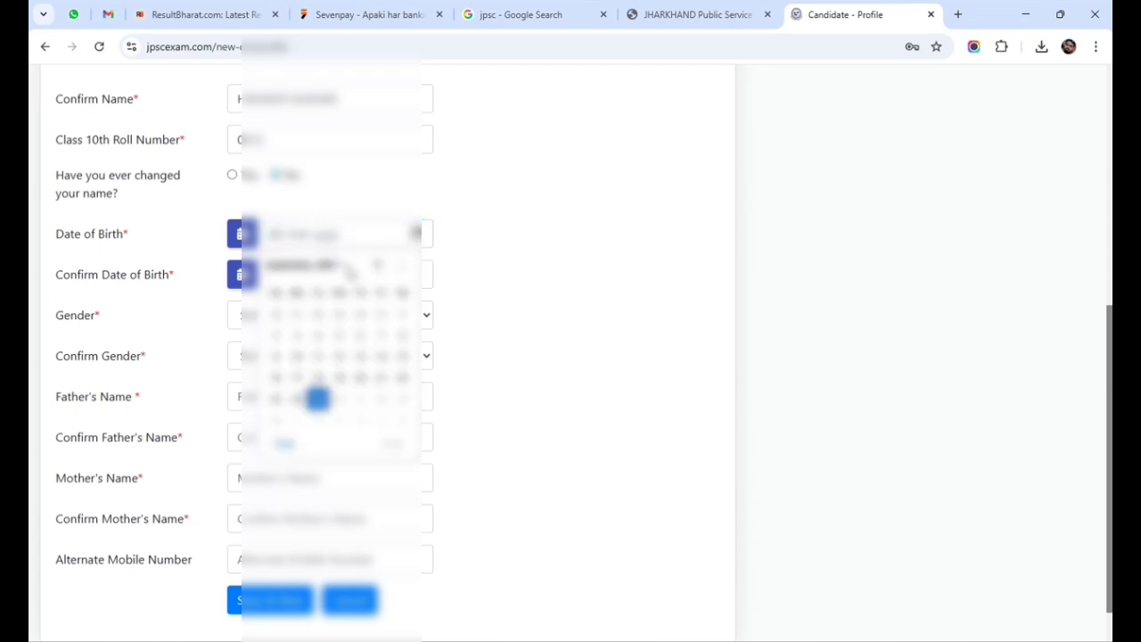
{"action": "left_click", "coordinate": [344, 269]}
{"action": "scroll", "coordinate": [310, 329], "scroll_direction": "up", "scroll_amount": 3}
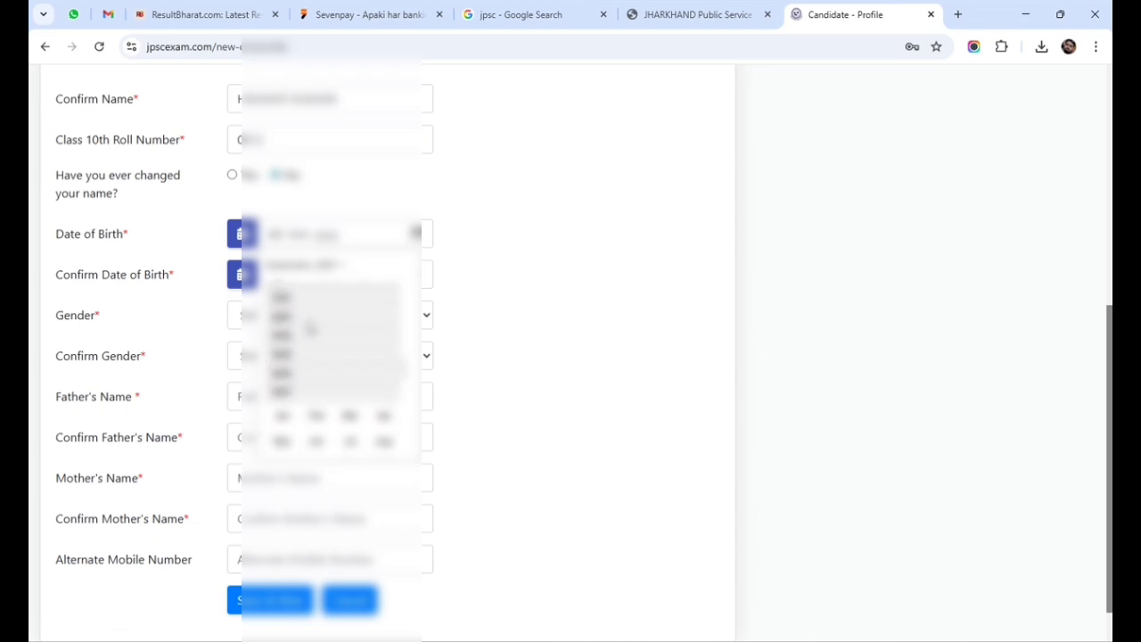
{"action": "left_click", "coordinate": [285, 295]}
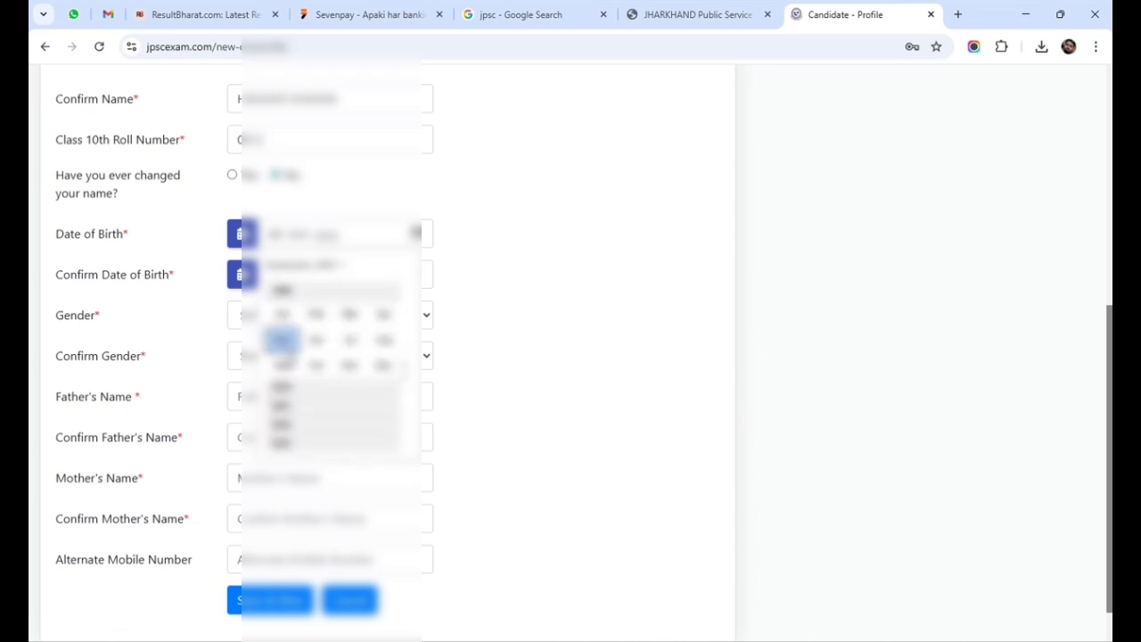
{"action": "left_click", "coordinate": [353, 366]}
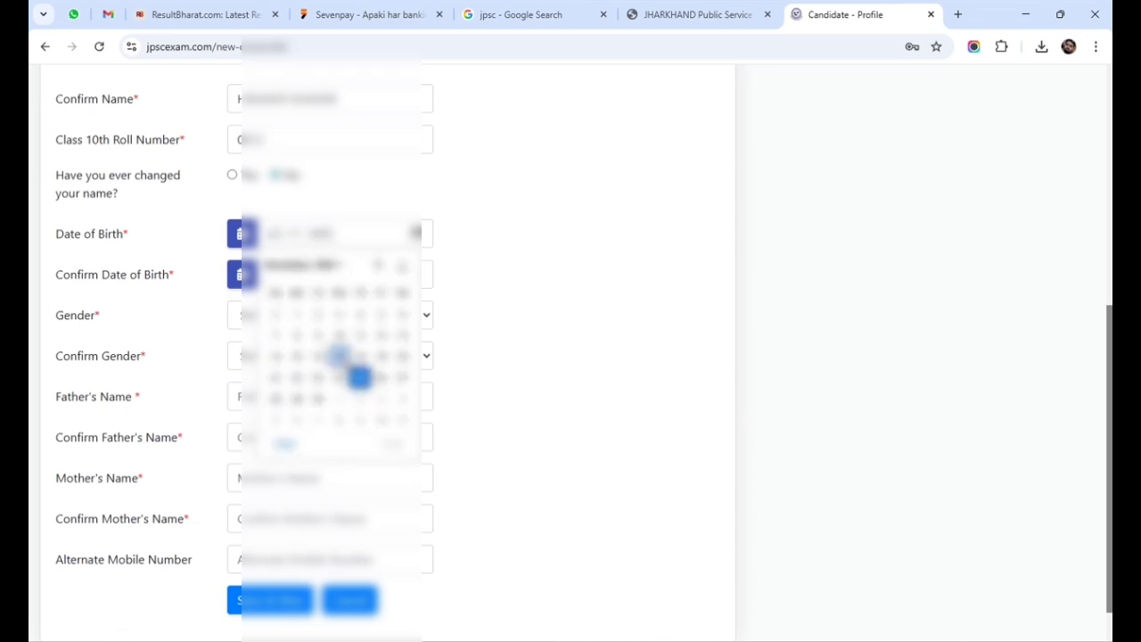
{"action": "left_click", "coordinate": [318, 355]}
- Pick the same year, month and day in Confirm Date of Birth
{"action": "left_click", "coordinate": [419, 278]}
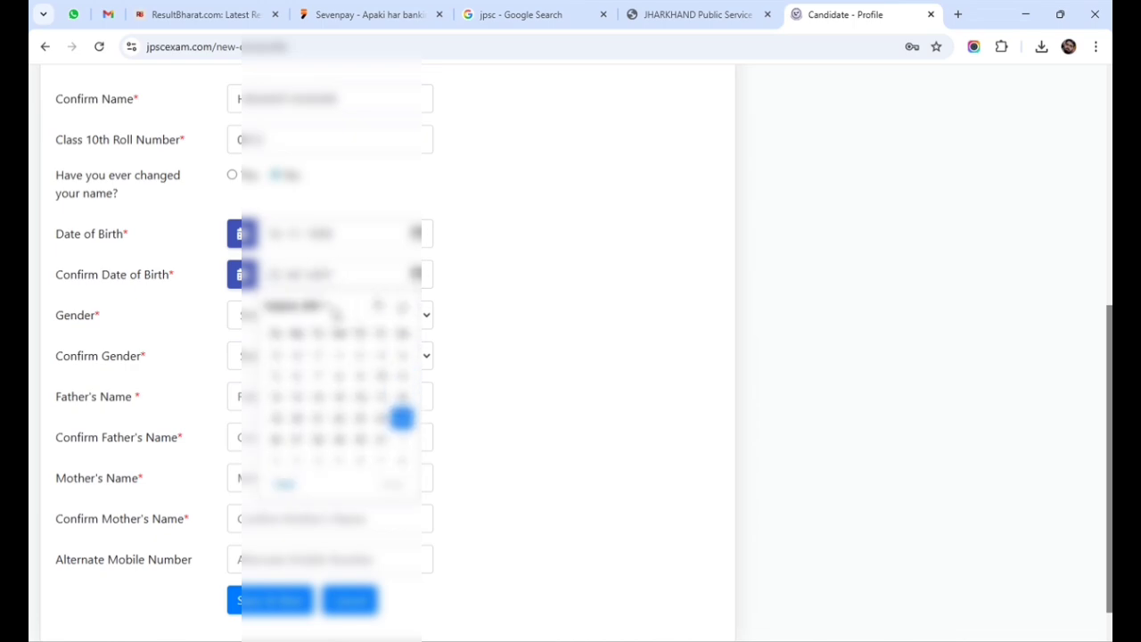
{"action": "left_click", "coordinate": [328, 309]}
{"action": "scroll", "coordinate": [339, 373], "scroll_direction": "up", "scroll_amount": 4}
{"action": "scroll", "coordinate": [340, 373], "scroll_direction": "up", "scroll_amount": 3}
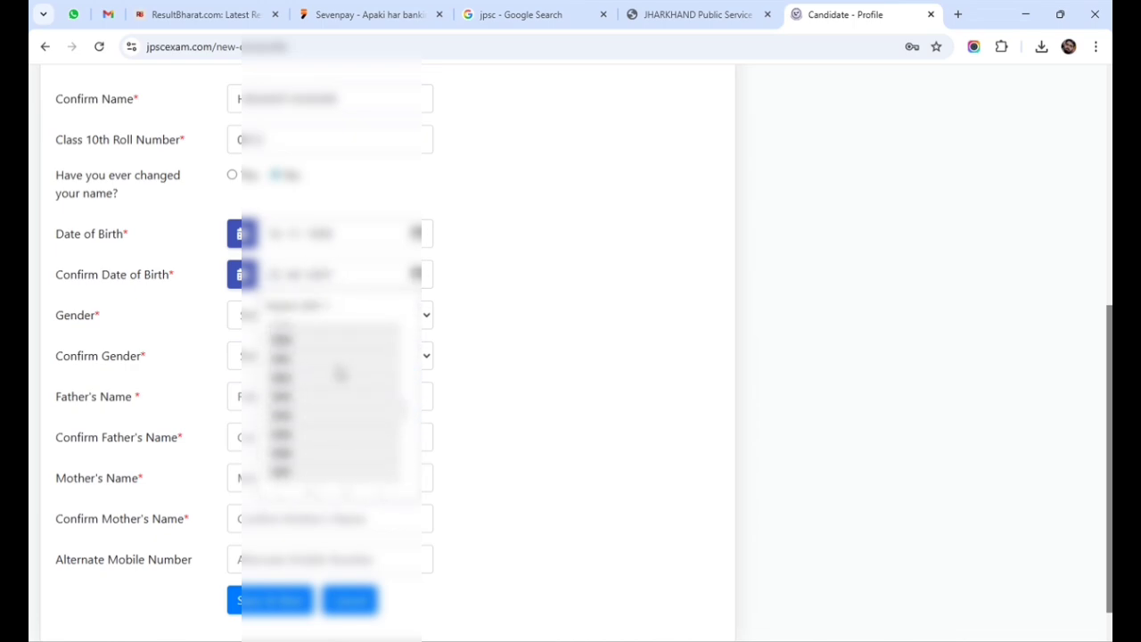
{"action": "left_click", "coordinate": [293, 354]}
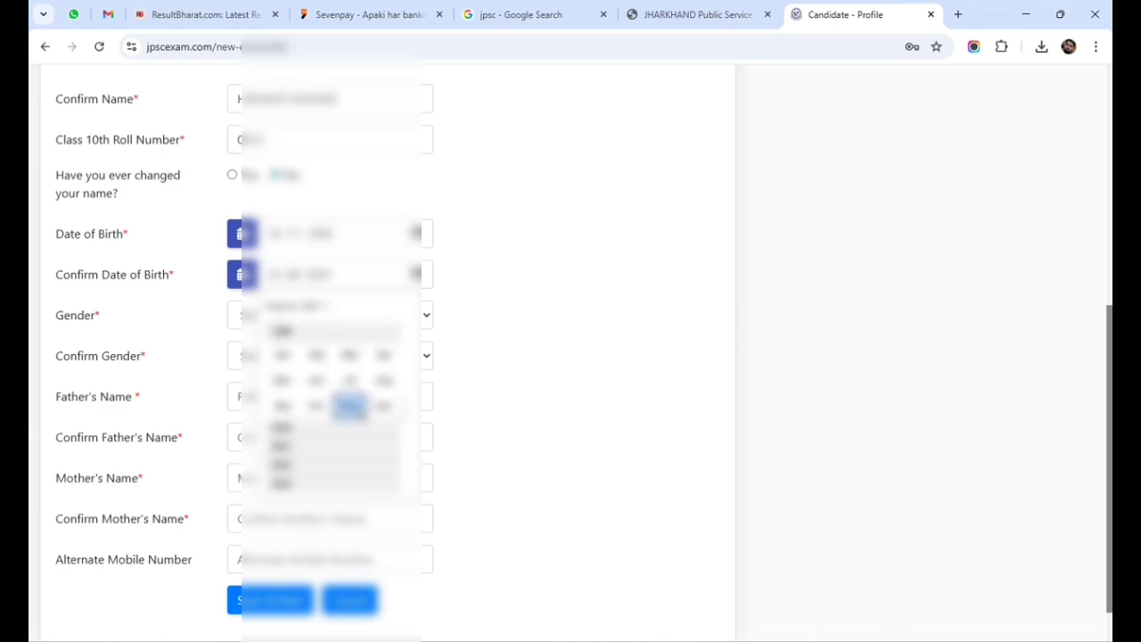
{"action": "left_click", "coordinate": [358, 412]}
{"action": "left_click", "coordinate": [322, 398]}
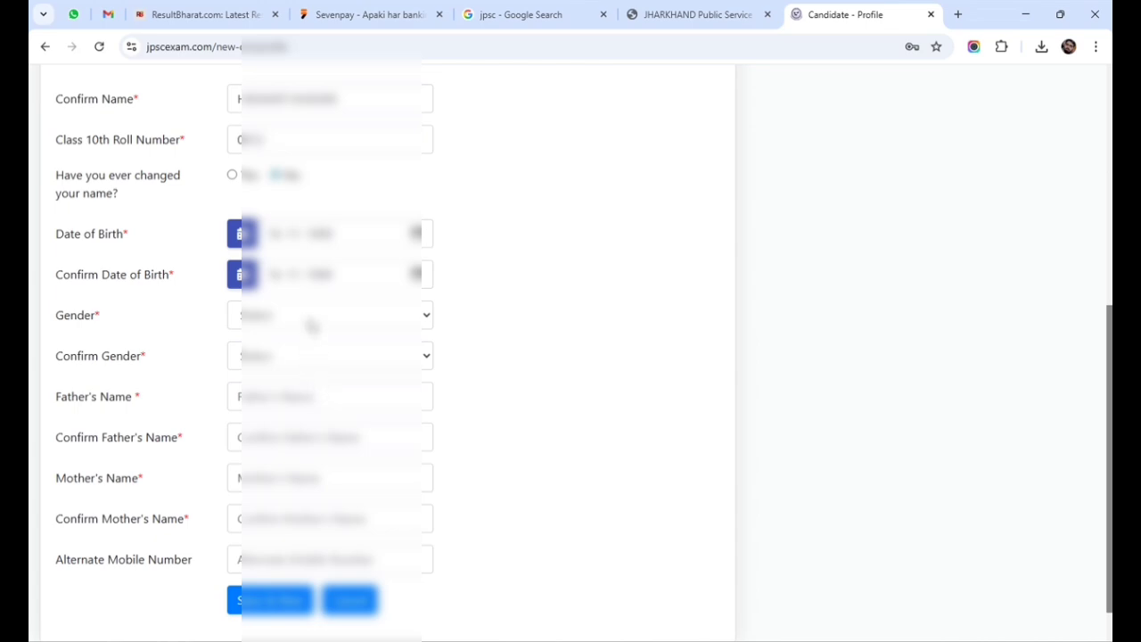
- Choose the second gender option and the same option in the gender confirmation
{"action": "left_click", "coordinate": [311, 326]}
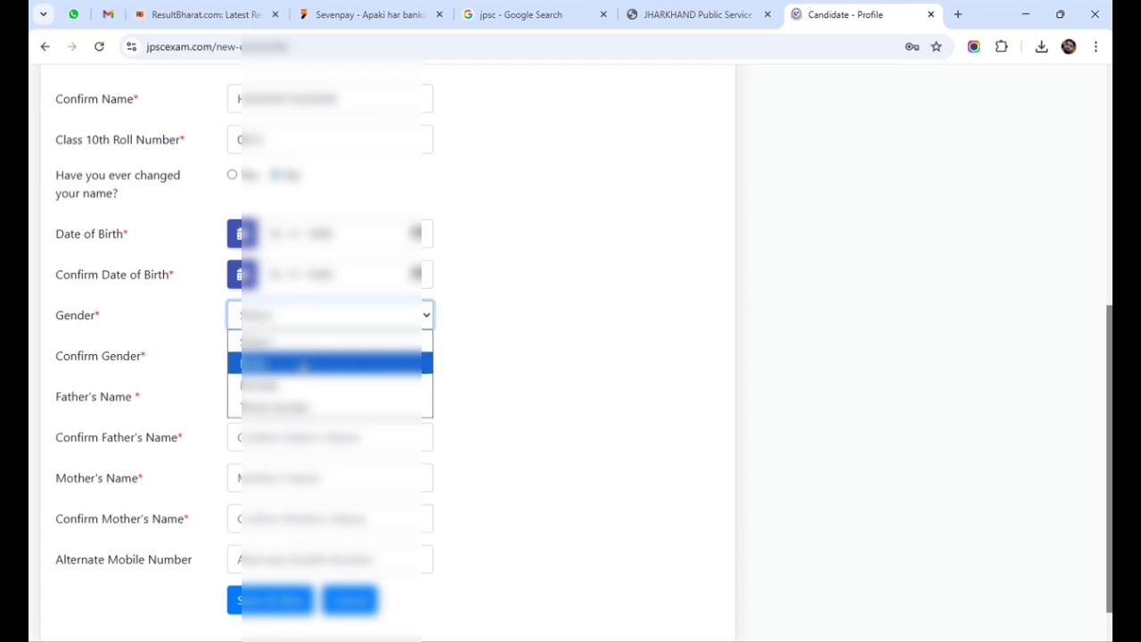
{"action": "left_click", "coordinate": [303, 366]}
{"action": "left_click", "coordinate": [300, 357]}
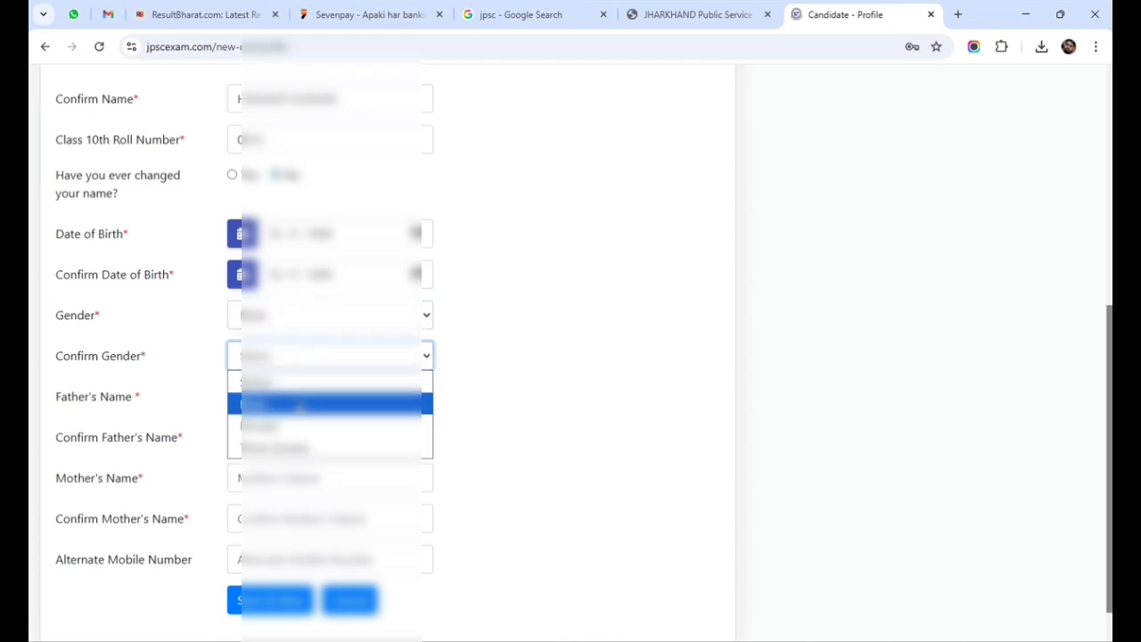
{"action": "left_click", "coordinate": [301, 405]}
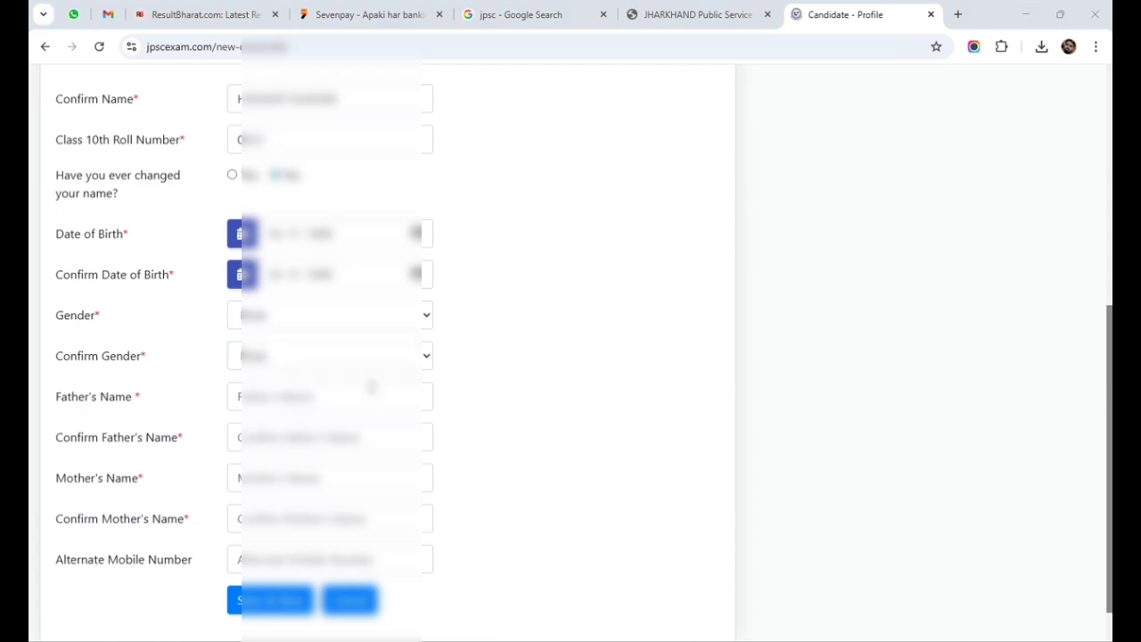
- Enter the father's name and repeat it in the confirmation field
{"action": "left_click", "coordinate": [371, 389]}
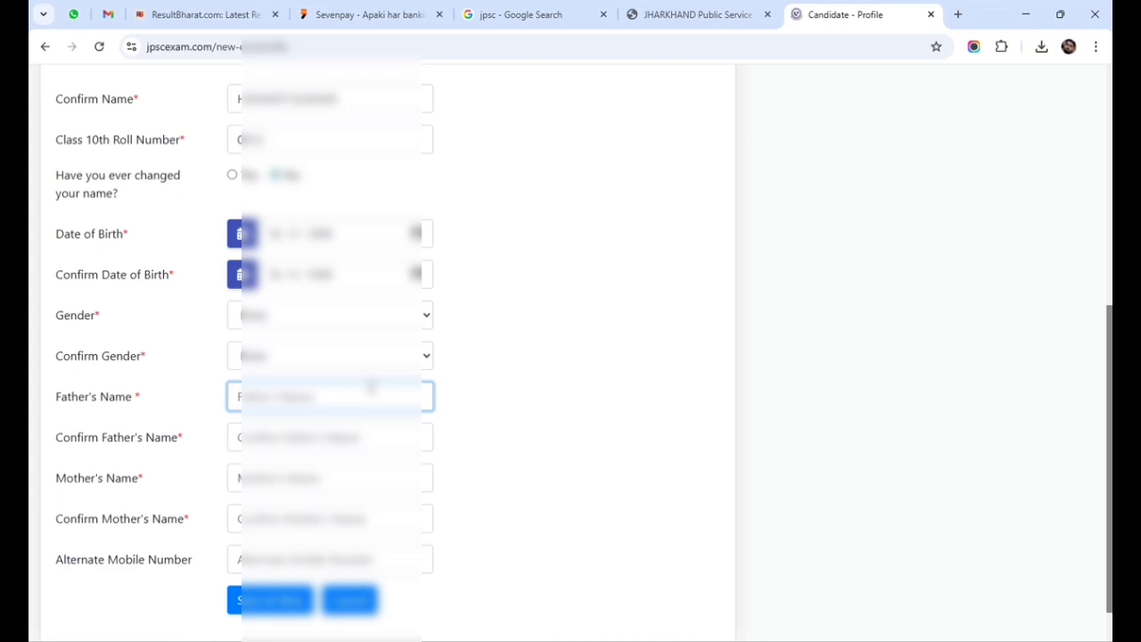
{"action": "type", "text": "D"}
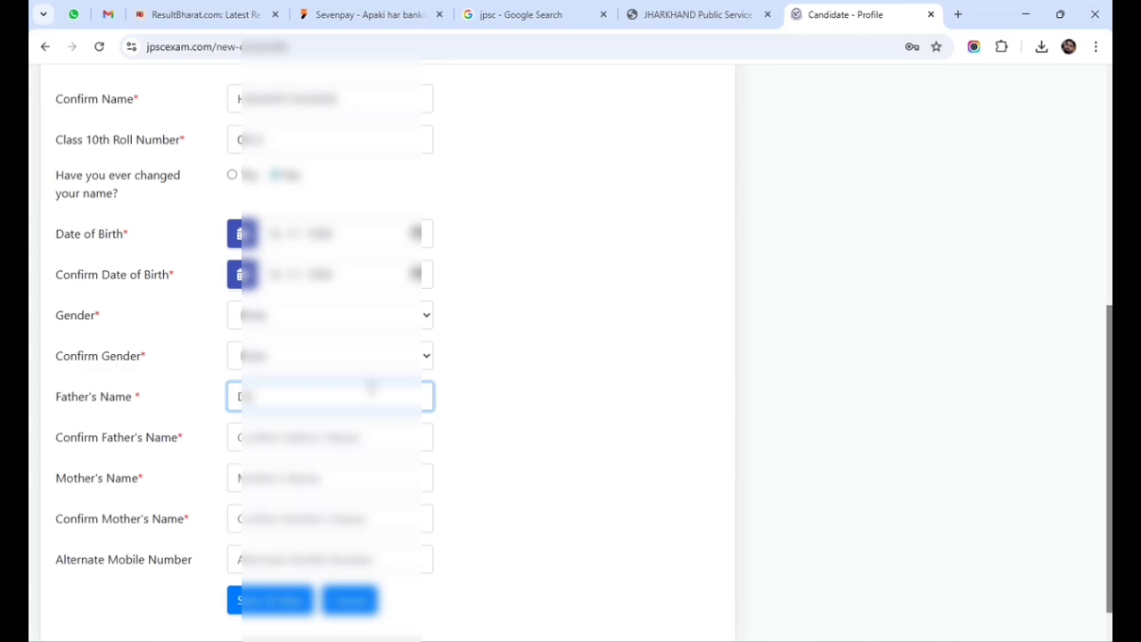
{"action": "type", "text": "*** *******"}
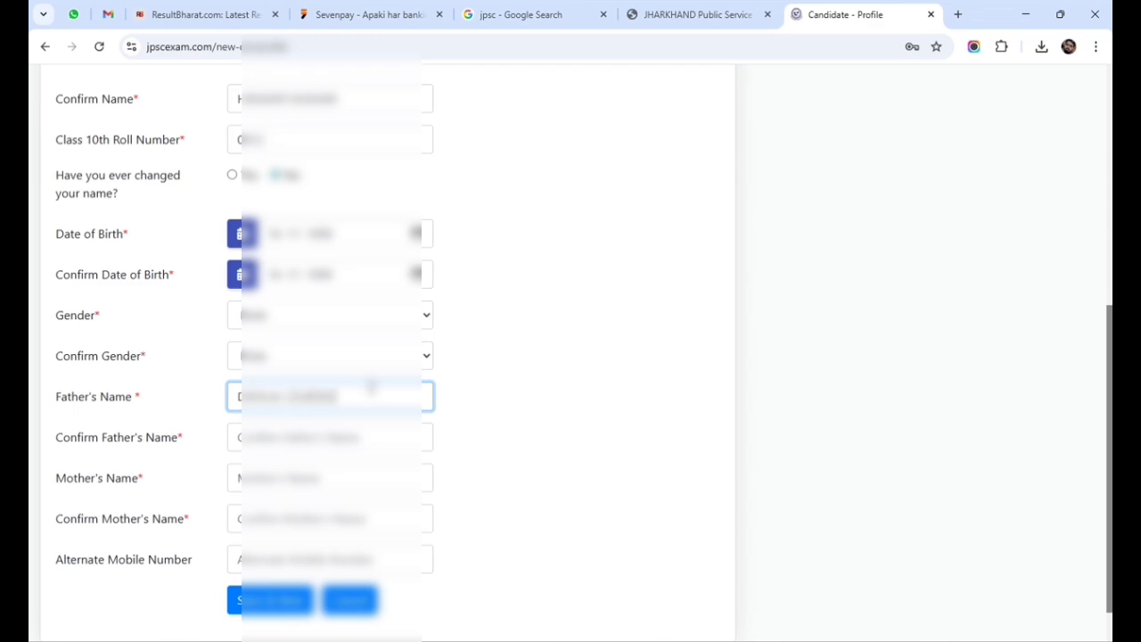
{"action": "left_click", "coordinate": [268, 436]}
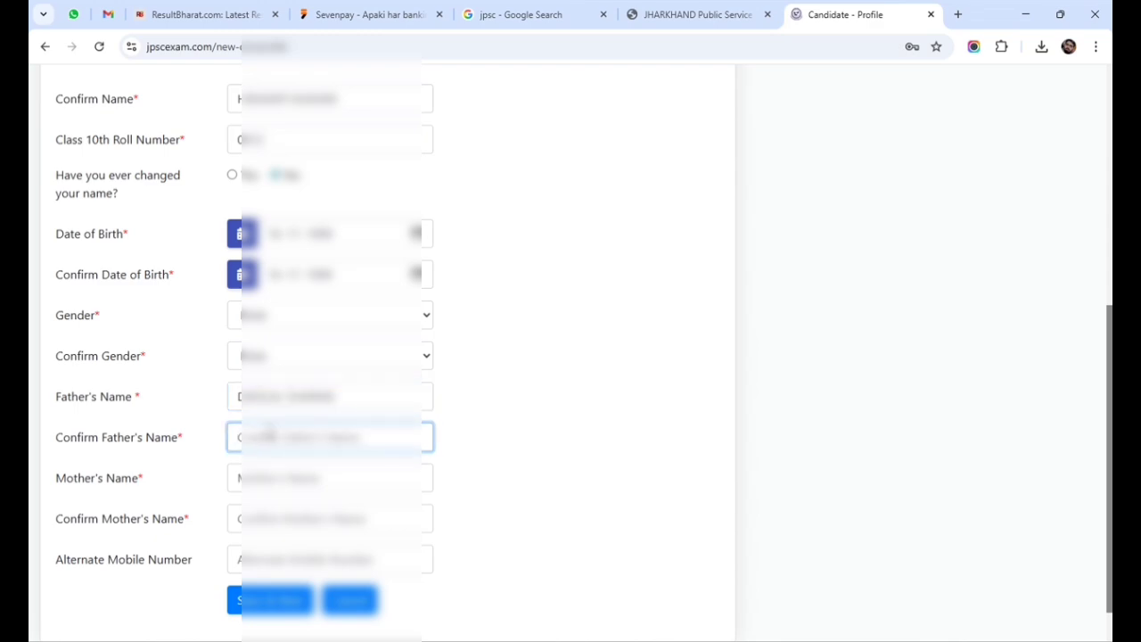
{"action": "type", "text": "D"}
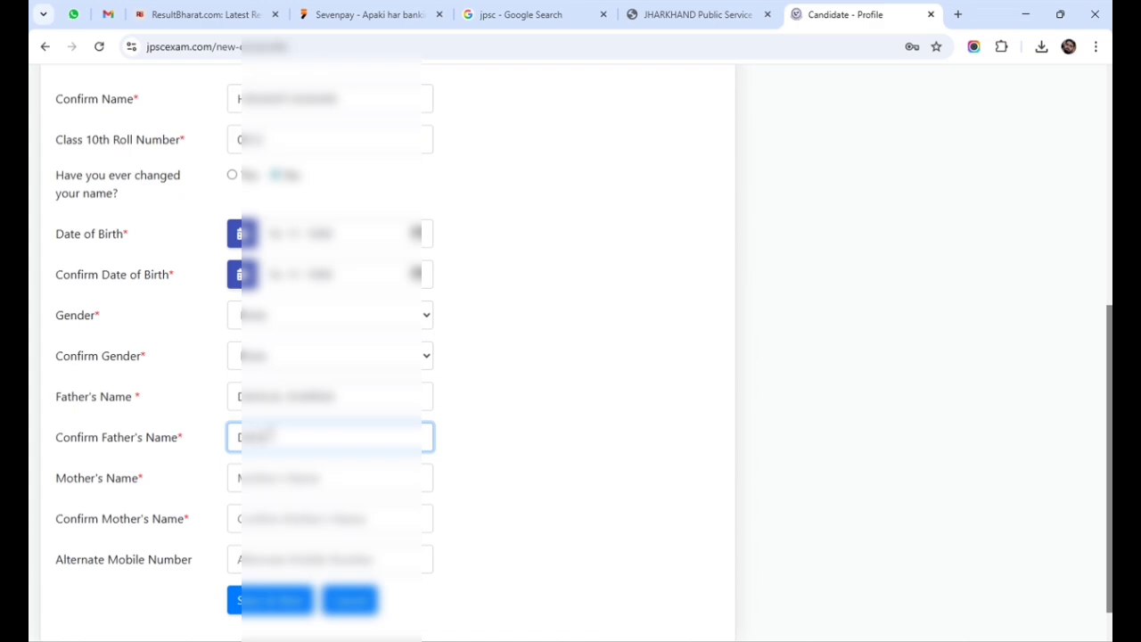
{"action": "type", "text": "**************"}
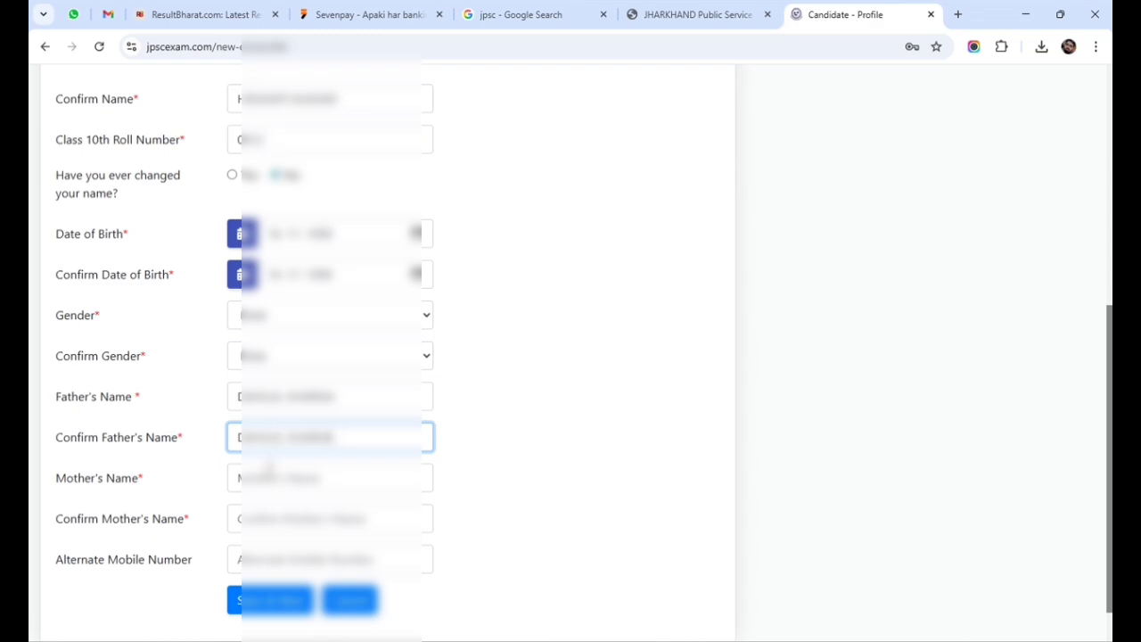
- Enter and confirm the mother's name, then save the profile details
{"action": "left_click", "coordinate": [267, 477]}
{"action": "type", "text": "S"}
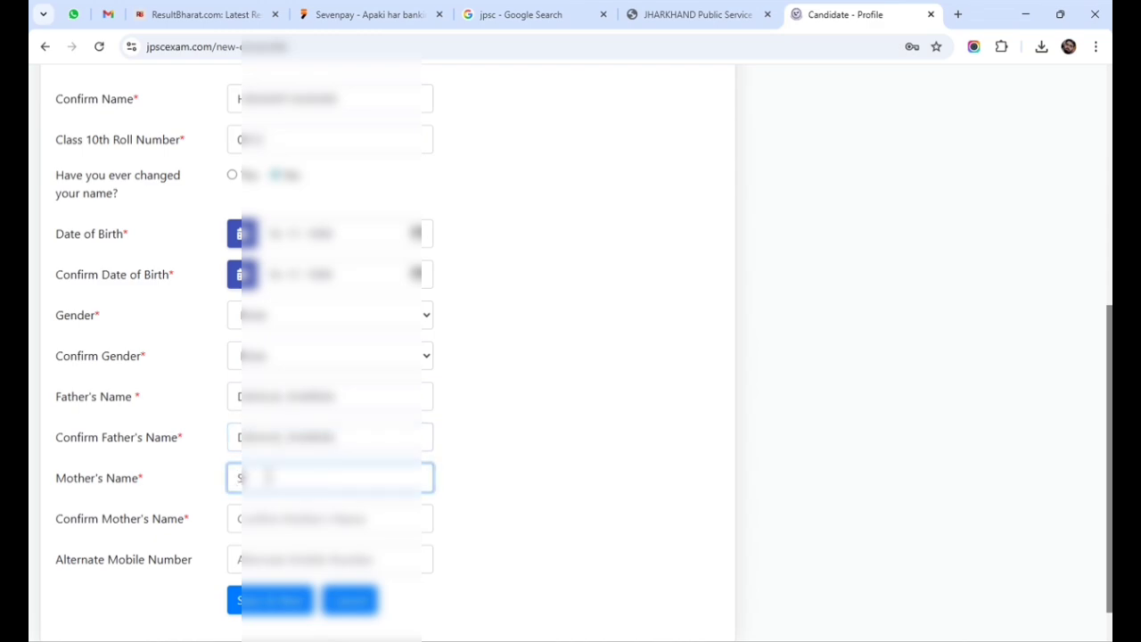
{"action": "type", "text": "******* ***"}
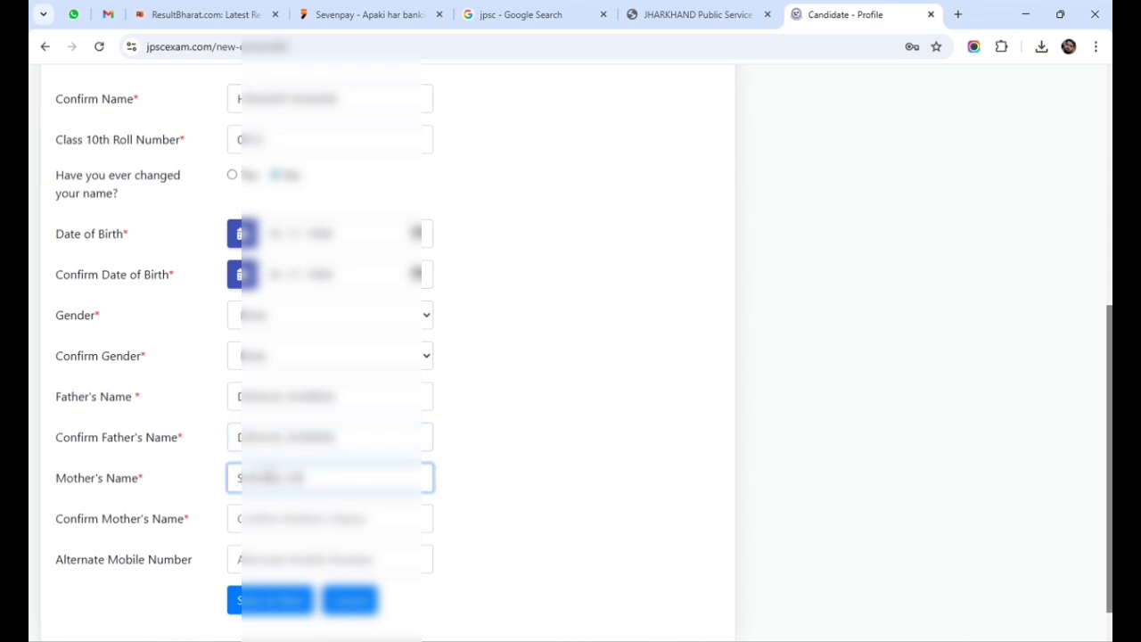
{"action": "left_click", "coordinate": [264, 518]}
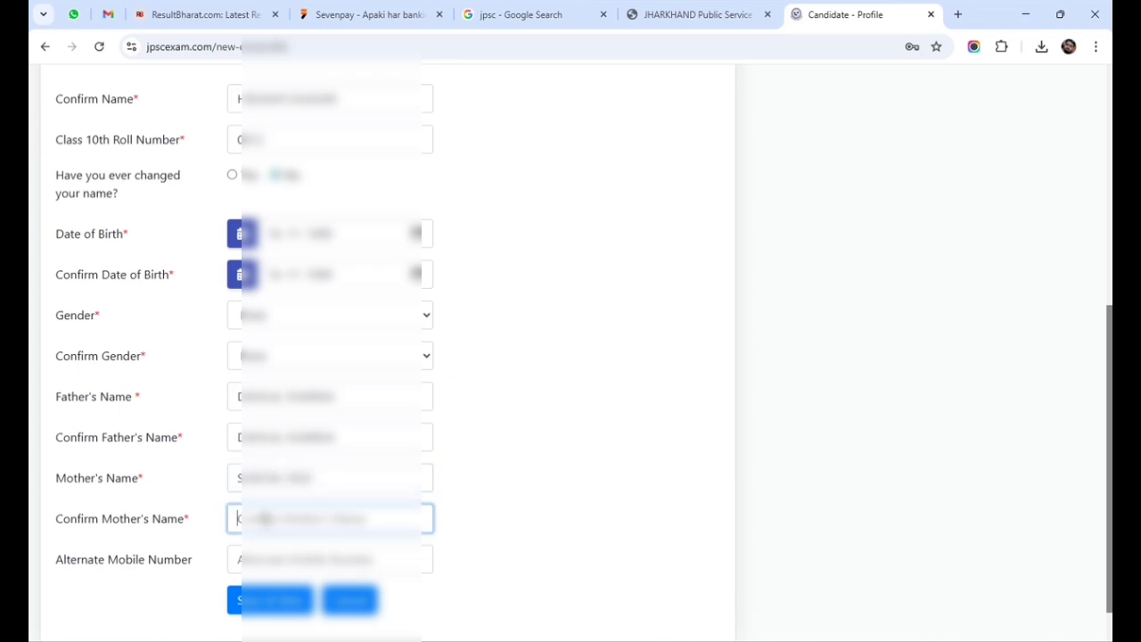
{"action": "type", "text": "S*******"}
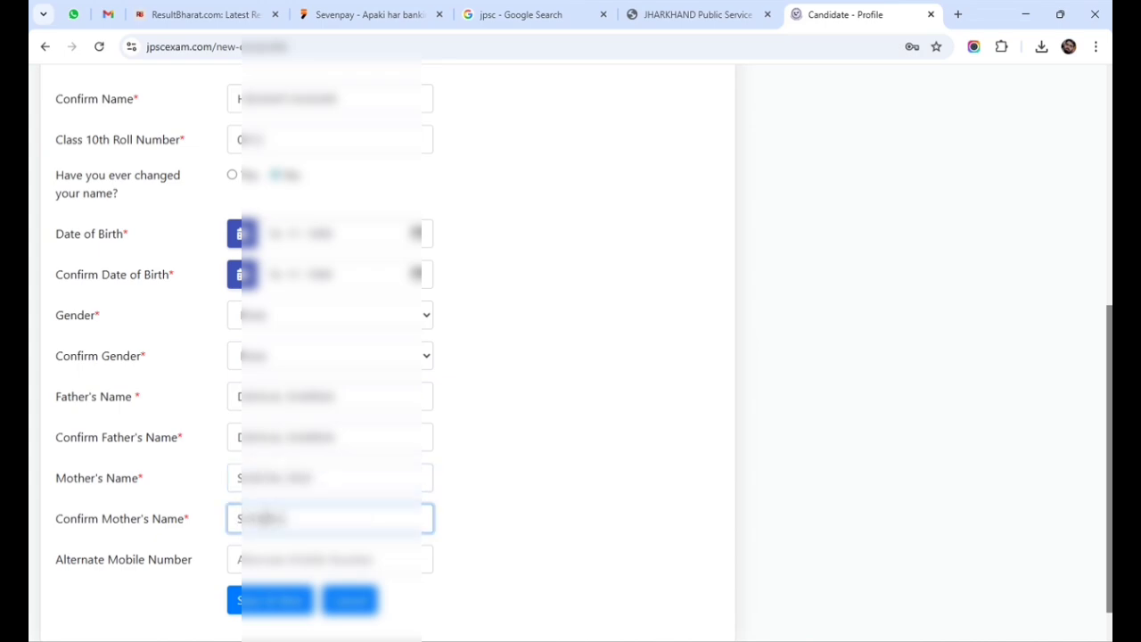
{"action": "type", "text": " *"}
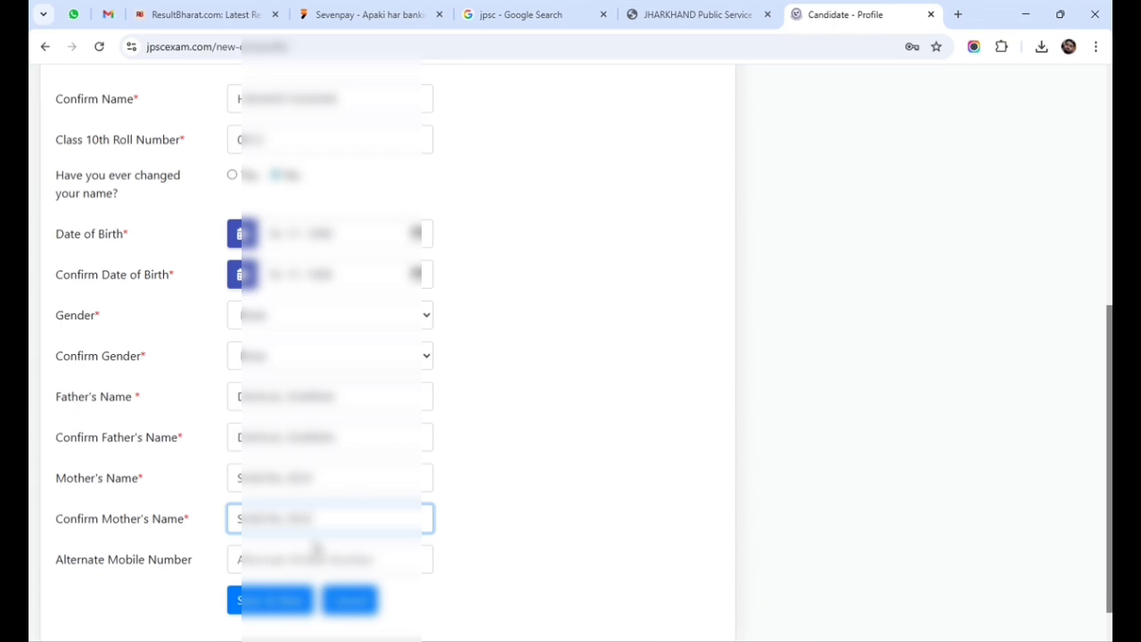
{"action": "left_click", "coordinate": [274, 607]}
- Confirm the save, dismiss the success alert, and agree to the profile details to generate the OTR number
{"action": "left_click", "coordinate": [649, 143]}
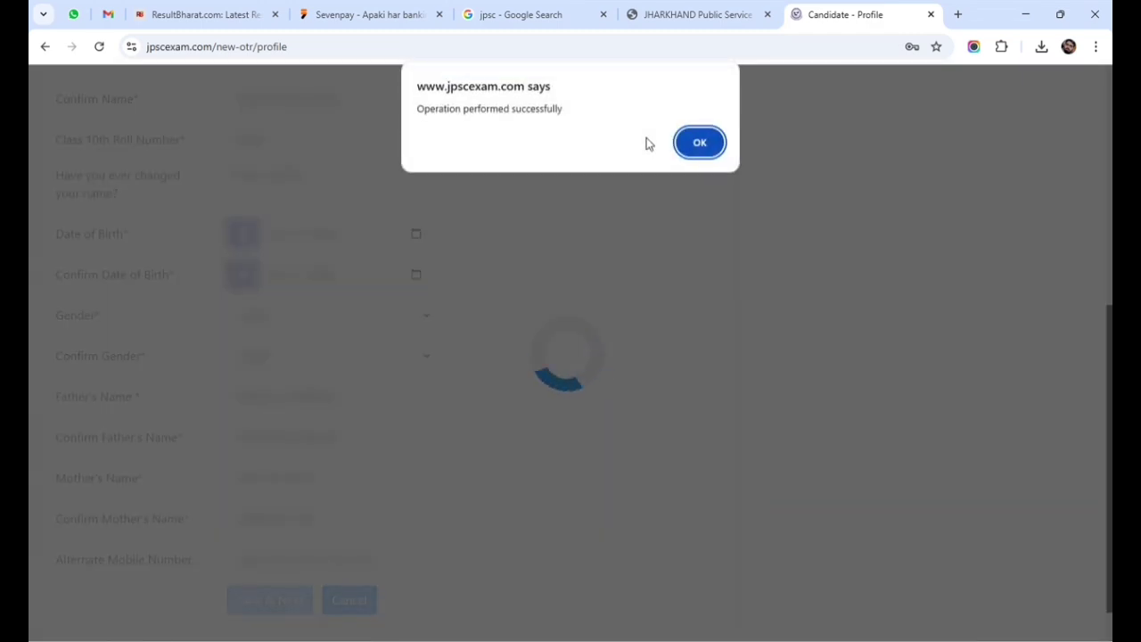
{"action": "left_click", "coordinate": [703, 145]}
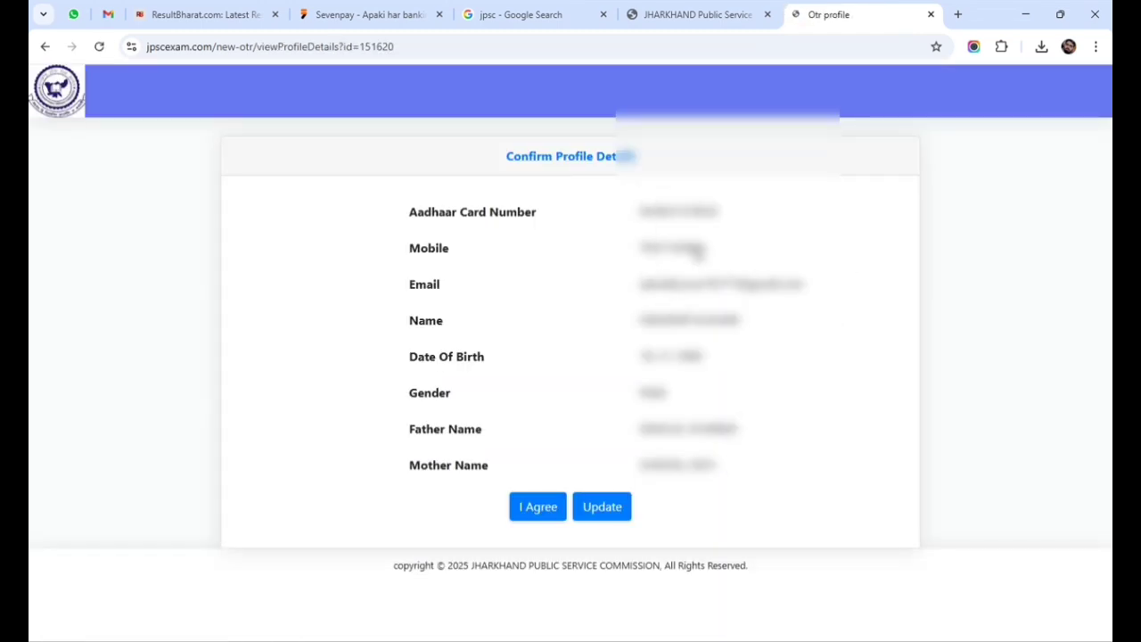
{"action": "left_click", "coordinate": [542, 506]}
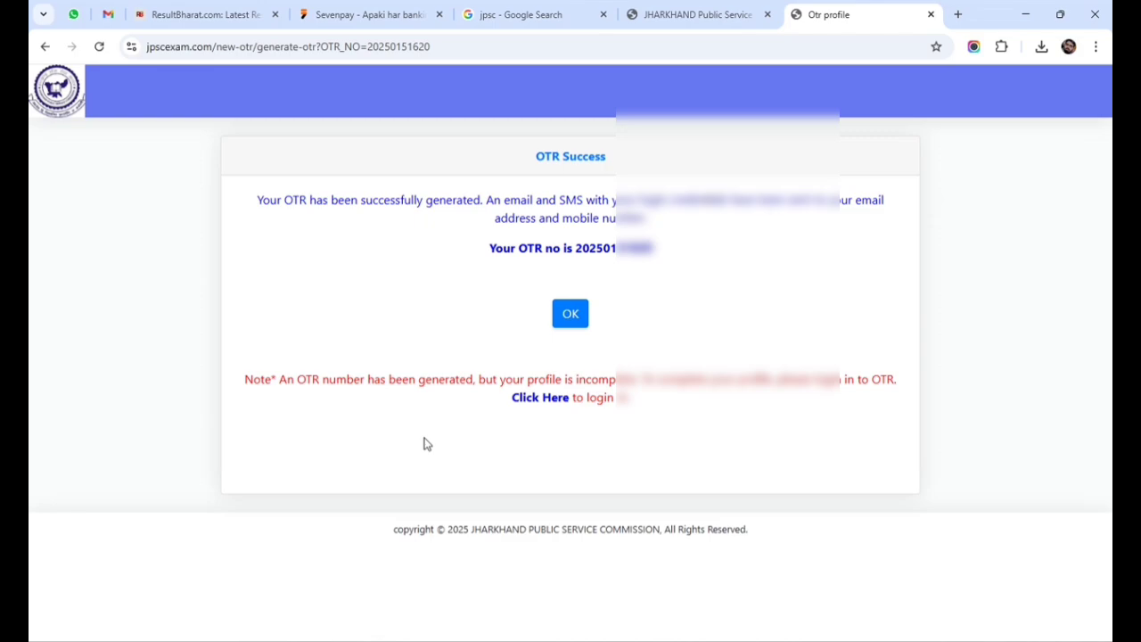
- On the login page, choose Mobile Number login, enter the mobile number and request an OTP
{"action": "left_click", "coordinate": [544, 401]}
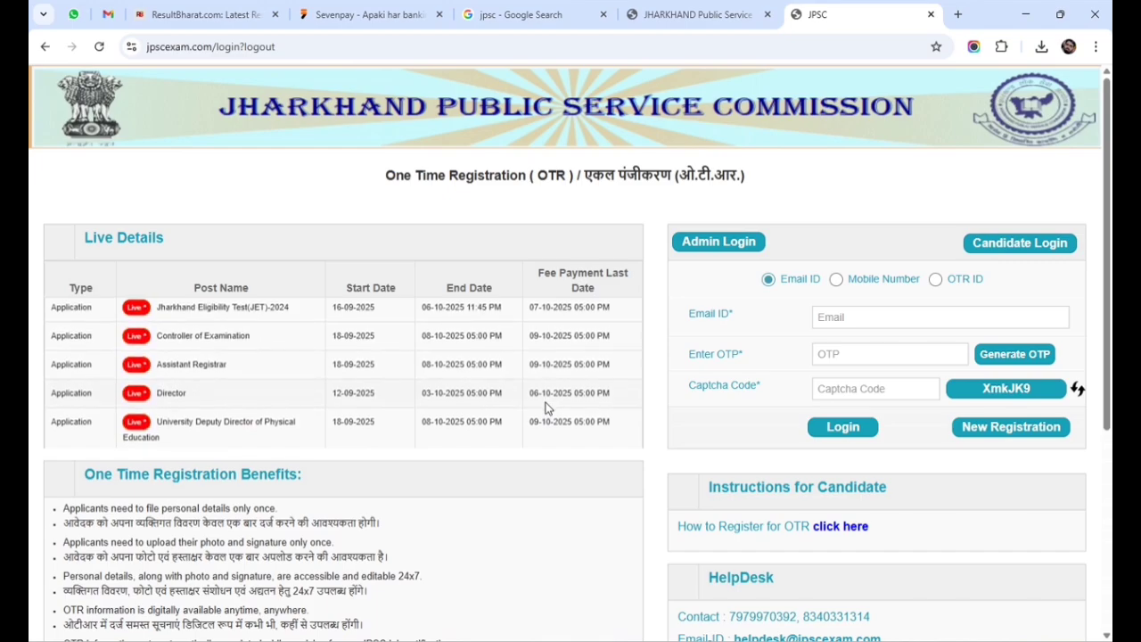
{"action": "left_click", "coordinate": [836, 280]}
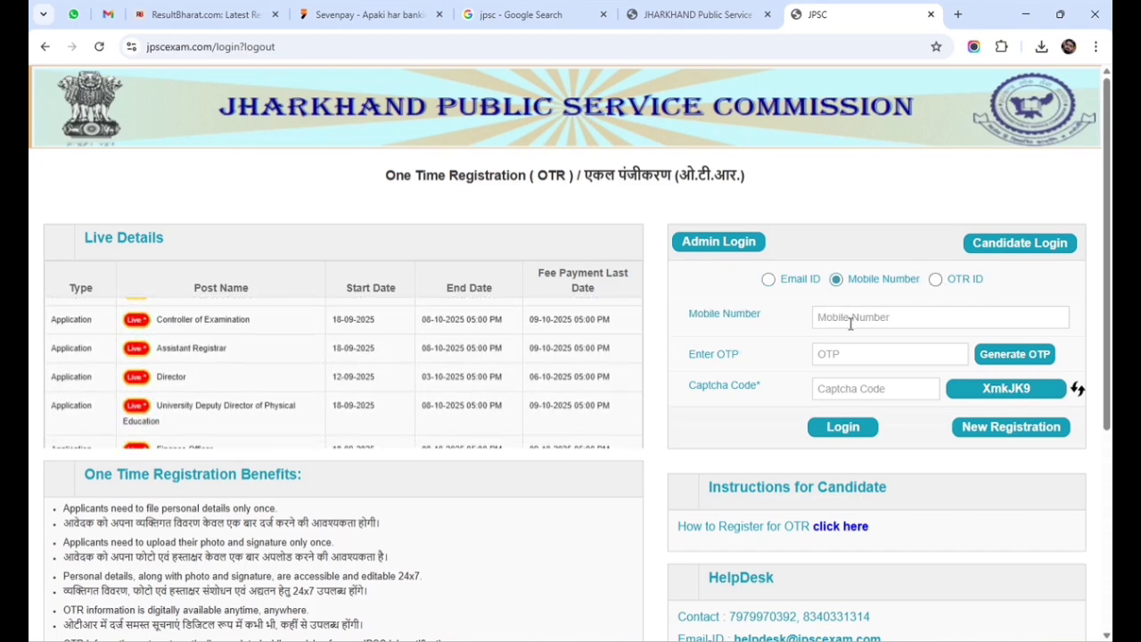
{"action": "left_click", "coordinate": [850, 322]}
{"action": "type", "text": "700"}
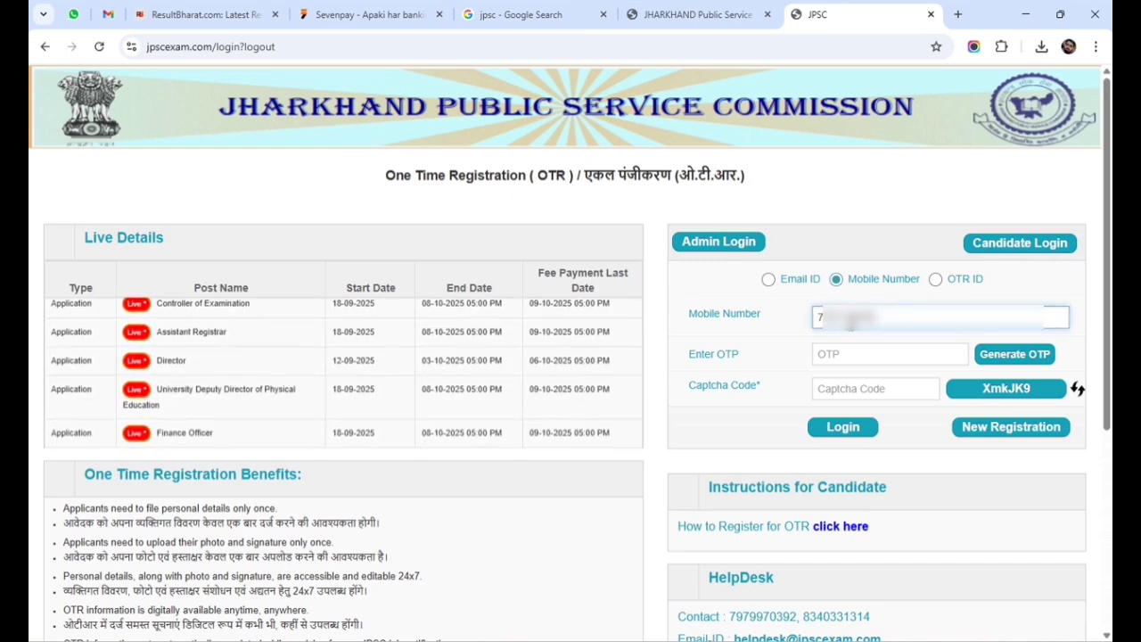
{"action": "left_click", "coordinate": [1012, 359]}
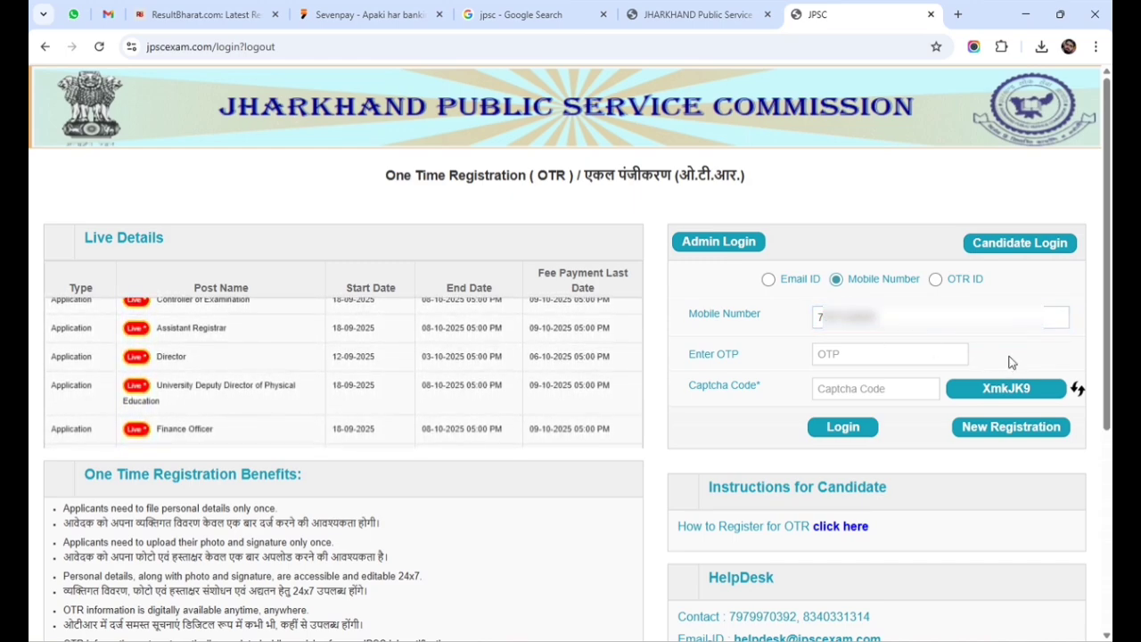
- Enter the received OTP and the captcha code, then log in
{"action": "left_click", "coordinate": [867, 363]}
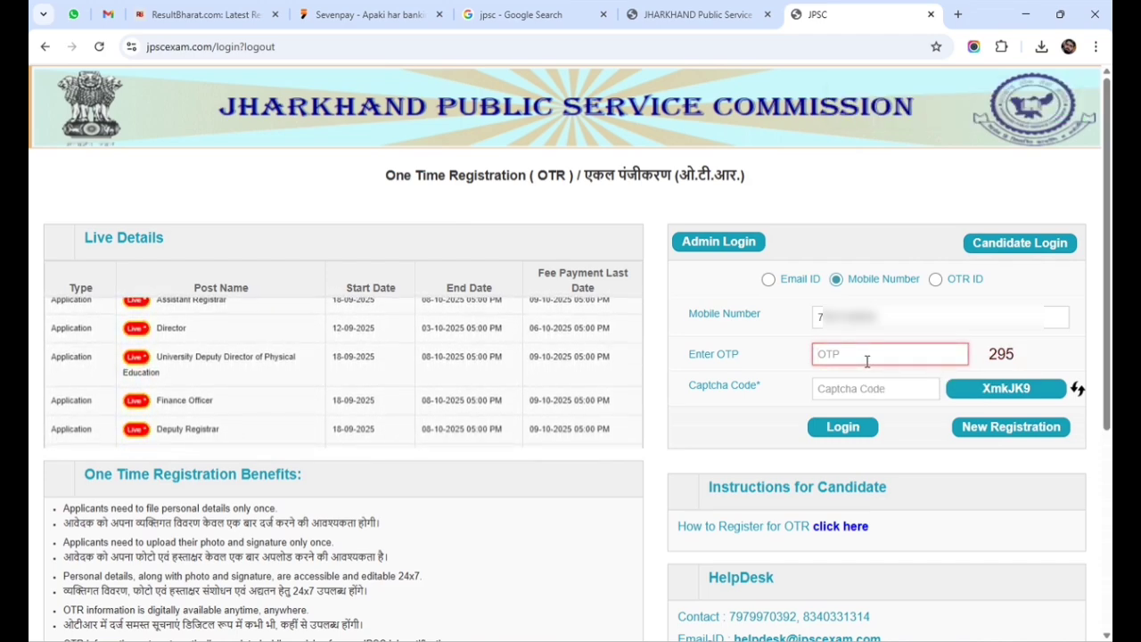
{"action": "type", "text": "••••"}
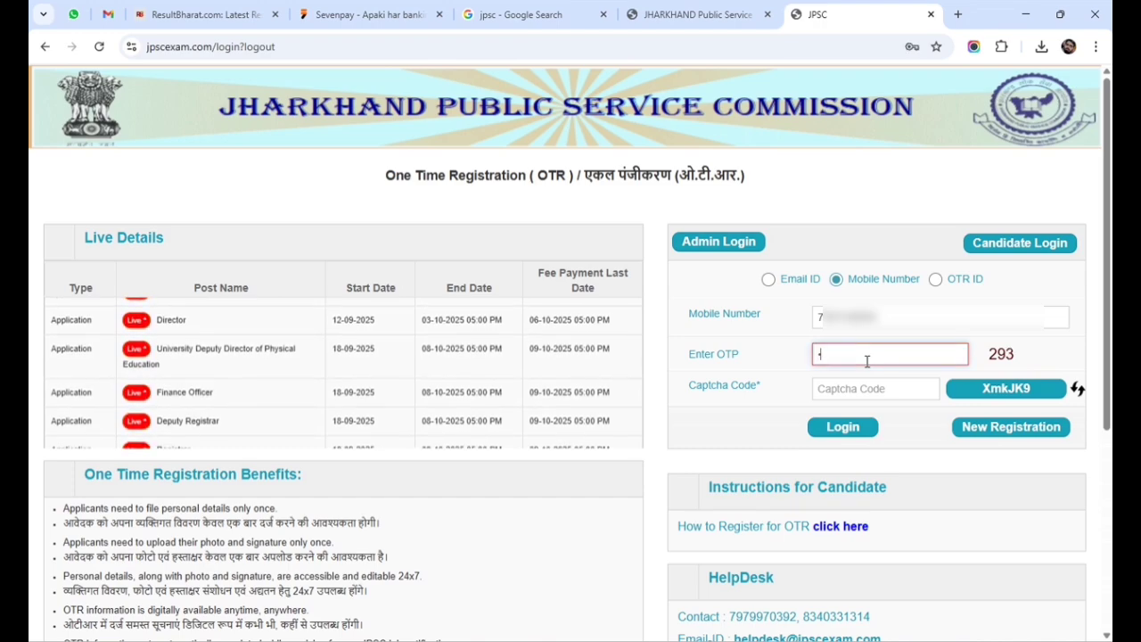
{"action": "type", "text": "••"}
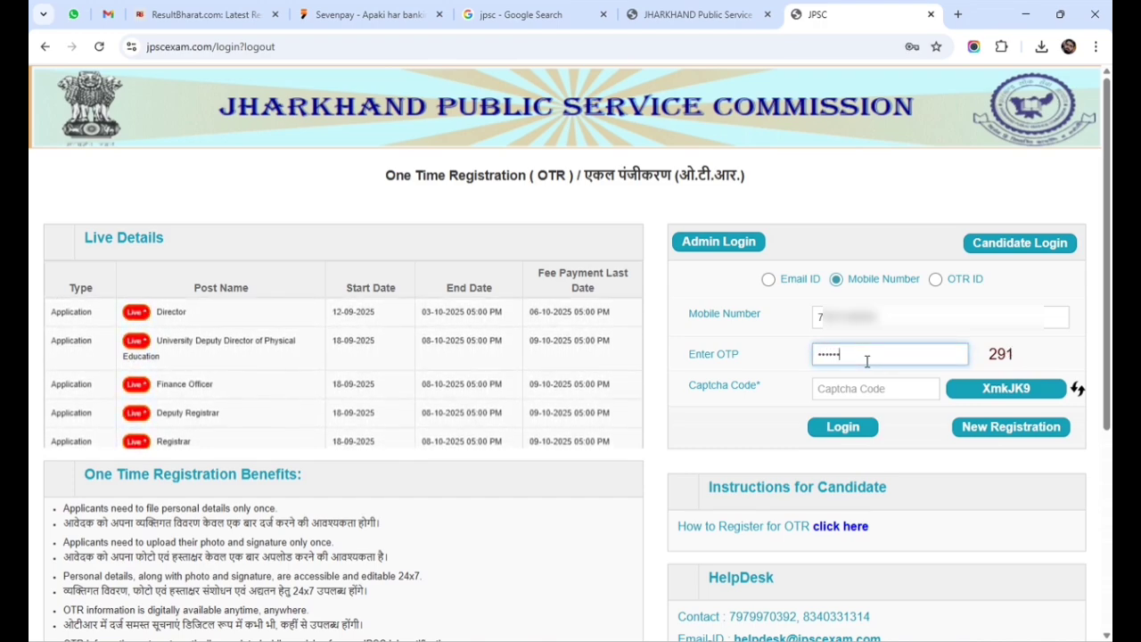
{"action": "left_click", "coordinate": [841, 388]}
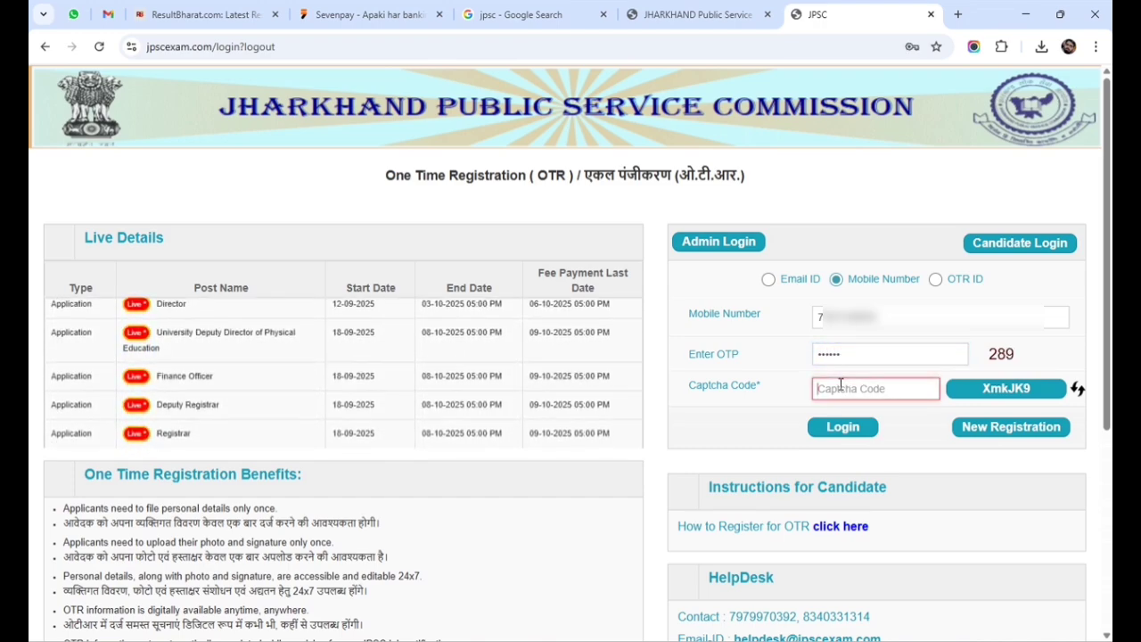
{"action": "type", "text": "x"}
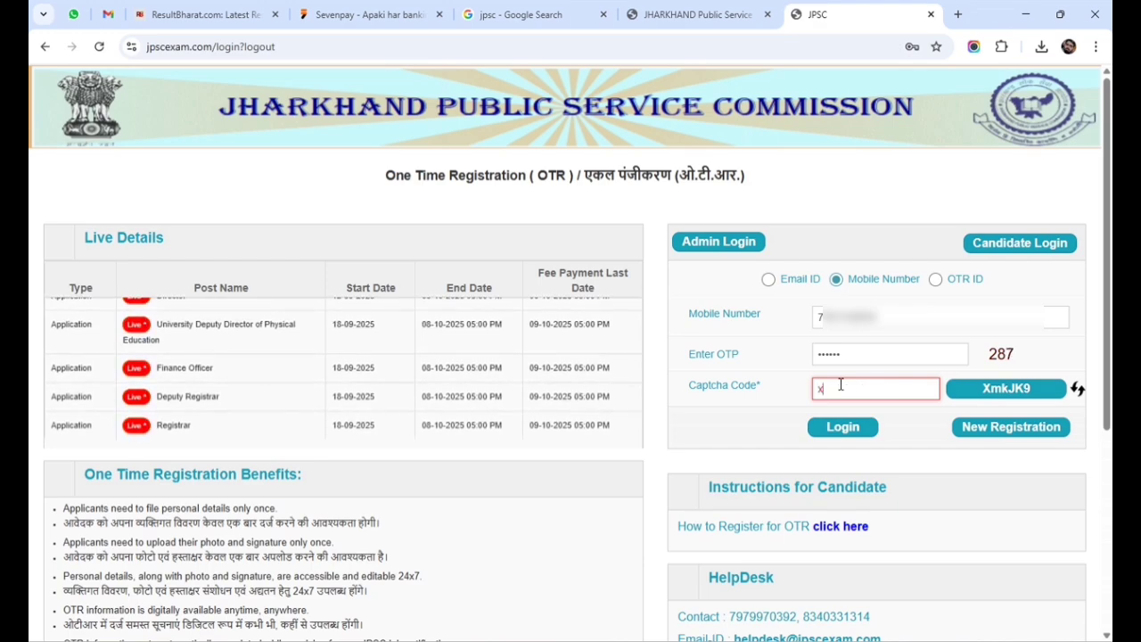
{"action": "key", "text": "BackSpace"}
{"action": "type", "text": "X"}
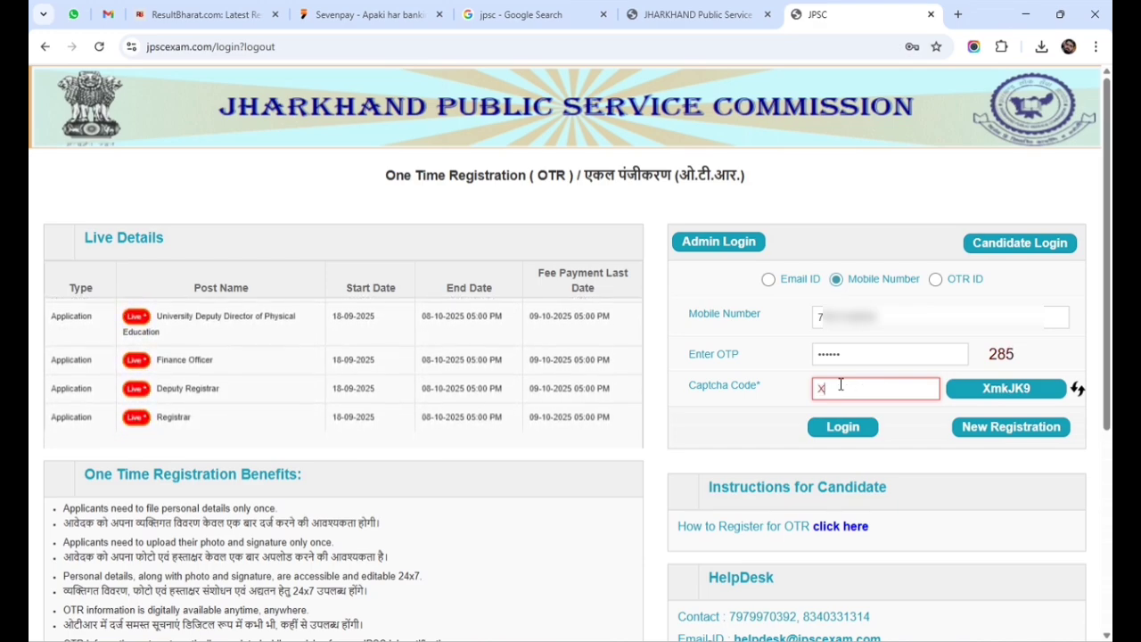
{"action": "type", "text": "mk"}
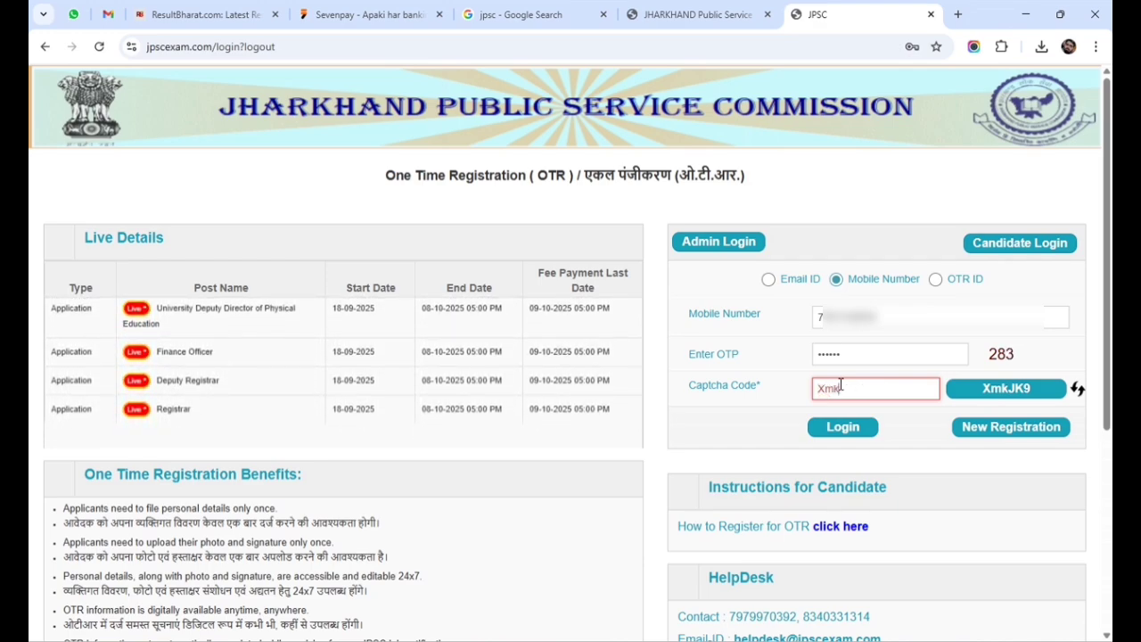
{"action": "type", "text": "JK"}
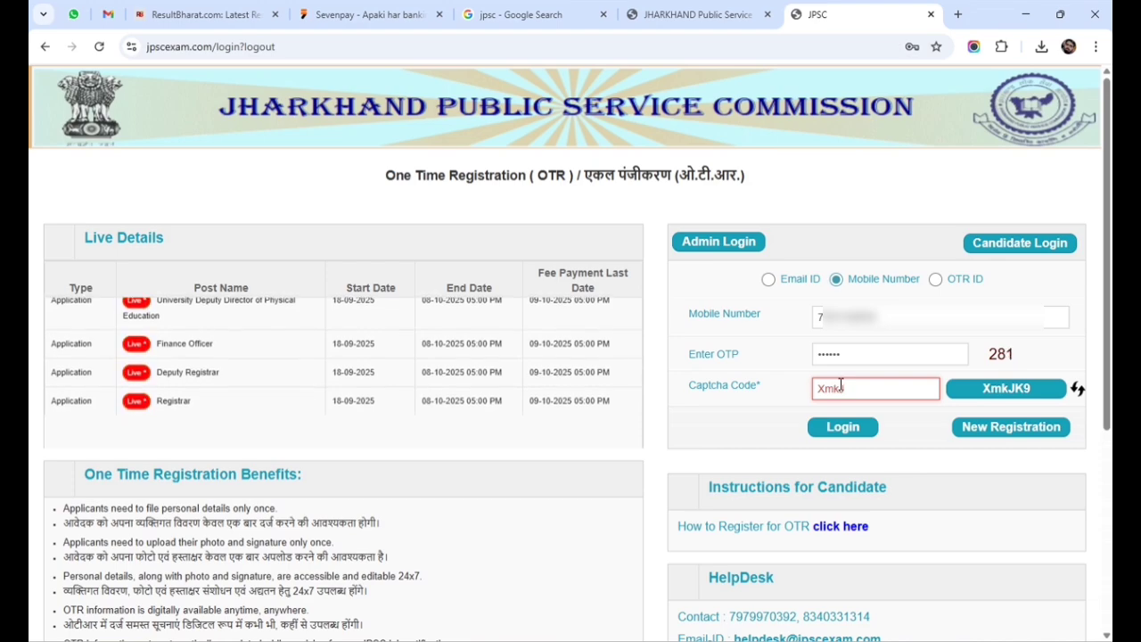
{"action": "type", "text": "9"}
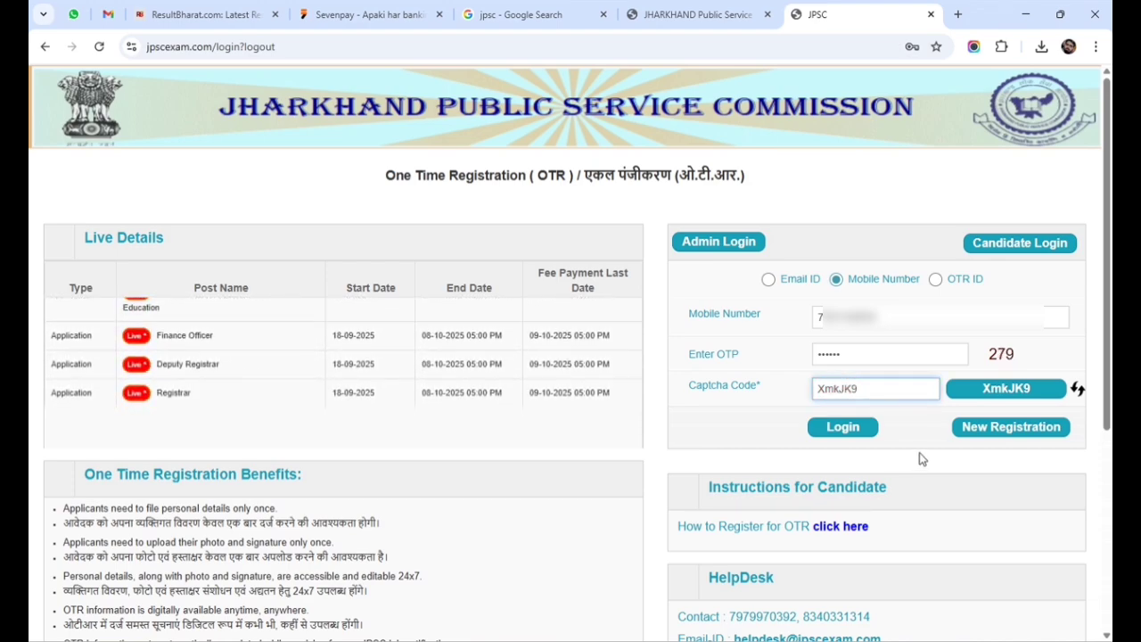
{"action": "left_click", "coordinate": [854, 428]}
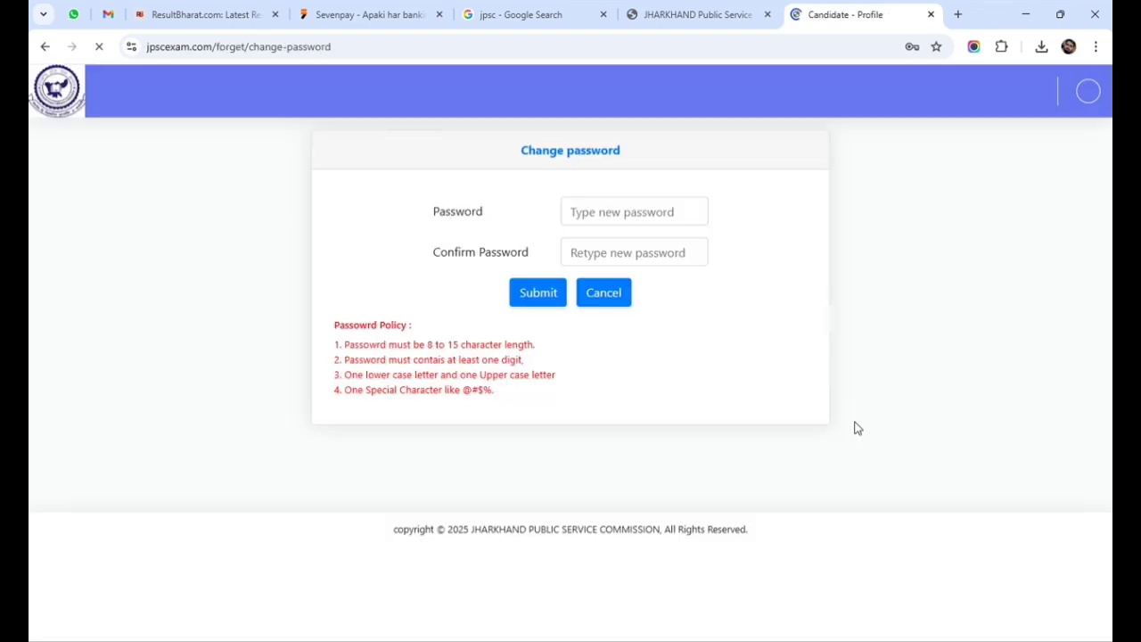
- Enter the new account password in both Password and Confirm Password, submit, and acknowledge the success message
{"action": "left_click", "coordinate": [606, 213]}
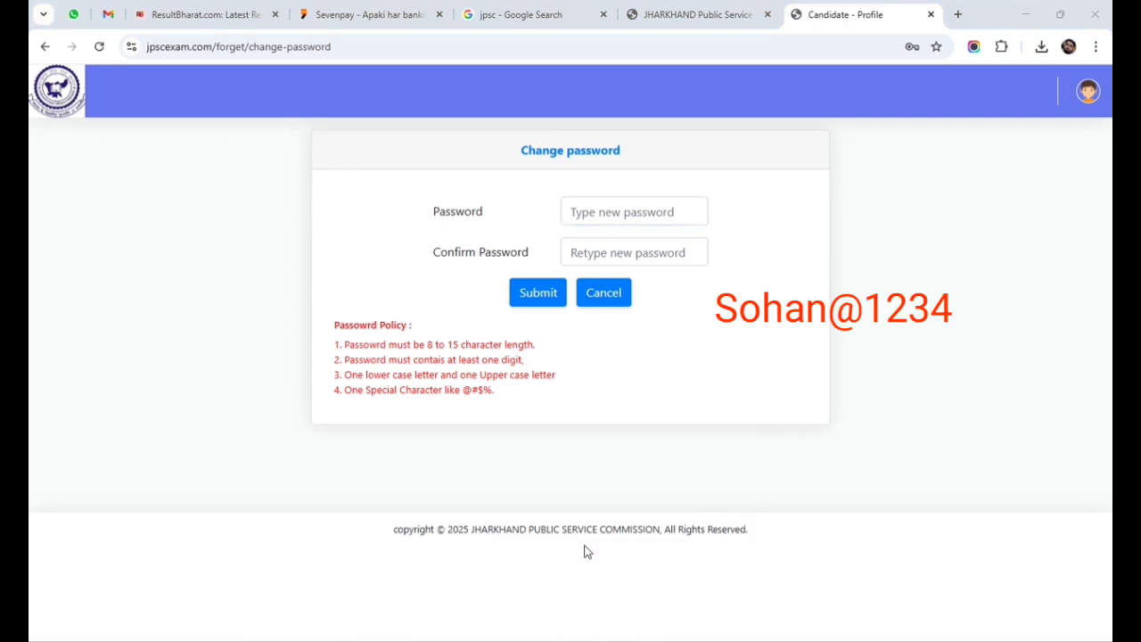
{"action": "type", "text": "S"}
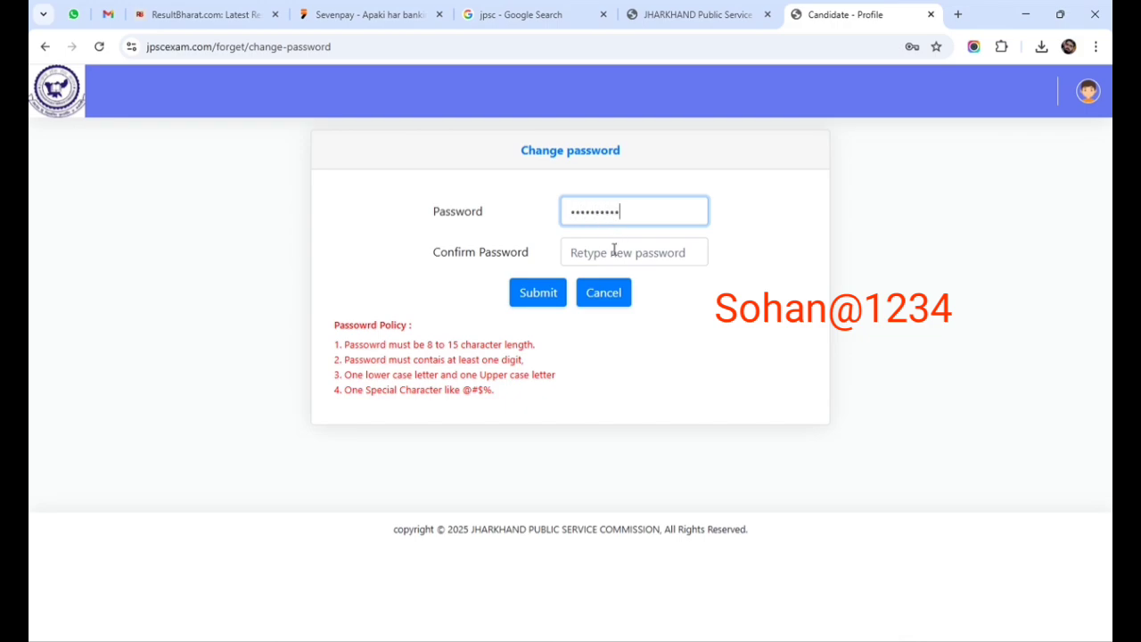
{"action": "left_click", "coordinate": [613, 252]}
{"action": "type", "text": "S"}
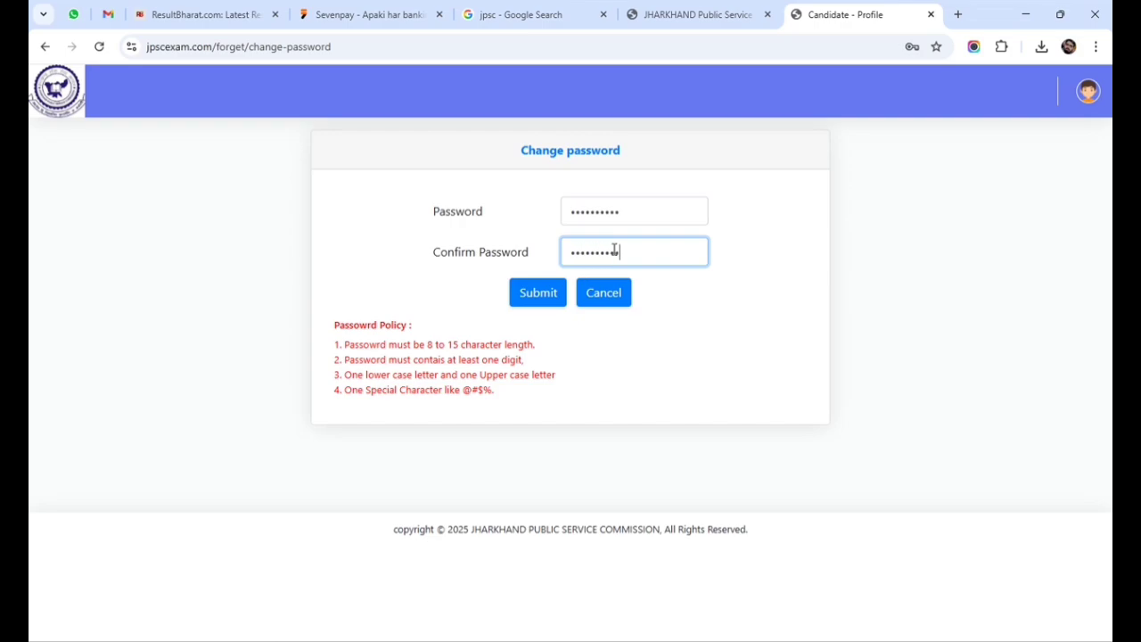
{"action": "left_click", "coordinate": [546, 295]}
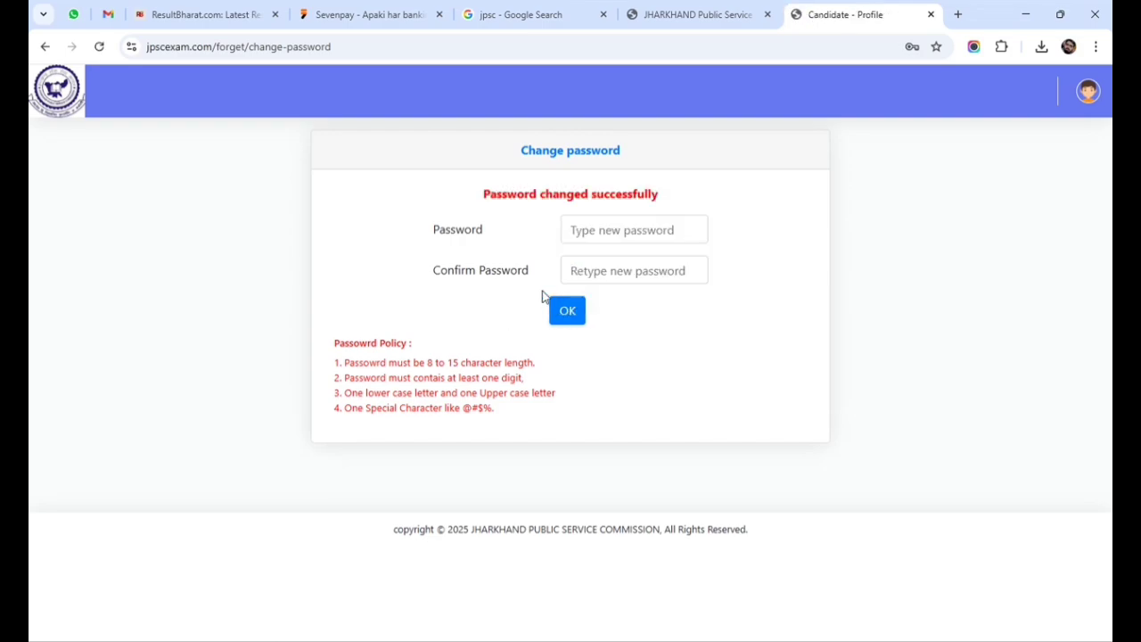
{"action": "left_click", "coordinate": [569, 311]}
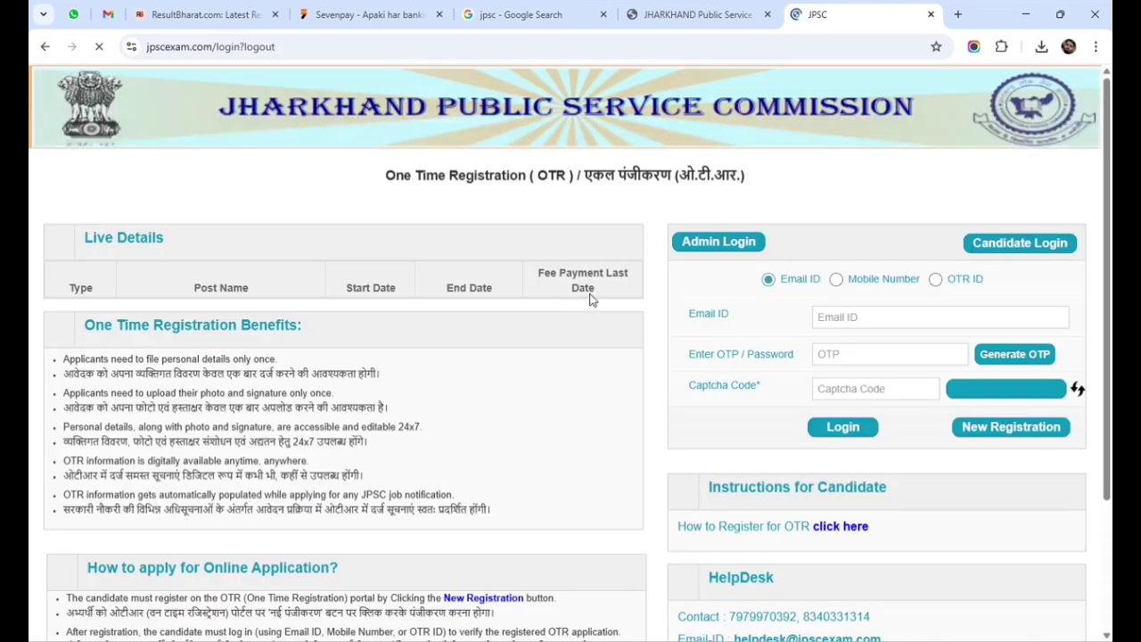
- Log in by mobile number, entering the received OTP and the shown captcha
{"action": "left_click", "coordinate": [837, 279]}
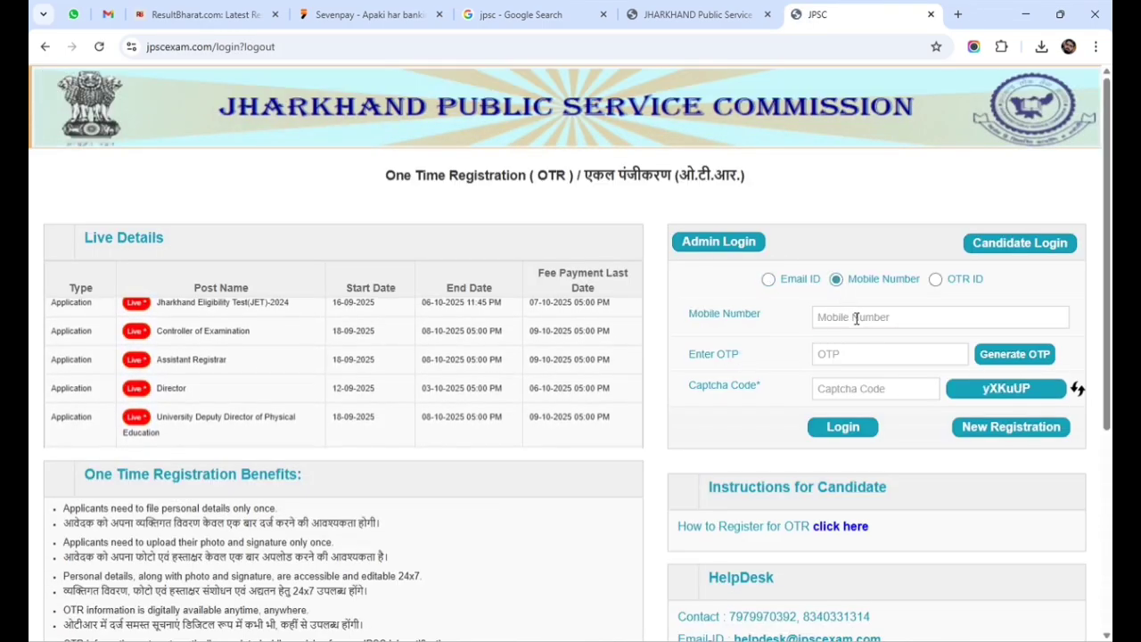
{"action": "left_click", "coordinate": [856, 318]}
{"action": "type", "text": "********"}
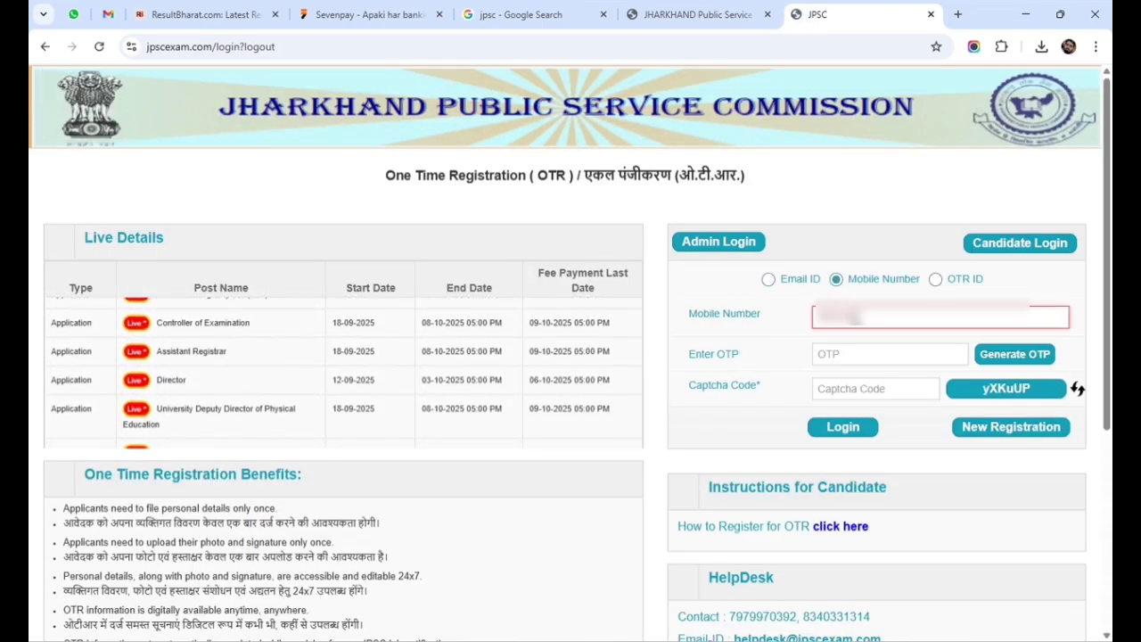
{"action": "left_click", "coordinate": [1003, 354]}
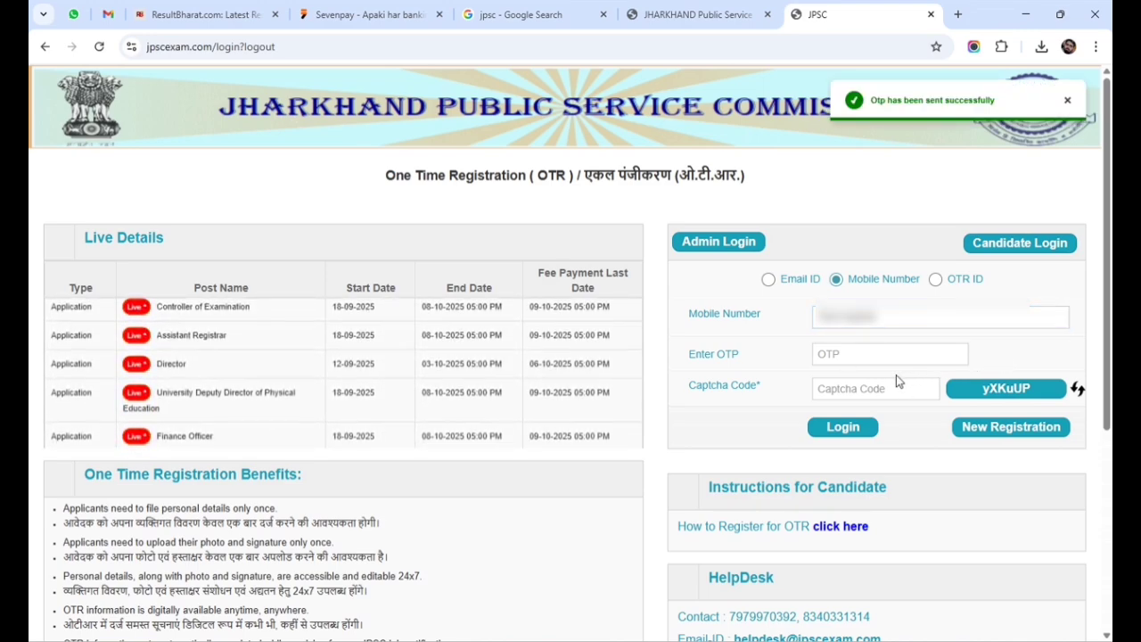
{"action": "left_click", "coordinate": [867, 357]}
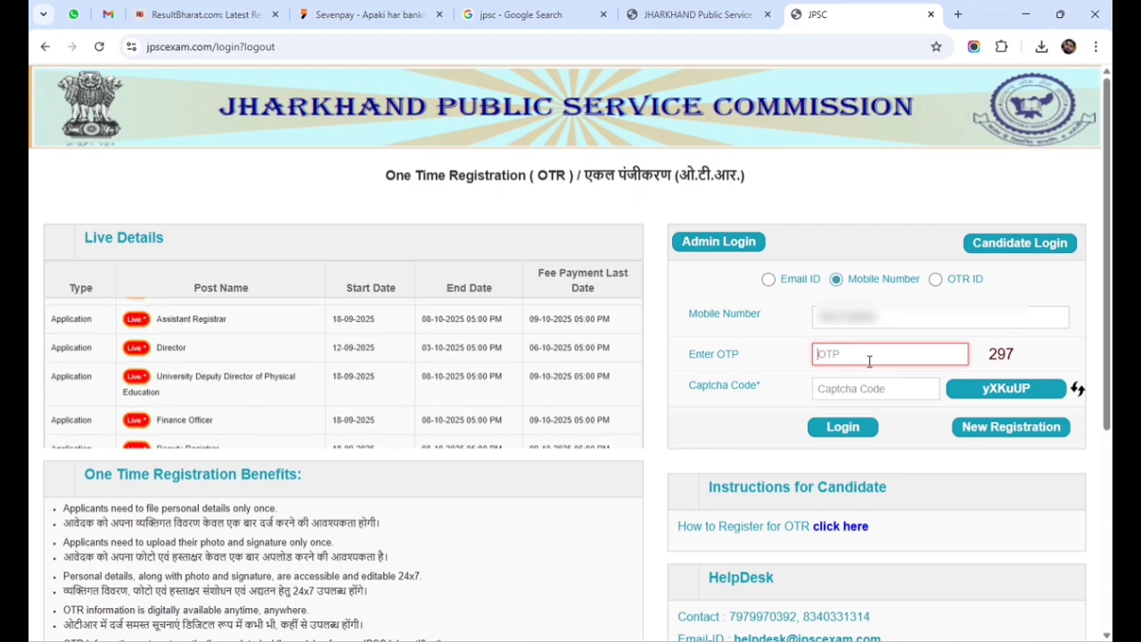
{"action": "type", "text": "••"}
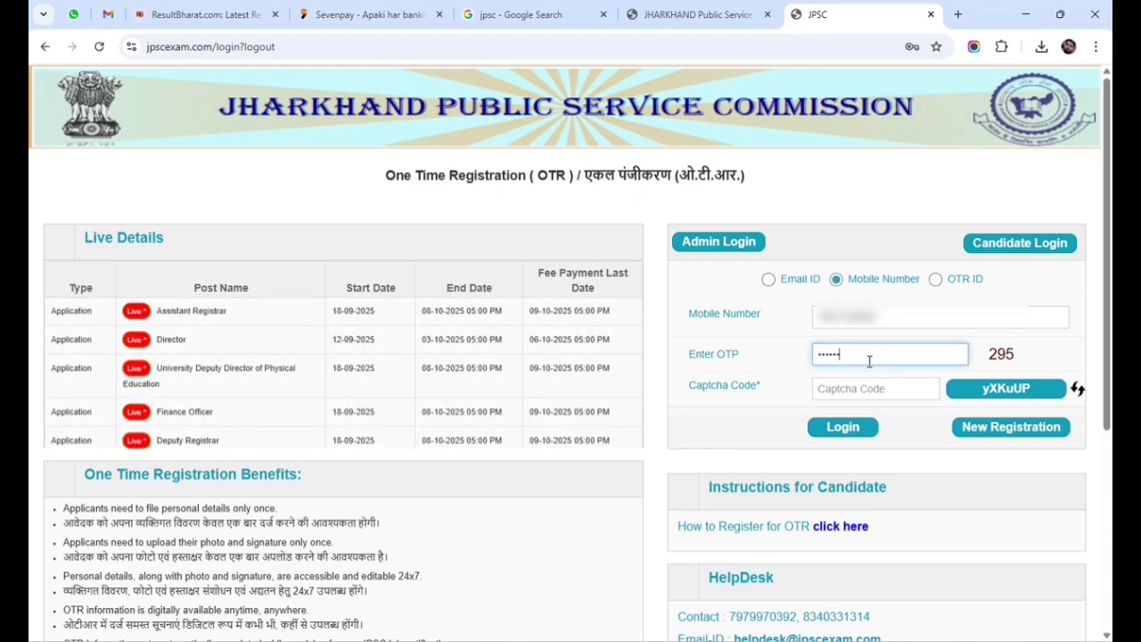
{"action": "left_click", "coordinate": [847, 388]}
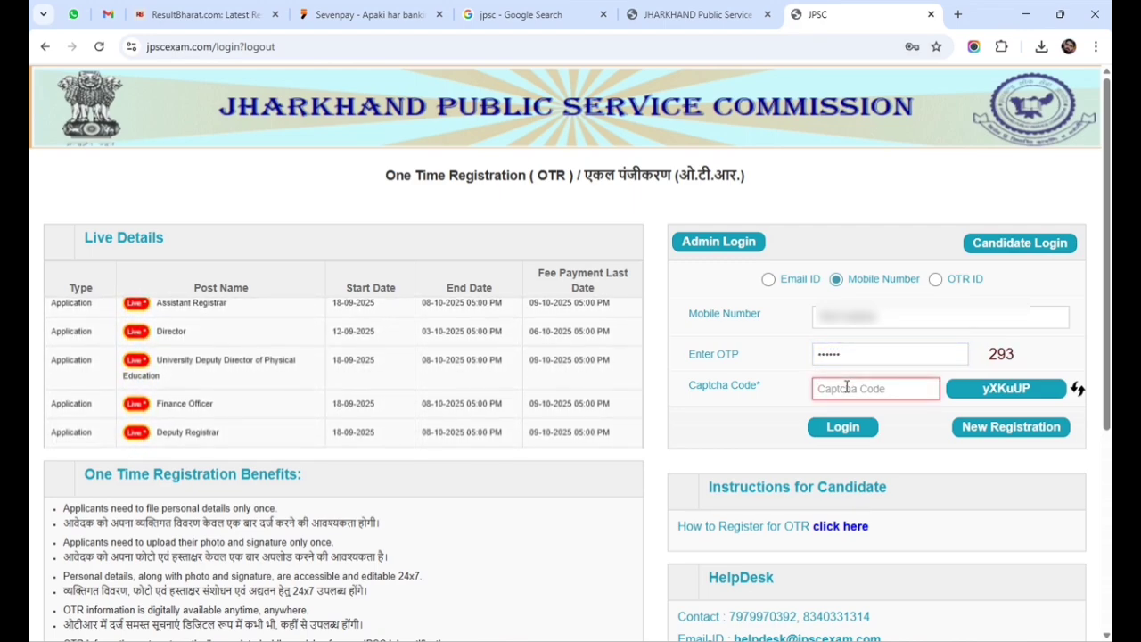
{"action": "type", "text": "y"}
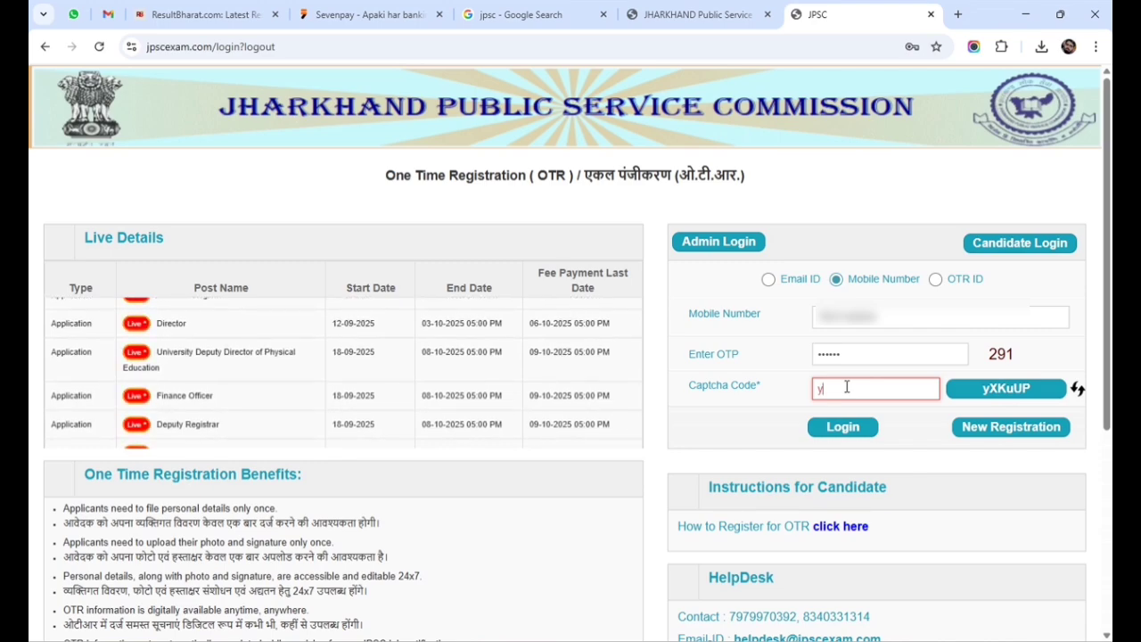
{"action": "type", "text": "X"}
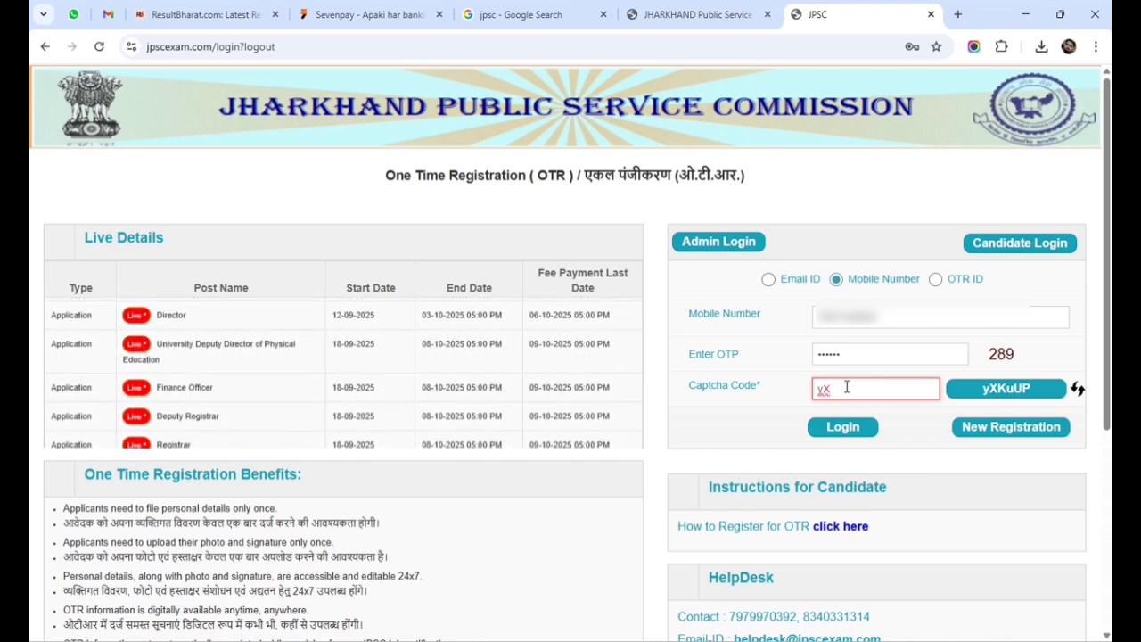
{"action": "type", "text": "Ku"}
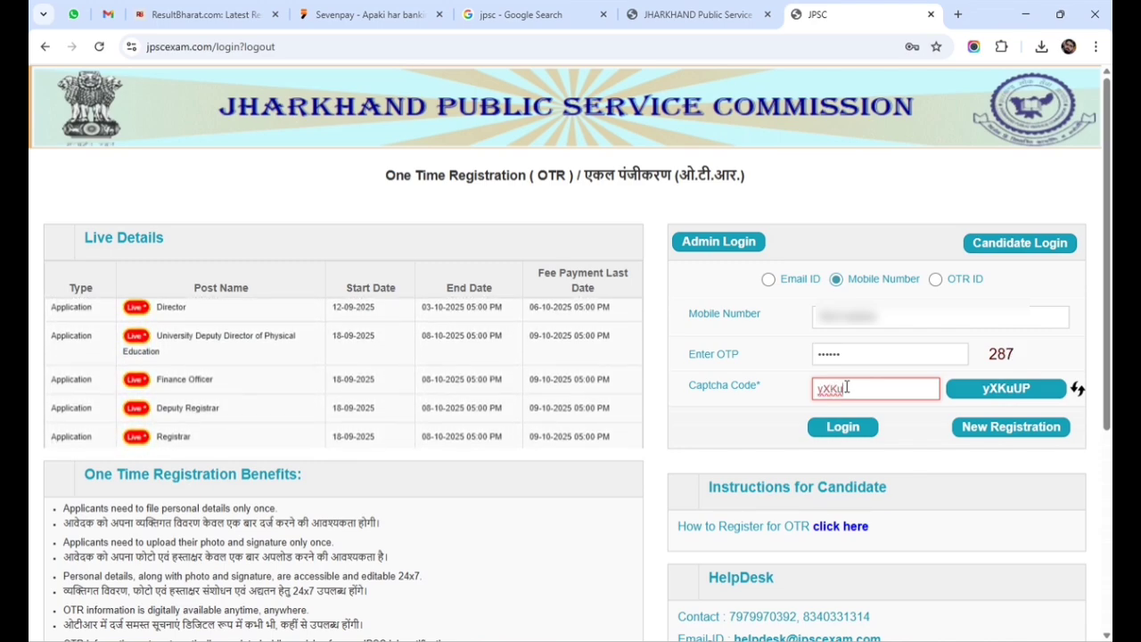
{"action": "type", "text": "UP"}
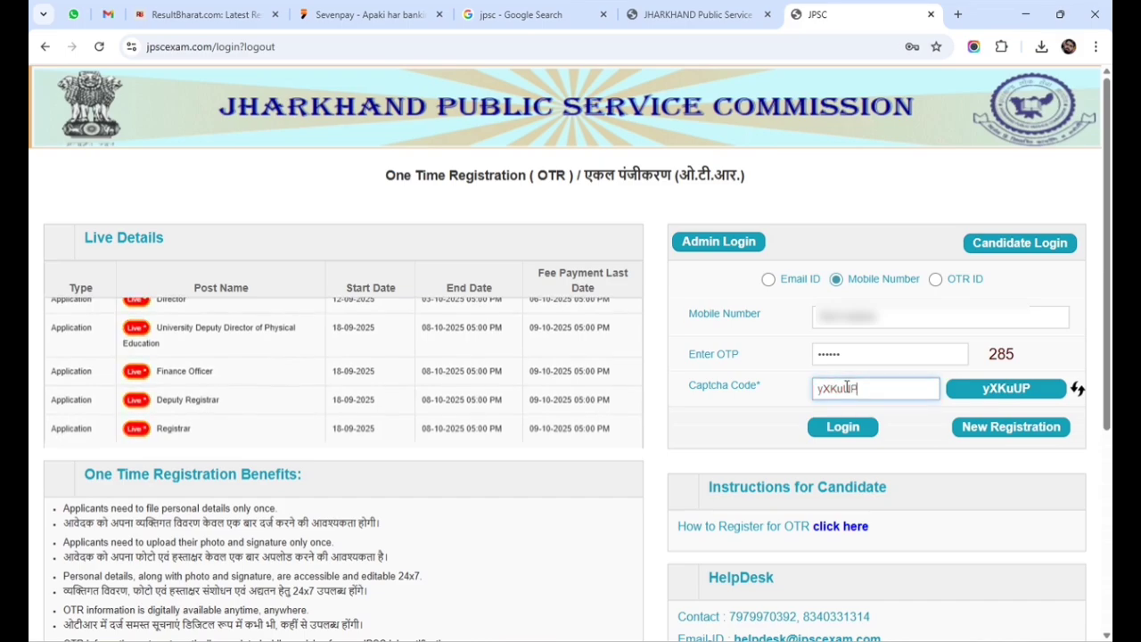
{"action": "left_click", "coordinate": [843, 427]}
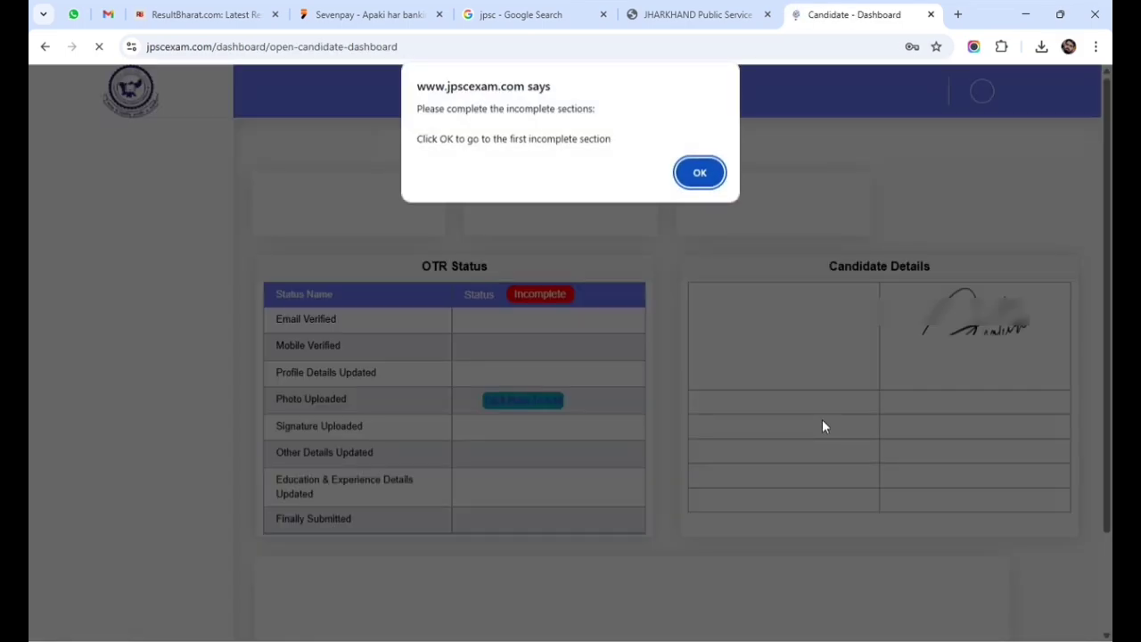
- Dismiss the incomplete-sections alert and upload P.jpg as the candidate photograph
{"action": "left_click", "coordinate": [696, 176]}
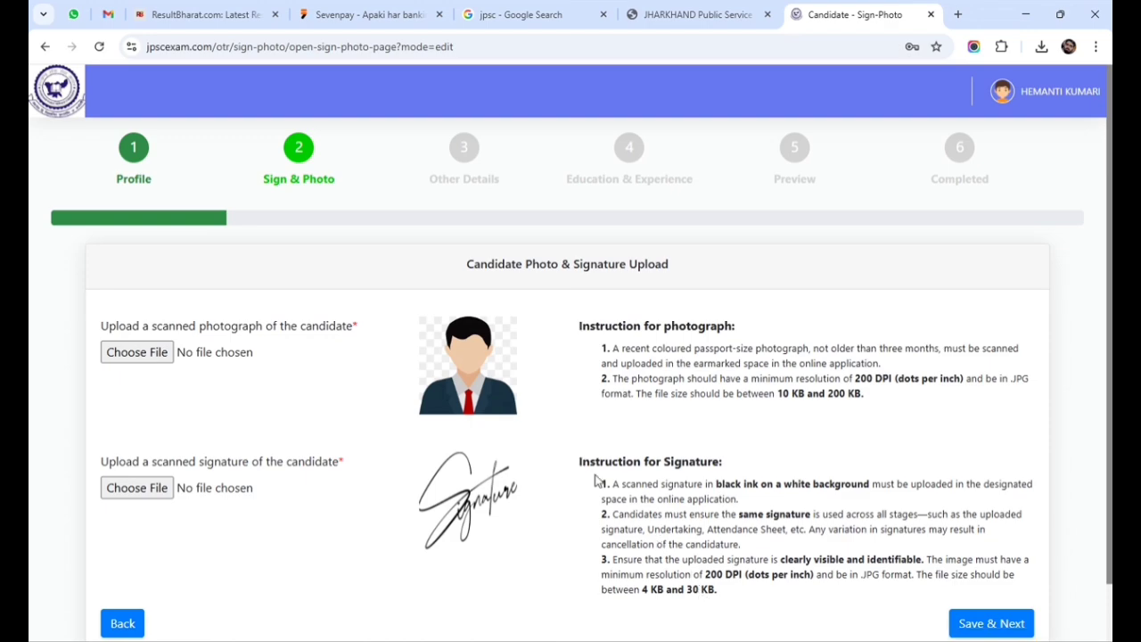
{"action": "left_click", "coordinate": [156, 355]}
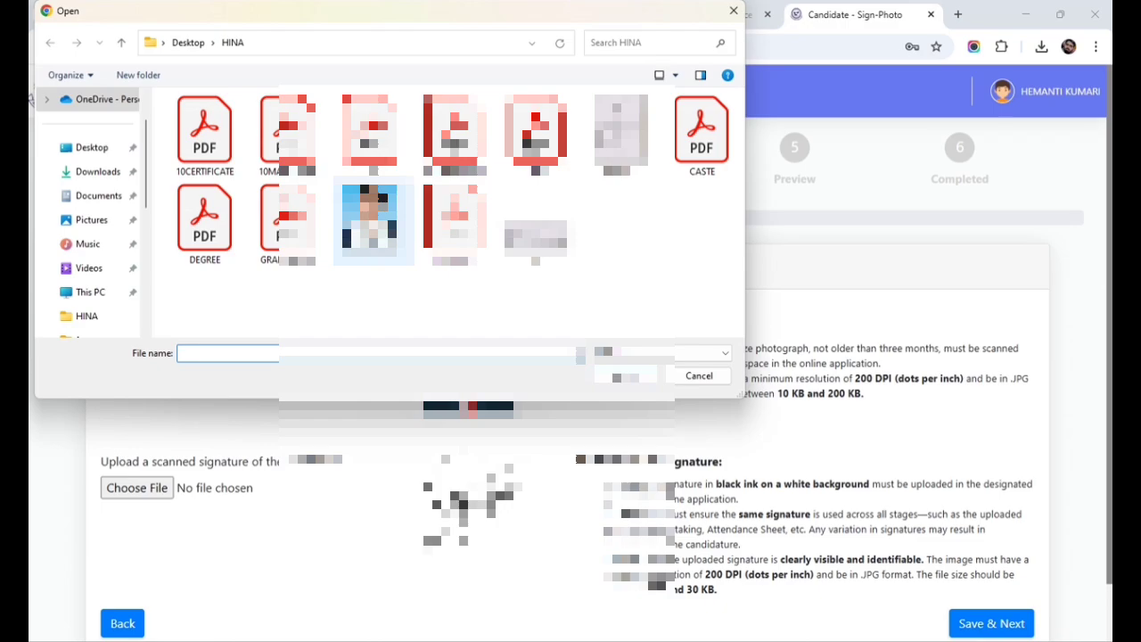
{"action": "double_click", "coordinate": [373, 222]}
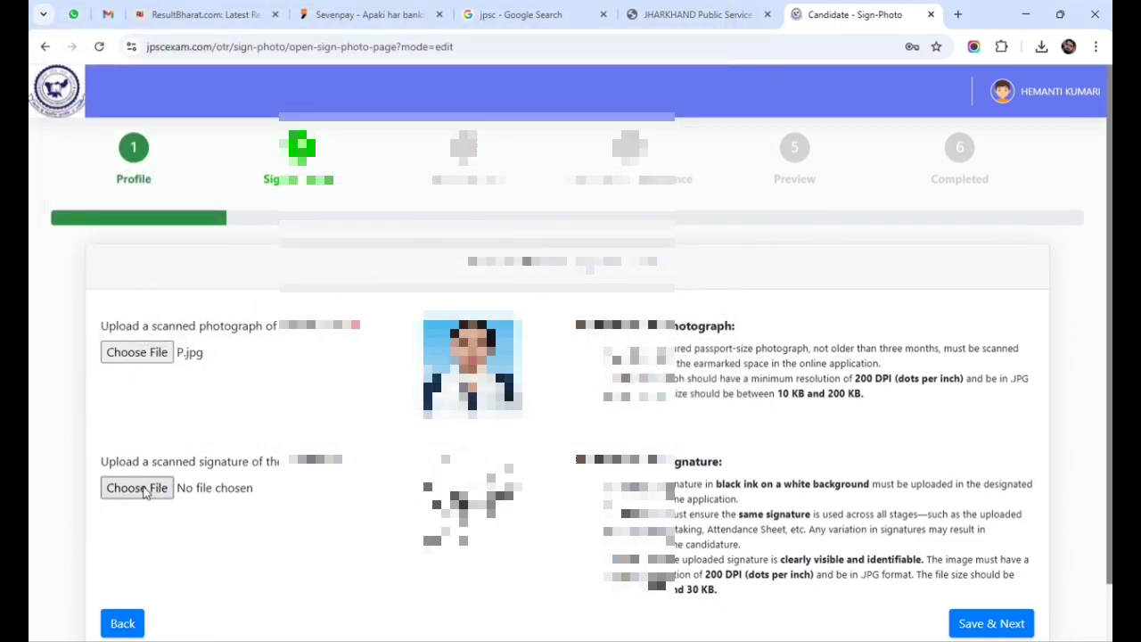
- Attach SS.jpg as the signature and save the upload step
{"action": "left_click", "coordinate": [139, 488]}
{"action": "double_click", "coordinate": [535, 214]}
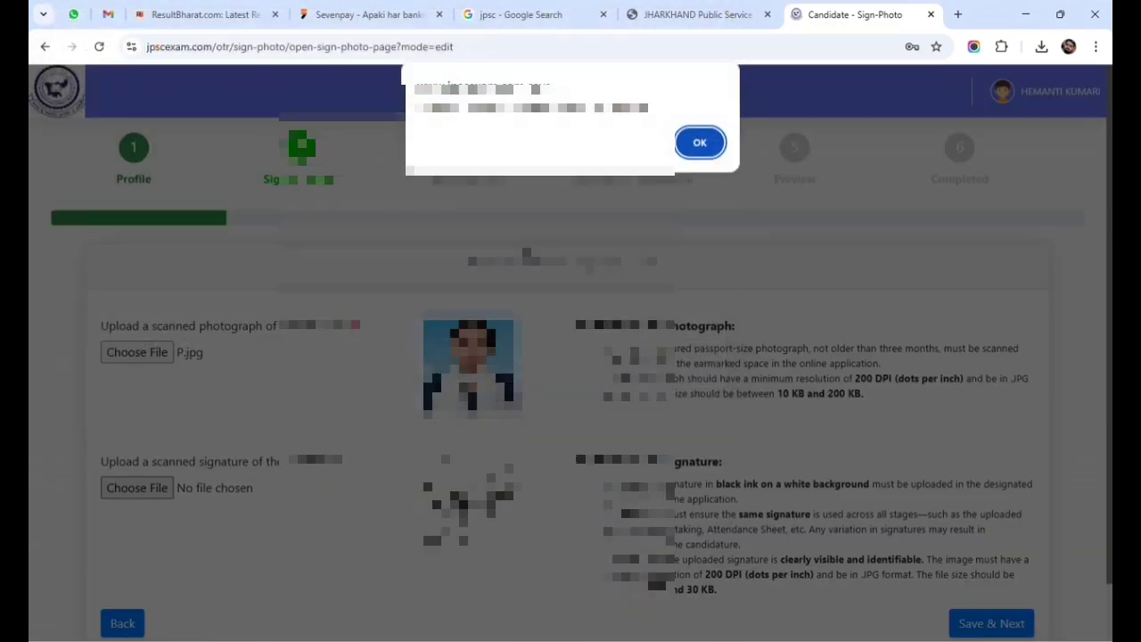
{"action": "left_click", "coordinate": [692, 143]}
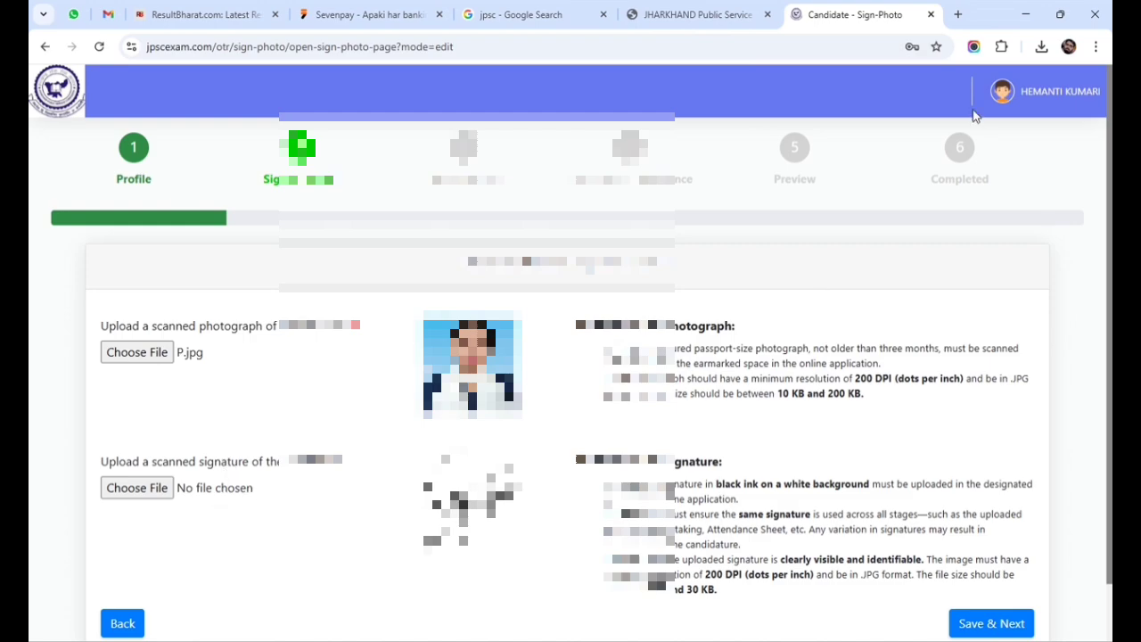
{"action": "left_click", "coordinate": [142, 493]}
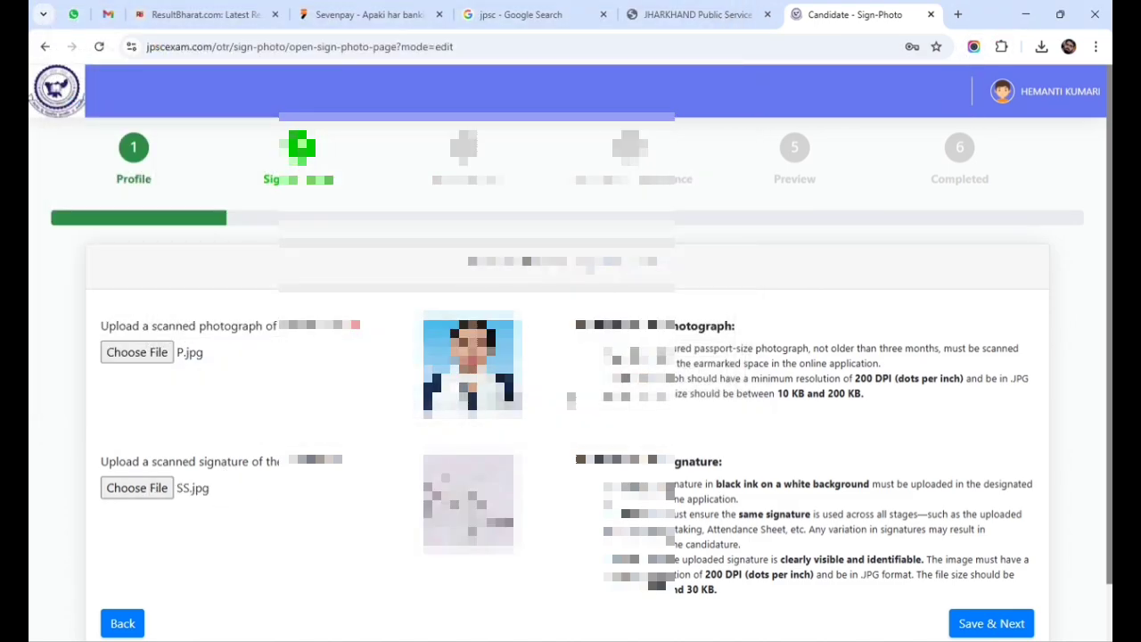
{"action": "left_click", "coordinate": [981, 625]}
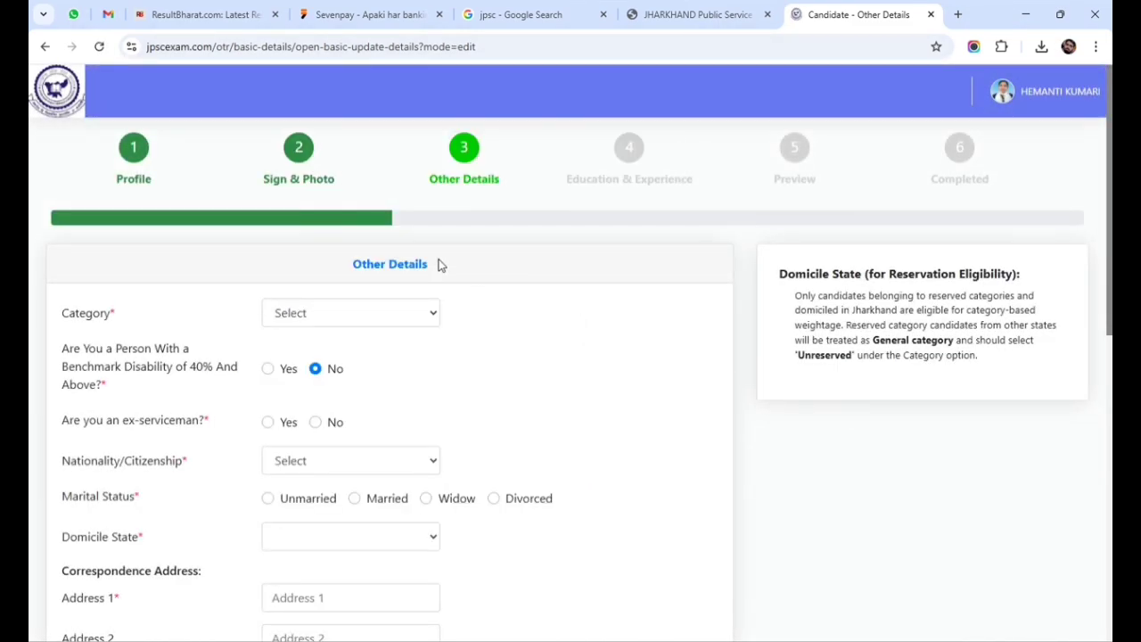
- Set category BC-I, ex-serviceman No, nationality Indian and marital status Unmarried
{"action": "left_click", "coordinate": [388, 309]}
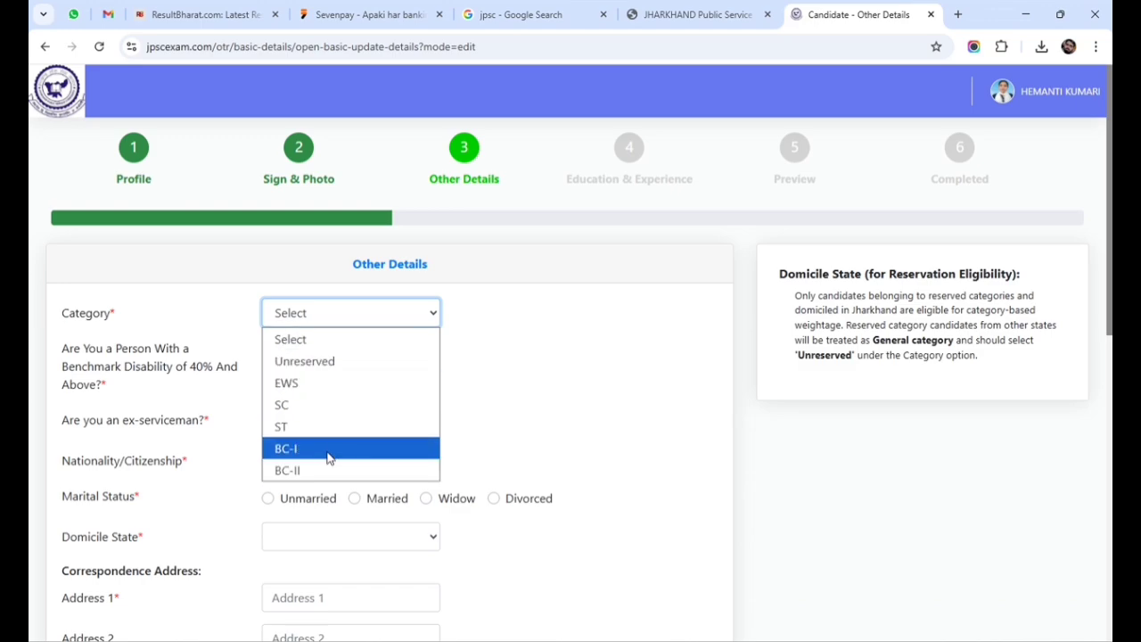
{"action": "left_click", "coordinate": [328, 458]}
{"action": "left_click", "coordinate": [483, 363]}
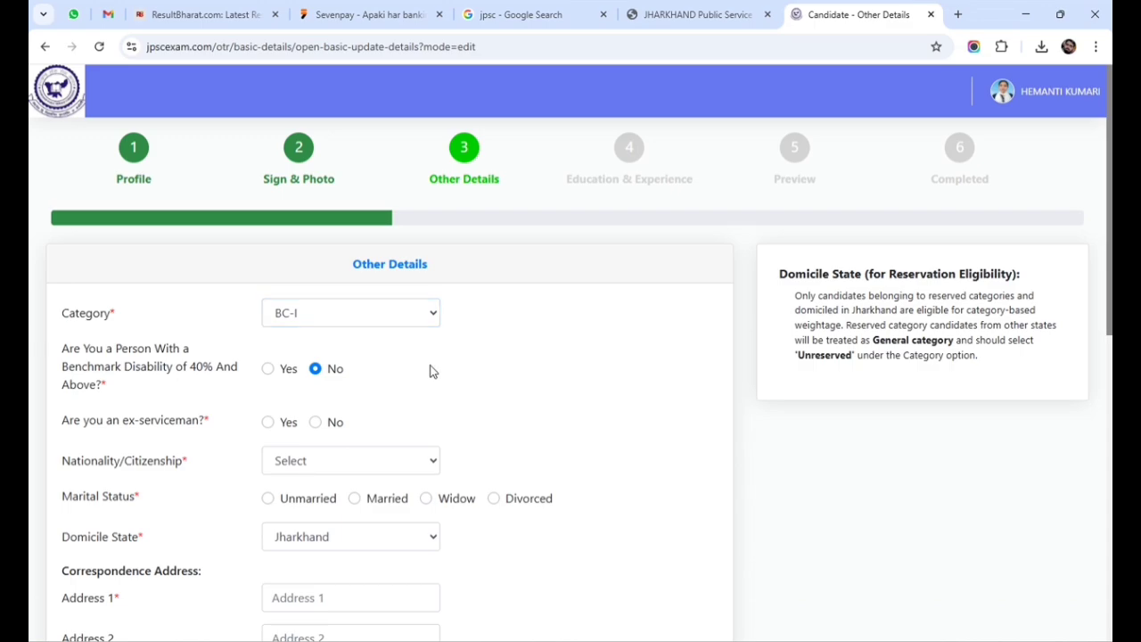
{"action": "left_click", "coordinate": [318, 424]}
{"action": "scroll", "coordinate": [357, 410], "scroll_direction": "down", "scroll_amount": 2}
{"action": "left_click", "coordinate": [323, 309]}
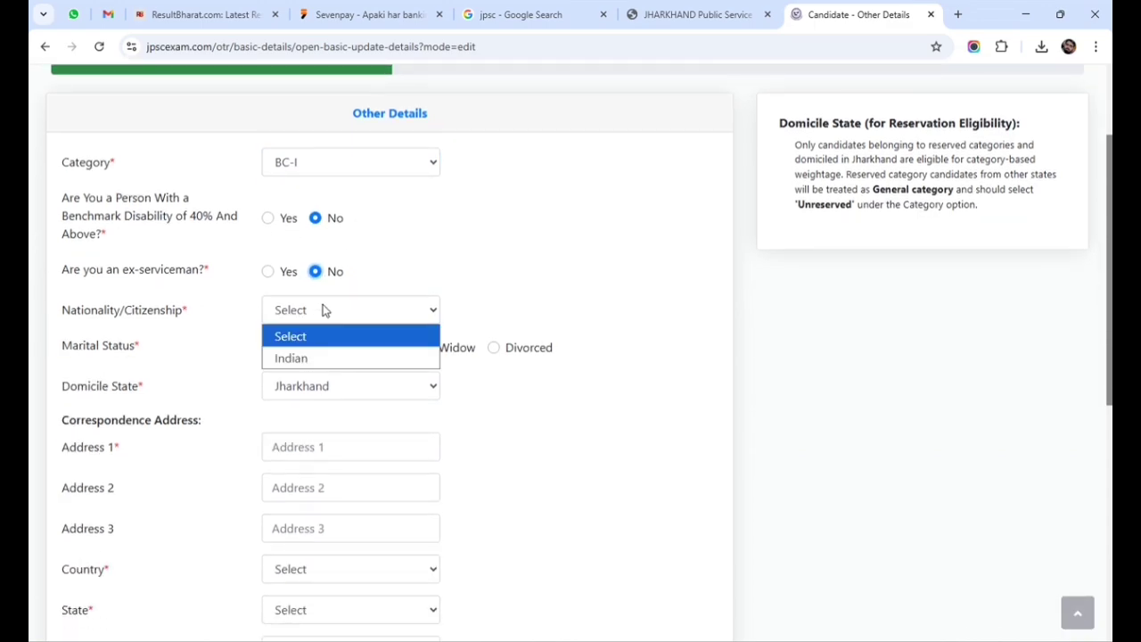
{"action": "left_click", "coordinate": [305, 357]}
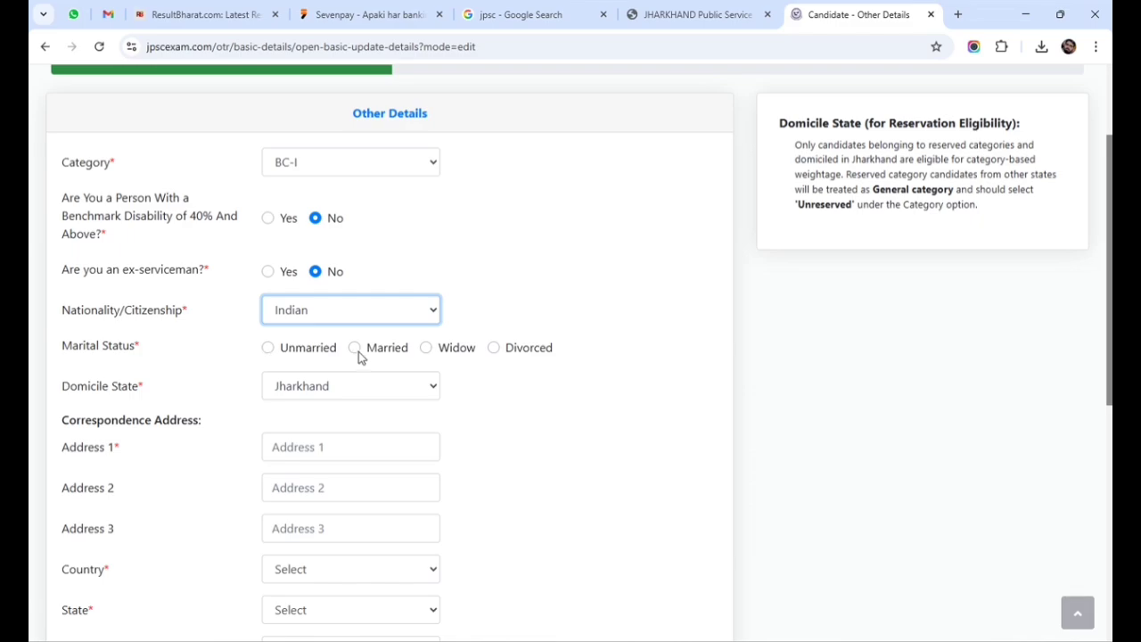
{"action": "left_click", "coordinate": [355, 349]}
{"action": "left_click", "coordinate": [266, 349]}
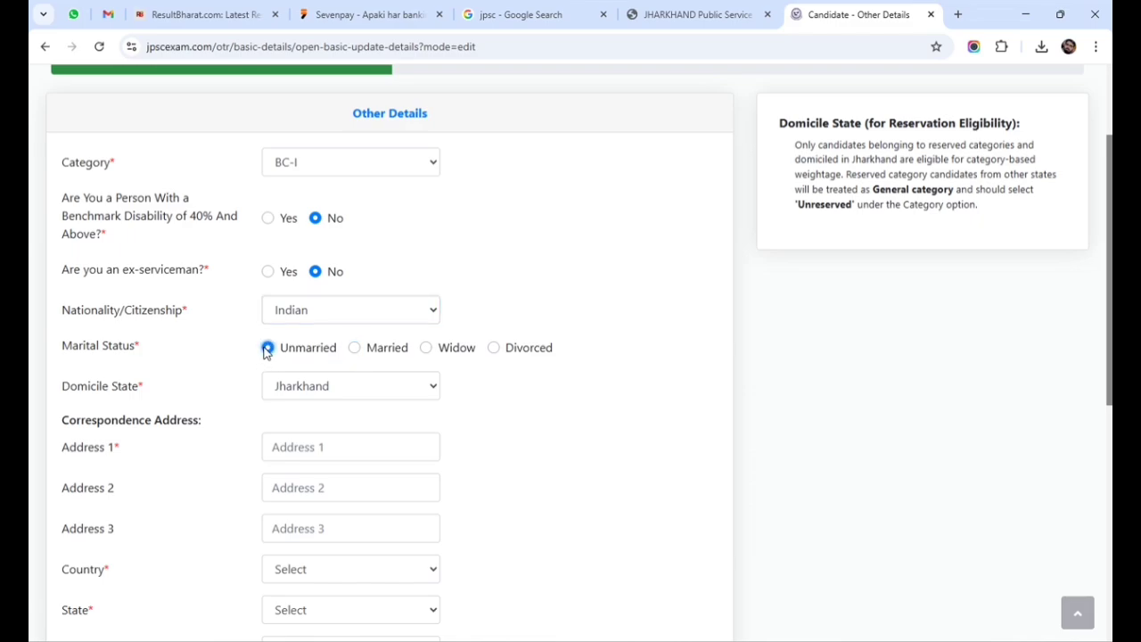
- Settle on domicile state Jharkhand with category BC-I, after trying Unreserved and Other
{"action": "left_click", "coordinate": [339, 390]}
{"action": "left_click", "coordinate": [326, 413]}
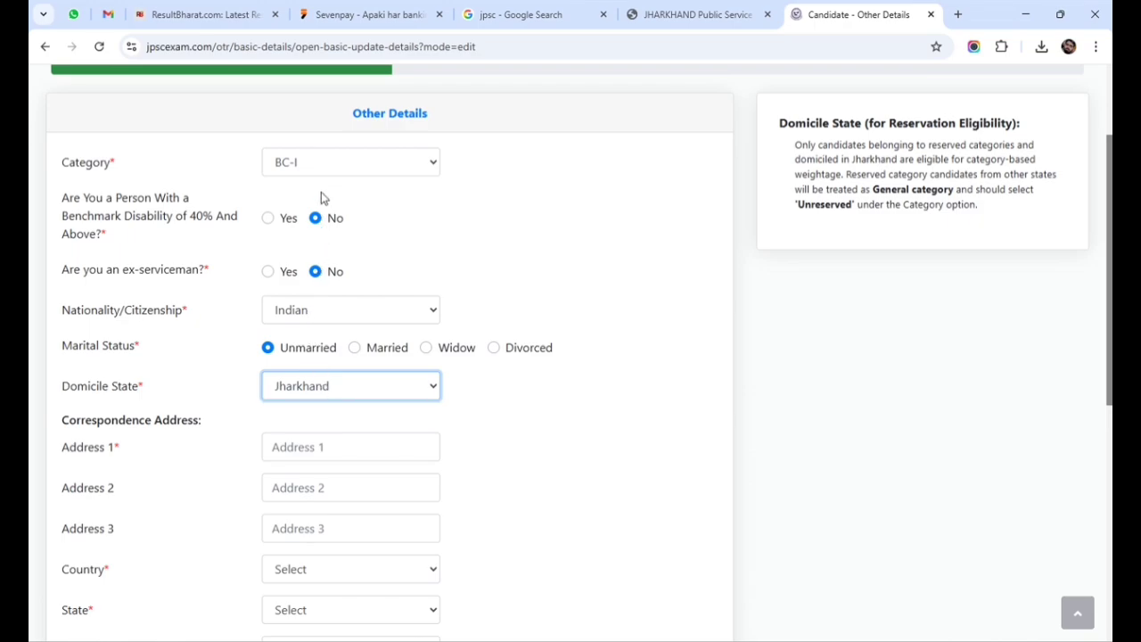
{"action": "left_click", "coordinate": [321, 161]}
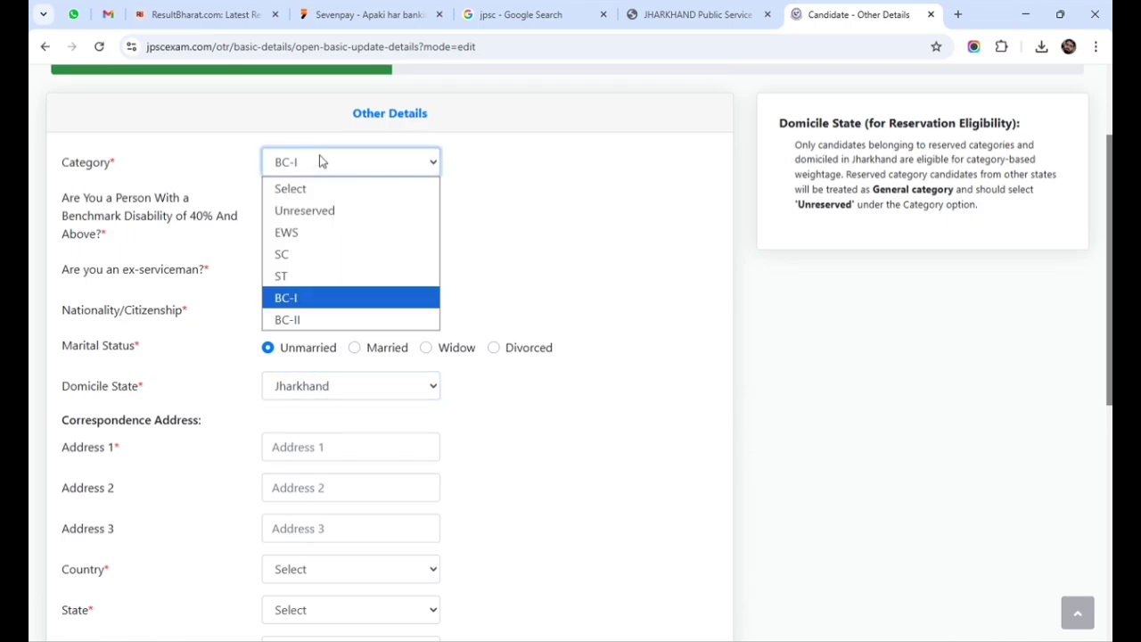
{"action": "left_click", "coordinate": [305, 211]}
{"action": "left_click", "coordinate": [321, 386]}
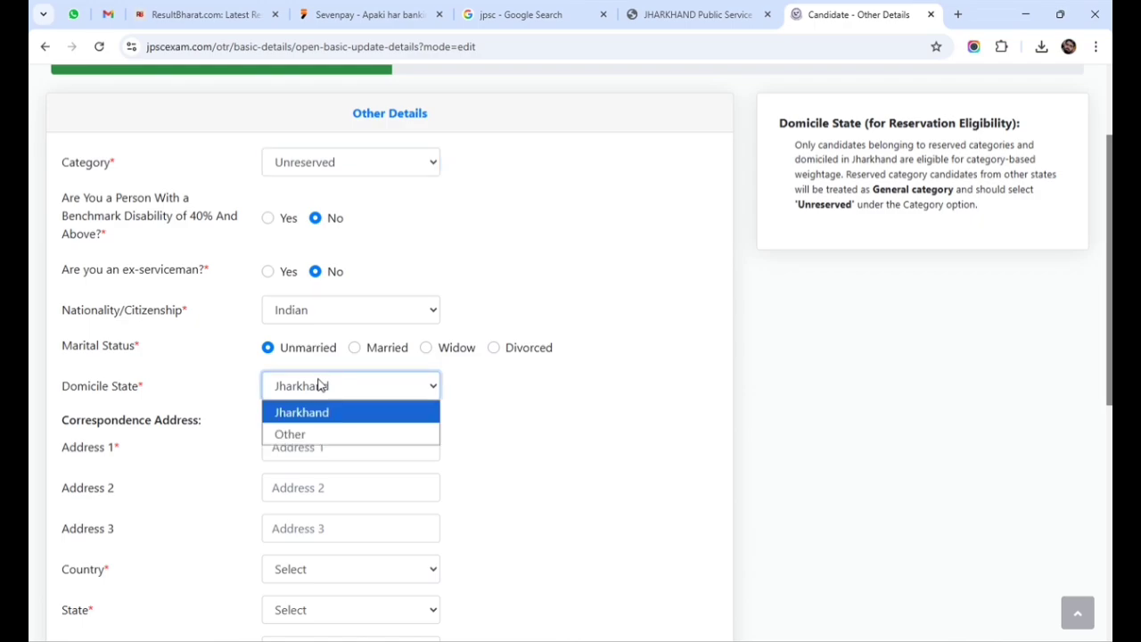
{"action": "left_click", "coordinate": [312, 435]}
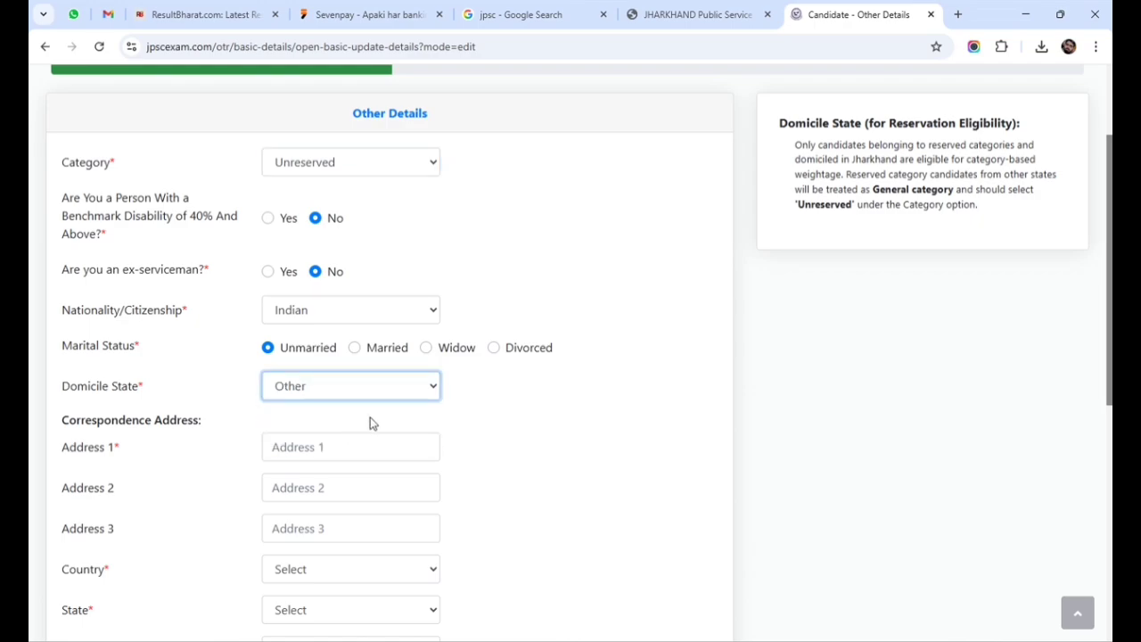
{"action": "left_click", "coordinate": [289, 160]}
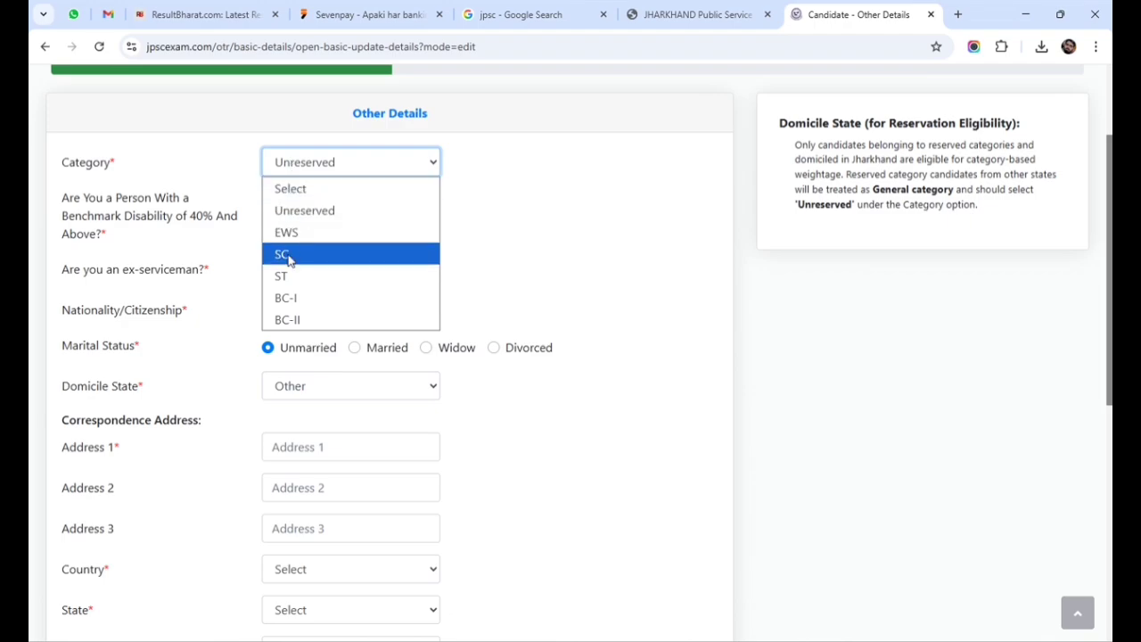
{"action": "left_click", "coordinate": [294, 298]}
{"action": "left_click", "coordinate": [304, 387]}
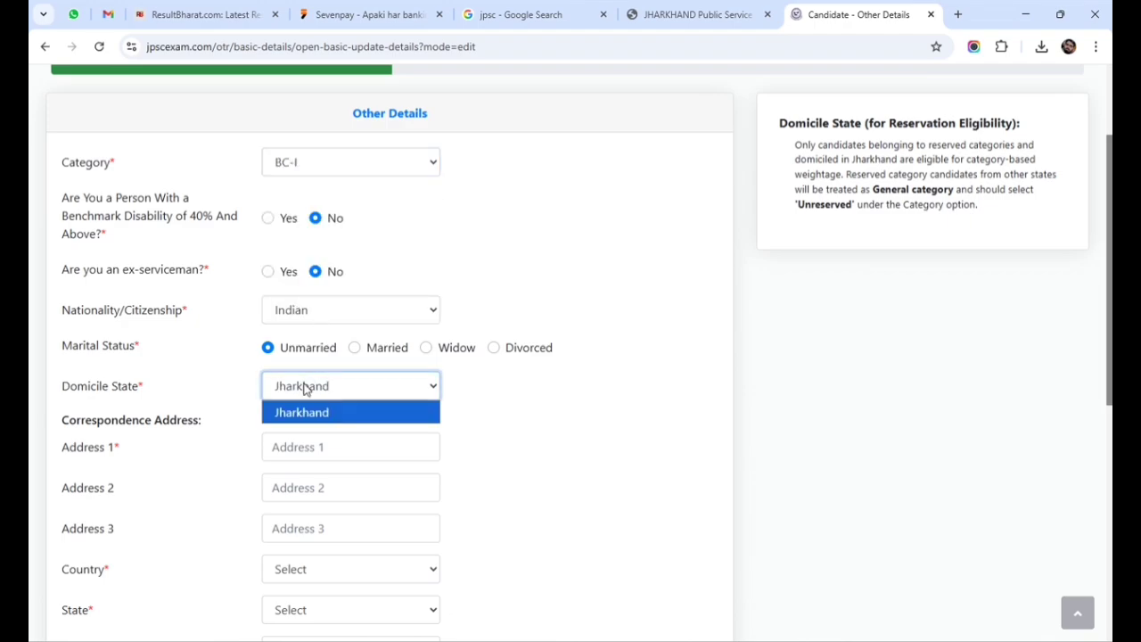
{"action": "left_click", "coordinate": [304, 412]}
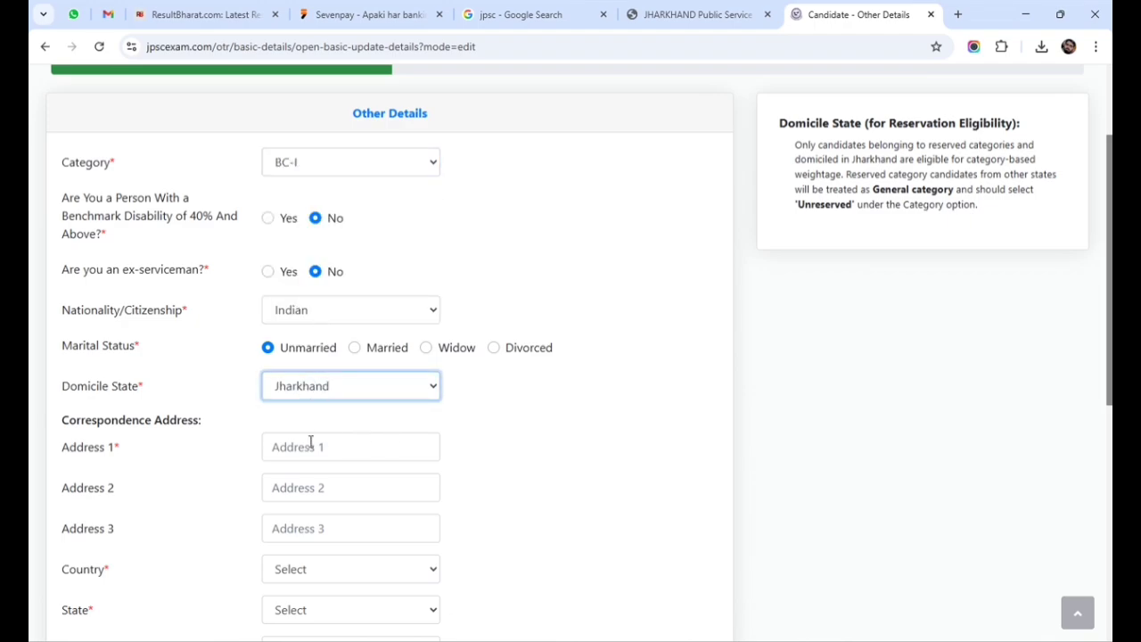
- Fill in the three correspondence address lines
{"action": "scroll", "coordinate": [307, 437], "scroll_direction": "down", "scroll_amount": 3}
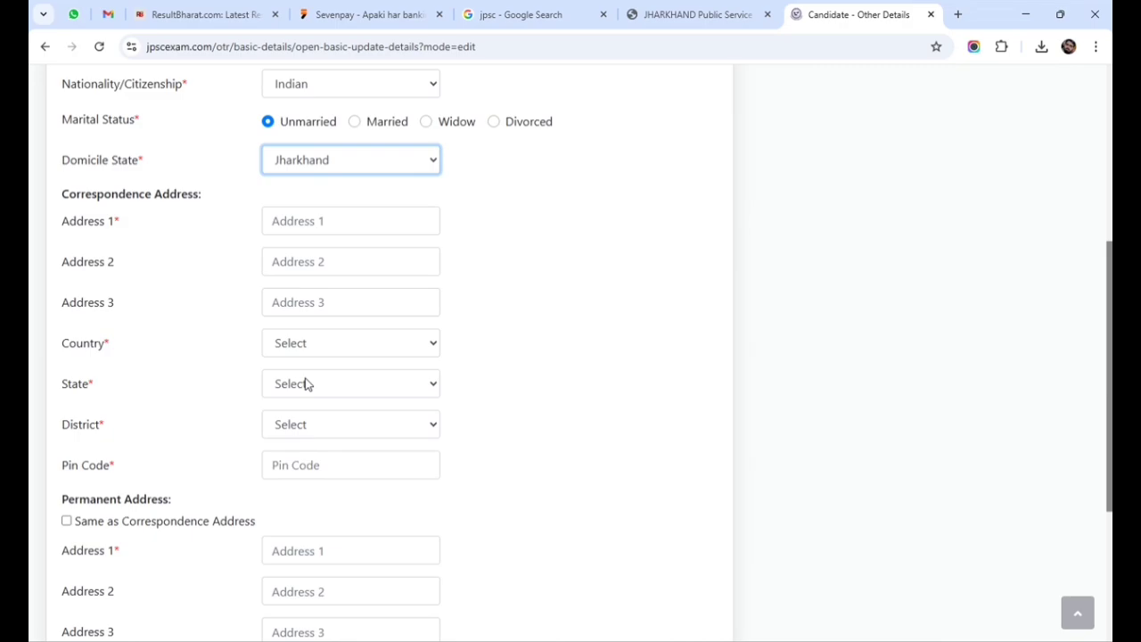
{"action": "scroll", "coordinate": [306, 382], "scroll_direction": "up", "scroll_amount": 1}
{"action": "scroll", "coordinate": [260, 255], "scroll_direction": "down", "scroll_amount": 1}
{"action": "scroll", "coordinate": [314, 468], "scroll_direction": "down", "scroll_amount": 3}
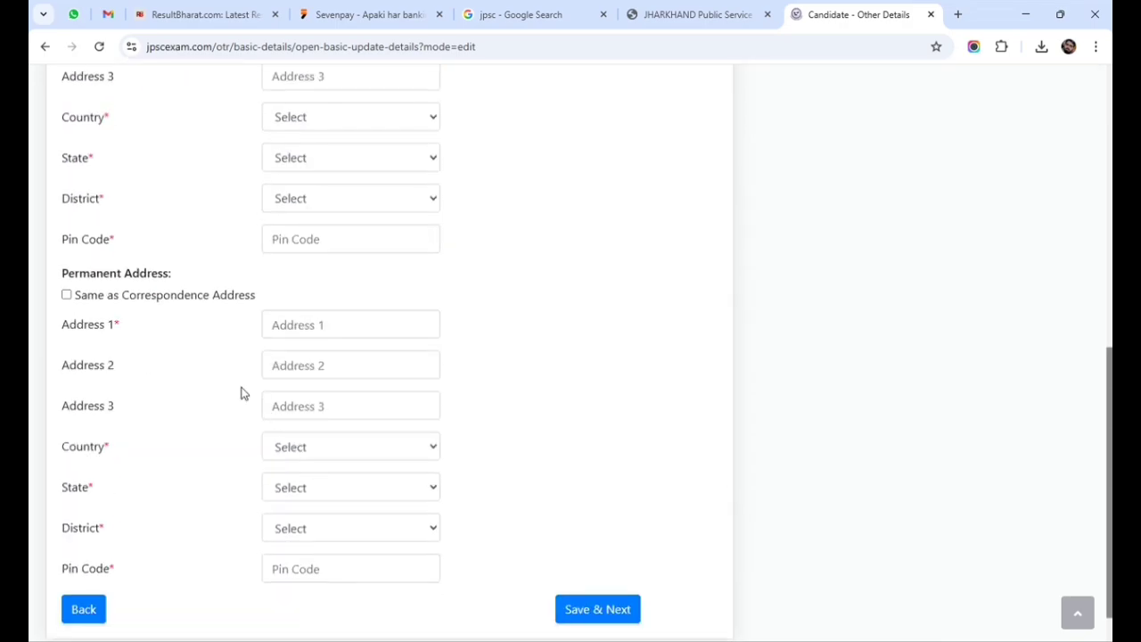
{"action": "scroll", "coordinate": [383, 497], "scroll_direction": "up", "scroll_amount": 3}
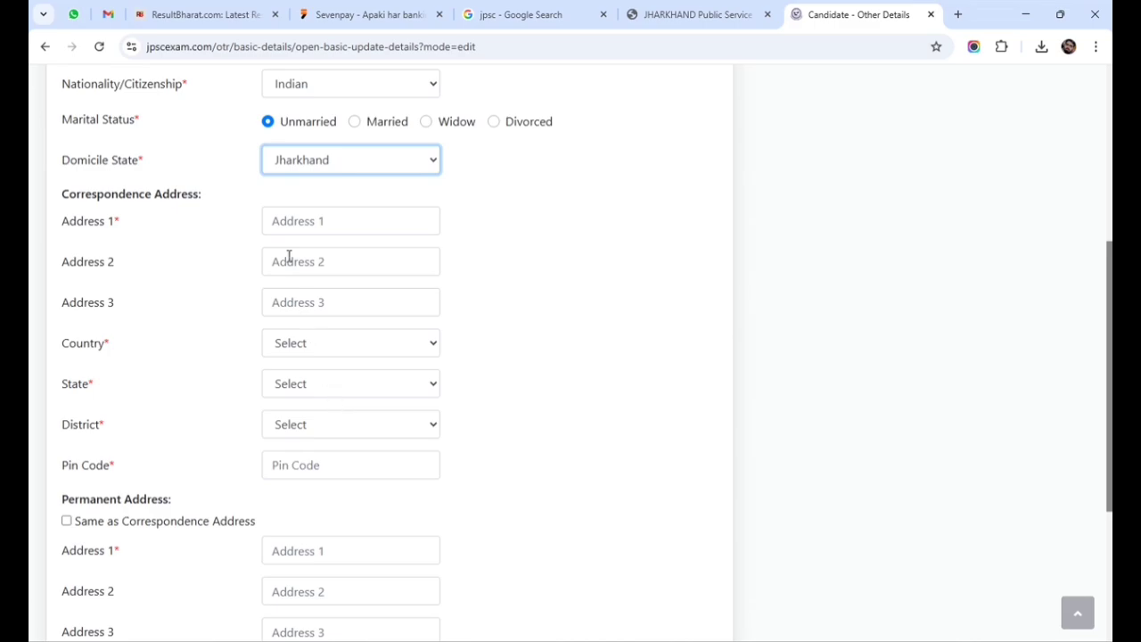
{"action": "left_click", "coordinate": [283, 220]}
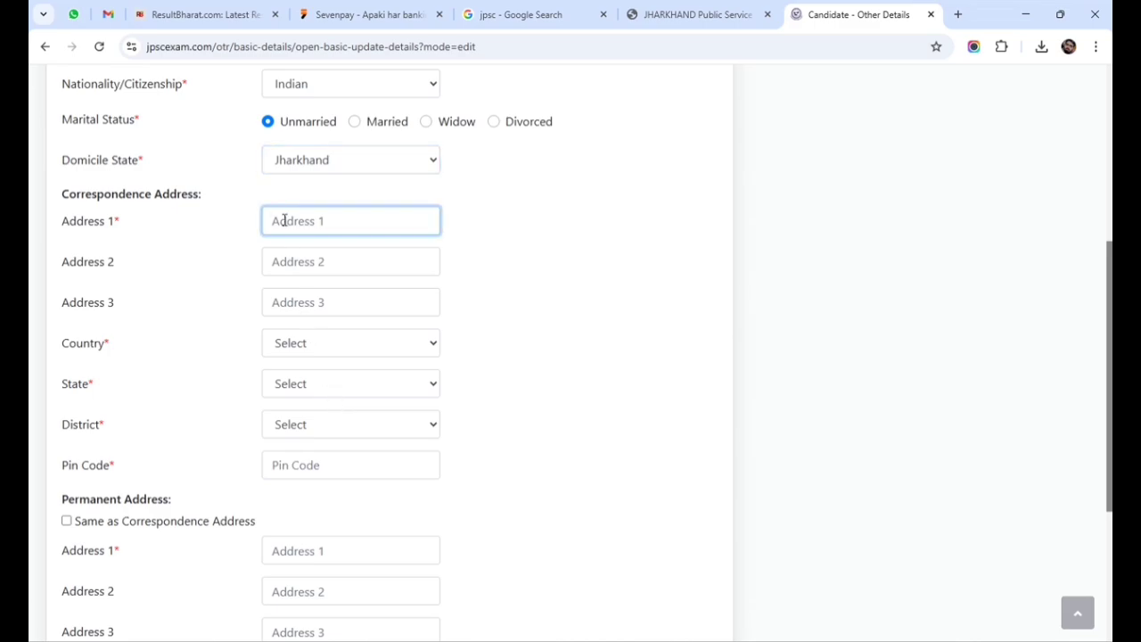
{"action": "type", "text": "VILLAG"}
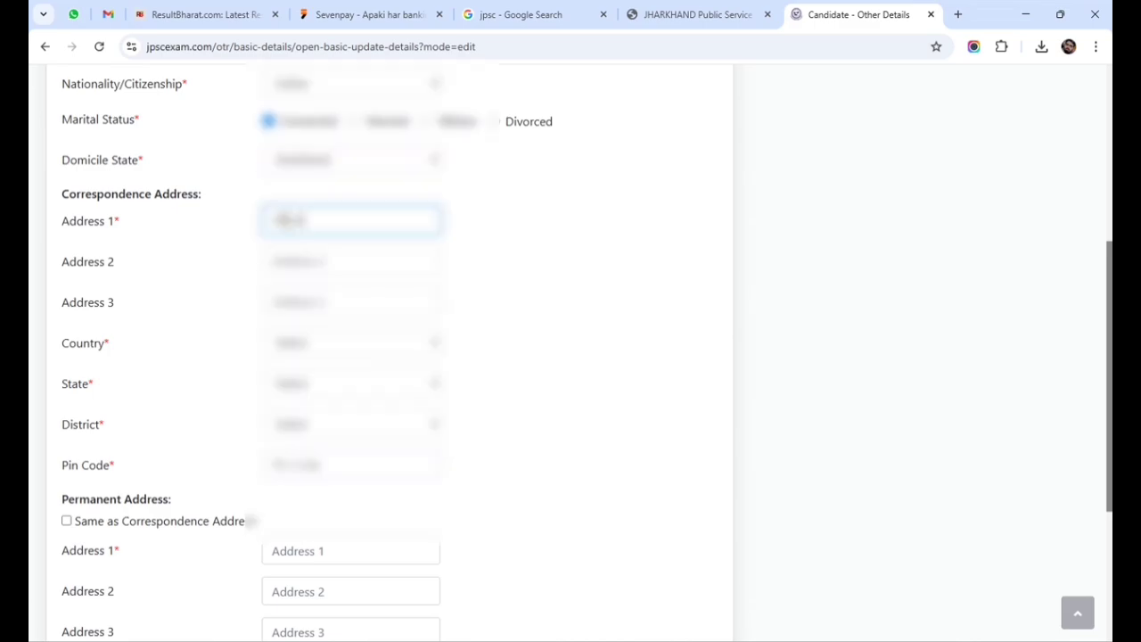
{"action": "type", "text": "E RANCHI"}
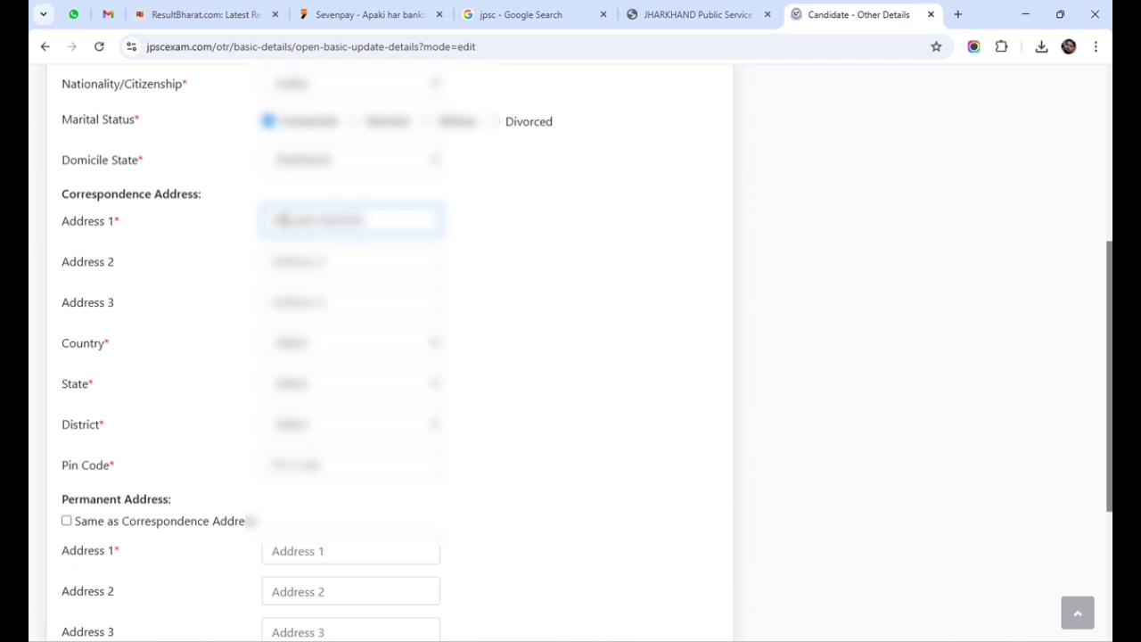
{"action": "left_click", "coordinate": [339, 259]}
{"action": "type", "text": "RAN"}
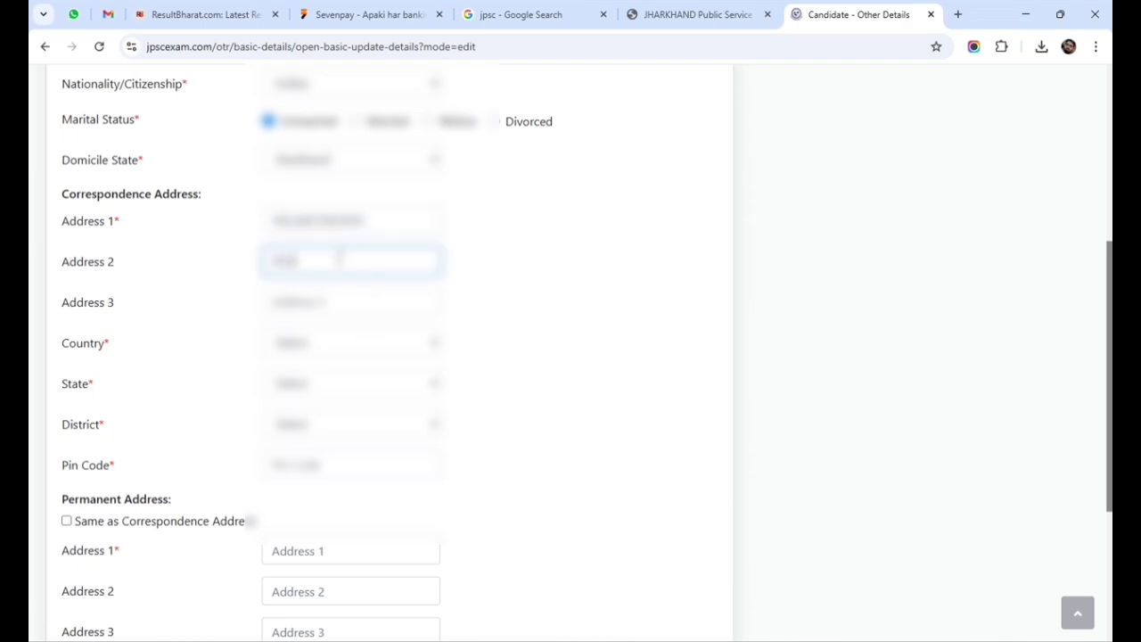
{"action": "type", "text": " RANCHI"}
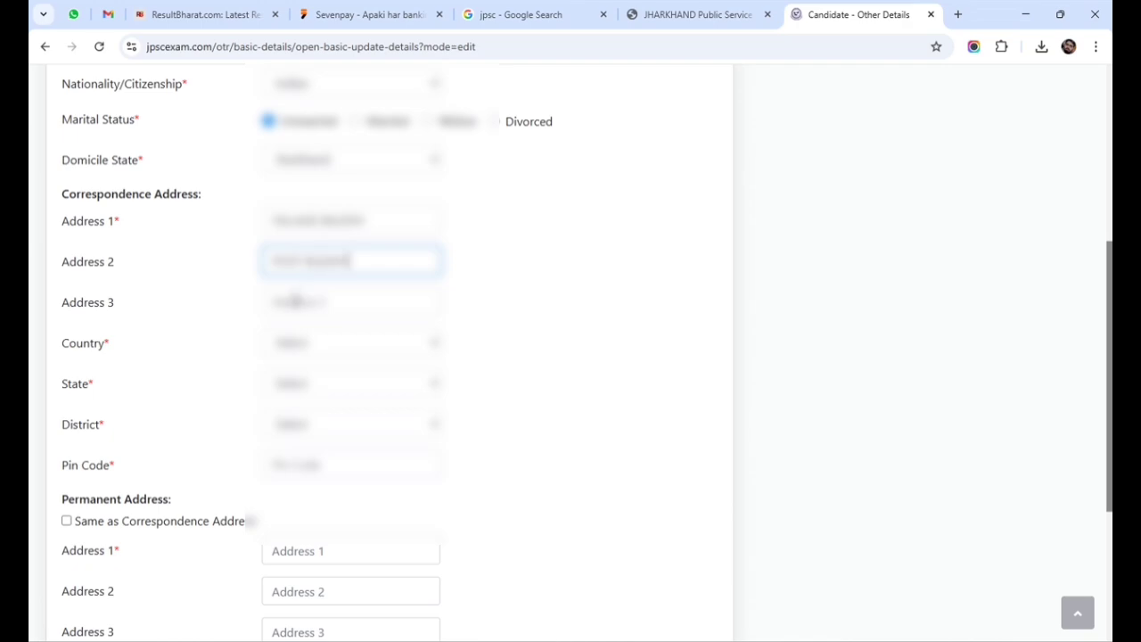
{"action": "left_click", "coordinate": [296, 302]}
{"action": "type", "text": "PS BAGO"}
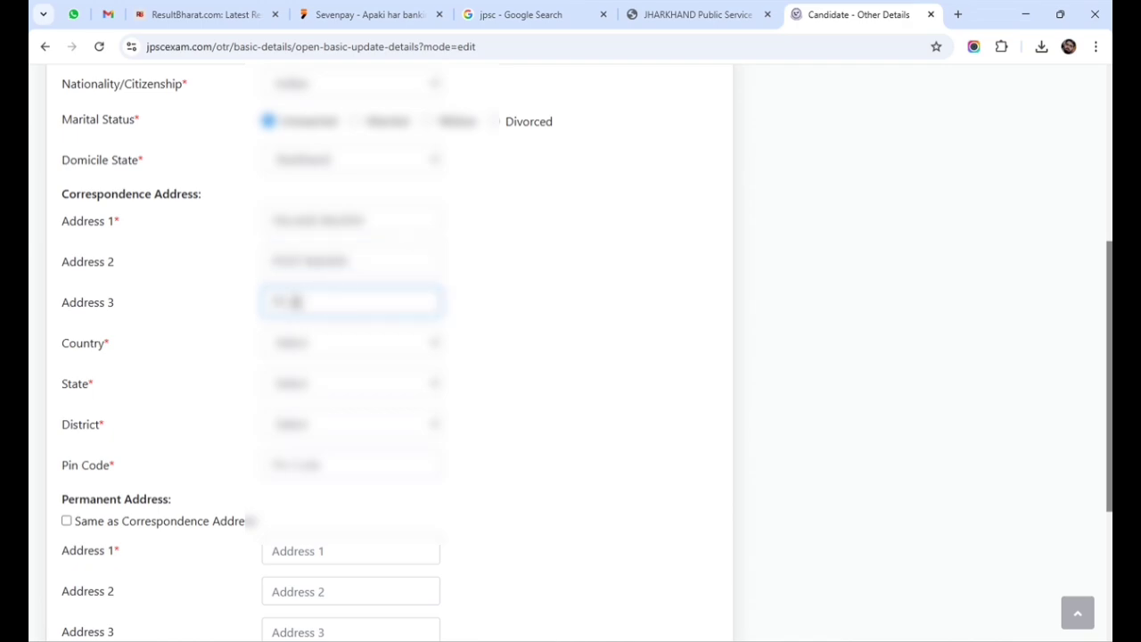
{"action": "type", "text": "DAR"}
- Choose the country, state Jharkhand and district Bokaro, and enter the pin code
{"action": "left_click", "coordinate": [328, 353]}
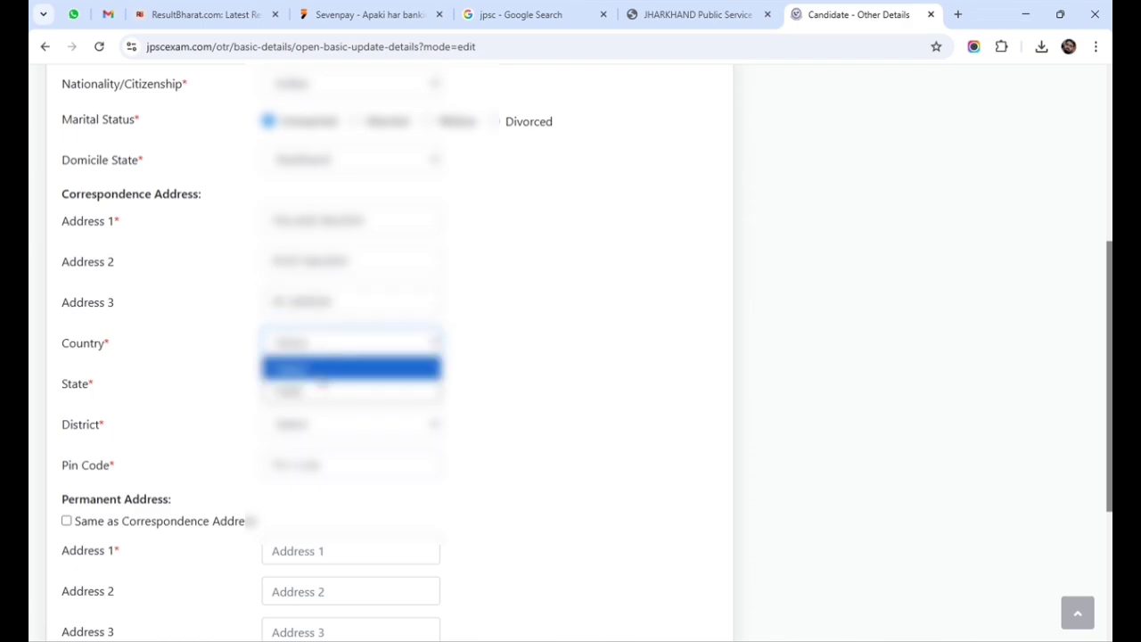
{"action": "left_click", "coordinate": [323, 383]}
{"action": "left_click", "coordinate": [308, 387]}
{"action": "left_click", "coordinate": [308, 361]}
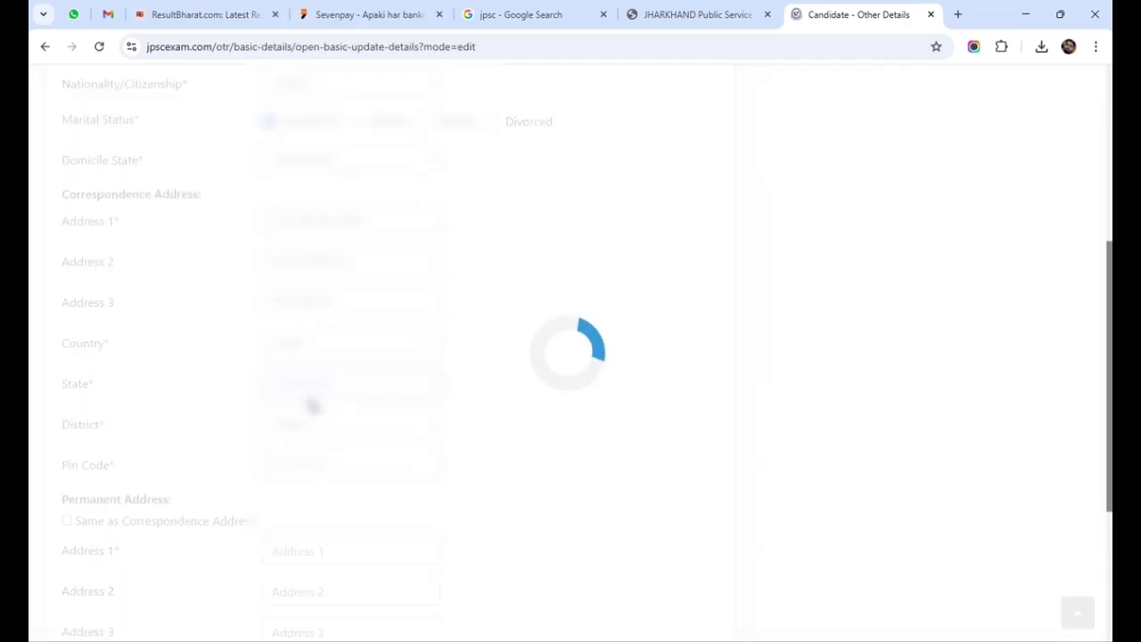
{"action": "left_click", "coordinate": [318, 425]}
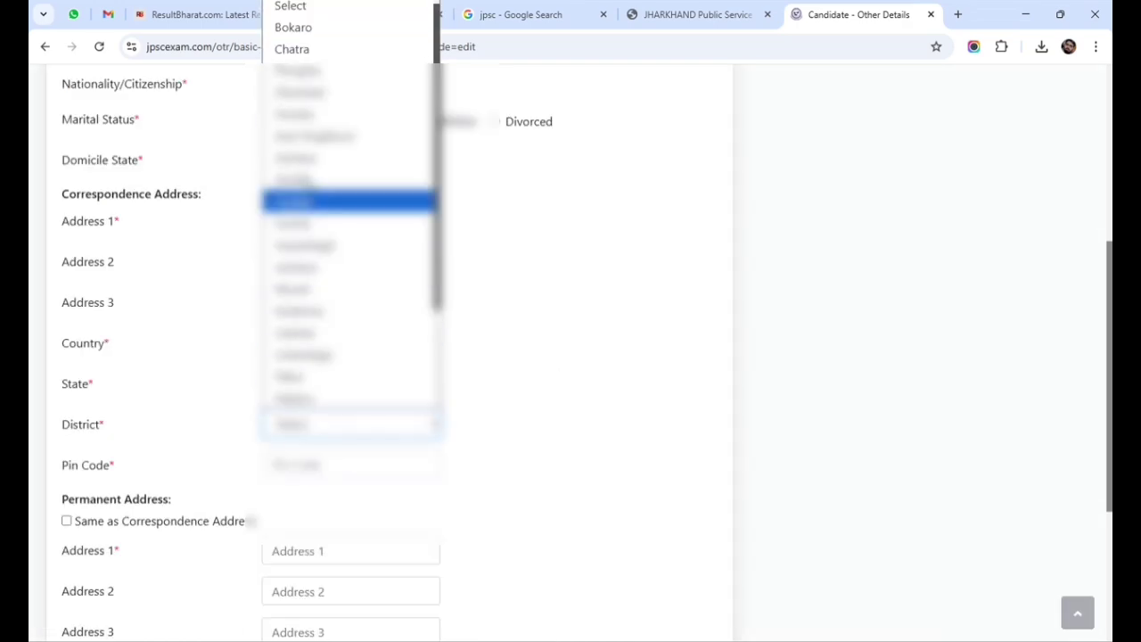
{"action": "left_click", "coordinate": [298, 28]}
{"action": "left_click", "coordinate": [303, 458]}
{"action": "type", "text": "827"}
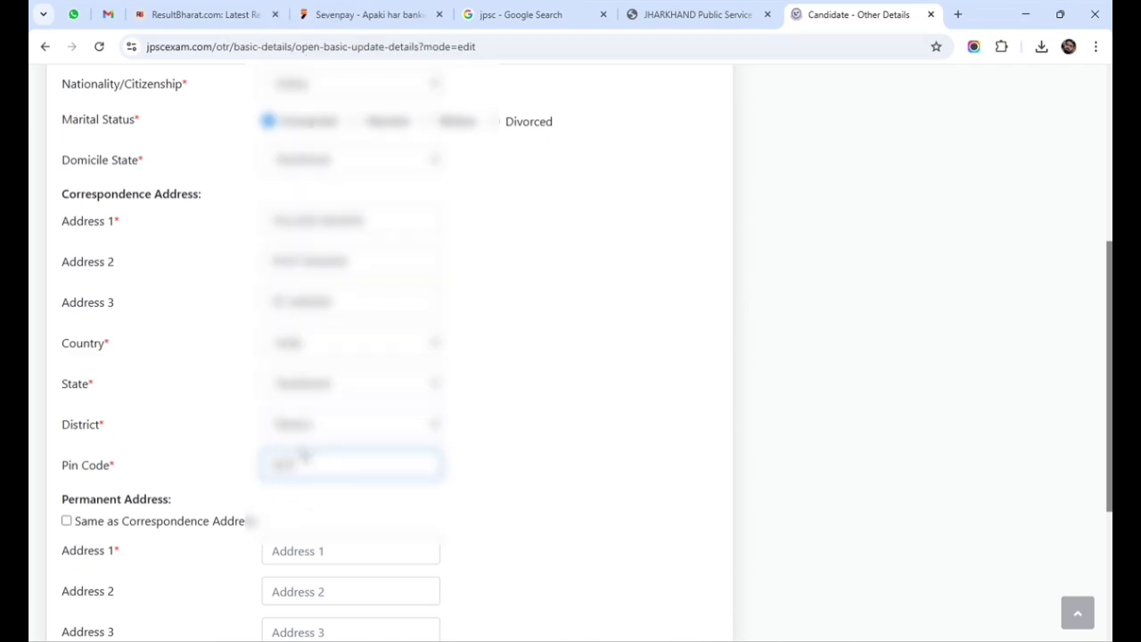
{"action": "type", "text": "001"}
- Make the permanent address the same as correspondence and save Other Details
{"action": "scroll", "coordinate": [369, 527], "scroll_direction": "down", "scroll_amount": 3}
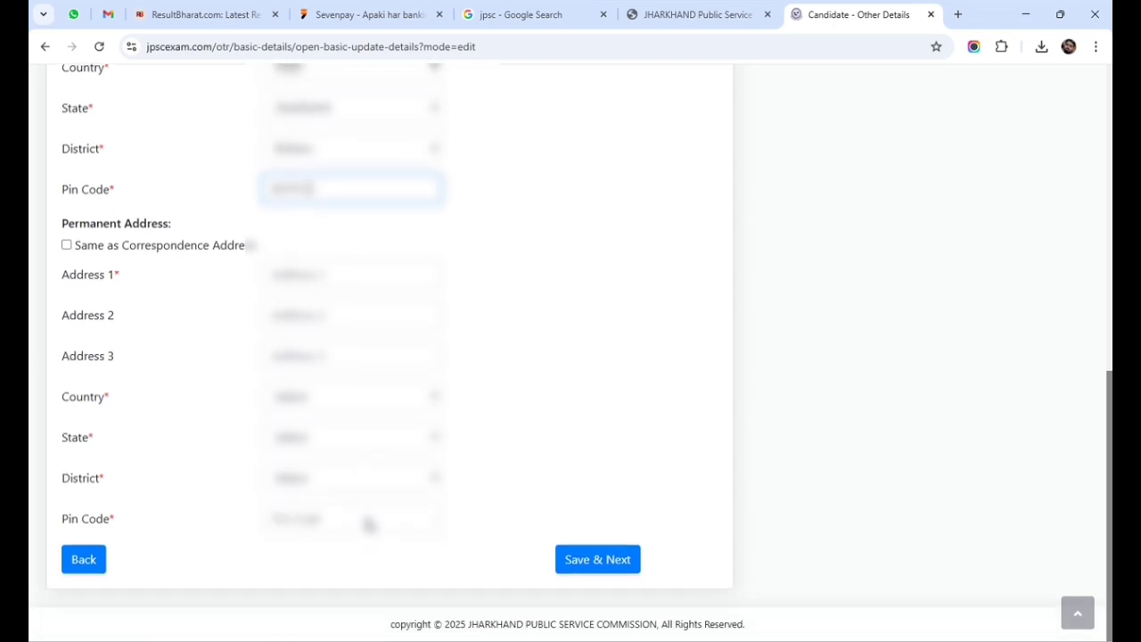
{"action": "left_click", "coordinate": [67, 245]}
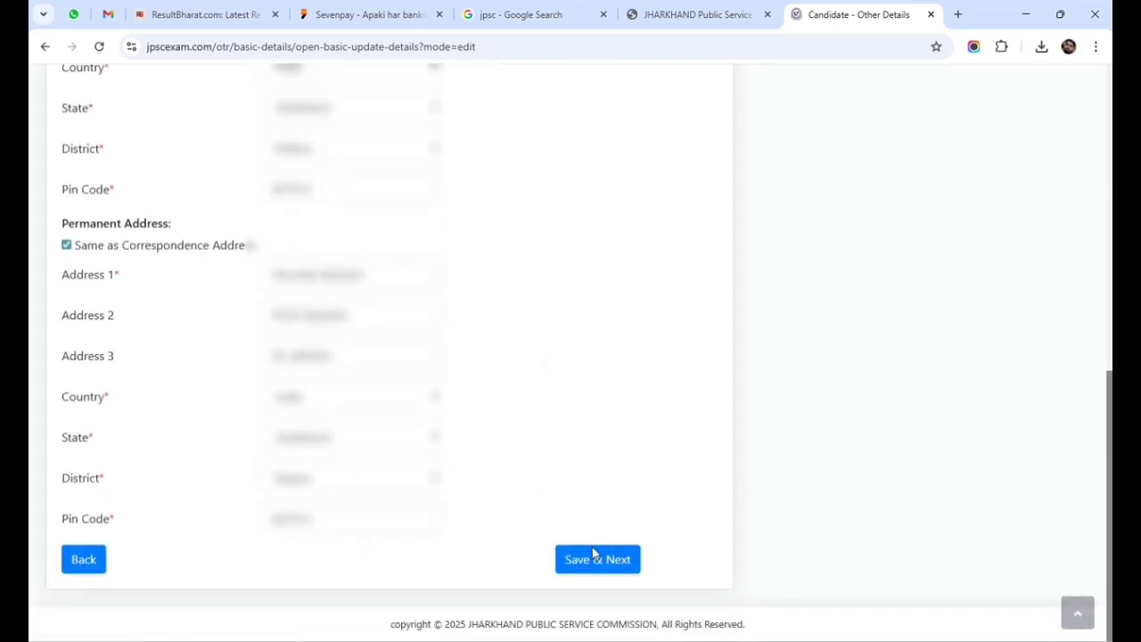
{"action": "left_click", "coordinate": [612, 568]}
{"action": "left_click", "coordinate": [636, 150]}
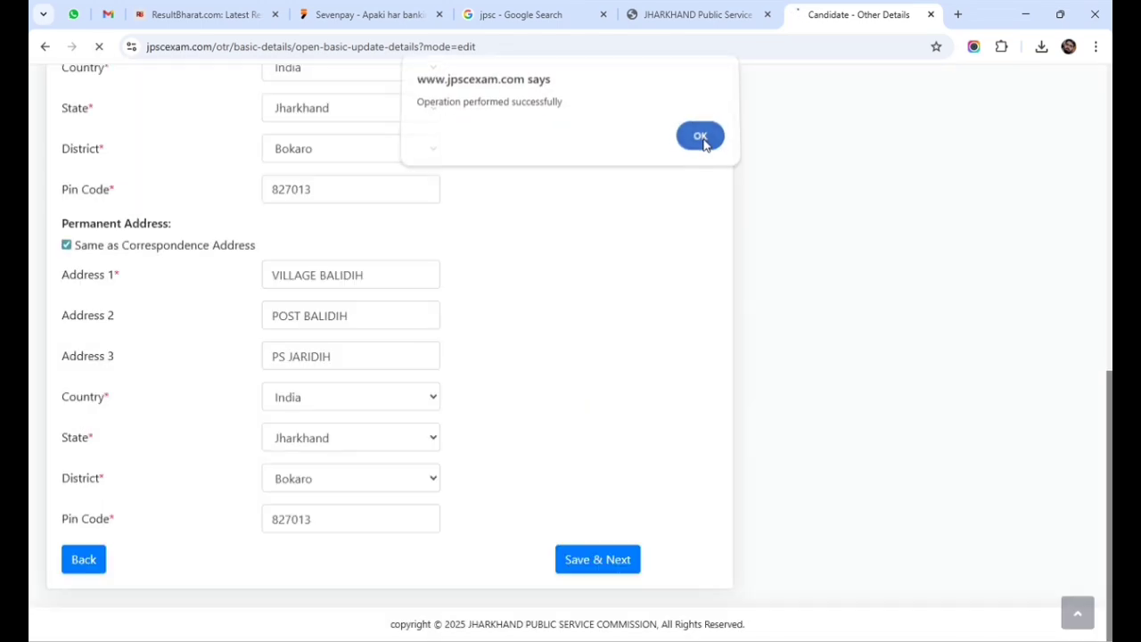
{"action": "left_click", "coordinate": [701, 140]}
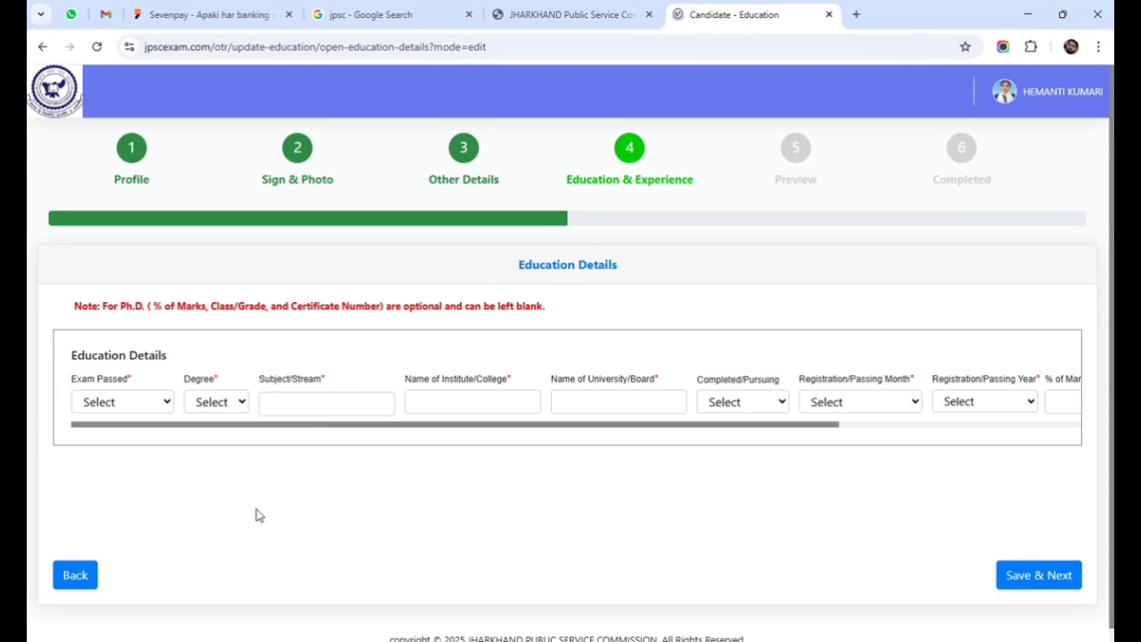
- Start a 10th High School record: subjects HINDI ENGLISH MATH SCIENCE SST, R V S HIGH SCHOOL, JAC RANCHI
{"action": "left_click", "coordinate": [154, 408]}
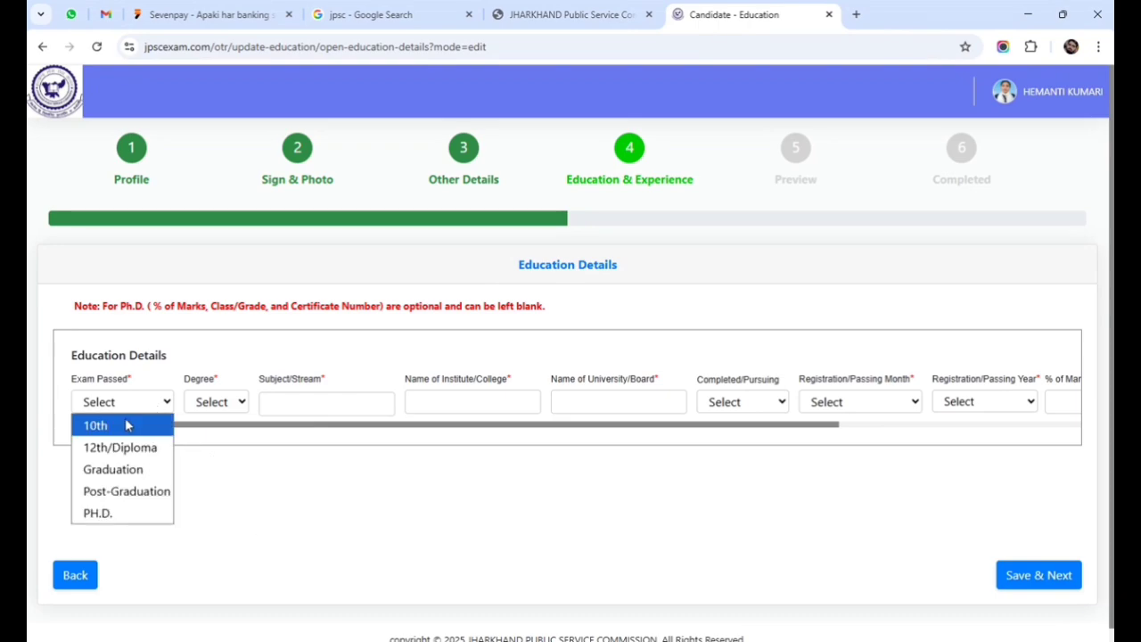
{"action": "left_click", "coordinate": [126, 425]}
{"action": "left_click", "coordinate": [217, 402]}
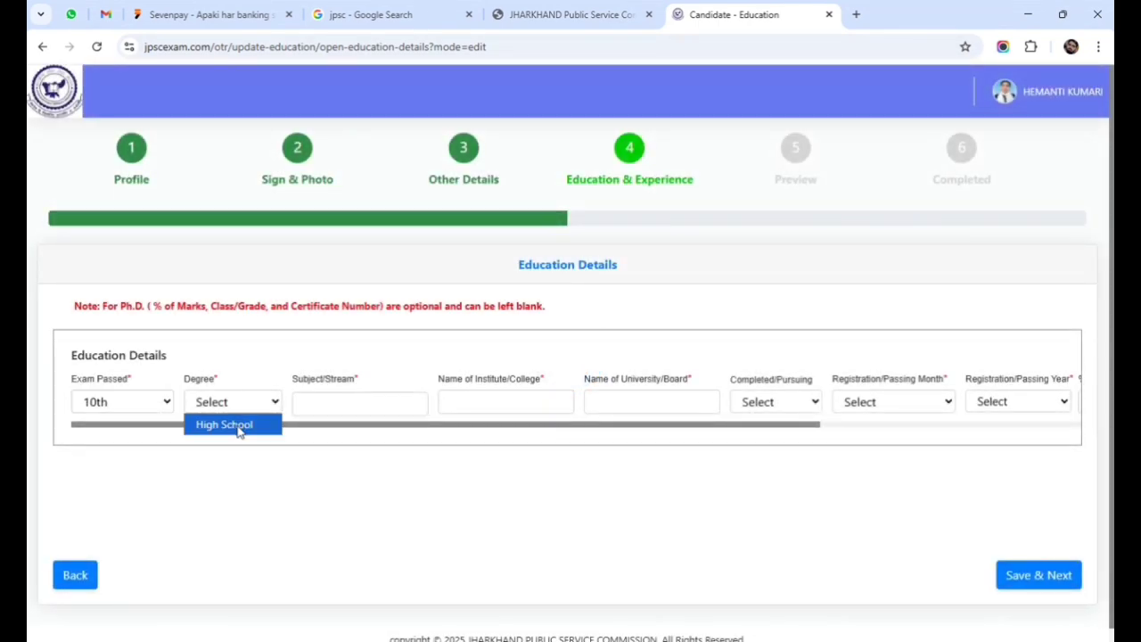
{"action": "left_click", "coordinate": [239, 429]}
{"action": "left_click", "coordinate": [338, 407]}
{"action": "type", "text": "H"}
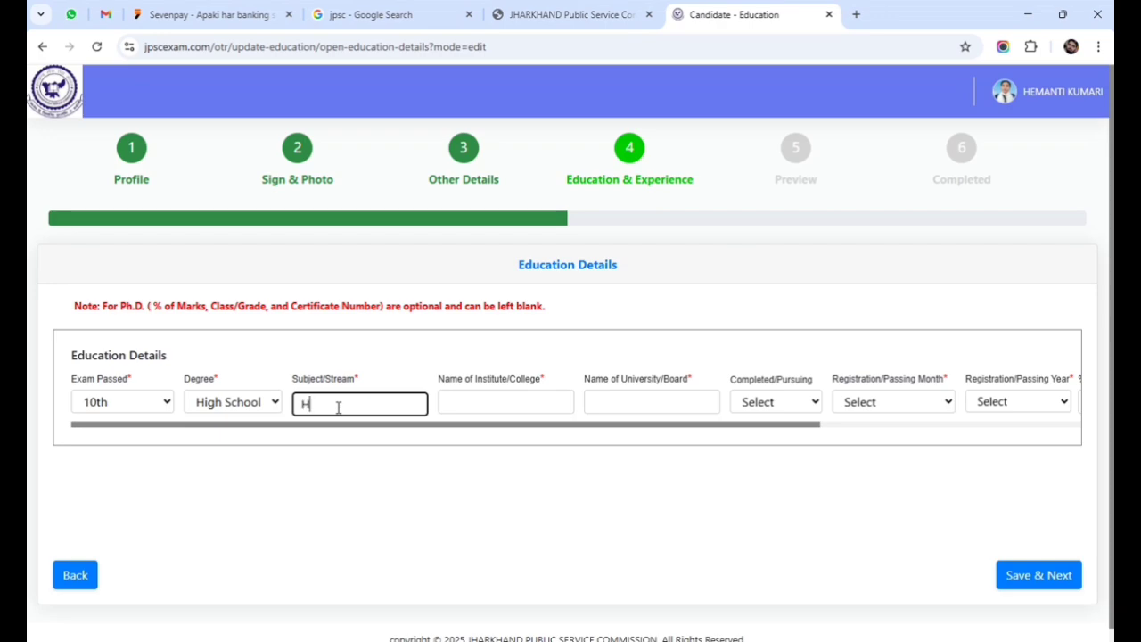
{"action": "type", "text": "INDI ENGLISH "}
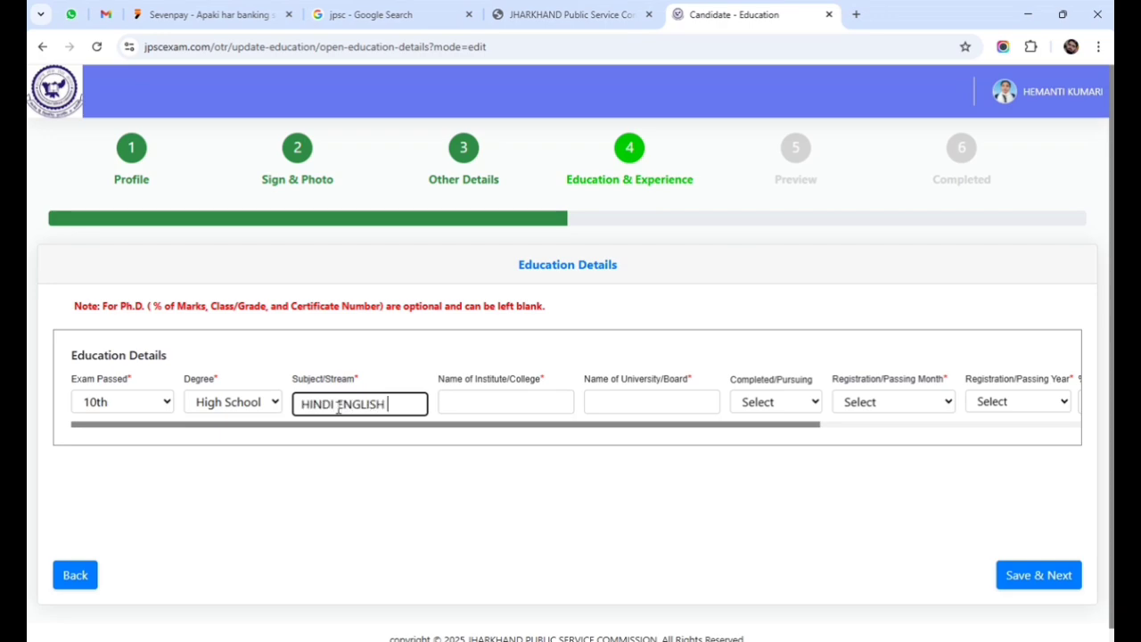
{"action": "type", "text": "MATH SC"}
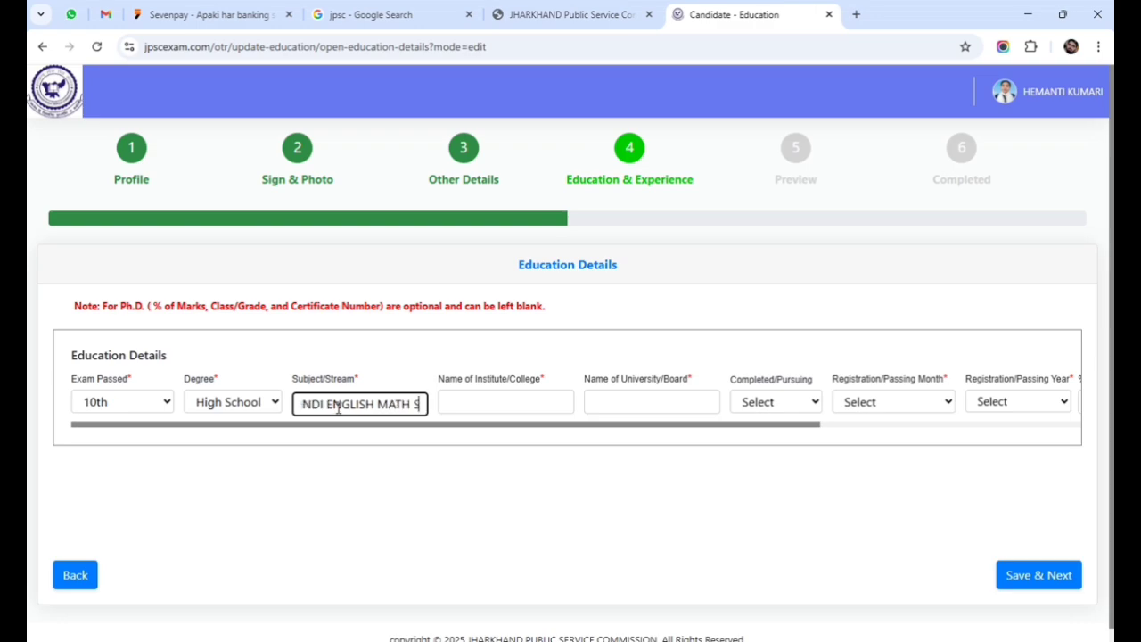
{"action": "type", "text": "I"}
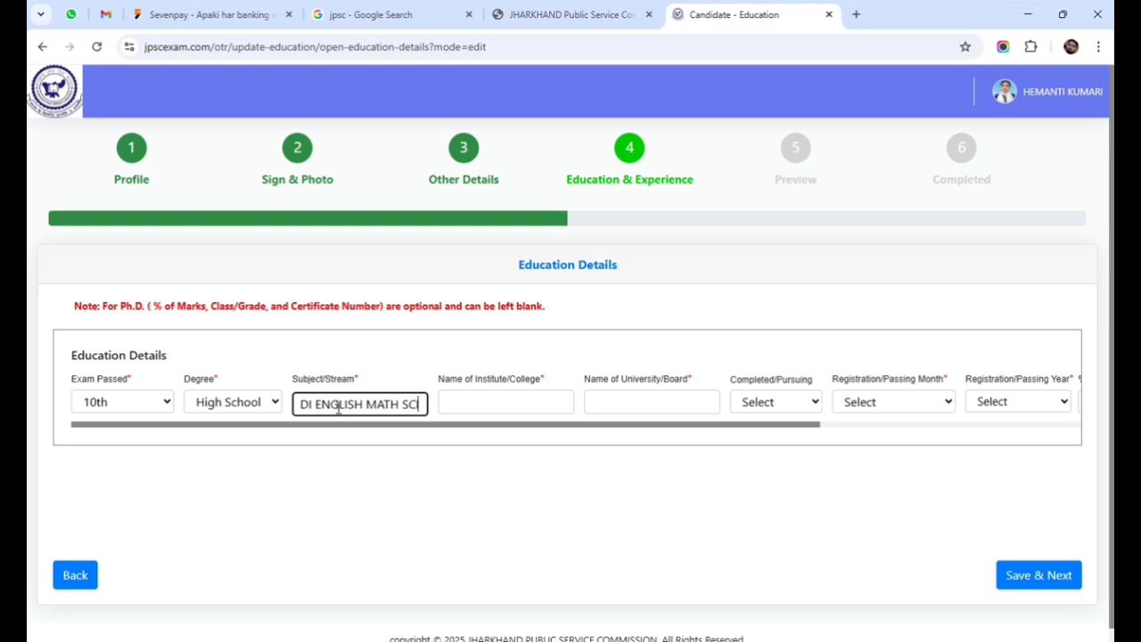
{"action": "type", "text": "E"}
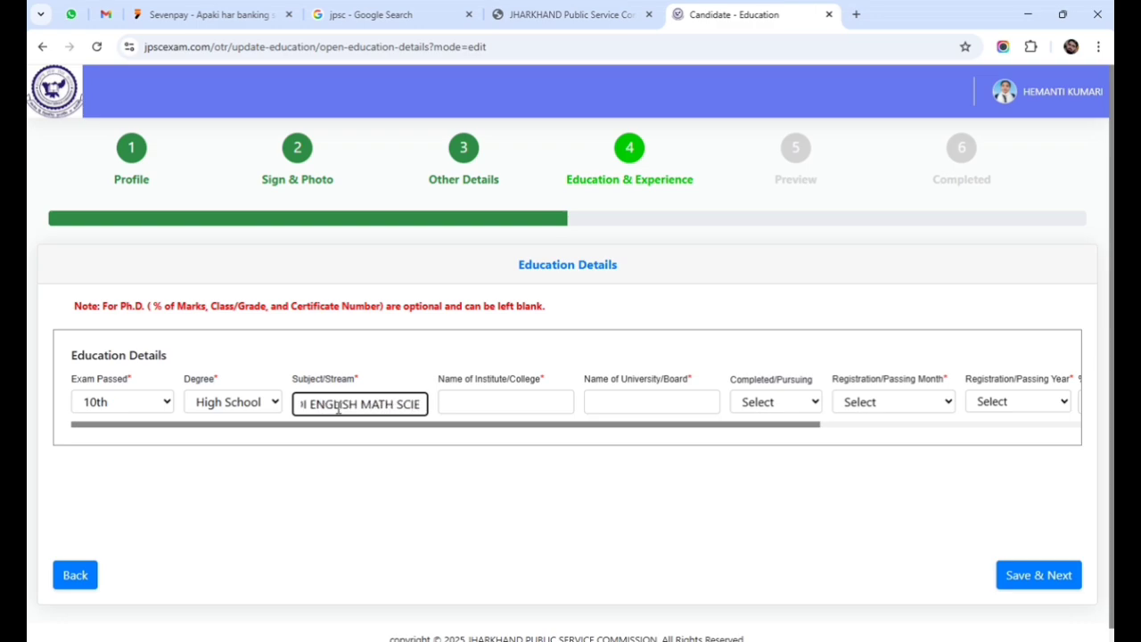
{"action": "type", "text": "NCE SST"}
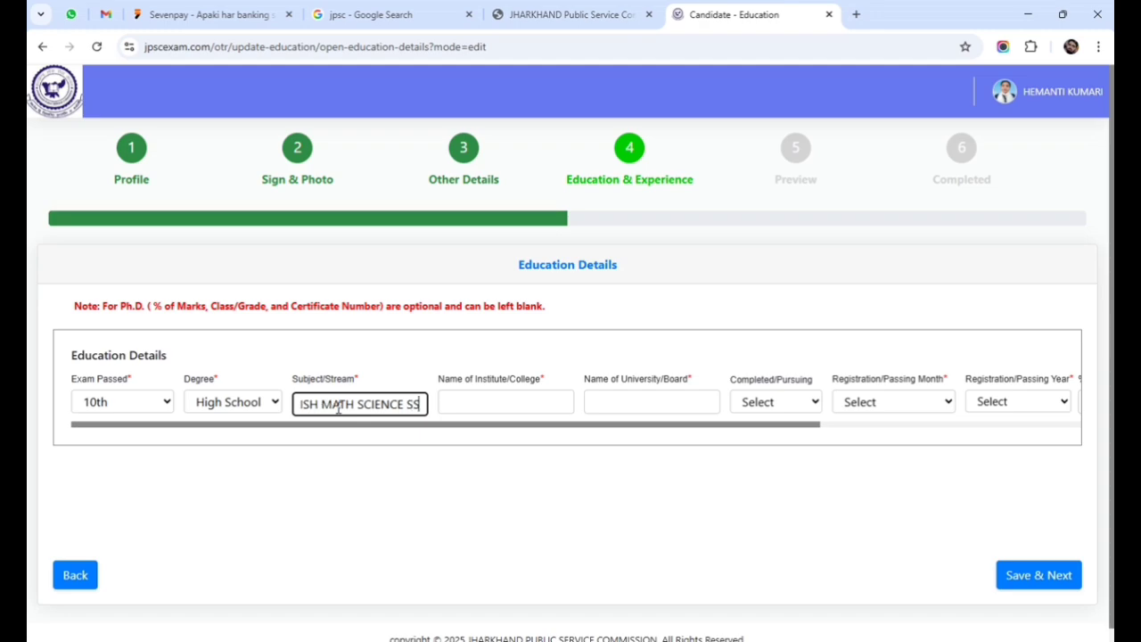
{"action": "left_click", "coordinate": [557, 403]}
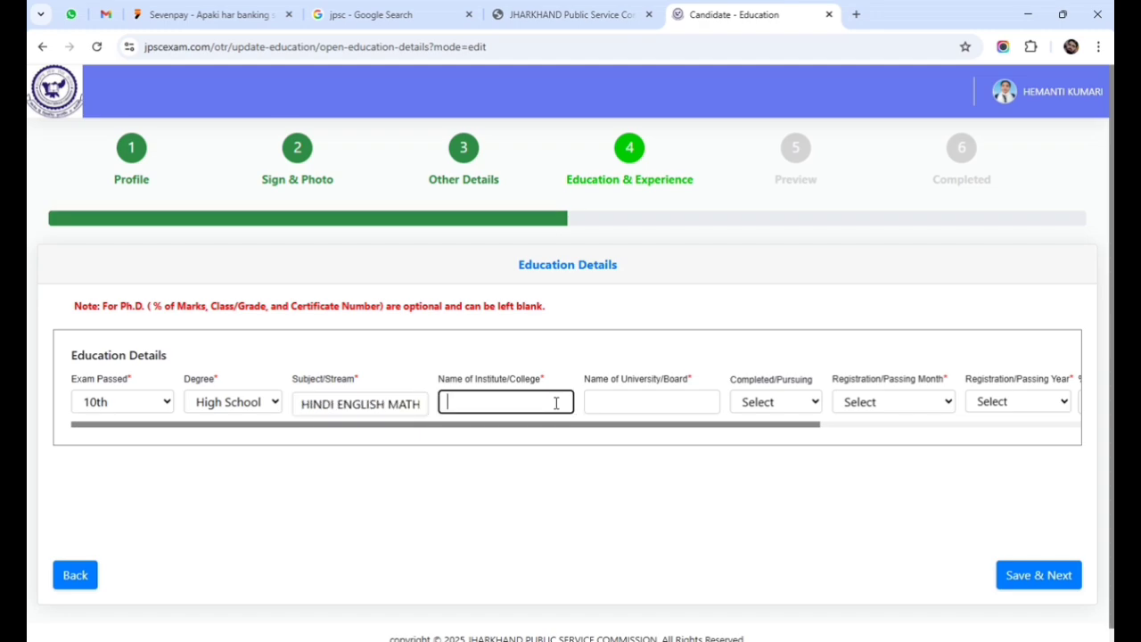
{"action": "type", "text": "R V S HIGH SCHOOL"}
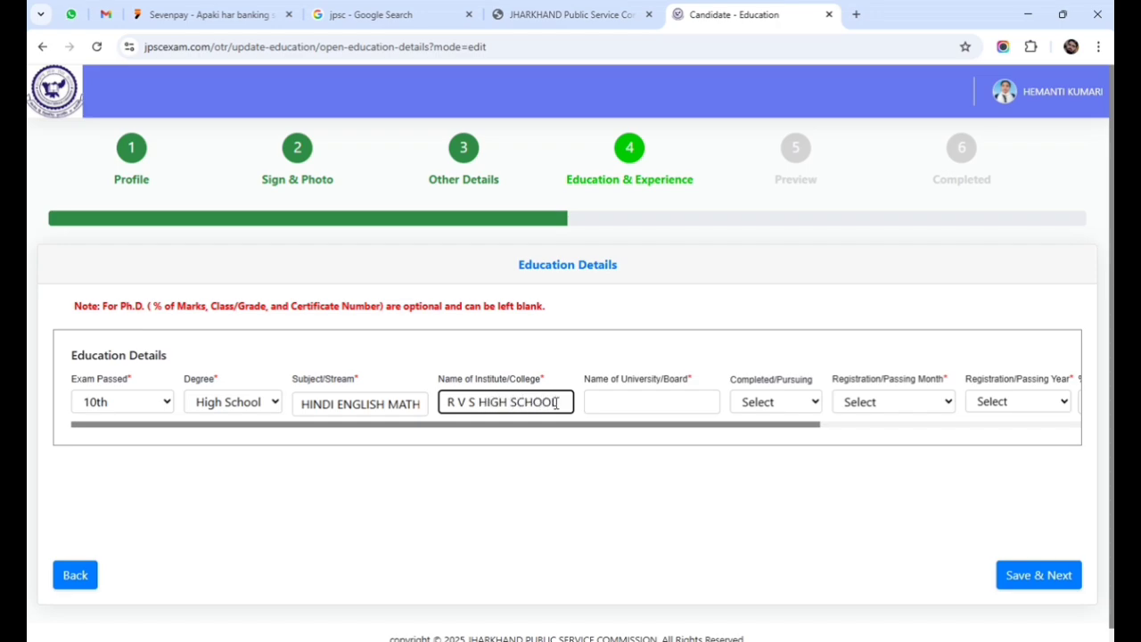
{"action": "left_click", "coordinate": [646, 399]}
{"action": "type", "text": "JA"}
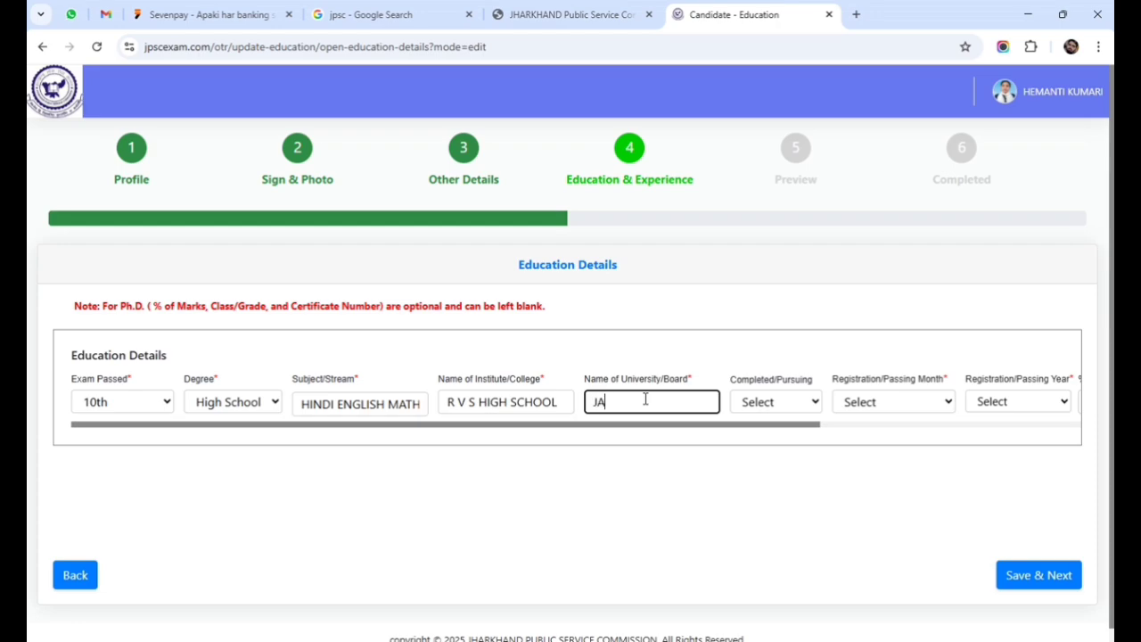
{"action": "type", "text": "C RANCHI"}
- Mark the 10th as Completed, passed in May 2015
{"action": "left_click", "coordinate": [763, 406]}
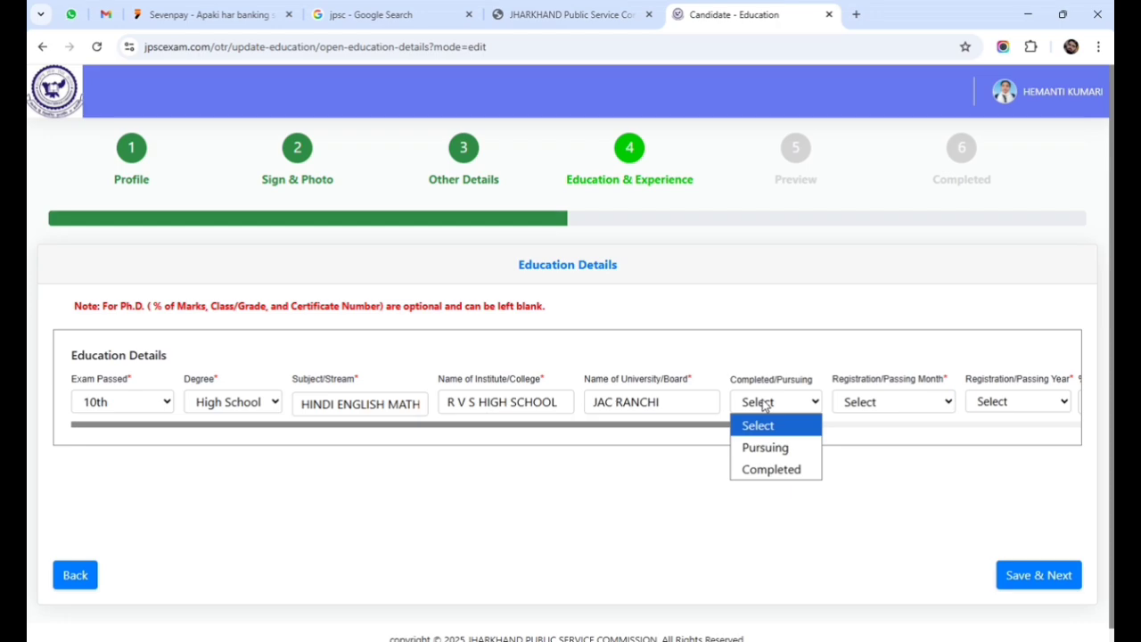
{"action": "left_click", "coordinate": [772, 470]}
{"action": "left_click", "coordinate": [889, 408]}
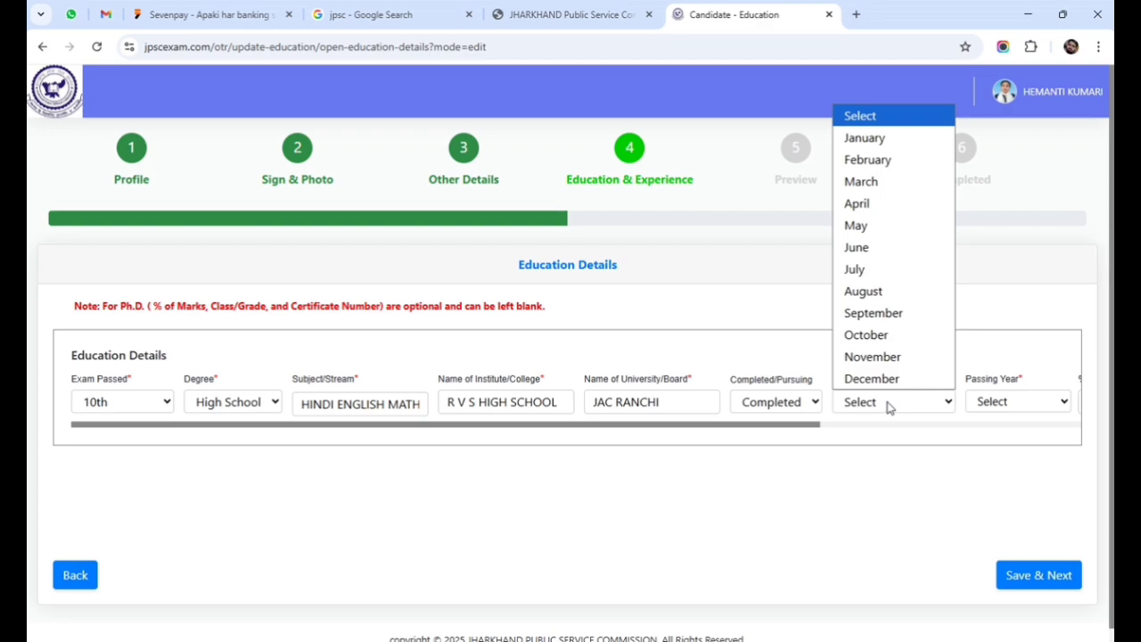
{"action": "left_click", "coordinate": [854, 225]}
{"action": "left_click", "coordinate": [981, 407]}
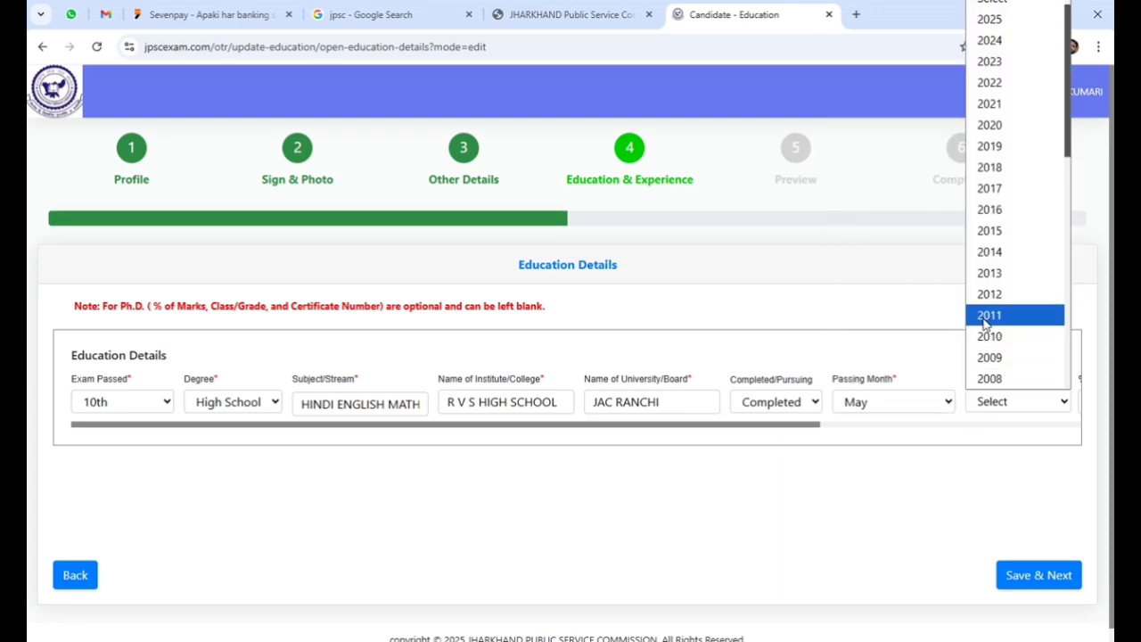
{"action": "left_click", "coordinate": [981, 231]}
{"action": "left_click_drag", "start_coordinate": [819, 425], "coordinate": [1072, 446]}
- Enter 62% marks, First class and the certificate number, then add the record
{"action": "left_click", "coordinate": [765, 402]}
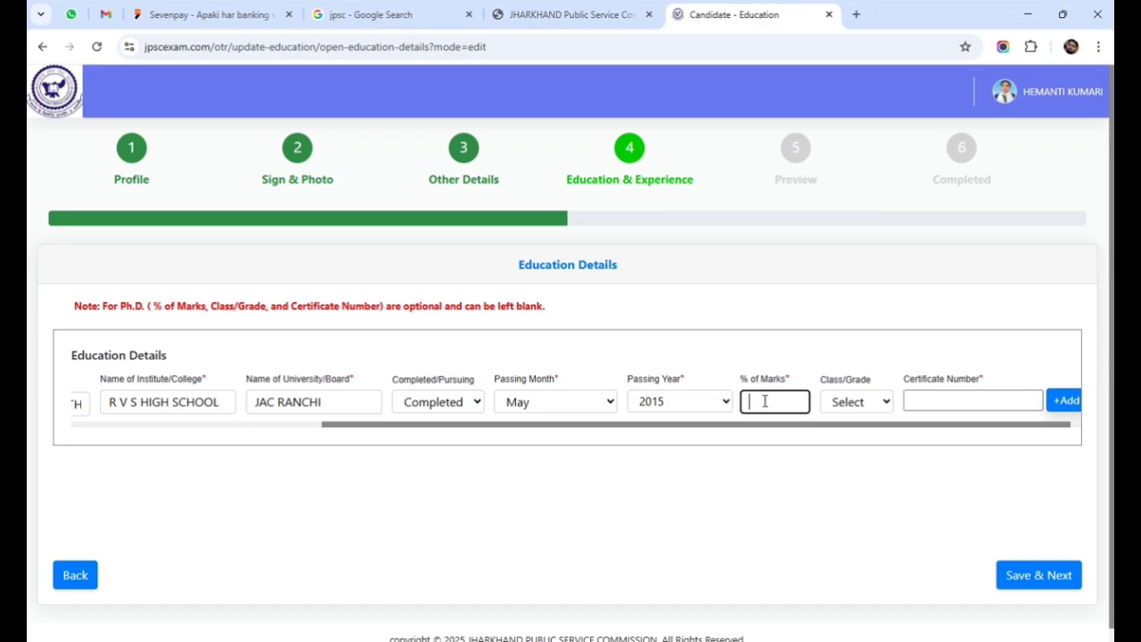
{"action": "type", "text": "62"}
{"action": "left_click", "coordinate": [836, 403]}
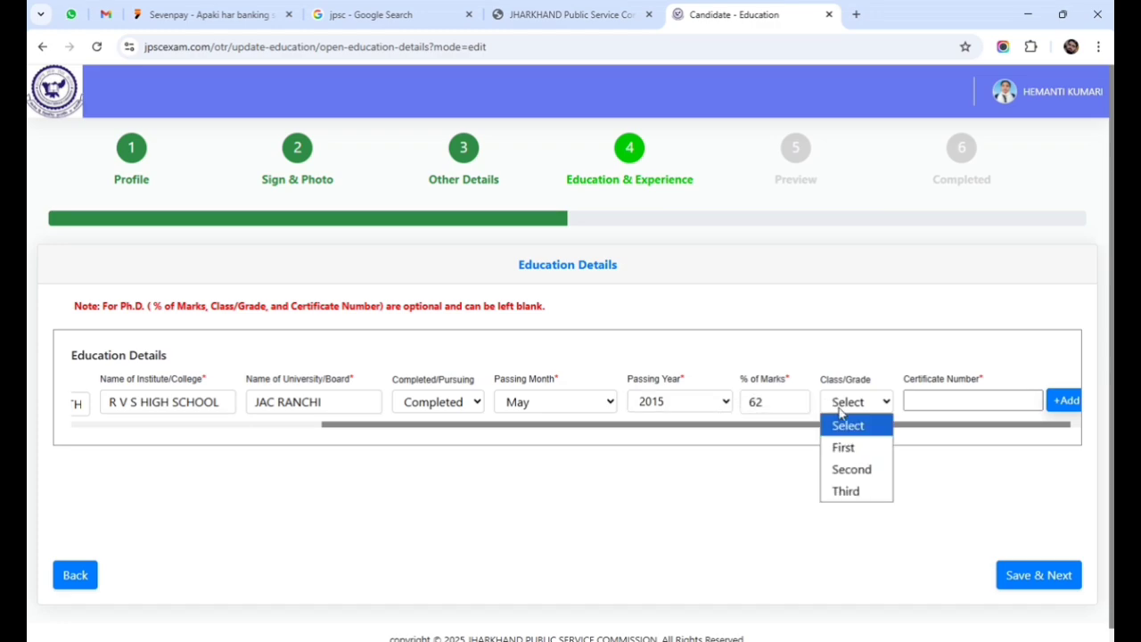
{"action": "left_click", "coordinate": [845, 446]}
{"action": "left_click", "coordinate": [929, 405]}
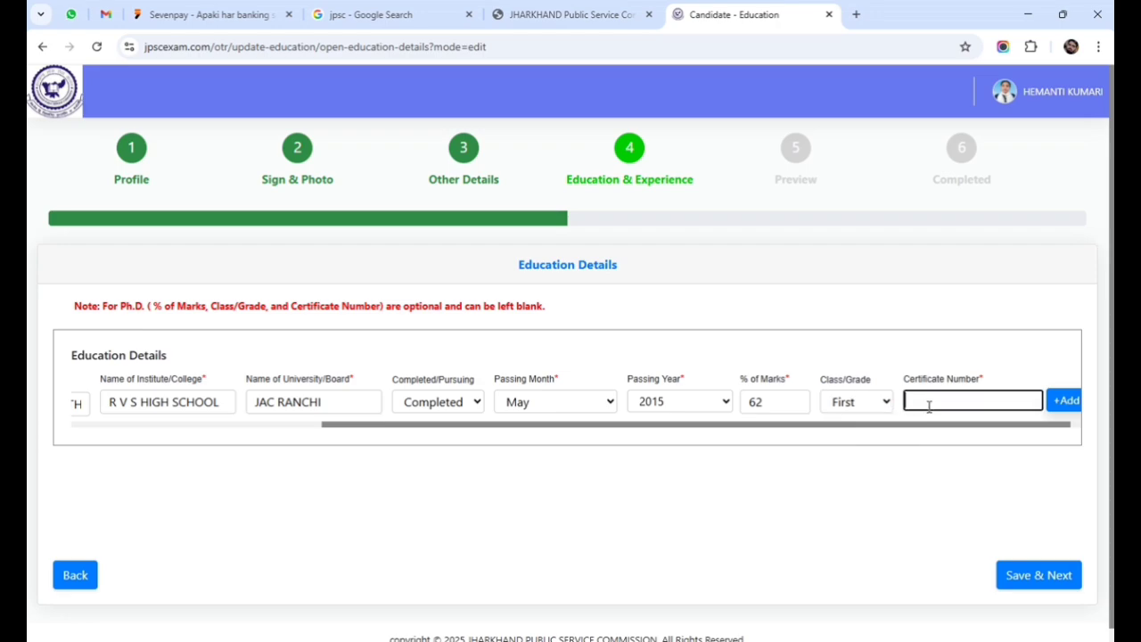
{"action": "left_click", "coordinate": [1064, 401]}
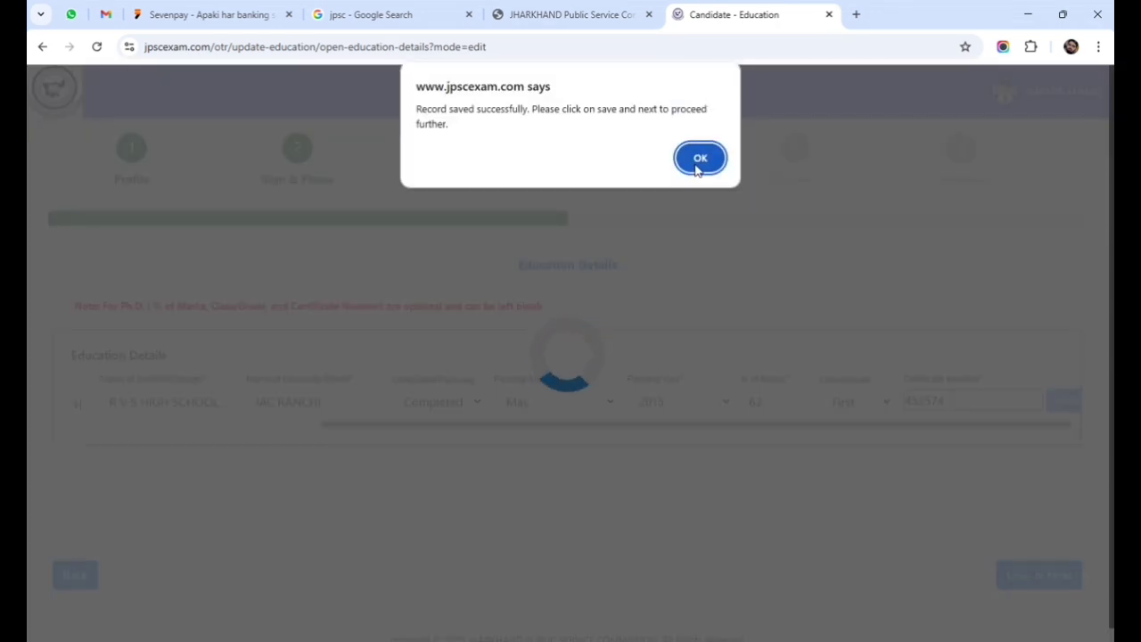
{"action": "left_click", "coordinate": [698, 161]}
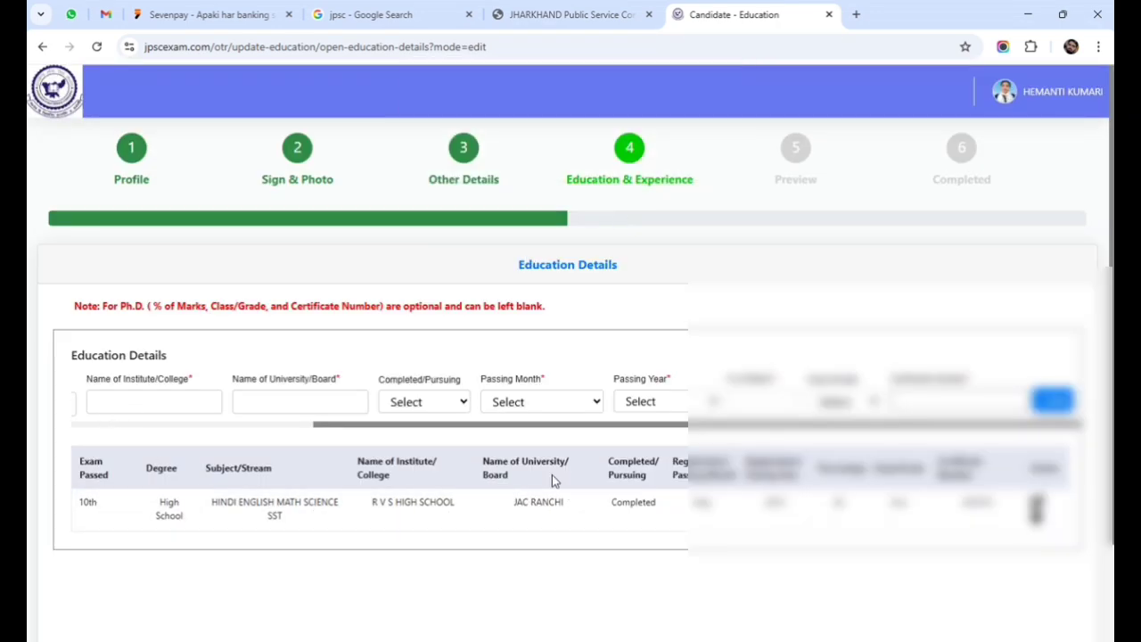
- Start a 12th/Diploma Intermediate record with subject SCIENCE at S L ARYA COLLEGE
{"action": "left_click_drag", "start_coordinate": [475, 432], "coordinate": [184, 440]}
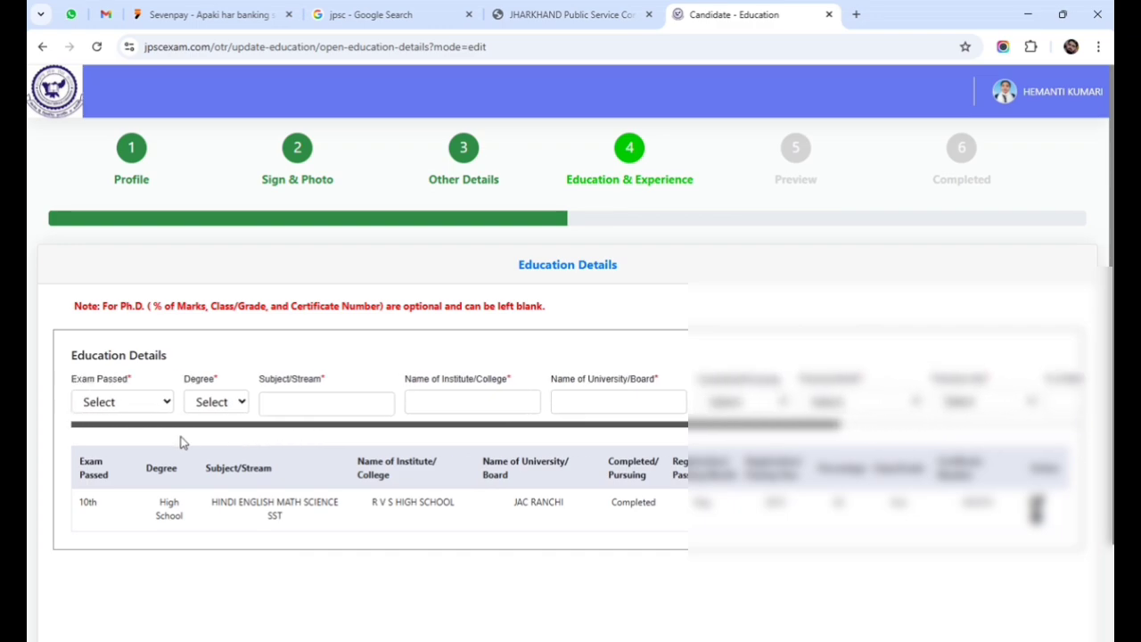
{"action": "left_click", "coordinate": [114, 401]}
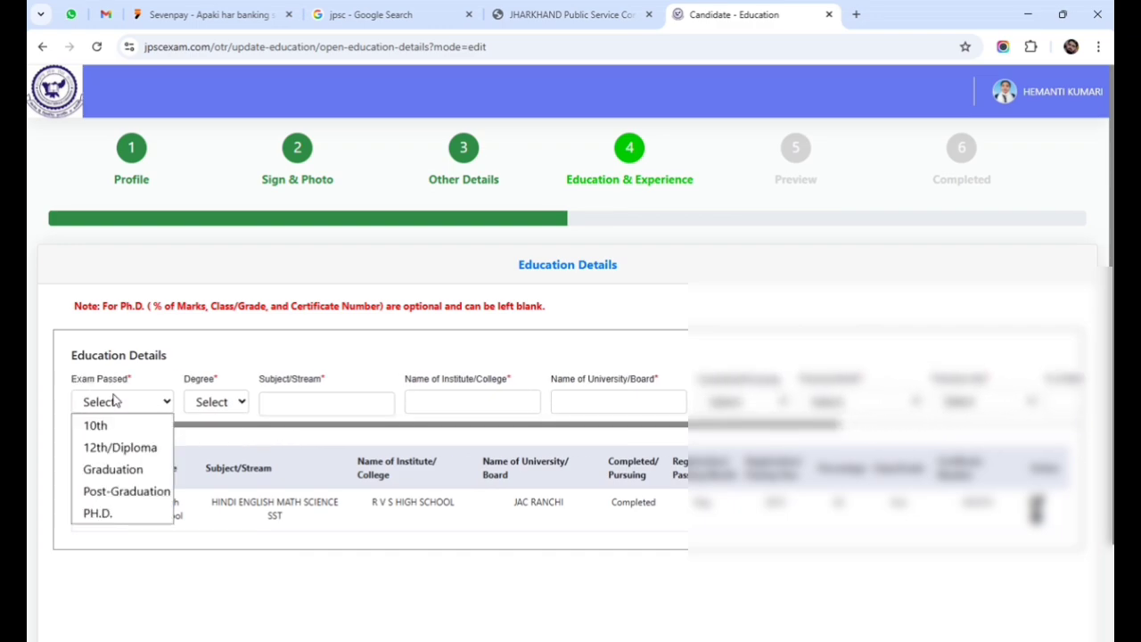
{"action": "left_click", "coordinate": [115, 452]}
{"action": "left_click", "coordinate": [223, 406]}
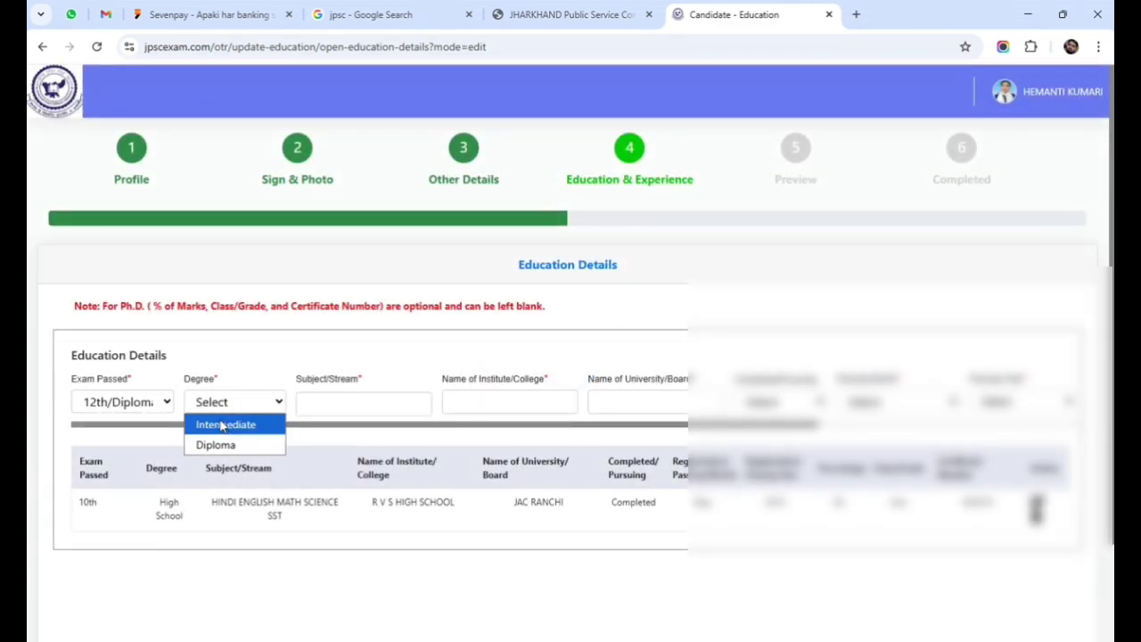
{"action": "left_click", "coordinate": [222, 426]}
{"action": "left_click", "coordinate": [355, 402]}
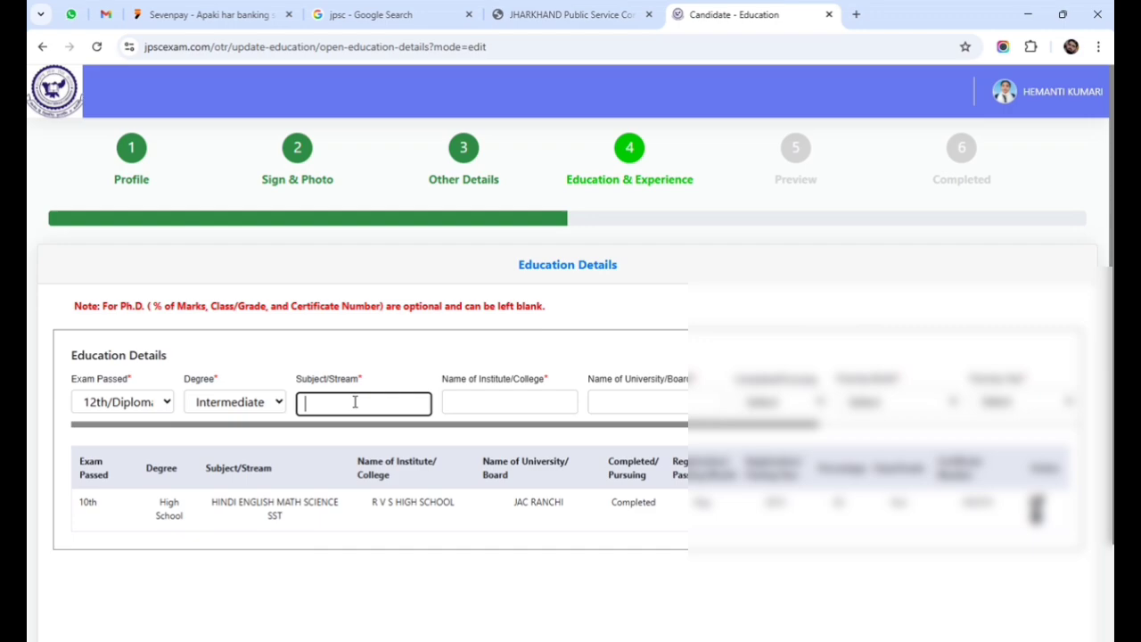
{"action": "type", "text": "SCIENCE"}
{"action": "left_click", "coordinate": [485, 407]}
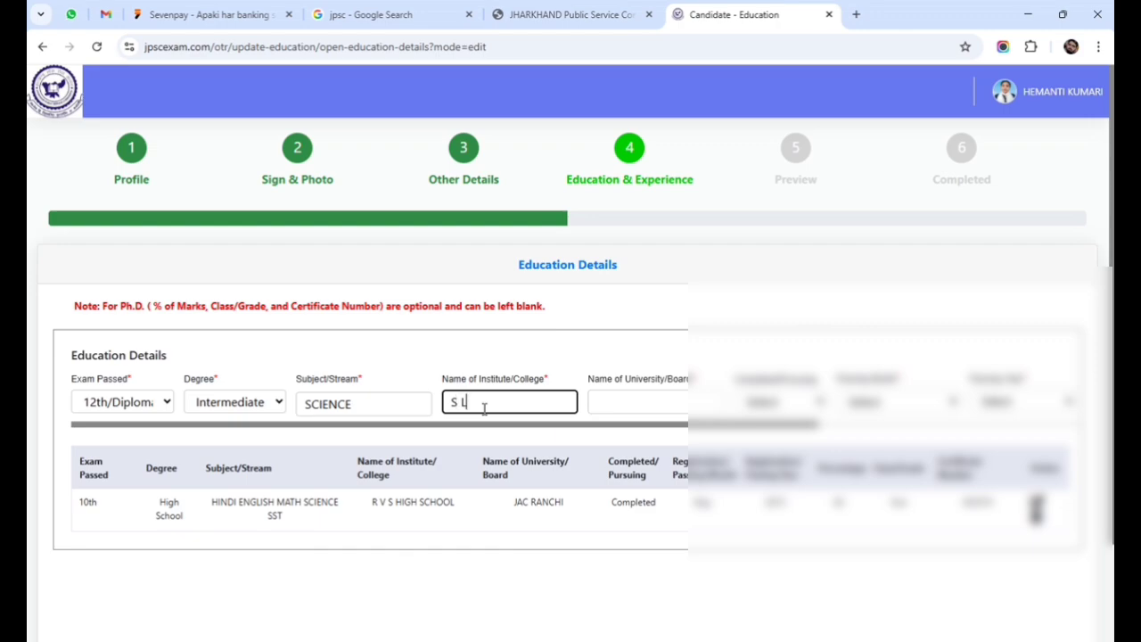
{"action": "type", "text": "ARYA COLLEGE"}
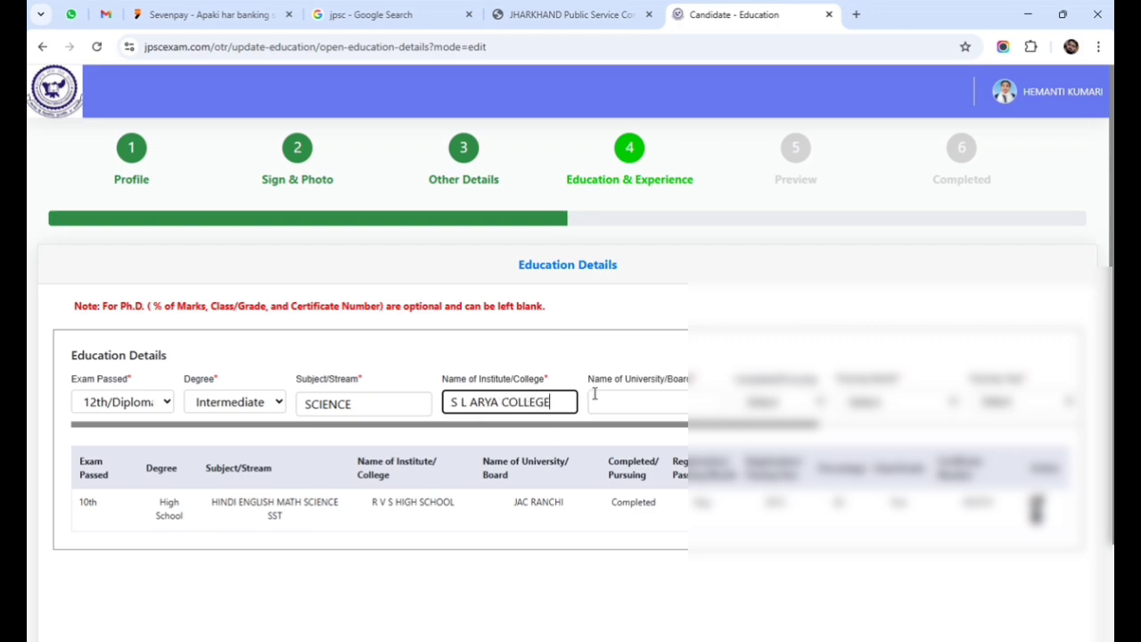
- Set board JAC RANCHI, status Completed, passed in May 2017
{"action": "left_click", "coordinate": [653, 400]}
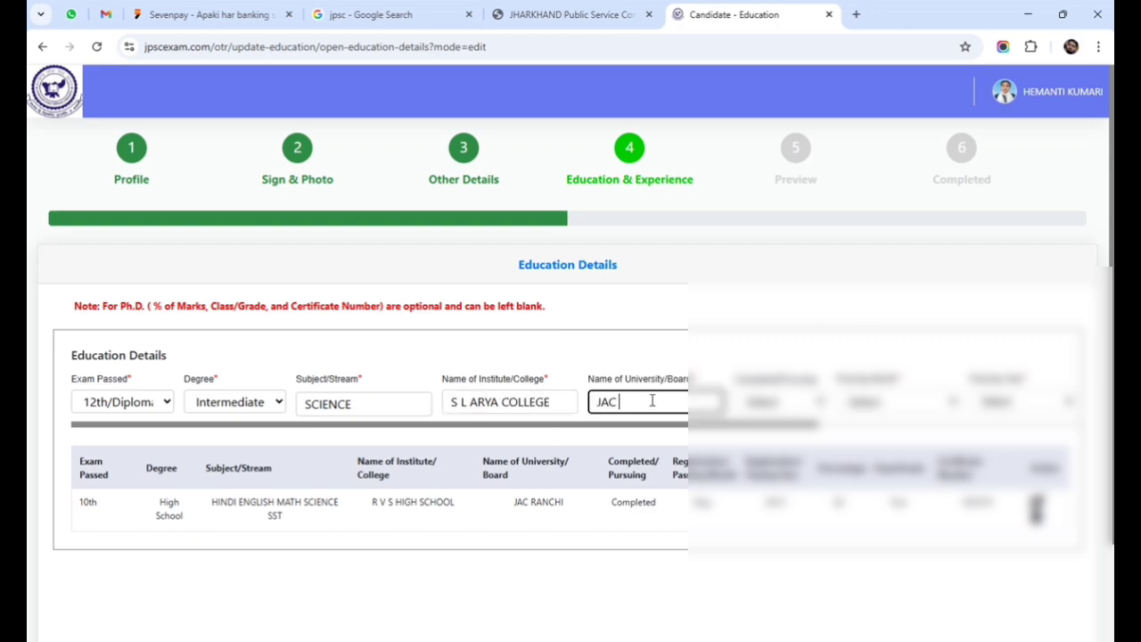
{"action": "type", "text": "JAC RANCHI"}
{"action": "left_click", "coordinate": [769, 406]}
{"action": "left_click", "coordinate": [776, 446]}
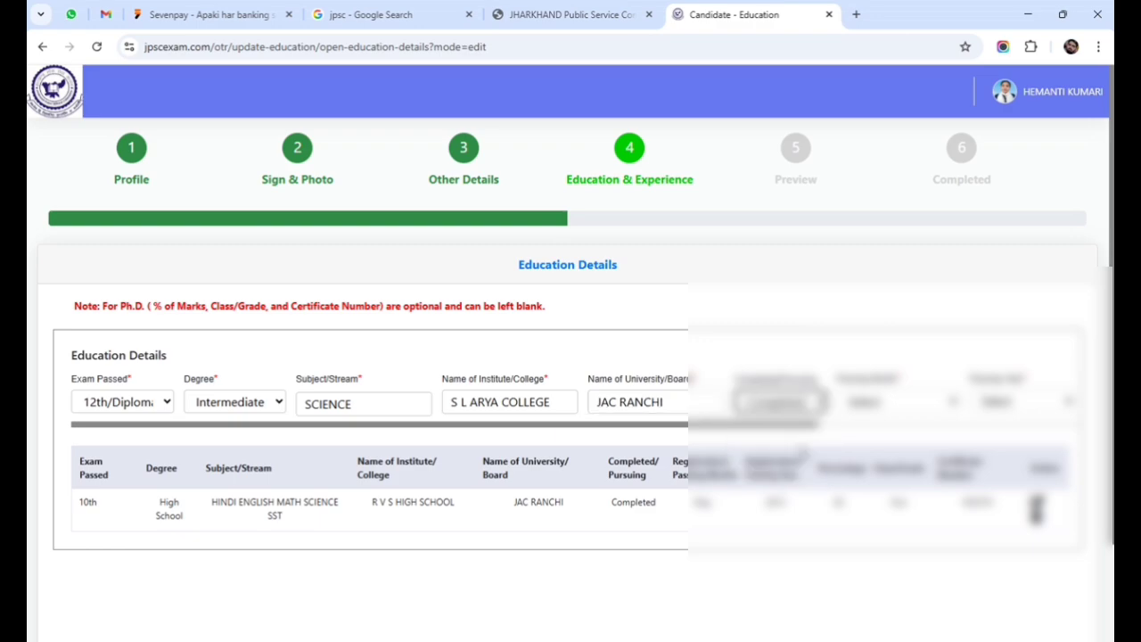
{"action": "left_click", "coordinate": [896, 402]}
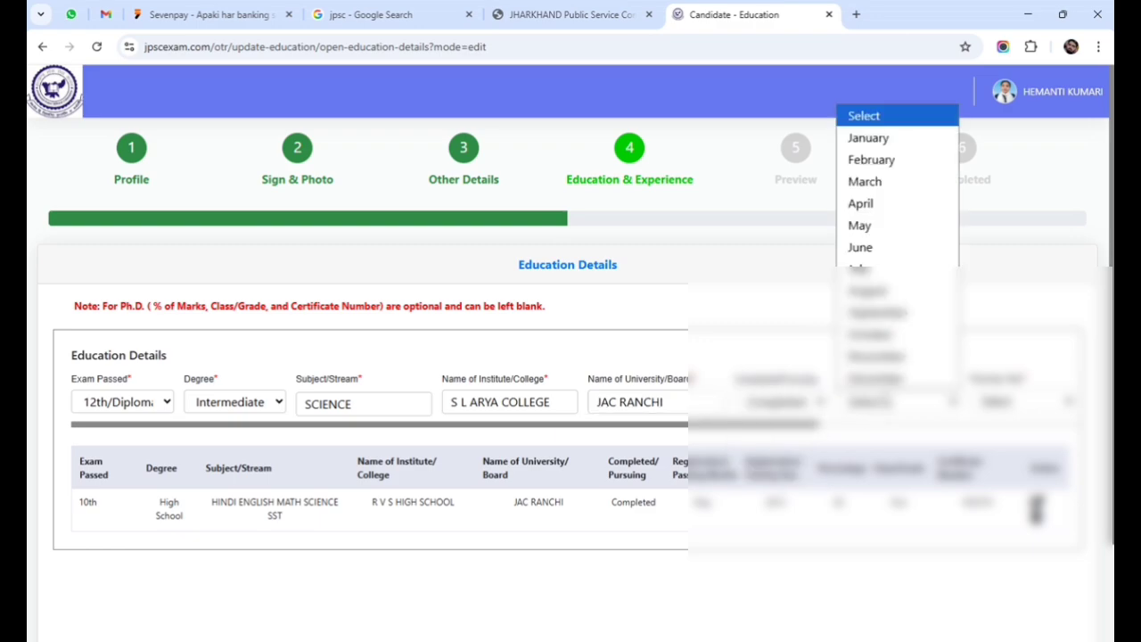
{"action": "left_click", "coordinate": [891, 224]}
{"action": "left_click", "coordinate": [1021, 402]}
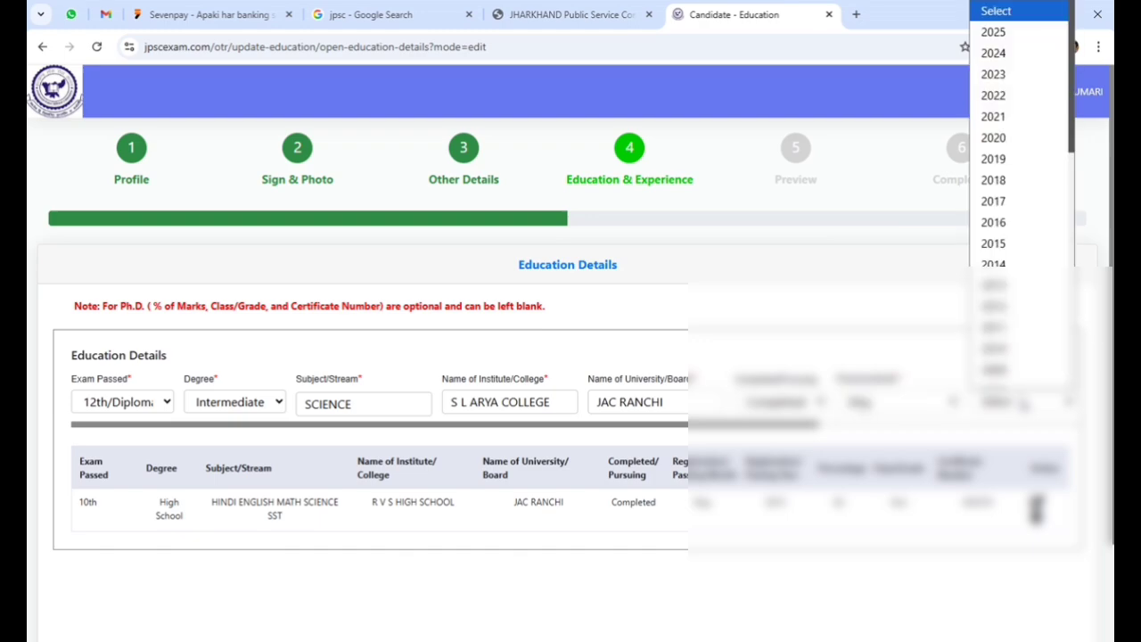
{"action": "left_click", "coordinate": [1007, 190]}
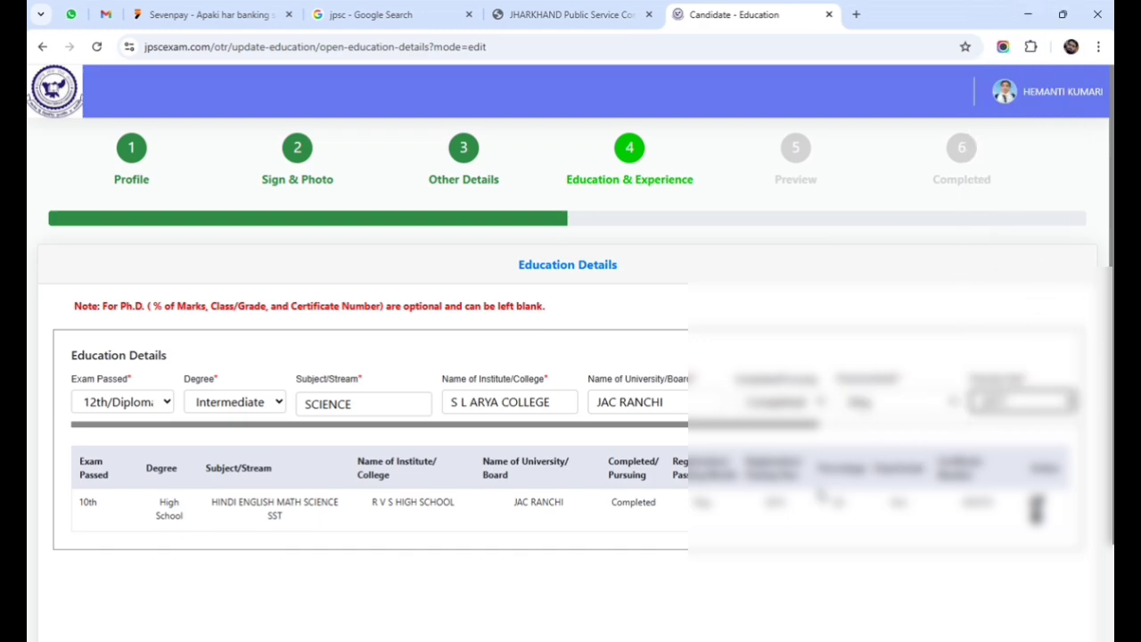
{"action": "left_click_drag", "start_coordinate": [790, 425], "coordinate": [1074, 442]}
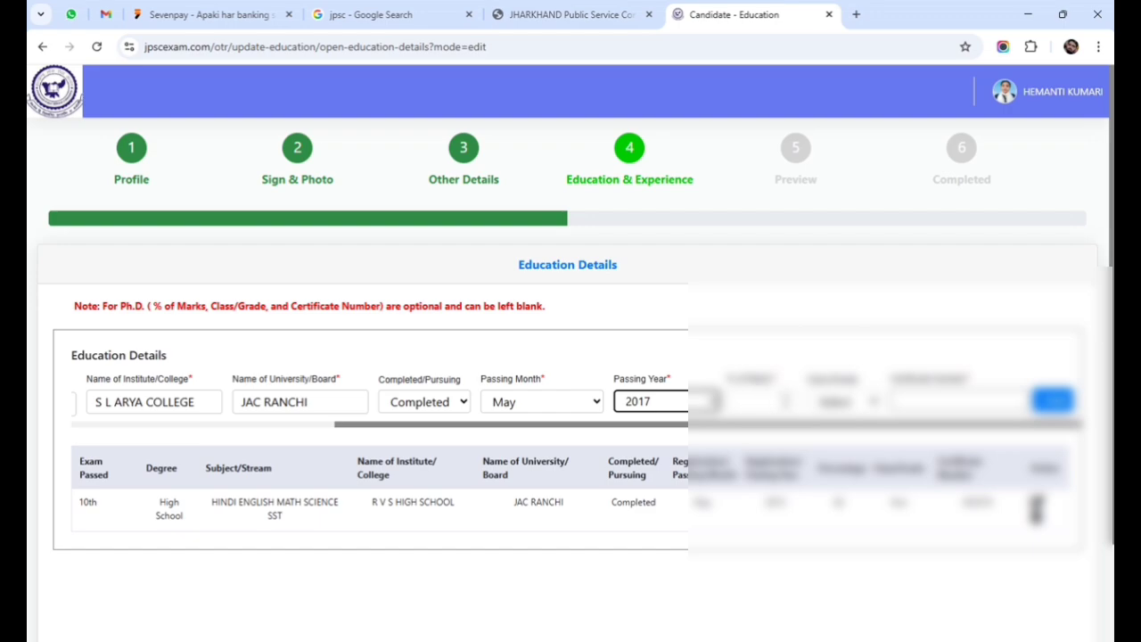
- Enter 60% marks, the class obtained and a certificate number, then save the record
{"action": "left_click", "coordinate": [770, 402]}
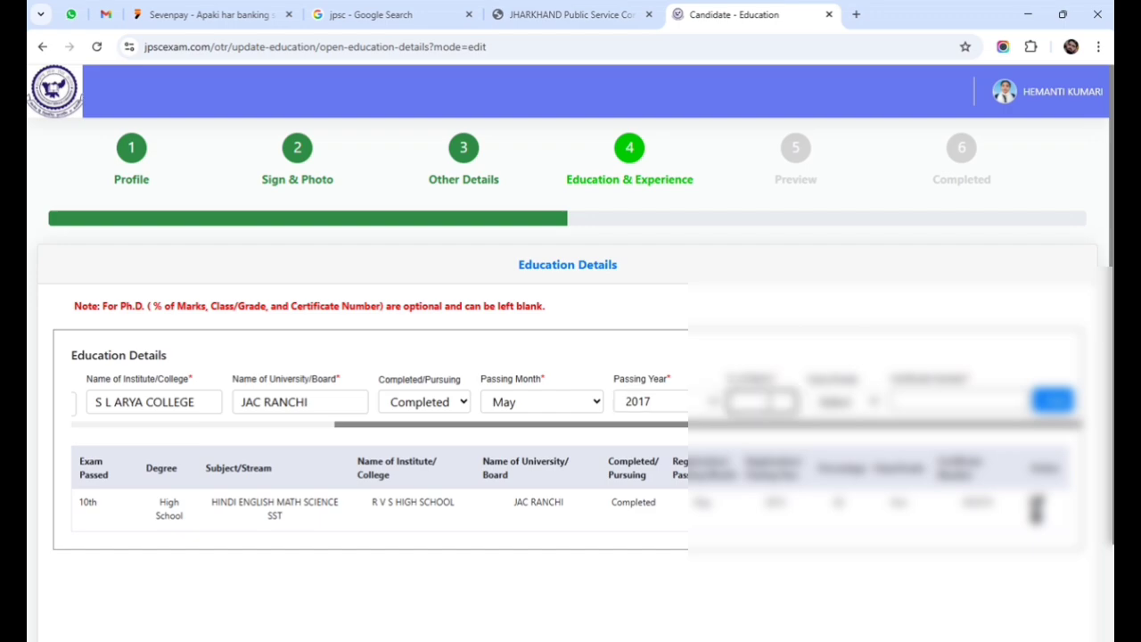
{"action": "type", "text": "60"}
{"action": "left_click", "coordinate": [816, 410]}
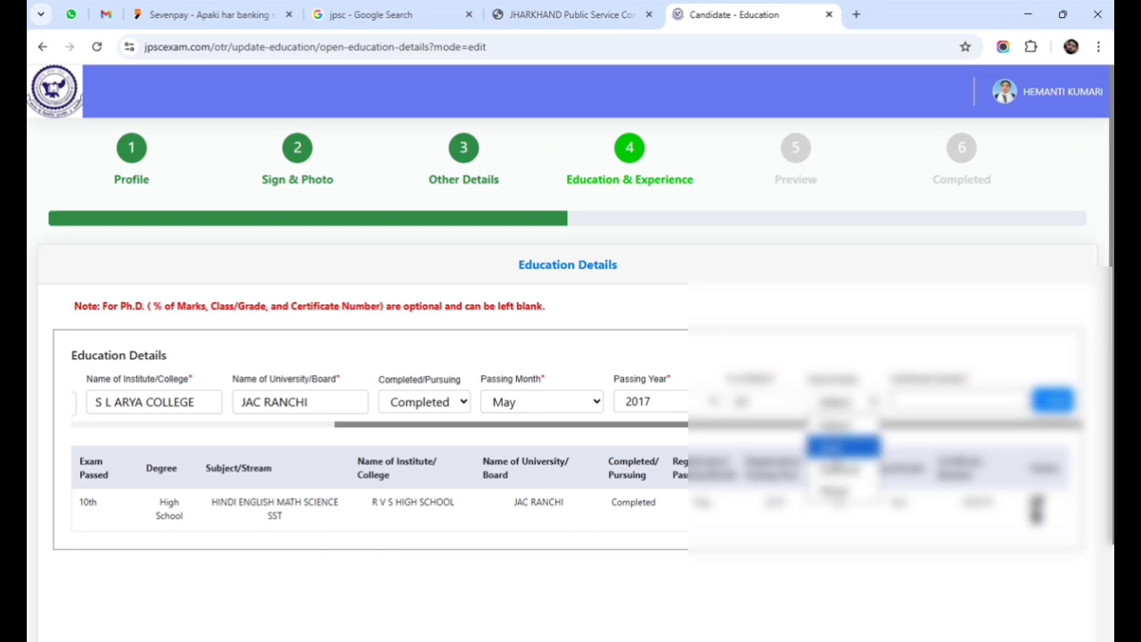
{"action": "left_click", "coordinate": [841, 446]}
{"action": "left_click", "coordinate": [990, 408]}
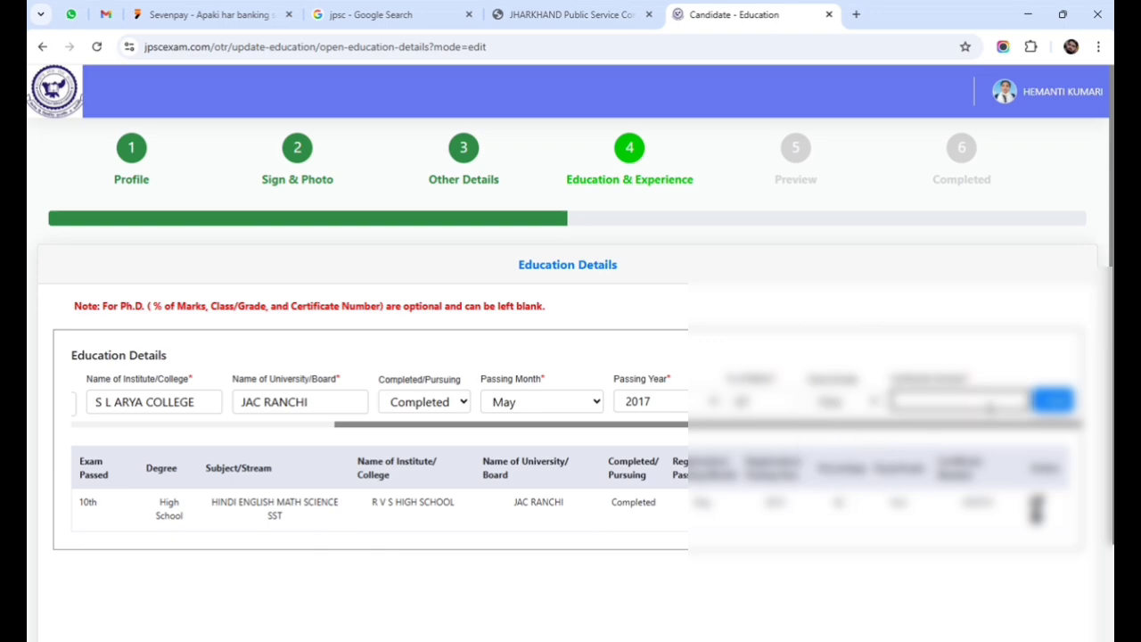
{"action": "type", "text": "000000"}
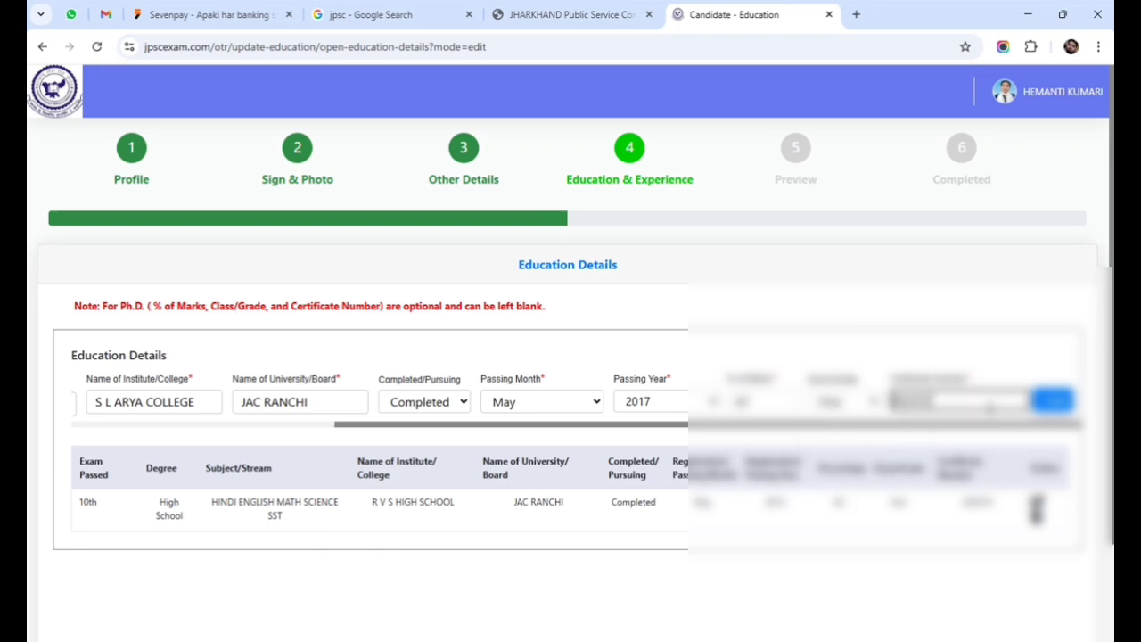
{"action": "left_click", "coordinate": [1052, 402]}
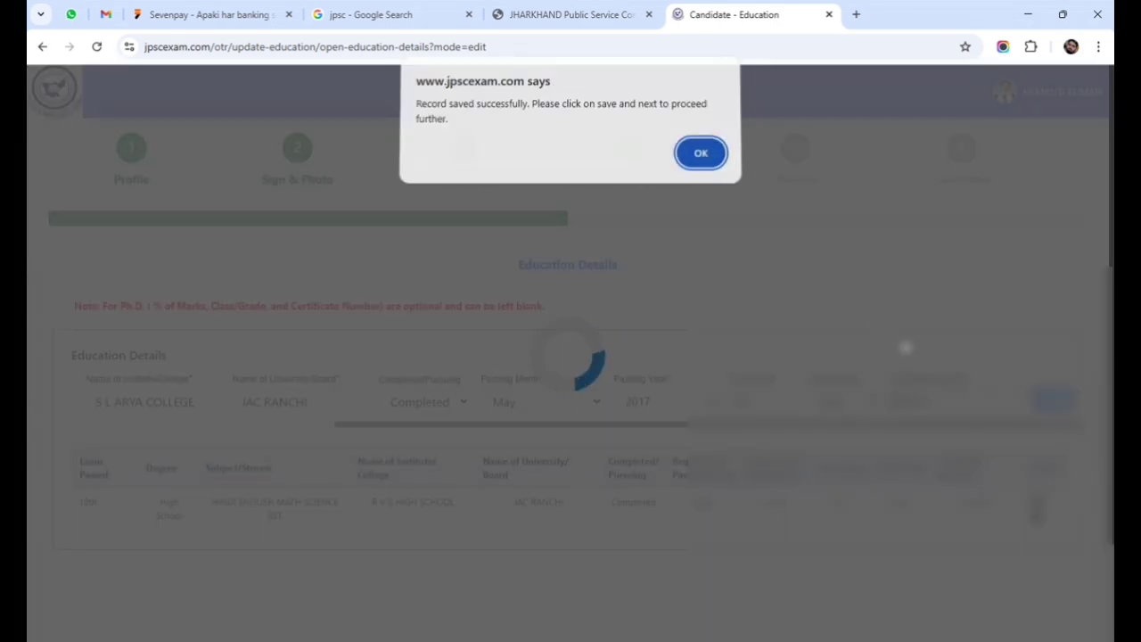
- Dismiss the saved notice and set the new entry's exam passed to Graduation
{"action": "left_click", "coordinate": [706, 160]}
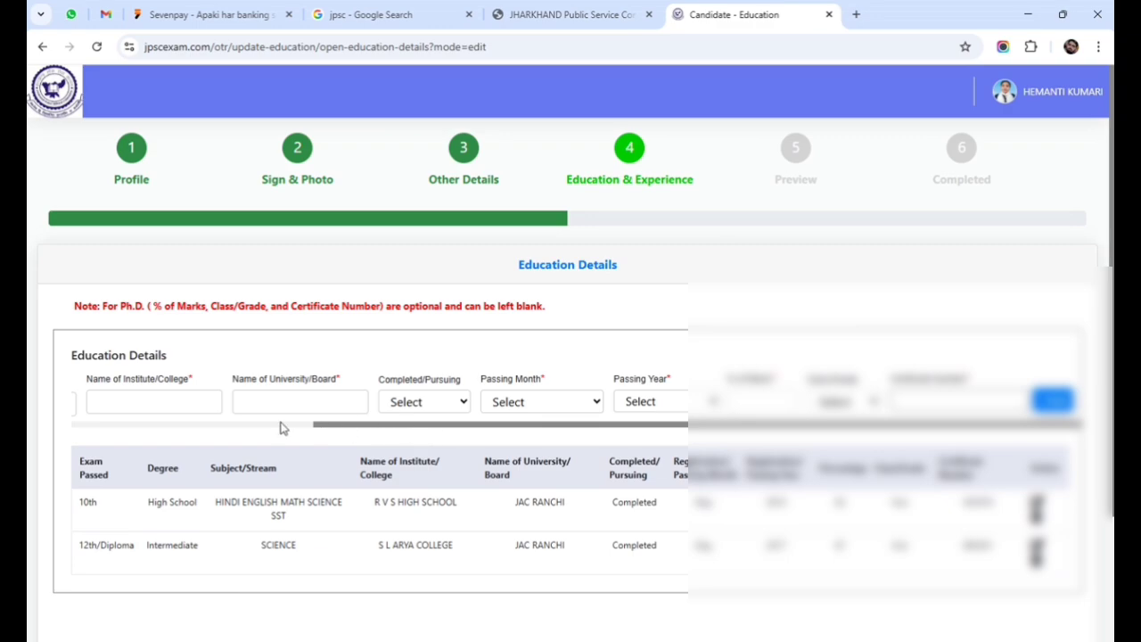
{"action": "left_click_drag", "start_coordinate": [359, 431], "coordinate": [116, 429]}
{"action": "left_click", "coordinate": [161, 402]}
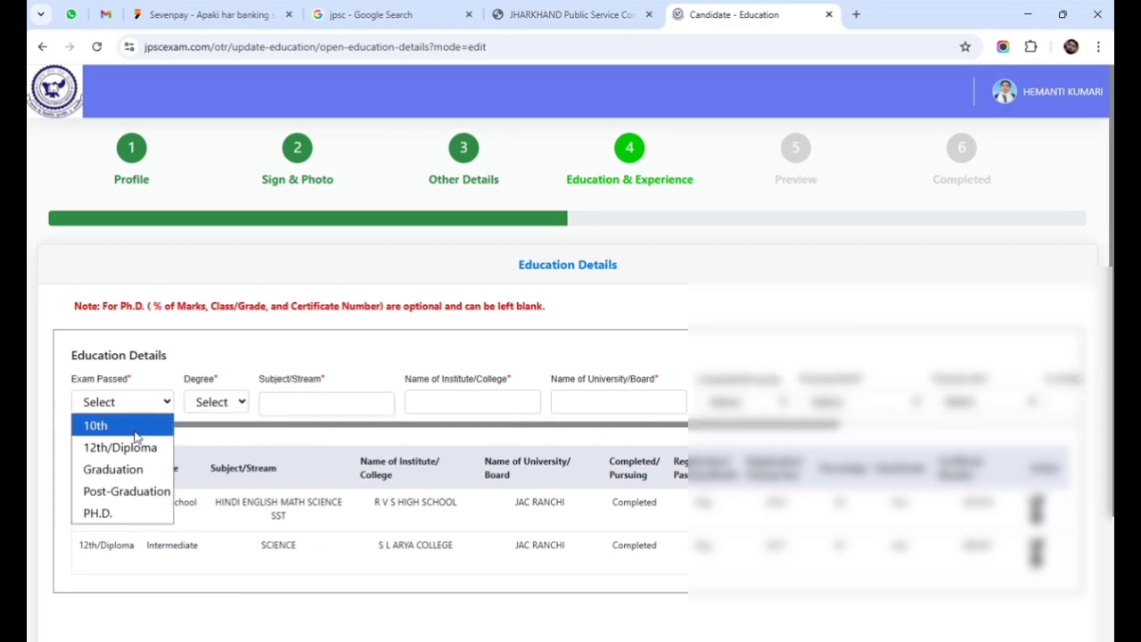
{"action": "left_click", "coordinate": [118, 478]}
- Choose Bachelor of Science (Honours) (B.Sc. Hons.) as the degree
{"action": "left_click", "coordinate": [224, 403]}
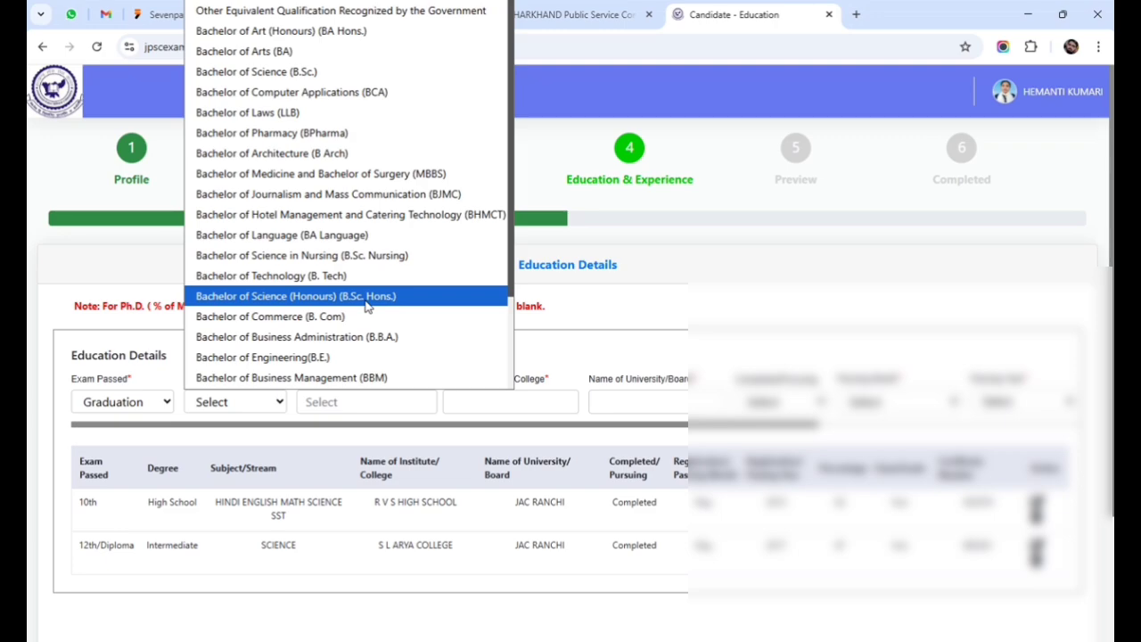
{"action": "scroll", "coordinate": [344, 306], "scroll_direction": "down", "scroll_amount": 3}
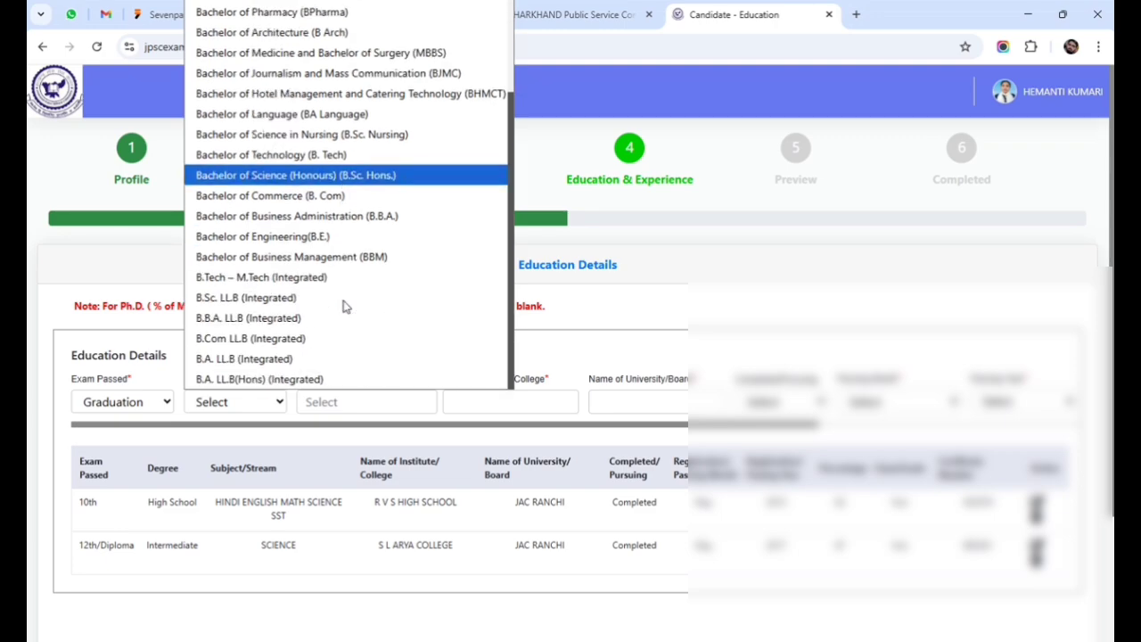
{"action": "scroll", "coordinate": [344, 308], "scroll_direction": "up", "scroll_amount": 3}
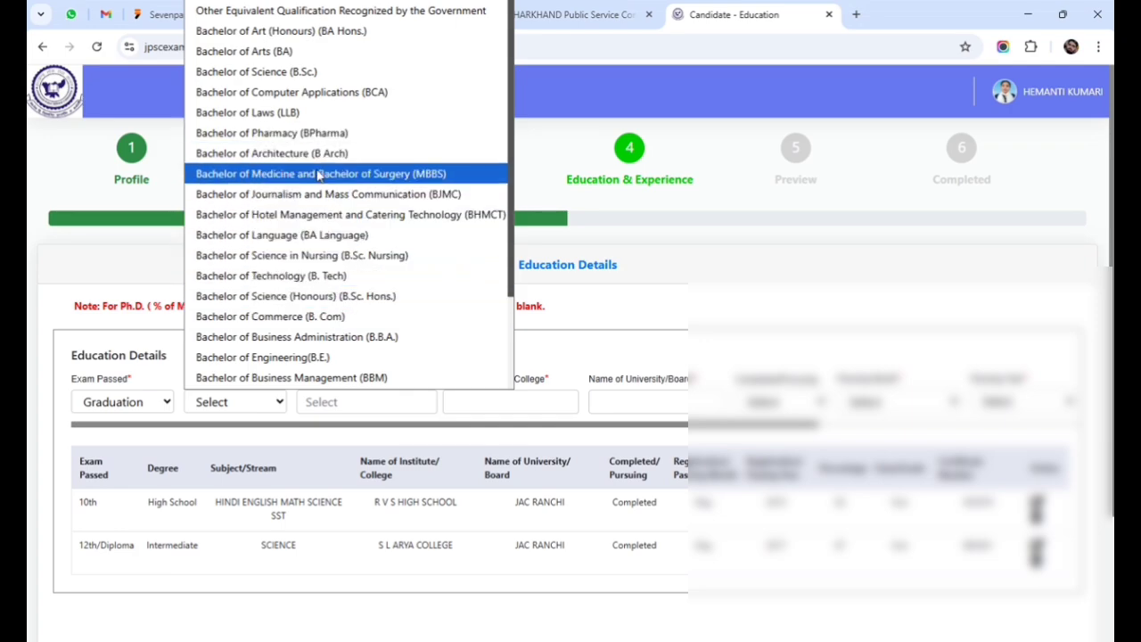
{"action": "scroll", "coordinate": [319, 314], "scroll_direction": "down", "scroll_amount": 2}
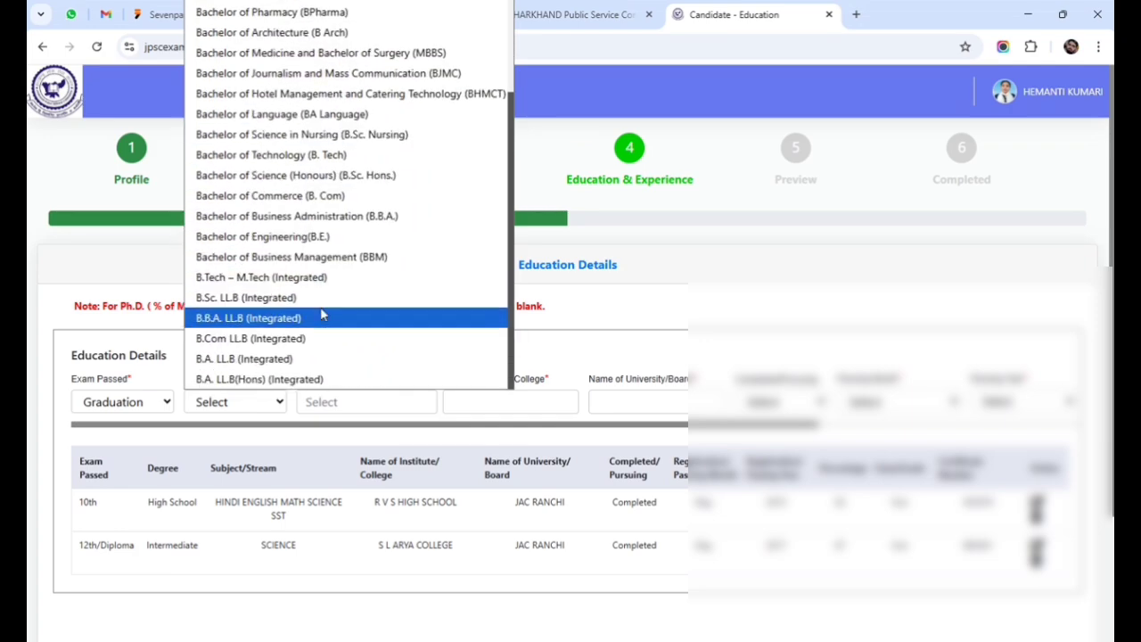
{"action": "scroll", "coordinate": [322, 315], "scroll_direction": "up", "scroll_amount": 2}
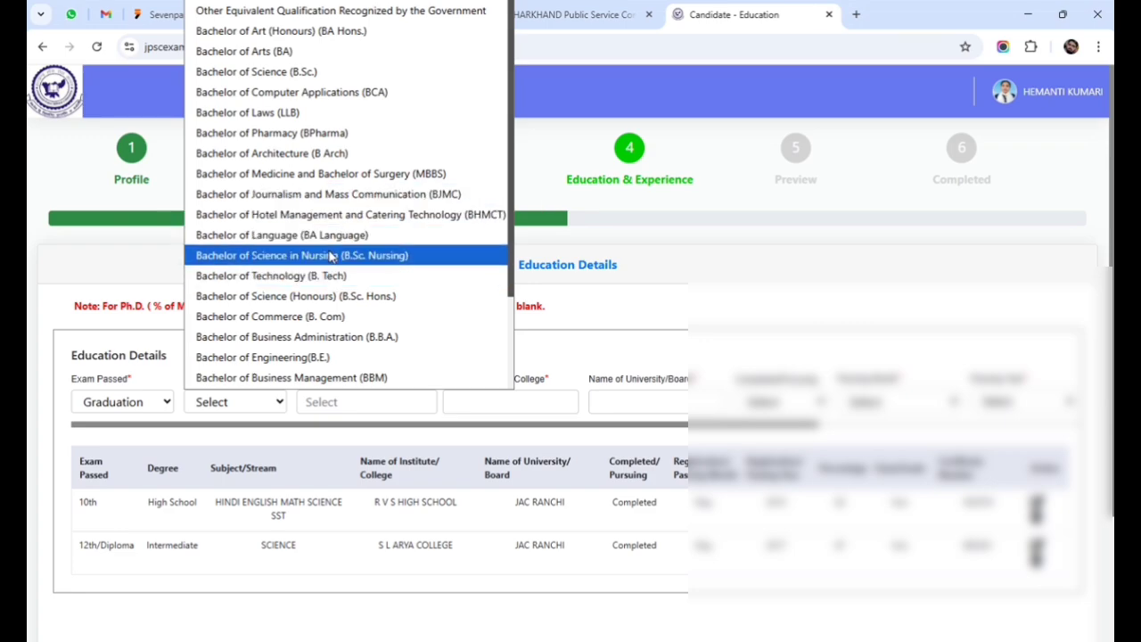
{"action": "scroll", "coordinate": [327, 324], "scroll_direction": "down", "scroll_amount": 2}
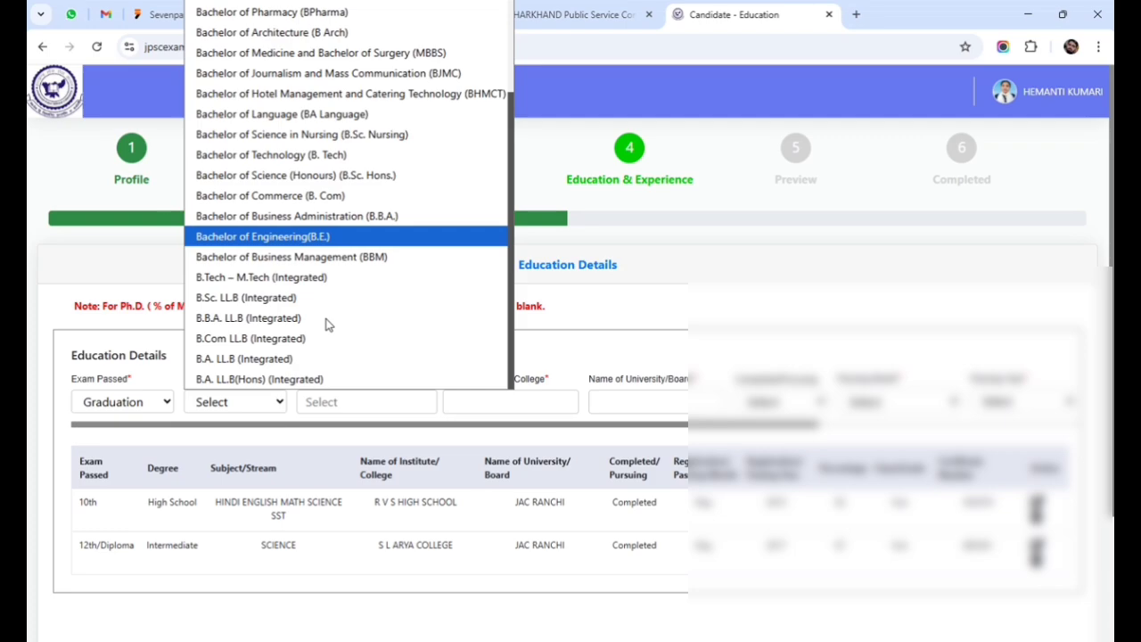
{"action": "scroll", "coordinate": [326, 326], "scroll_direction": "up", "scroll_amount": 2}
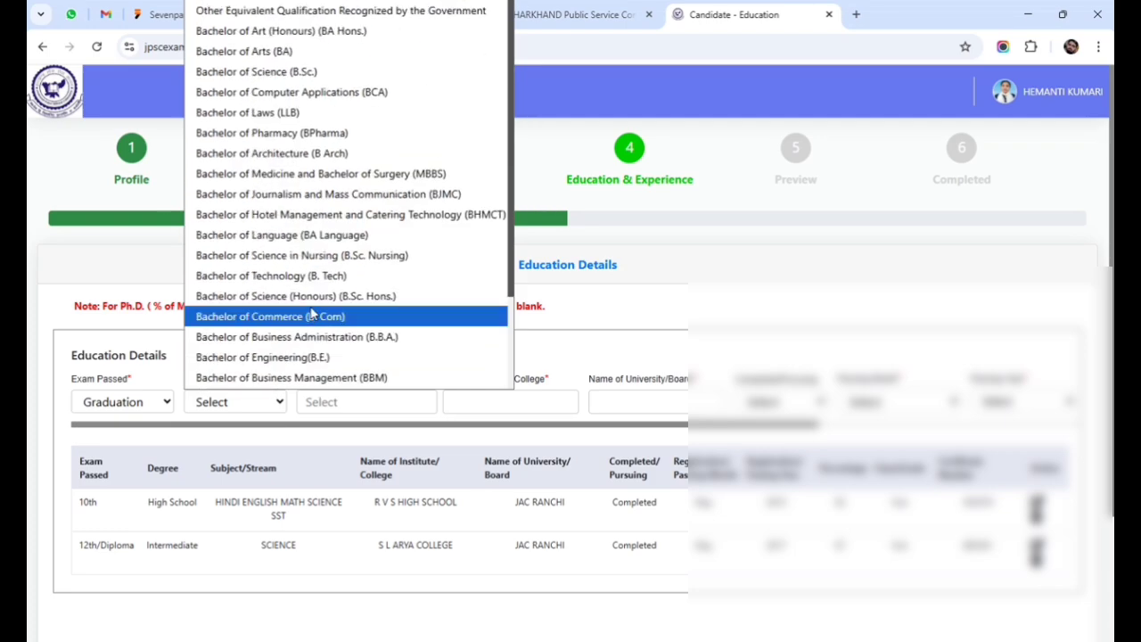
{"action": "left_click", "coordinate": [309, 303]}
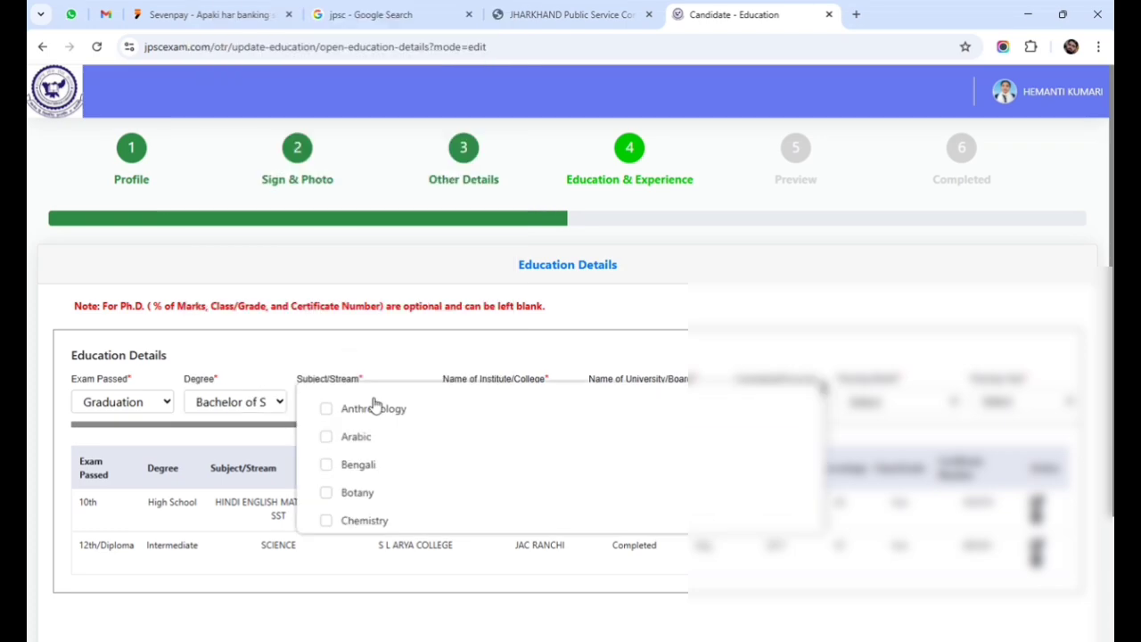
- Set the graduation subject to Chemistry and the college to BOKARO STEEL CITY COLLEGE
{"action": "left_click", "coordinate": [374, 402]}
{"action": "scroll", "coordinate": [377, 477], "scroll_direction": "down", "scroll_amount": 1}
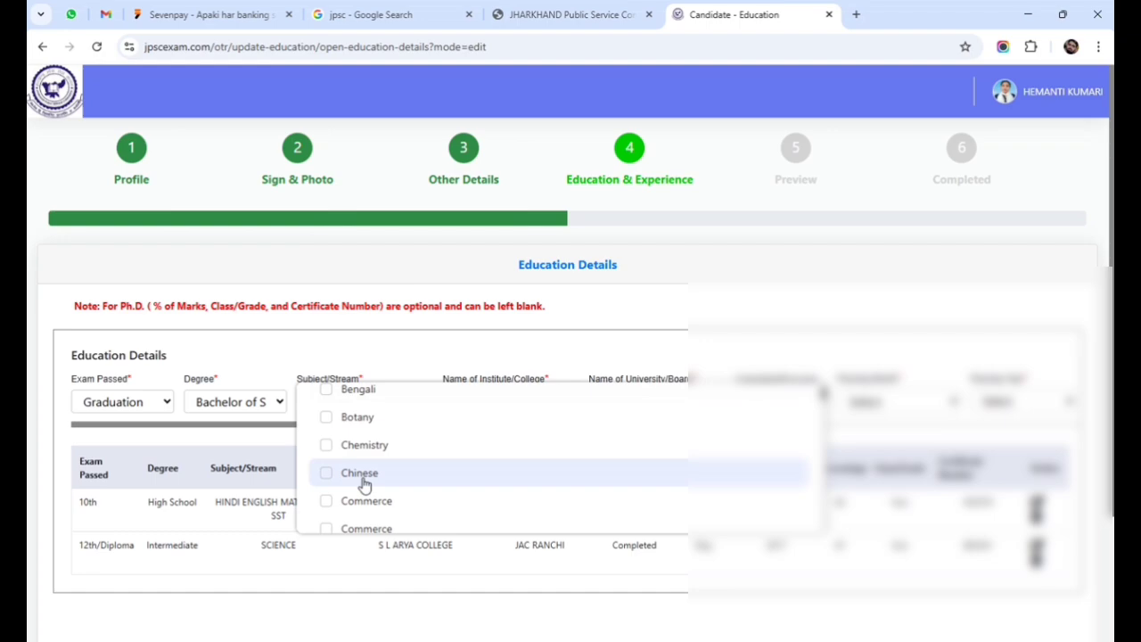
{"action": "left_click", "coordinate": [326, 446]}
{"action": "left_click", "coordinate": [584, 321]}
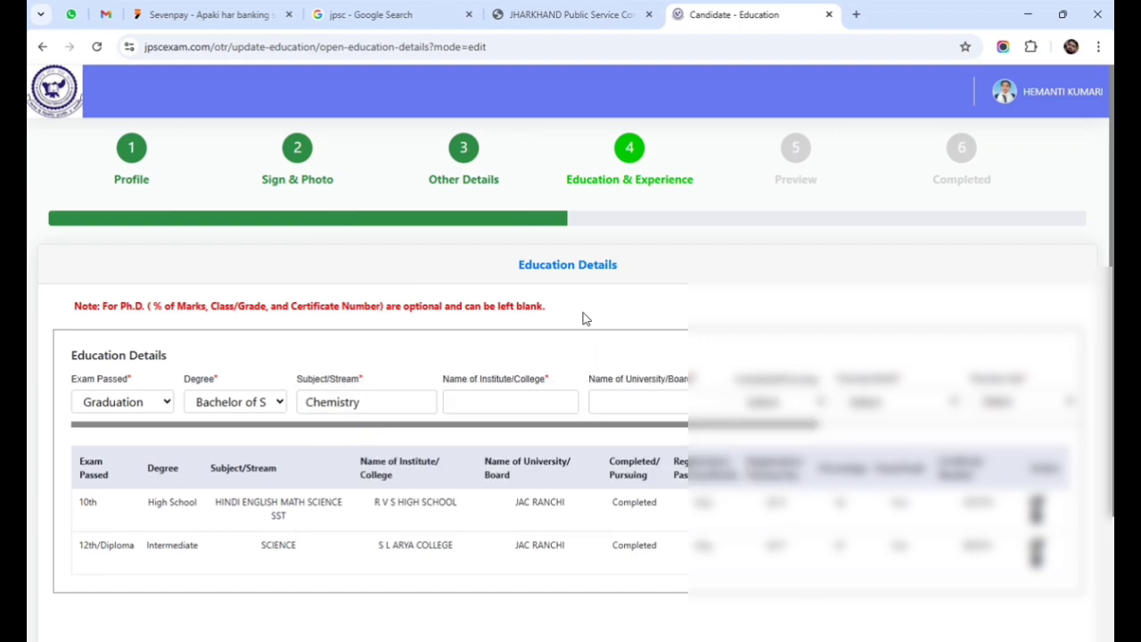
{"action": "left_click", "coordinate": [479, 398]}
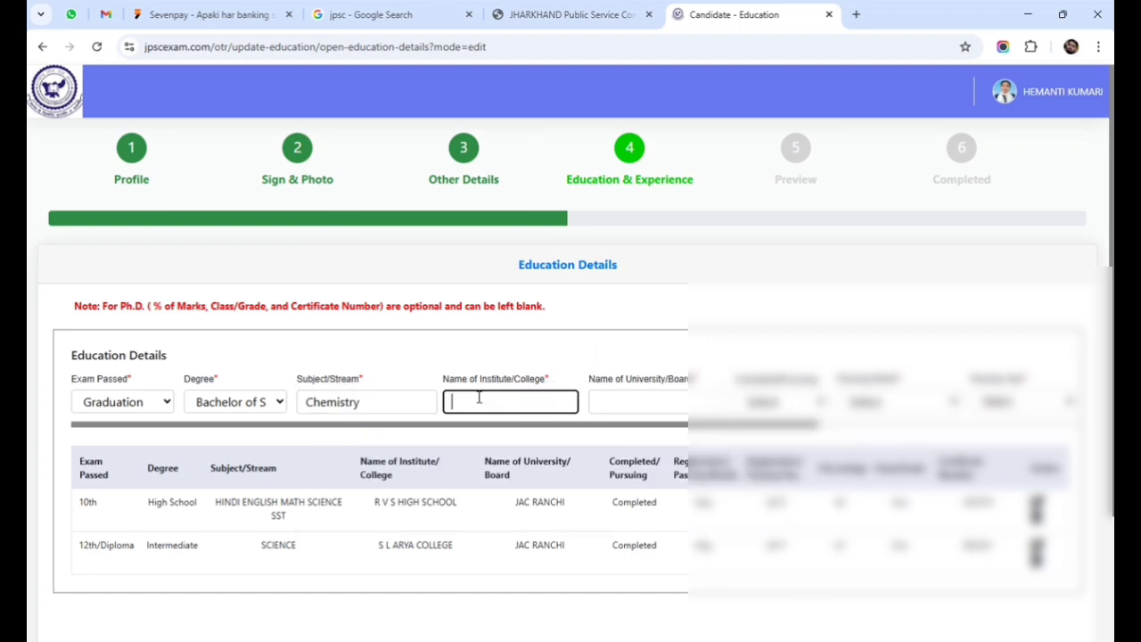
{"action": "type", "text": "BOKARO STEEL CIT"}
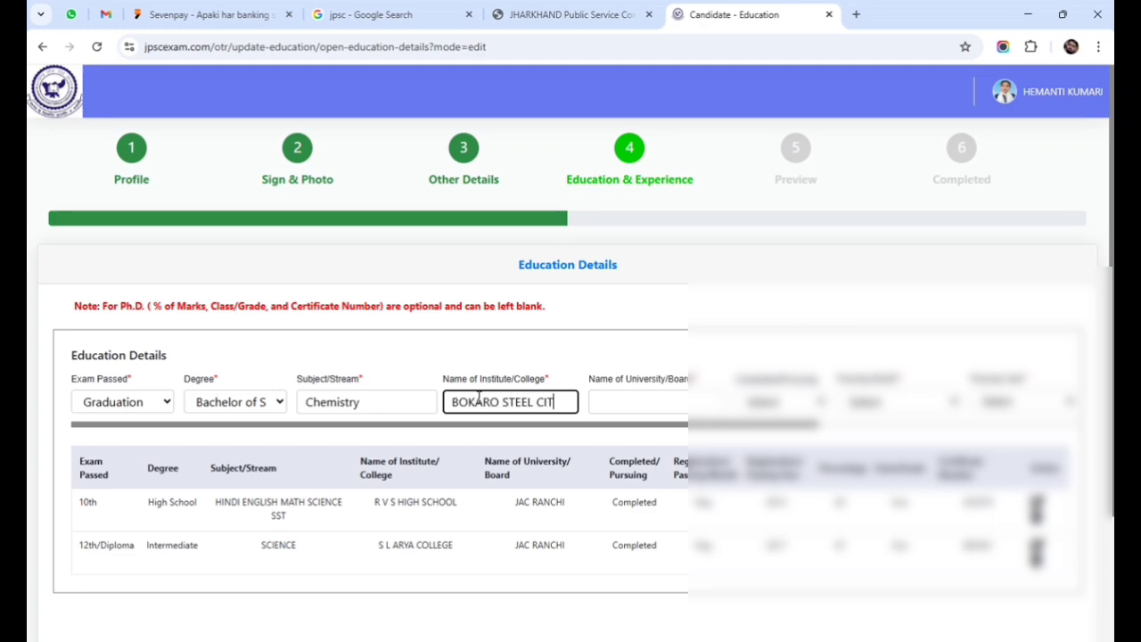
{"action": "type", "text": "Y COLLEGE"}
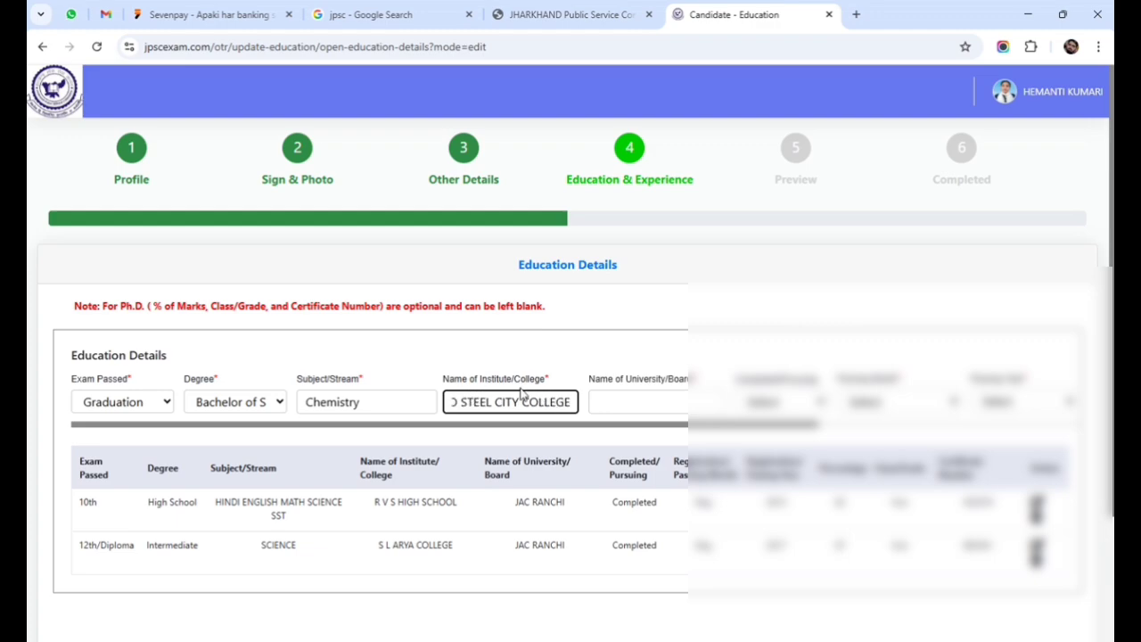
- Enter BBMKU DHANBAD as the university and mark the graduation Completed
{"action": "left_click", "coordinate": [607, 397]}
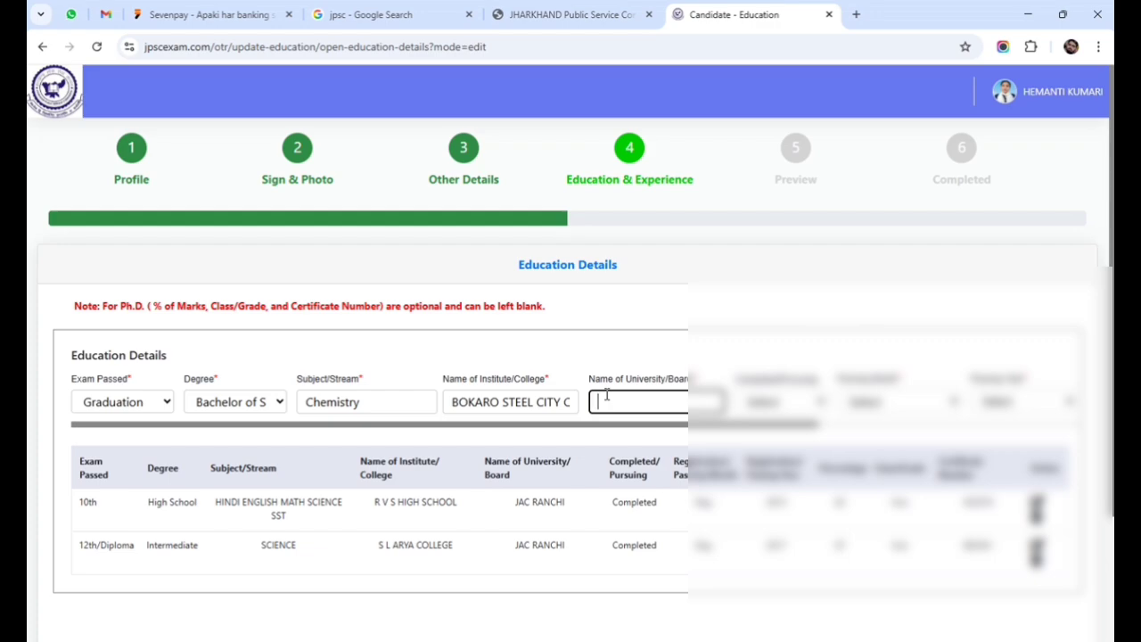
{"action": "type", "text": "BBMKU DHANBA"}
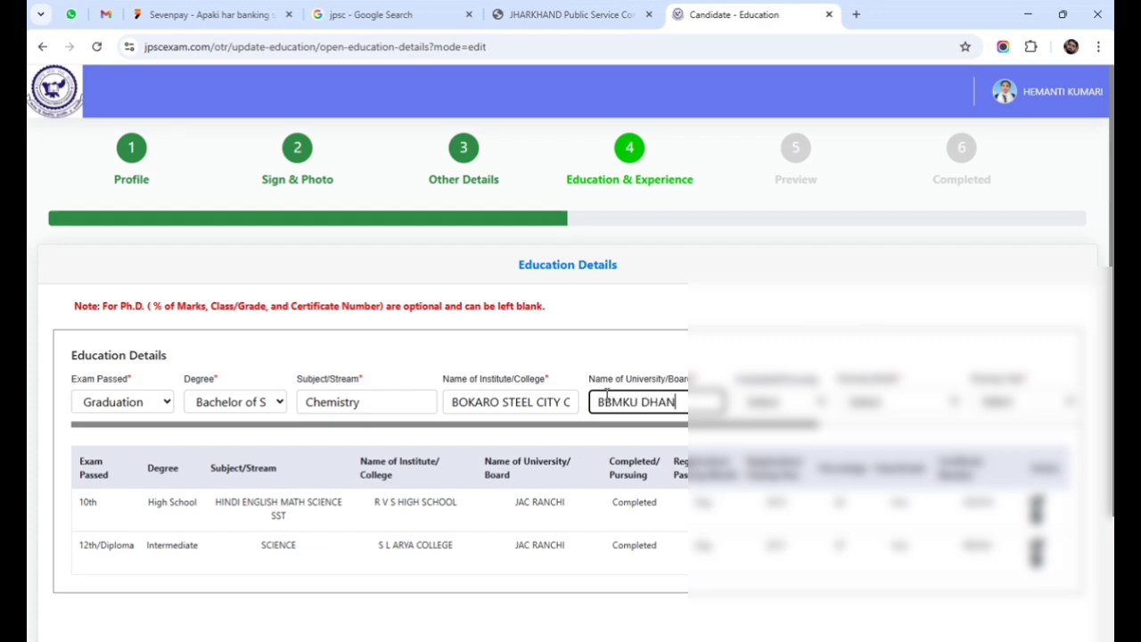
{"action": "left_click", "coordinate": [784, 402]}
{"action": "left_click", "coordinate": [782, 448]}
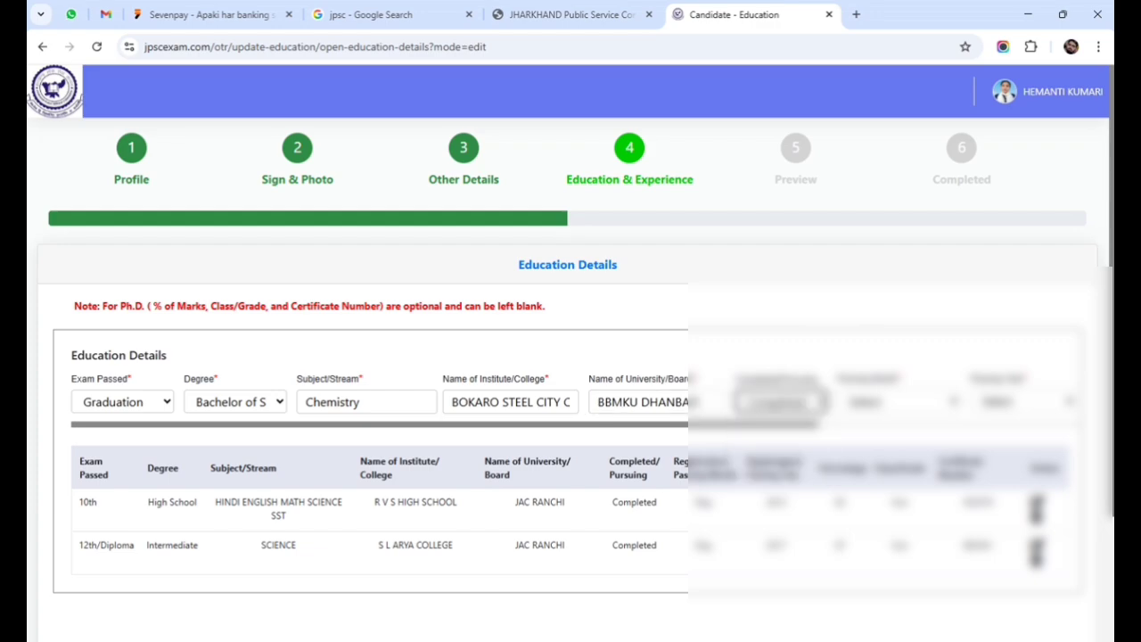
- Set the Graduation passing month to October and passing year to 2022
{"action": "left_click", "coordinate": [872, 408]}
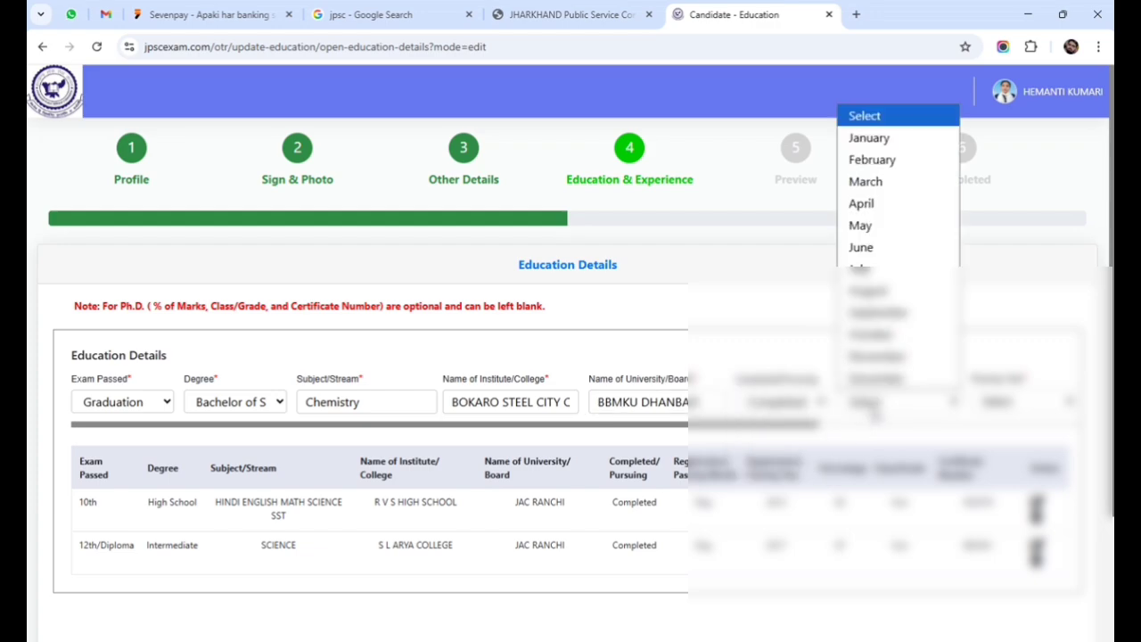
{"action": "left_click", "coordinate": [861, 226]}
{"action": "left_click", "coordinate": [999, 404]}
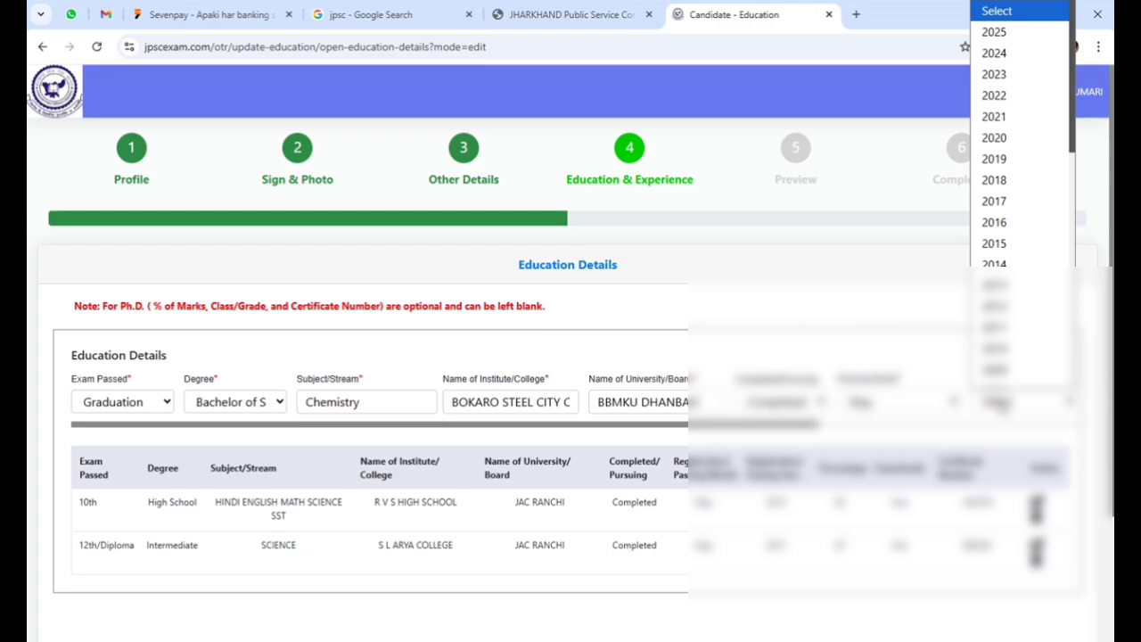
{"action": "left_click", "coordinate": [929, 404]}
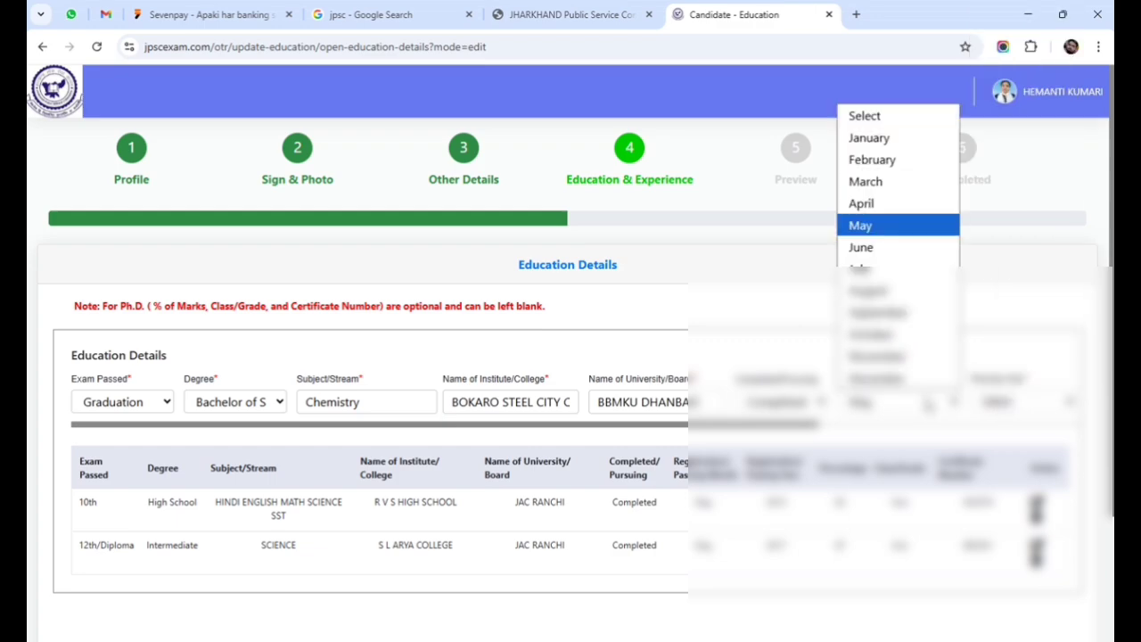
{"action": "left_click", "coordinate": [892, 334]}
{"action": "left_click", "coordinate": [999, 404]}
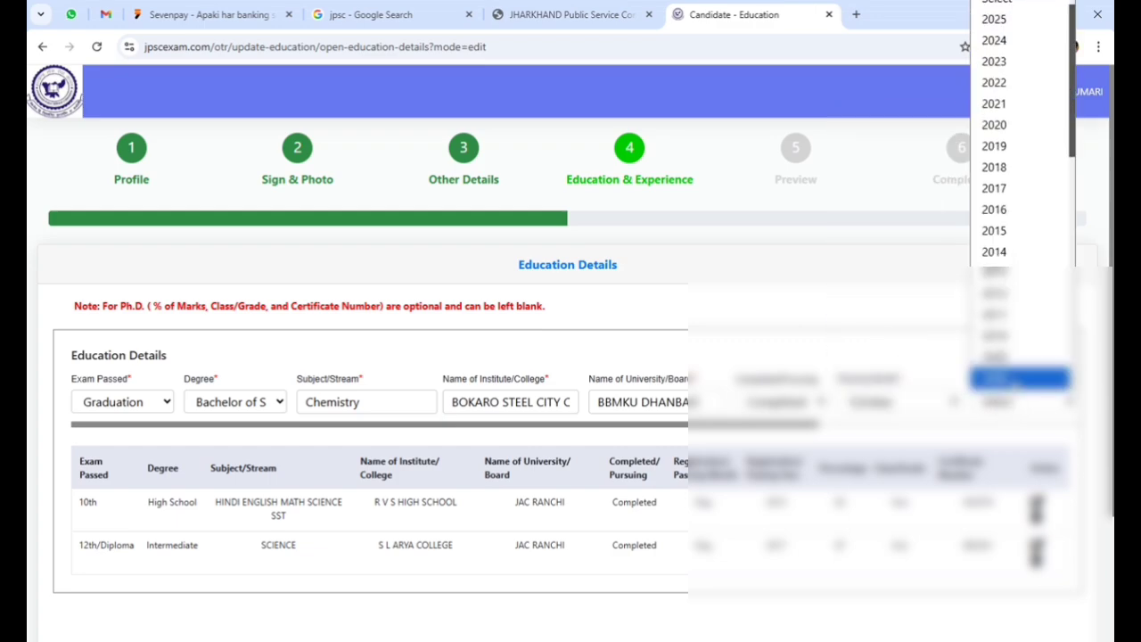
{"action": "scroll", "coordinate": [1016, 294], "scroll_direction": "down", "scroll_amount": 3}
{"action": "scroll", "coordinate": [1017, 294], "scroll_direction": "up", "scroll_amount": 3}
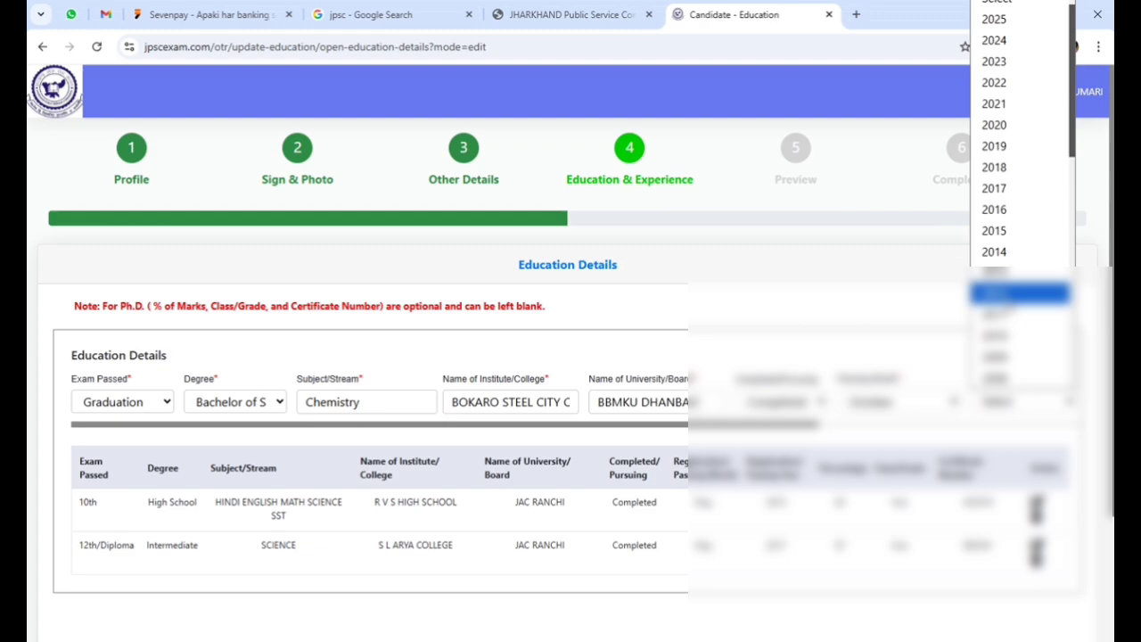
{"action": "left_click", "coordinate": [1013, 87]}
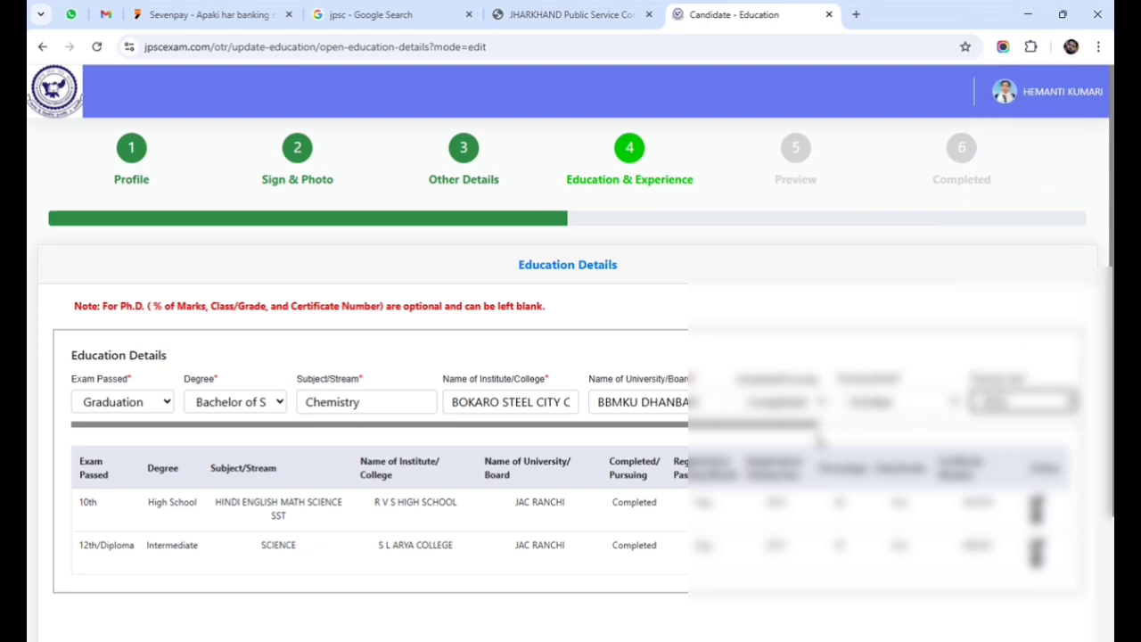
{"action": "left_click_drag", "start_coordinate": [798, 436], "coordinate": [912, 432]}
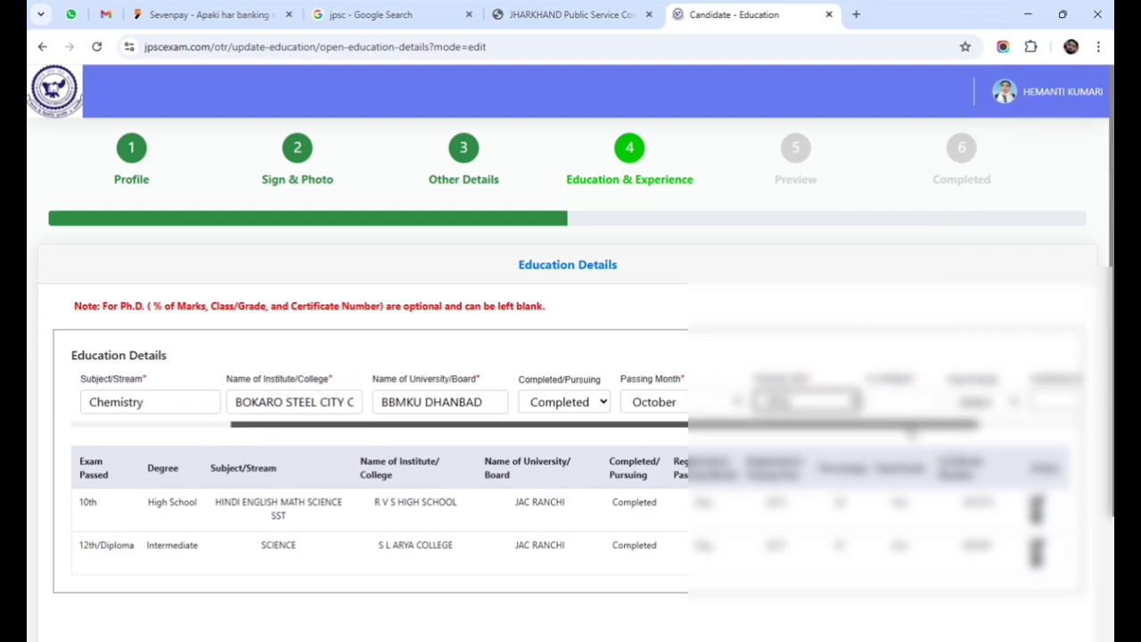
- Enter 68% marks, choose the class/grade and fill in the certificate number
{"action": "left_click", "coordinate": [882, 403]}
{"action": "type", "text": "68"}
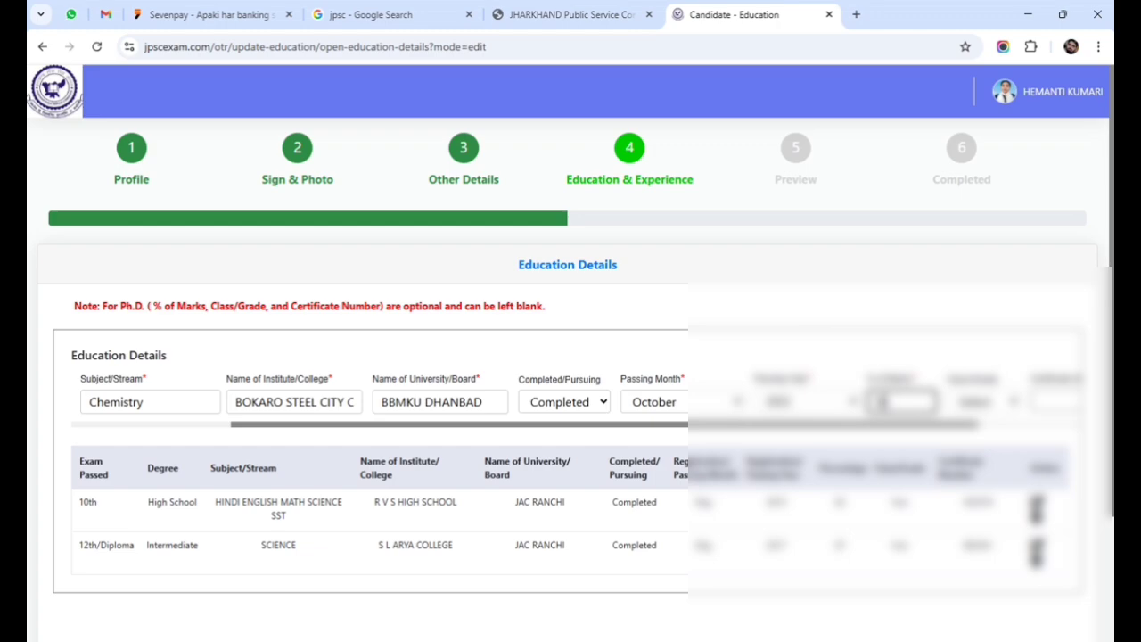
{"action": "left_click", "coordinate": [1019, 404]}
{"action": "left_click", "coordinate": [1006, 469]}
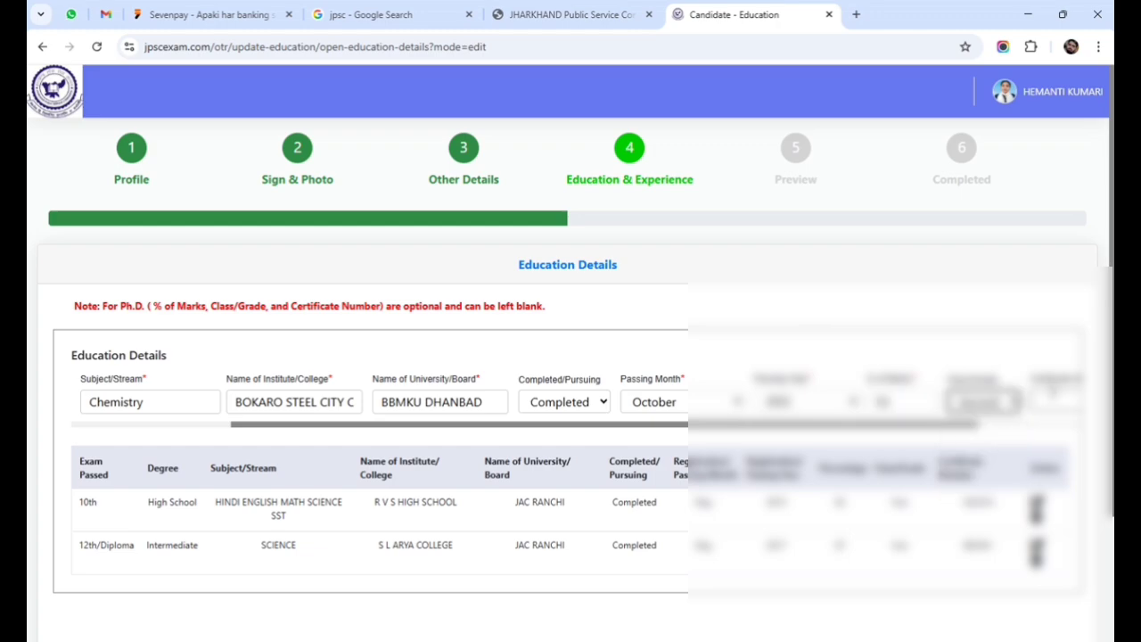
{"action": "left_click", "coordinate": [1057, 401]}
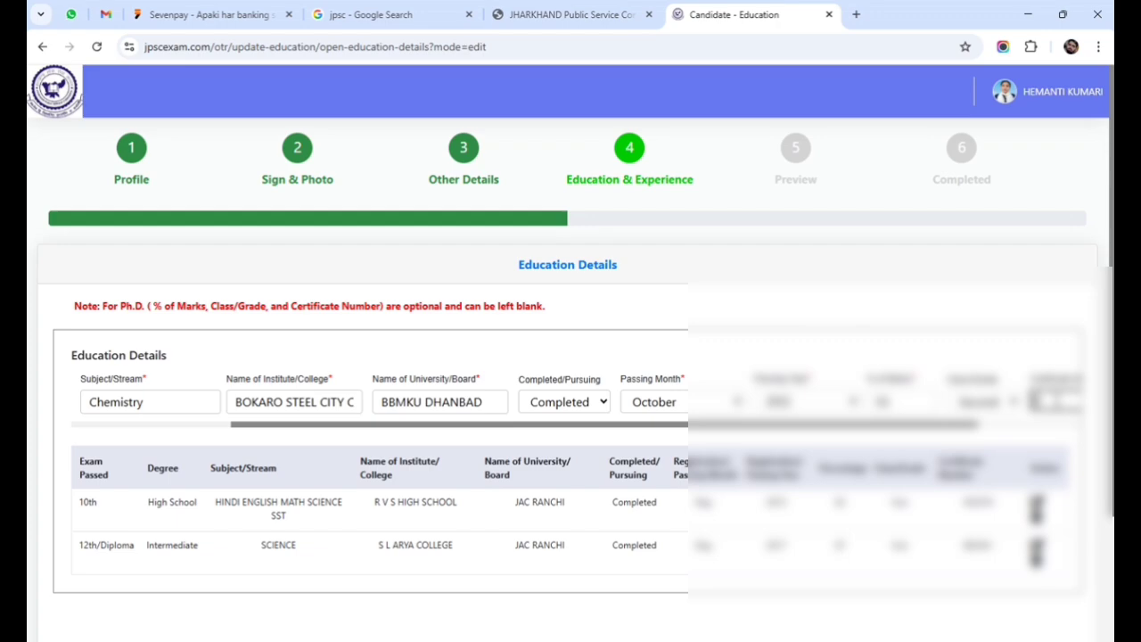
{"action": "type", "text": "000000000"}
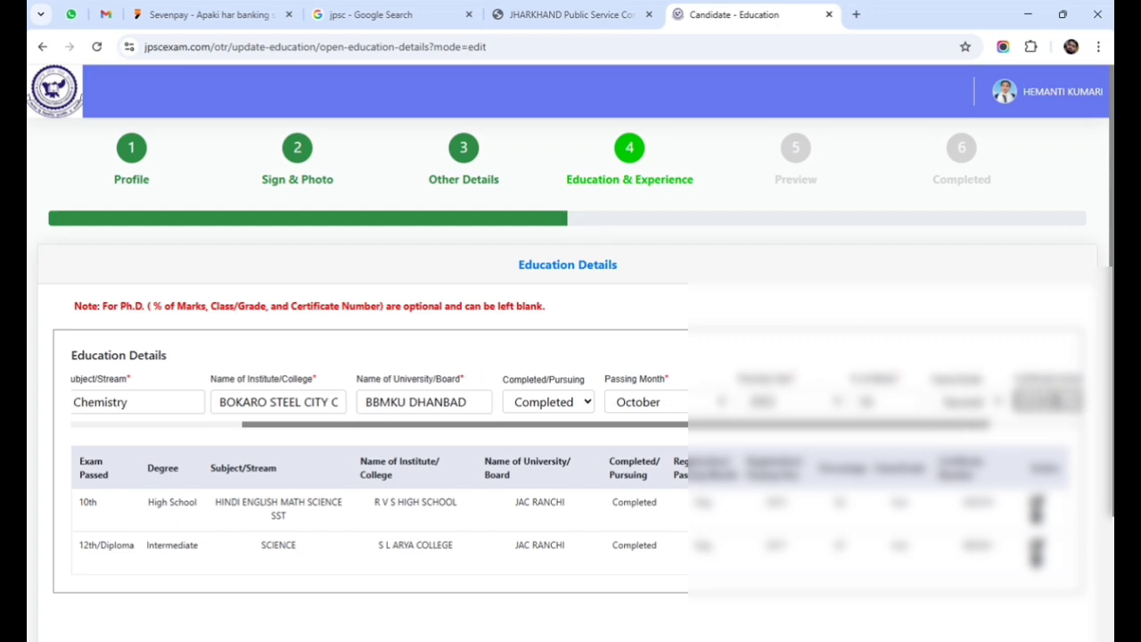
{"action": "left_click", "coordinate": [991, 429]}
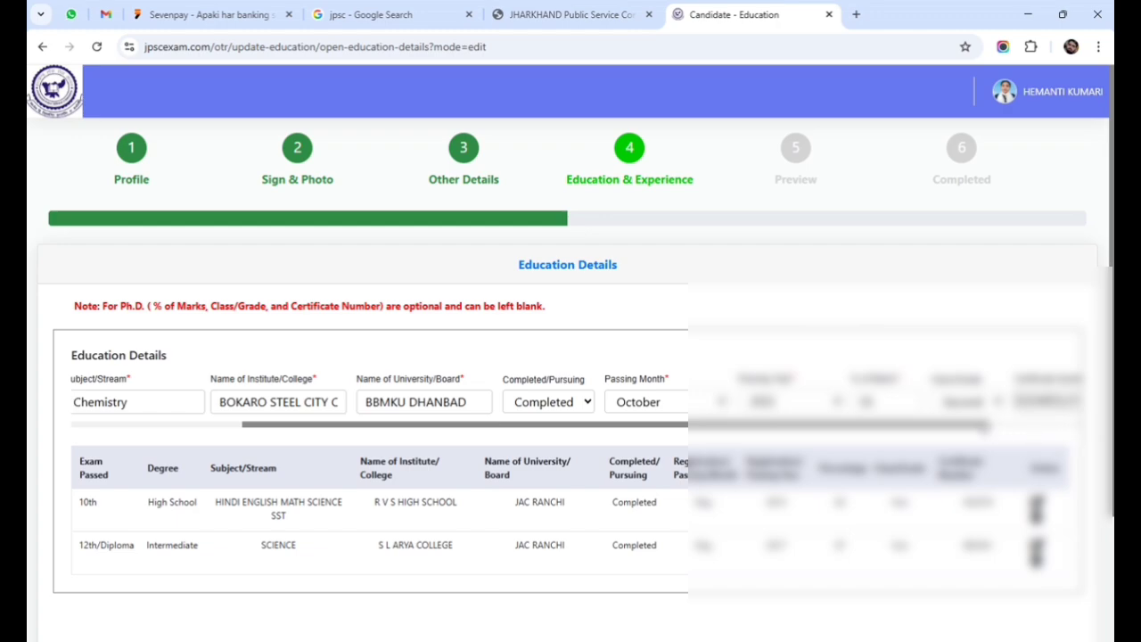
{"action": "left_click_drag", "start_coordinate": [983, 426], "coordinate": [1077, 429]}
- Save the Graduation record to the education table and acknowledge the alert
{"action": "left_click", "coordinate": [1058, 404]}
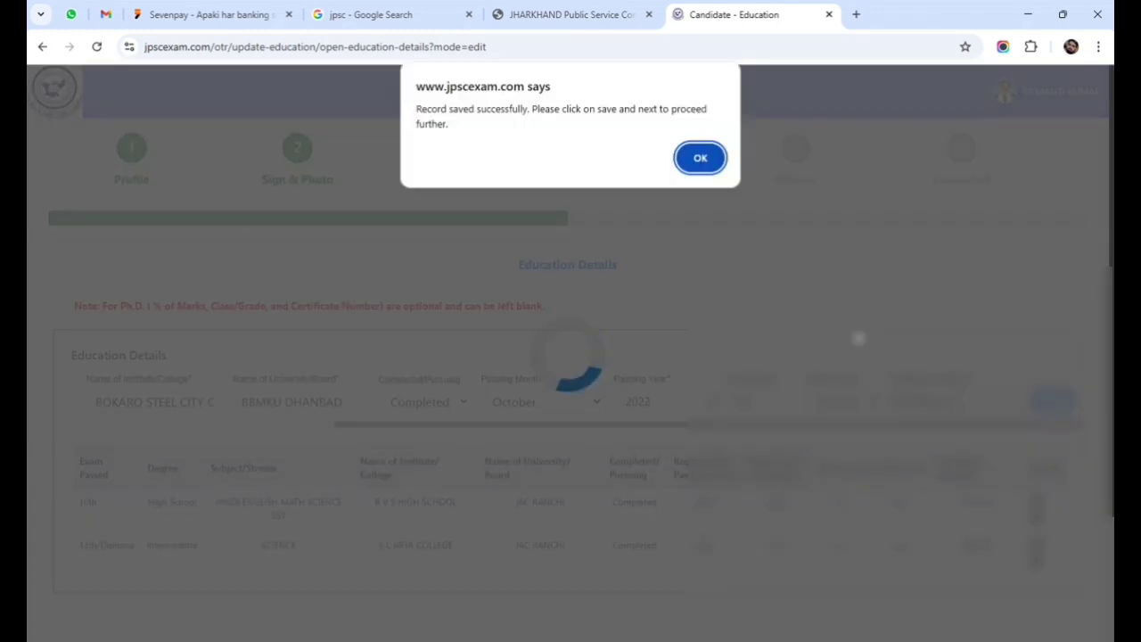
{"action": "left_click", "coordinate": [700, 158]}
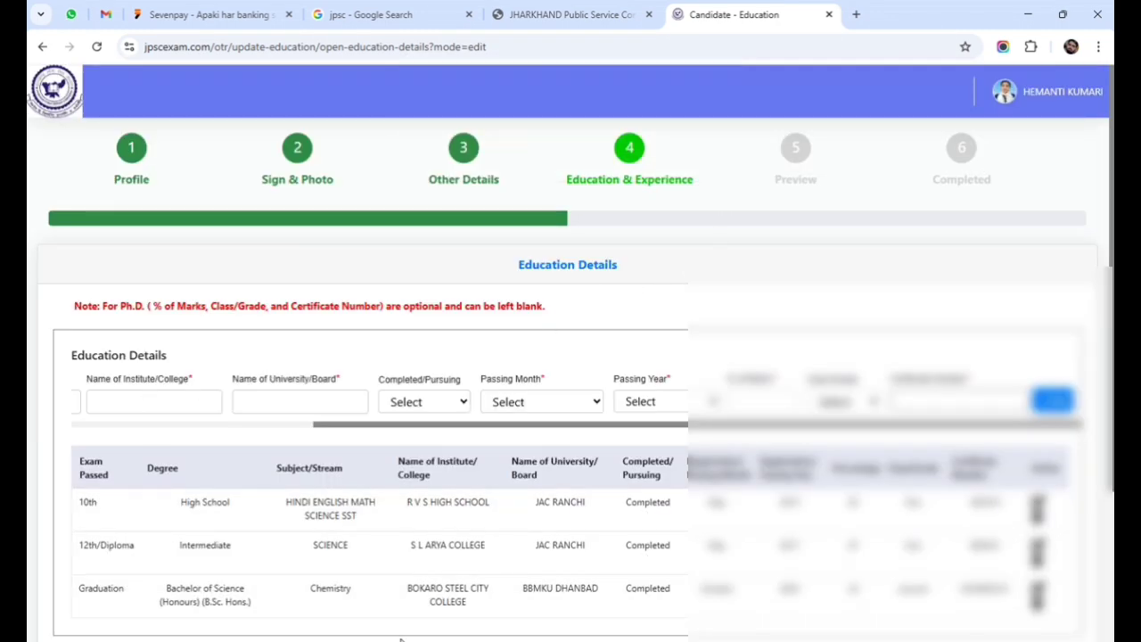
{"action": "left_click_drag", "start_coordinate": [414, 427], "coordinate": [126, 436]}
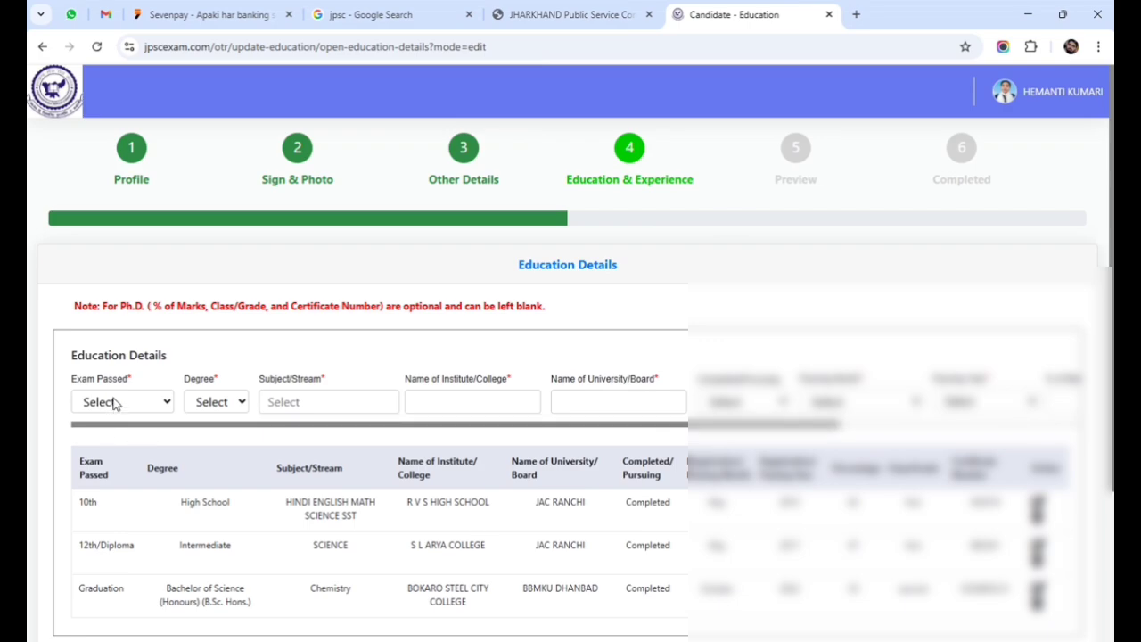
{"action": "left_click", "coordinate": [113, 405]}
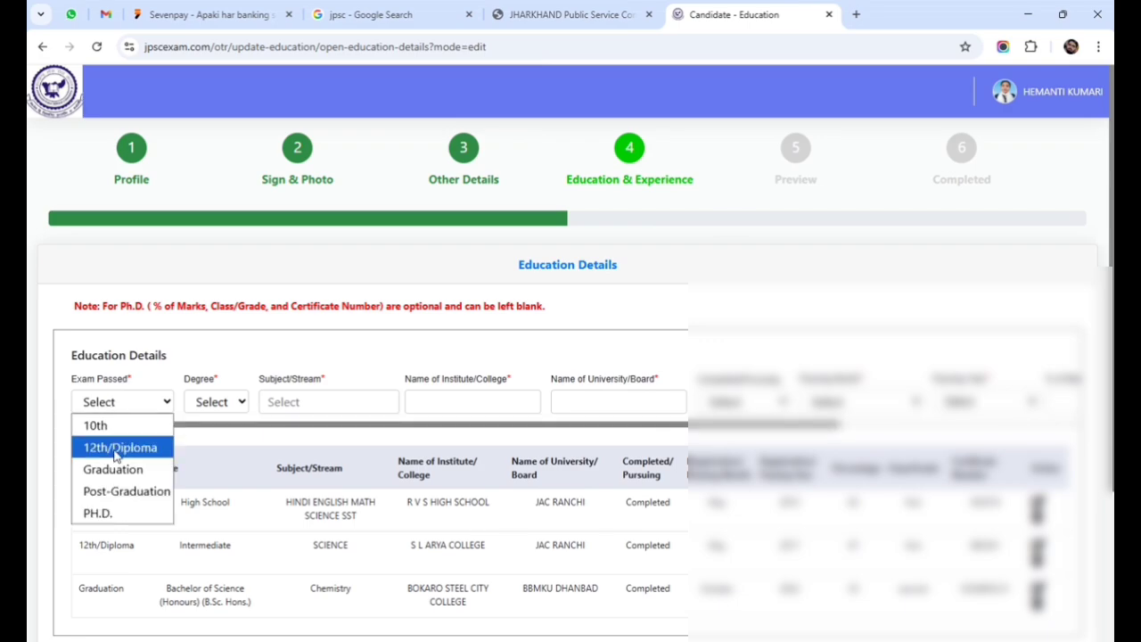
- Choose Post-Graduation, Master of Science (M.Sc.) and Chemistry as exam, degree and subject
{"action": "left_click", "coordinate": [111, 489]}
{"action": "left_click", "coordinate": [228, 402]}
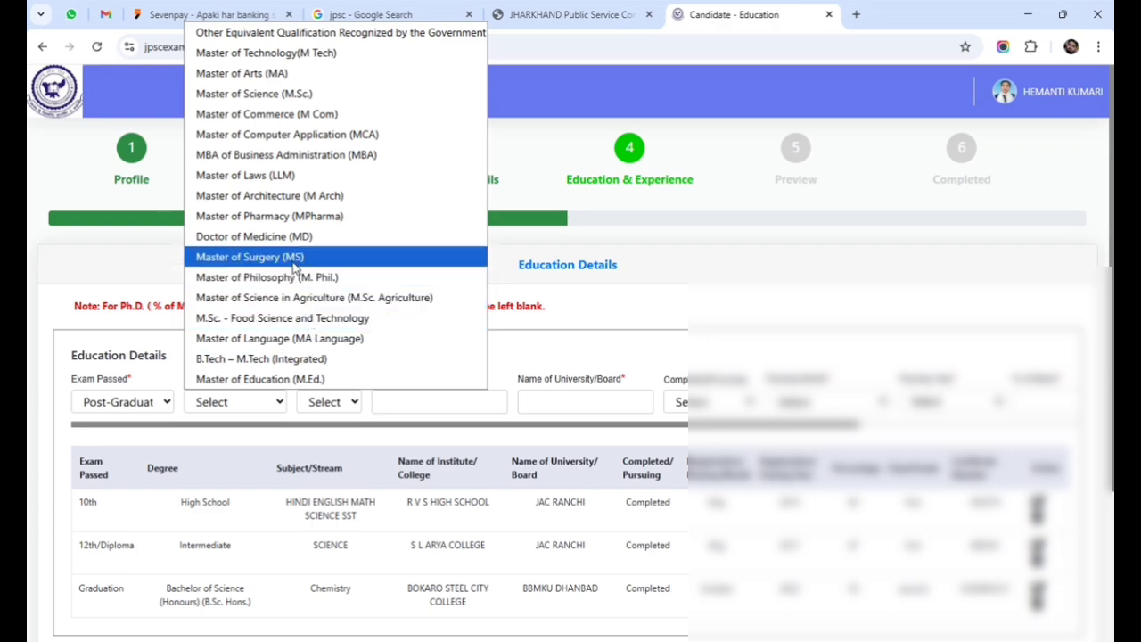
{"action": "left_click", "coordinate": [243, 94]}
{"action": "left_click", "coordinate": [351, 403]}
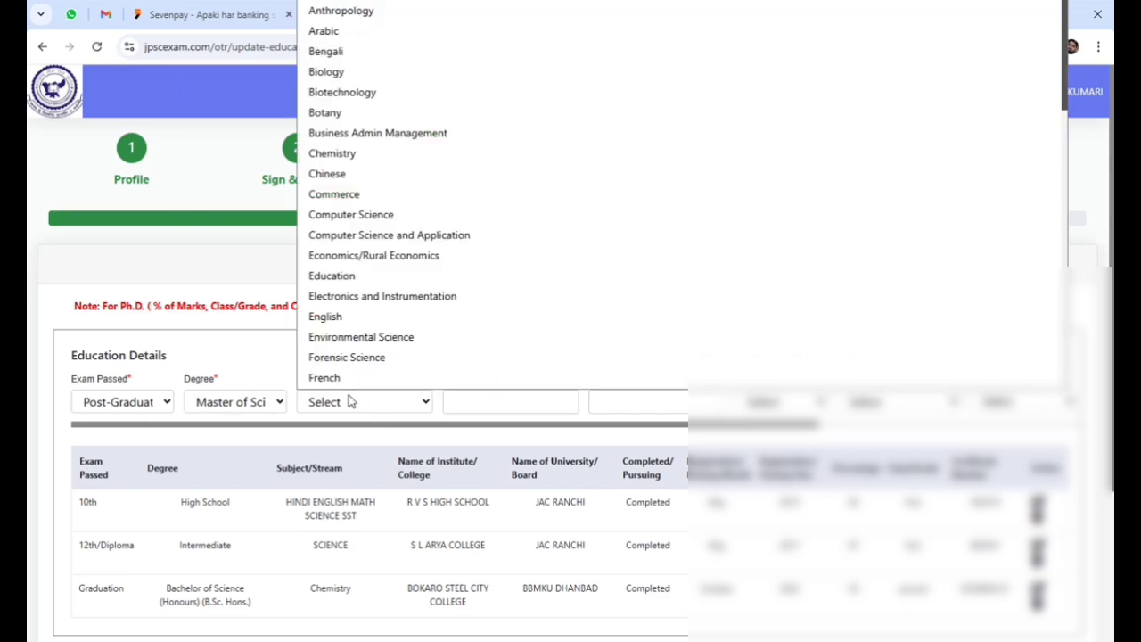
{"action": "left_click", "coordinate": [369, 142]}
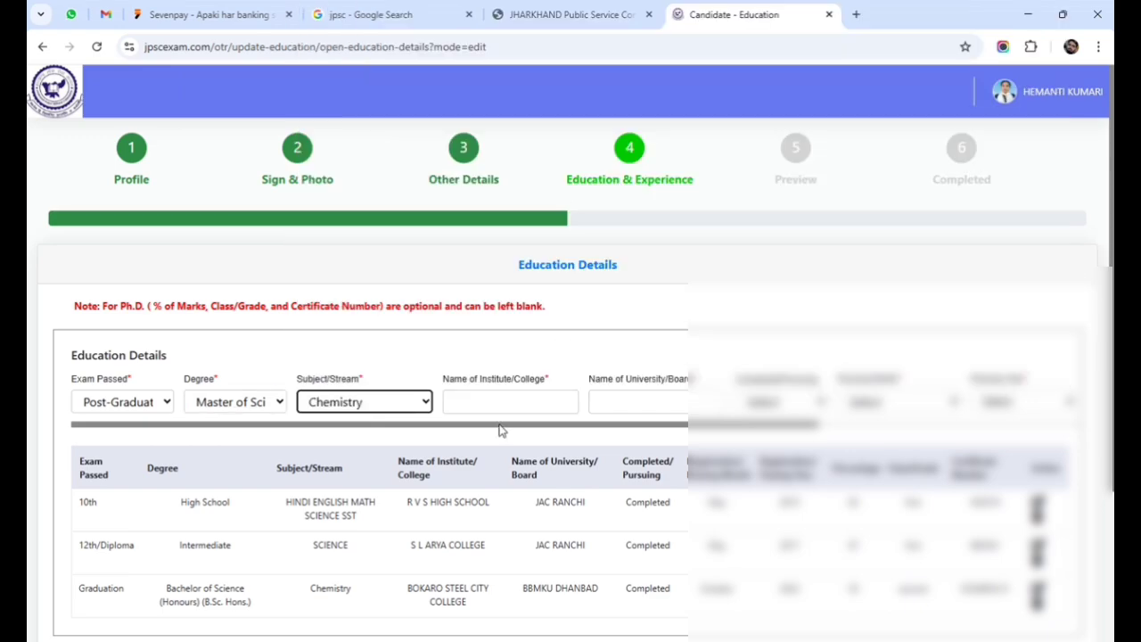
- Enter BOKARO STEEL CITY COLLEGE as the college and BBMKU DHANBAD as the university
{"action": "left_click", "coordinate": [480, 401]}
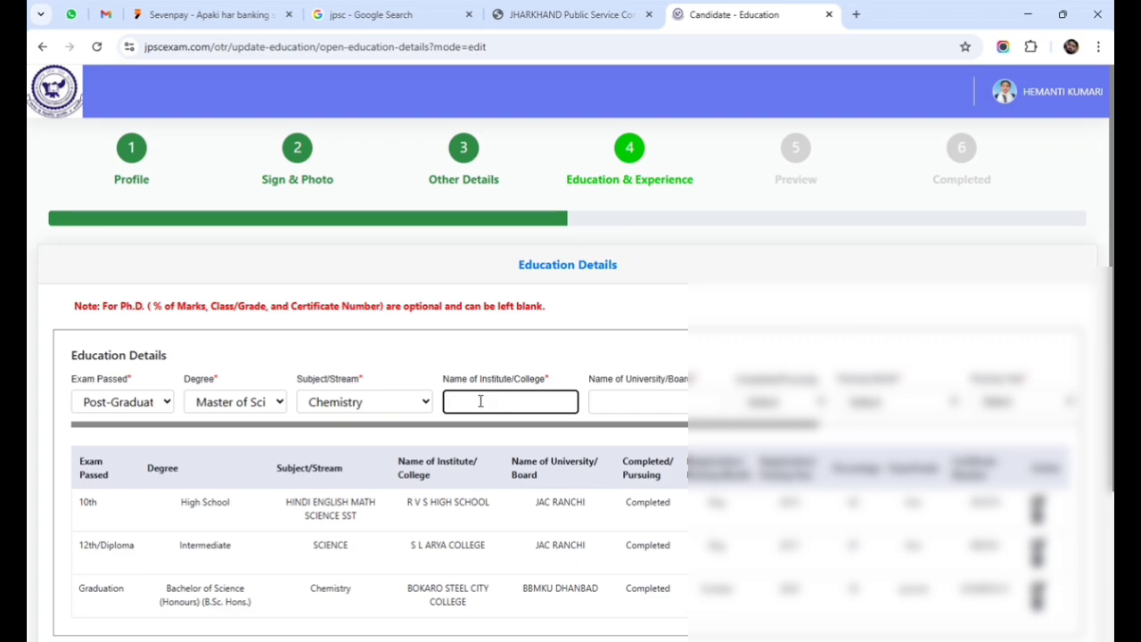
{"action": "type", "text": "BOKARO S"}
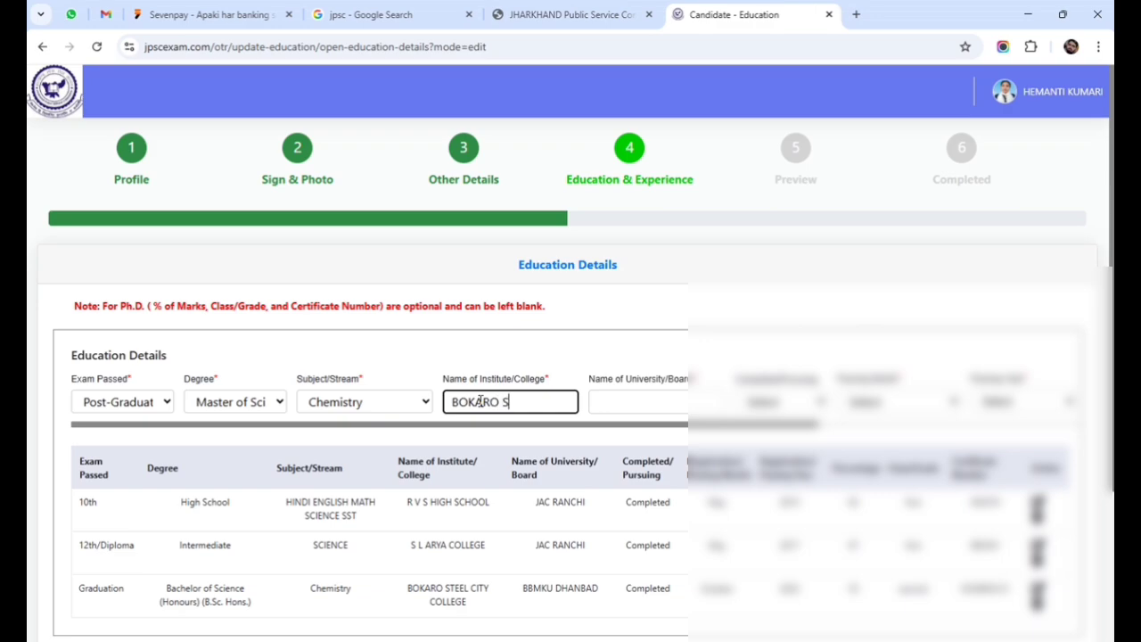
{"action": "type", "text": "TEEL CITY COLLEGE"}
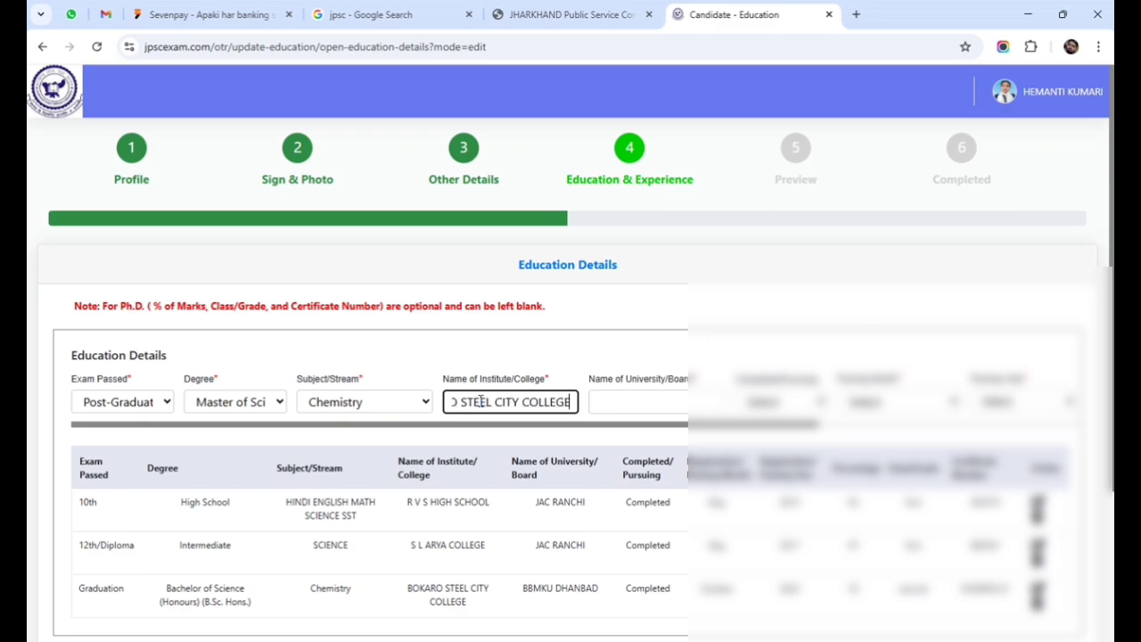
{"action": "left_click", "coordinate": [599, 401]}
{"action": "type", "text": "B"}
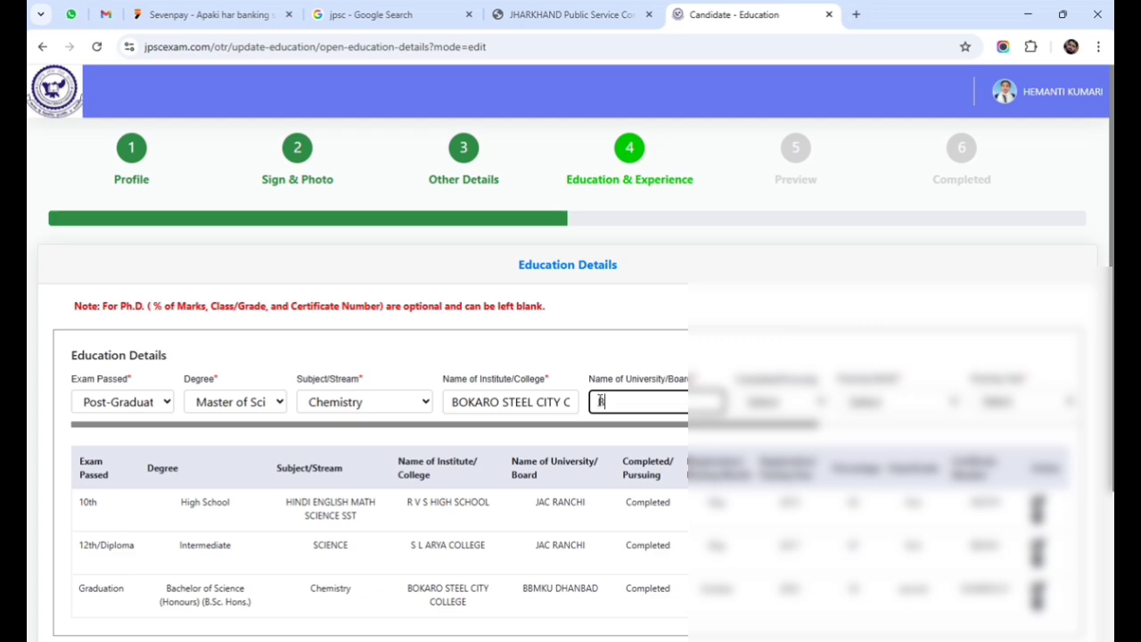
{"action": "type", "text": "BK"}
{"action": "type", "text": "NBA"}
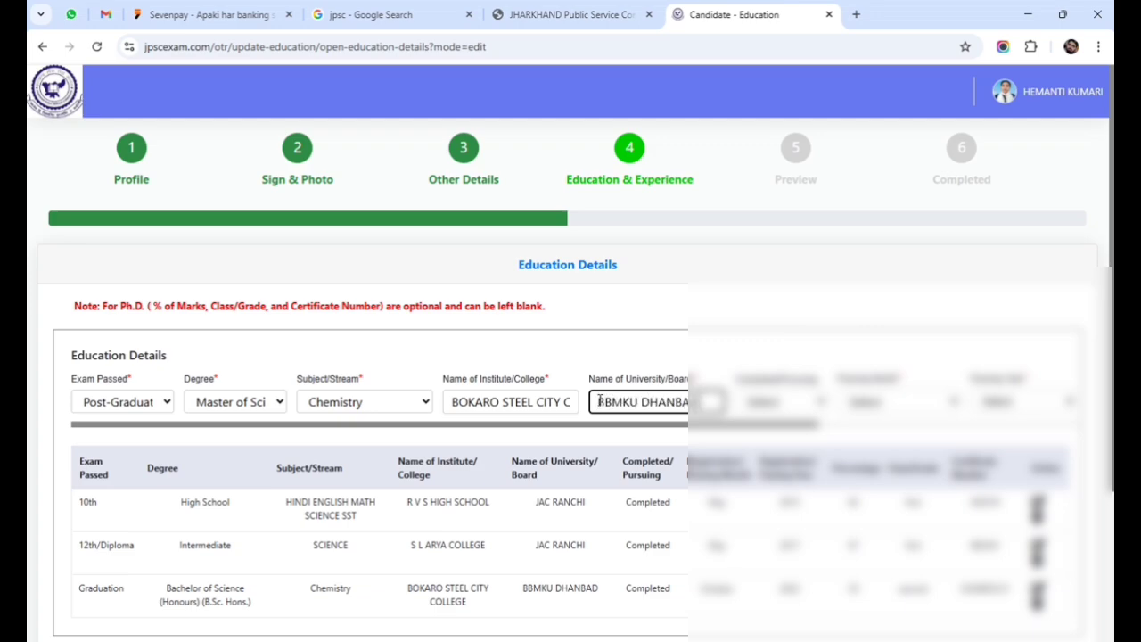
- Mark the Post-Graduation as completed with passing date October 2024
{"action": "left_click", "coordinate": [769, 404]}
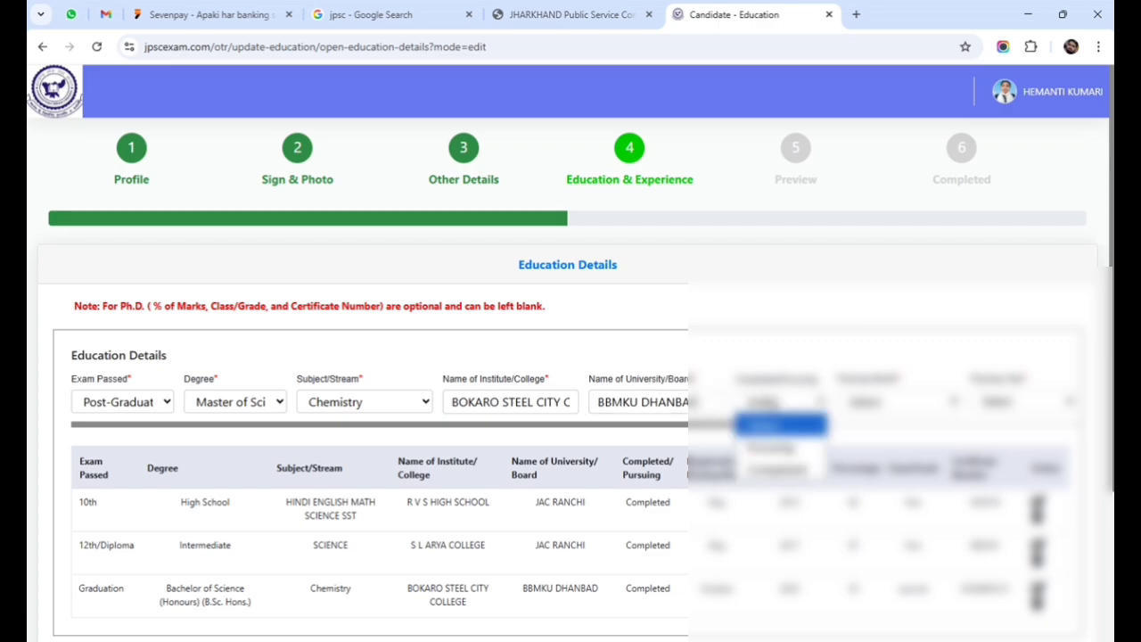
{"action": "left_click", "coordinate": [787, 470]}
{"action": "left_click", "coordinate": [867, 407]}
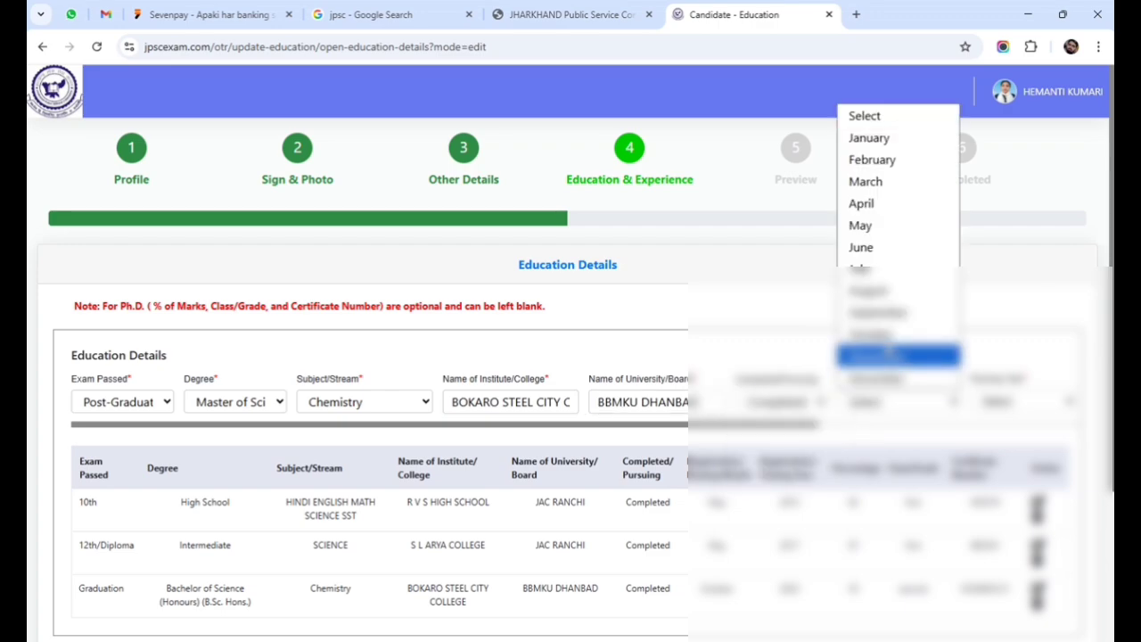
{"action": "left_click", "coordinate": [890, 334]}
{"action": "left_click", "coordinate": [1000, 407]}
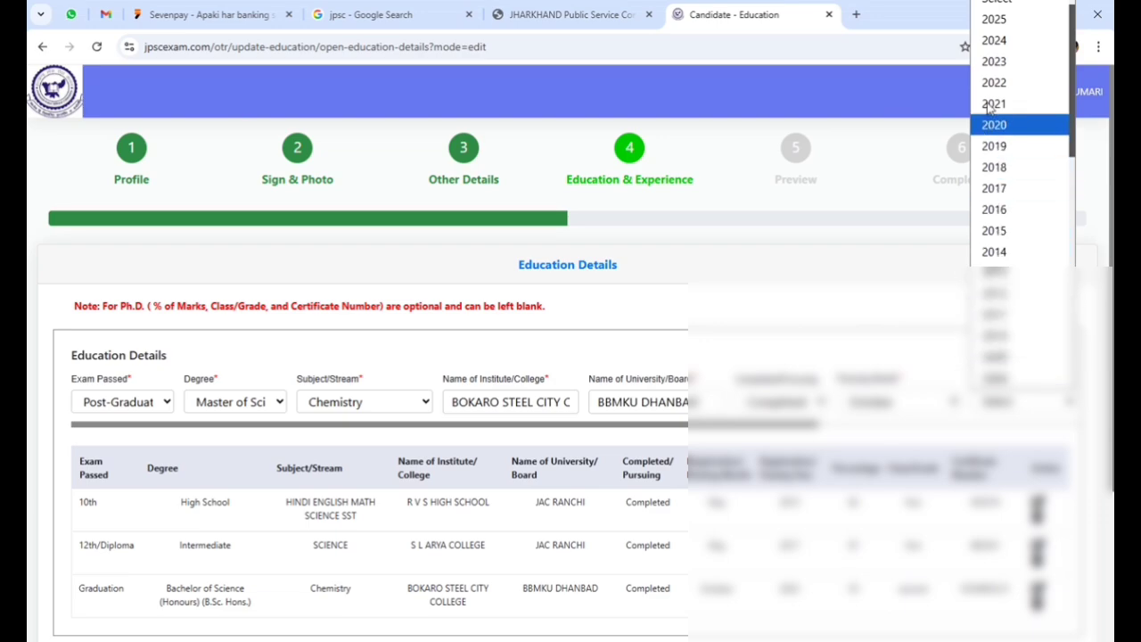
{"action": "left_click", "coordinate": [994, 40]}
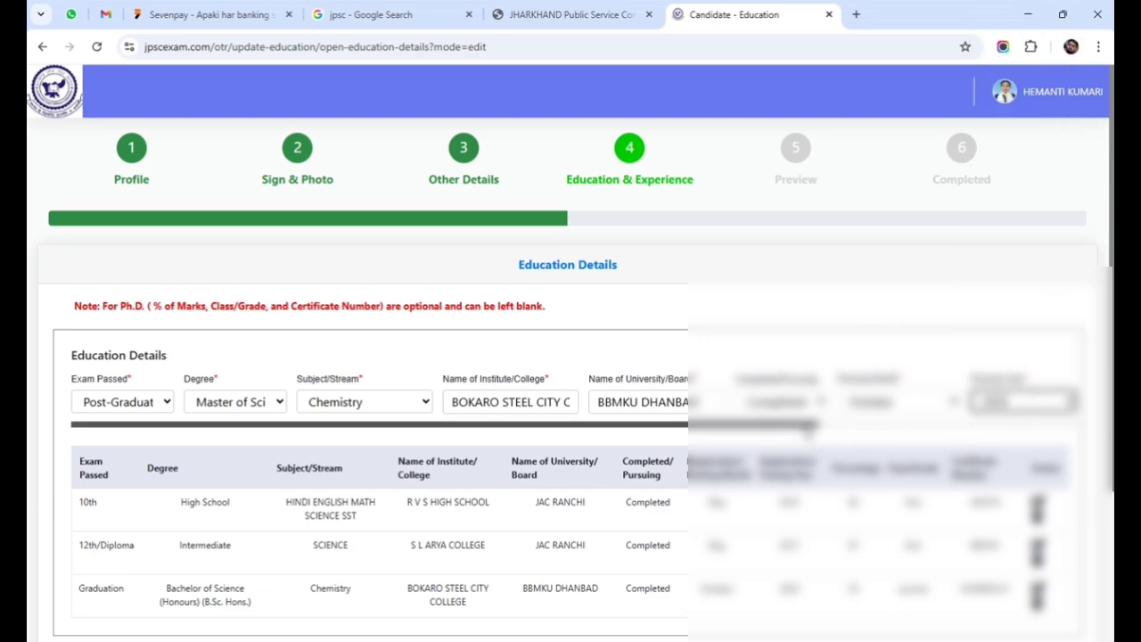
{"action": "left_click_drag", "start_coordinate": [809, 425], "coordinate": [1073, 429]}
- Enter 68% marks, class/grade and certificate number, then add the record and acknowledge the alert
{"action": "left_click", "coordinate": [757, 397]}
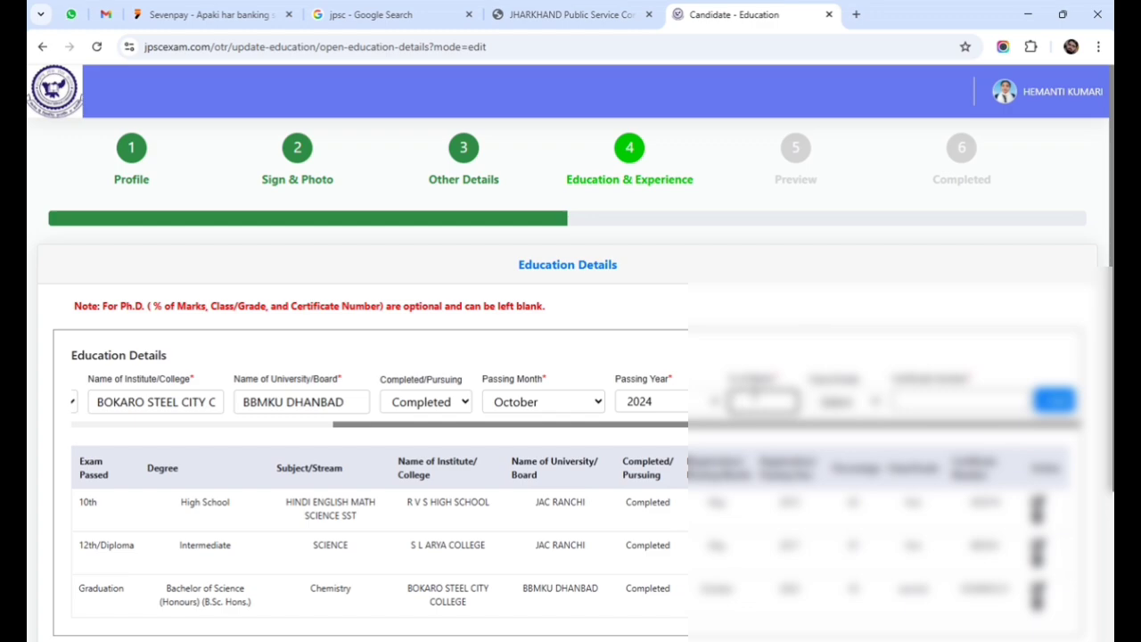
{"action": "type", "text": "68"}
{"action": "left_click", "coordinate": [836, 406]}
{"action": "left_click", "coordinate": [844, 445]}
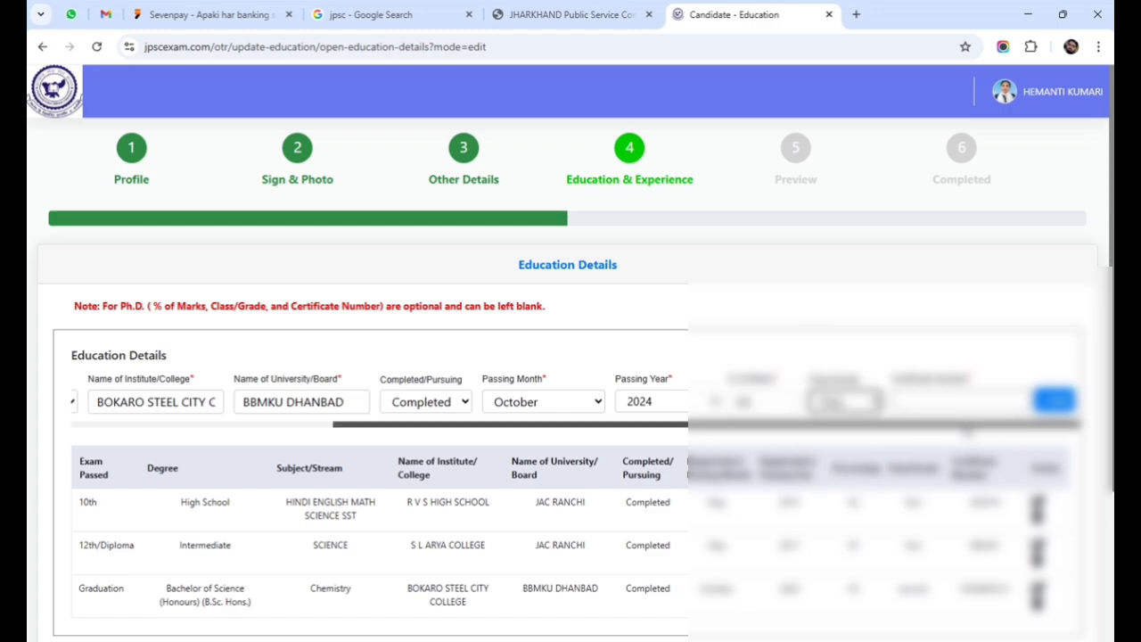
{"action": "left_click", "coordinate": [942, 401]}
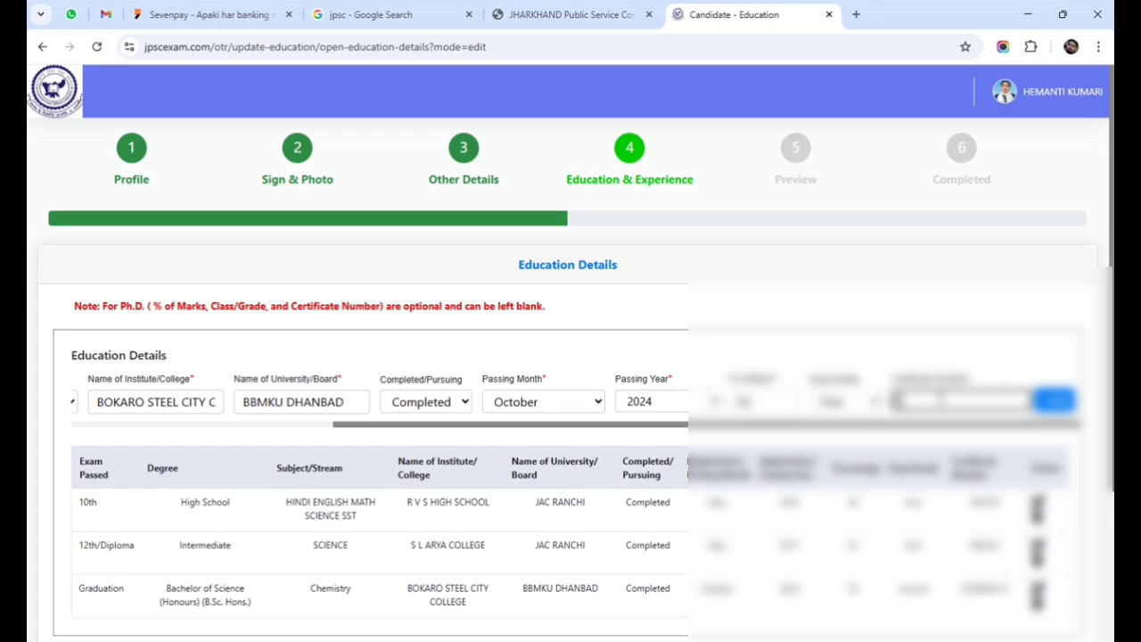
{"action": "type", "text": "???????"}
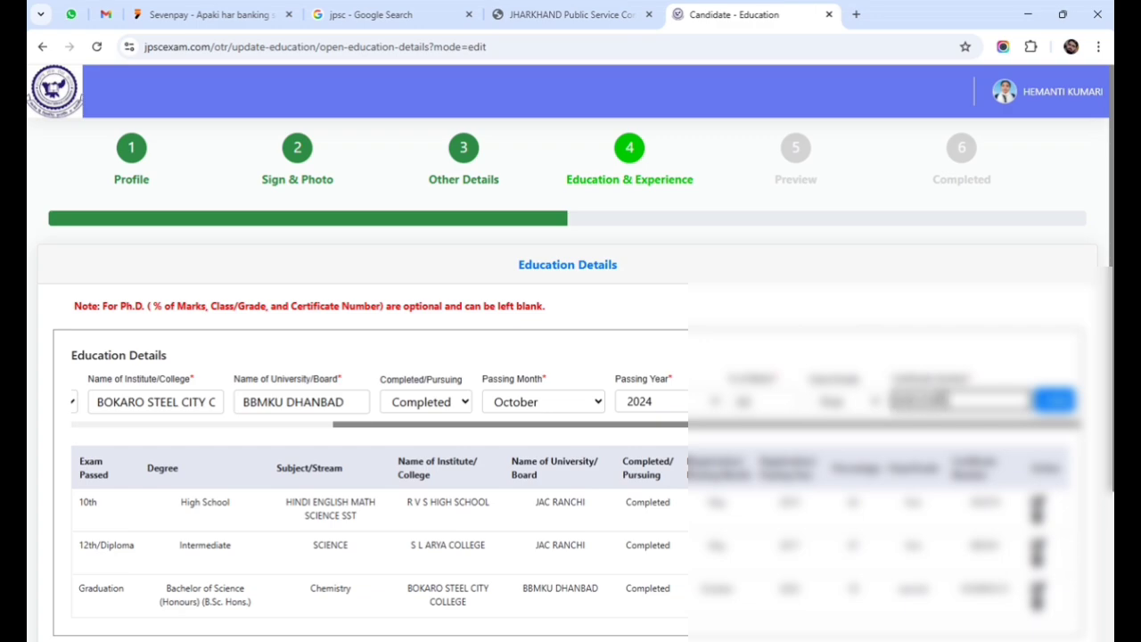
{"action": "left_click", "coordinate": [1055, 400]}
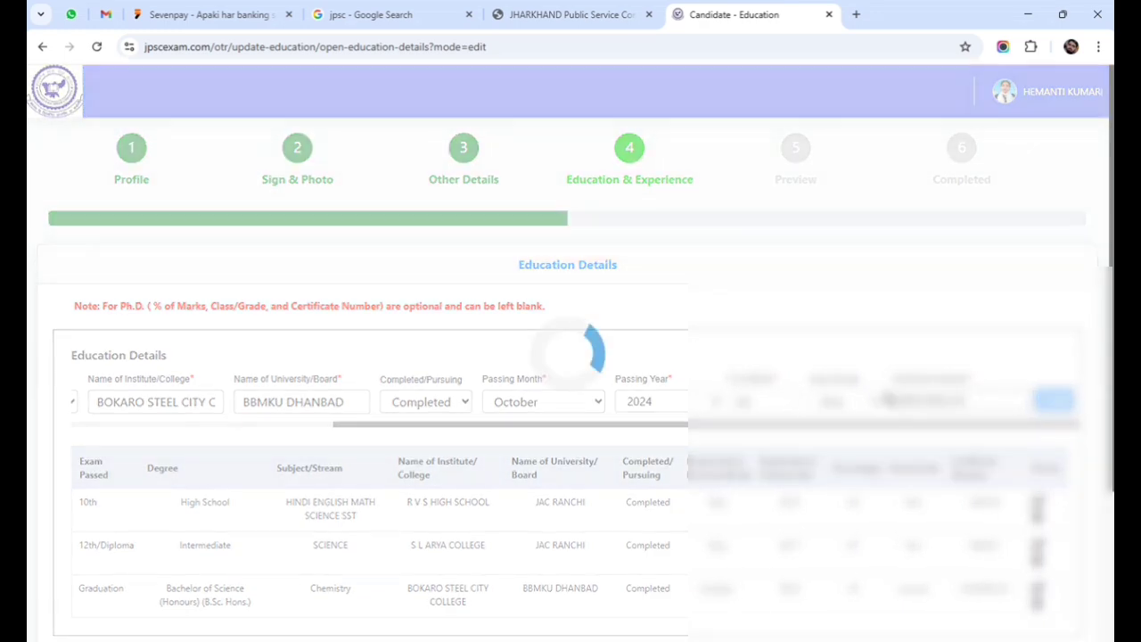
{"action": "left_click", "coordinate": [703, 159]}
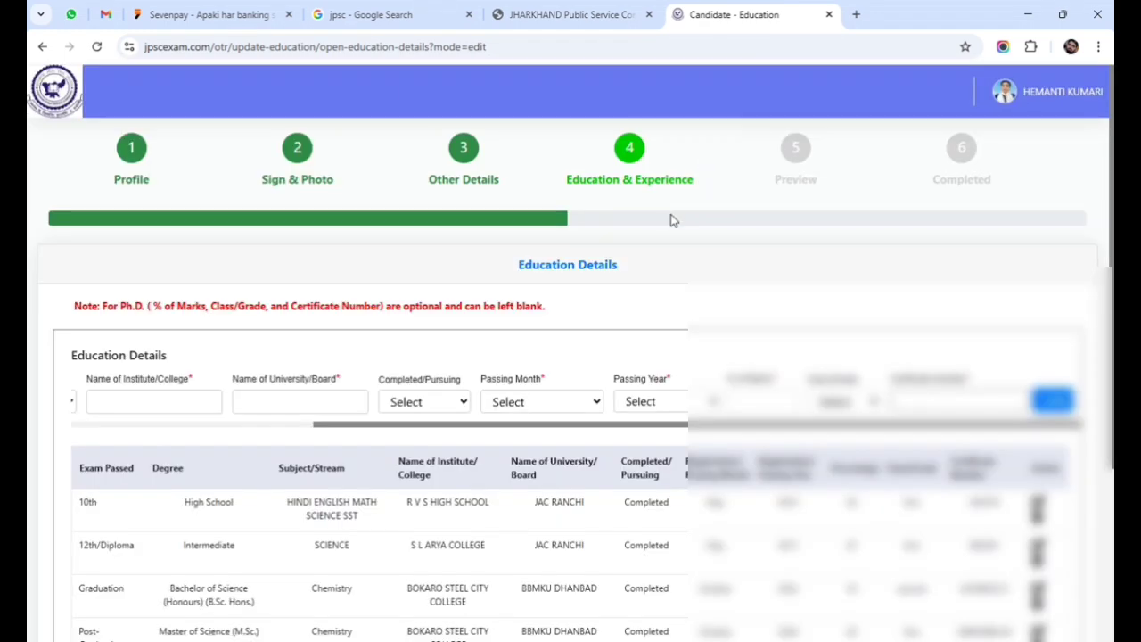
- Save the education details with Save & Next and confirm
{"action": "scroll", "coordinate": [896, 532], "scroll_direction": "down", "scroll_amount": 3}
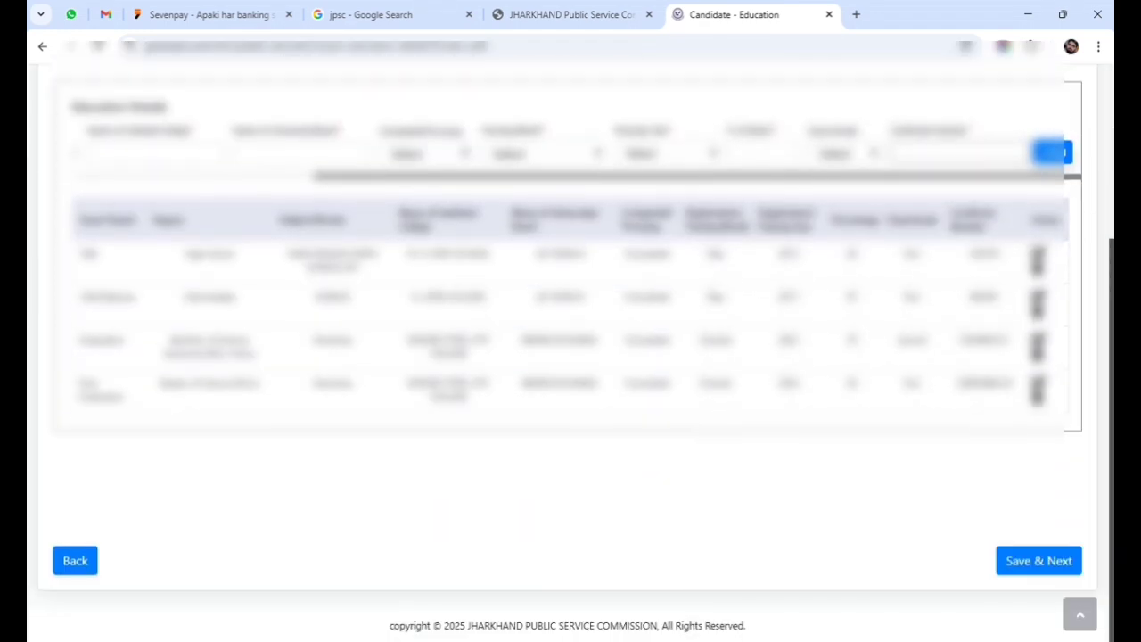
{"action": "left_click", "coordinate": [1040, 573]}
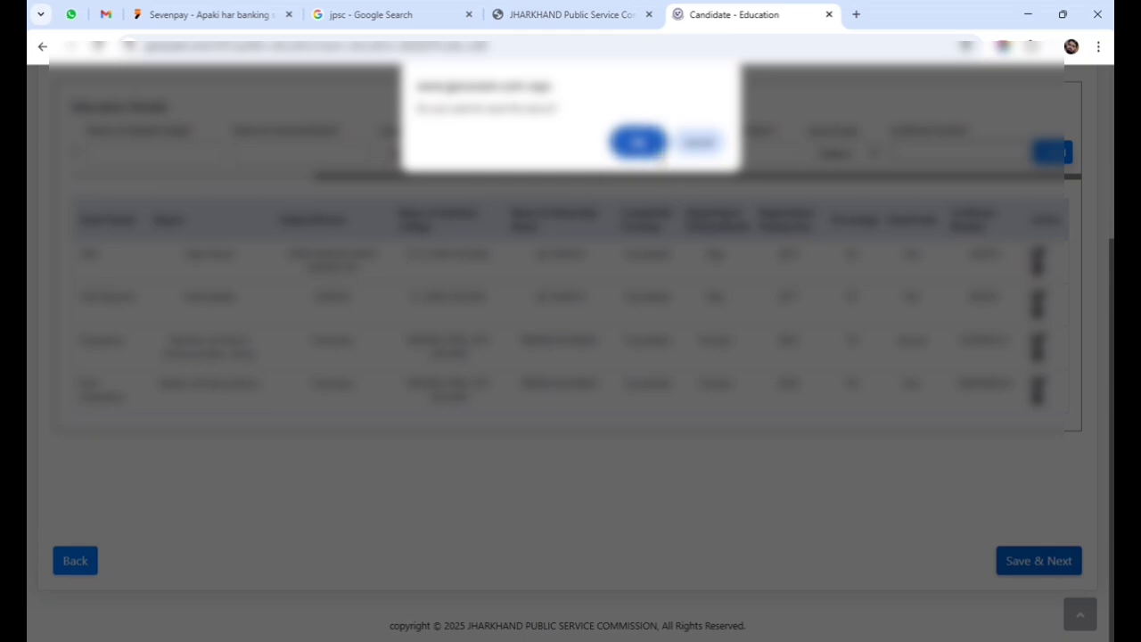
{"action": "left_click", "coordinate": [654, 145]}
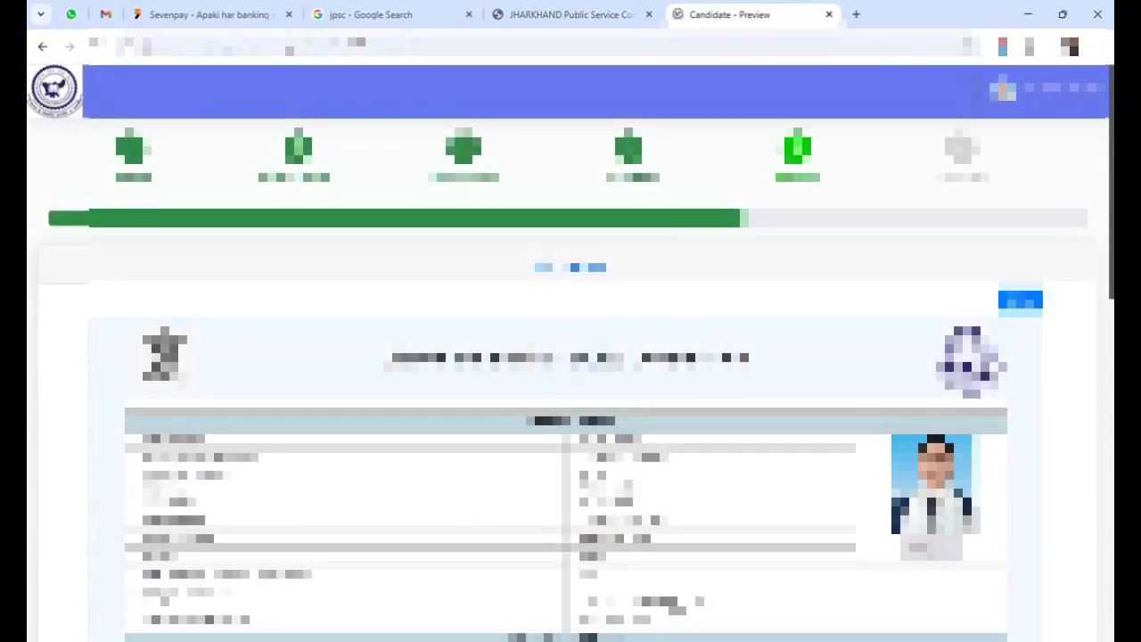
- Accept the declaration and signature checkboxes on the preview and confirm final submission
{"action": "scroll", "coordinate": [571, 357], "scroll_direction": "down", "scroll_amount": 15}
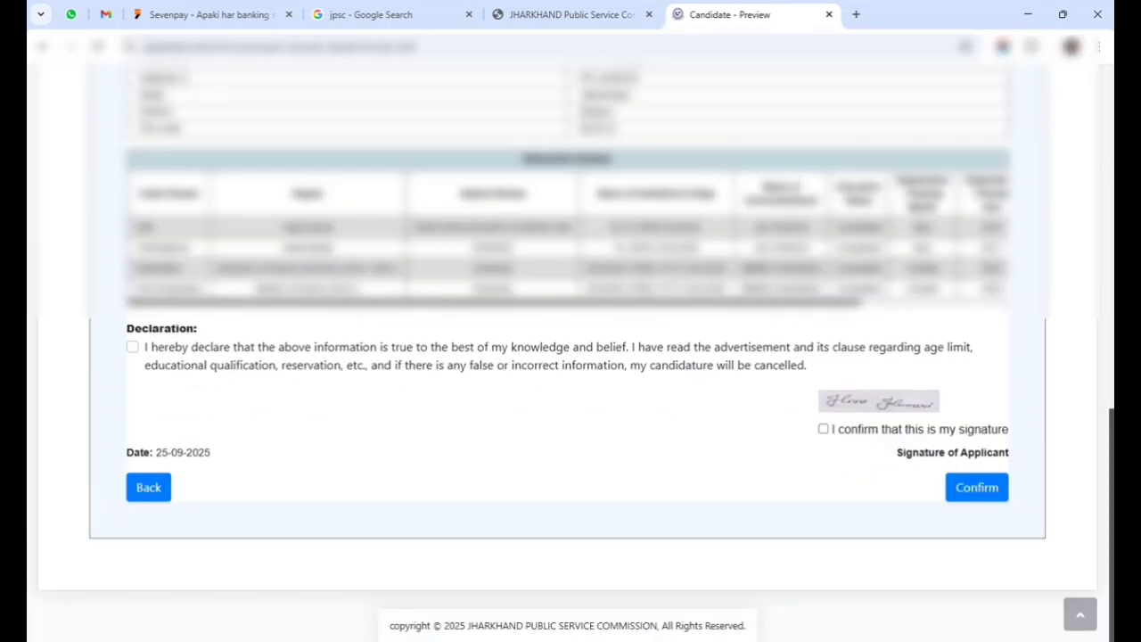
{"action": "left_click", "coordinate": [133, 348]}
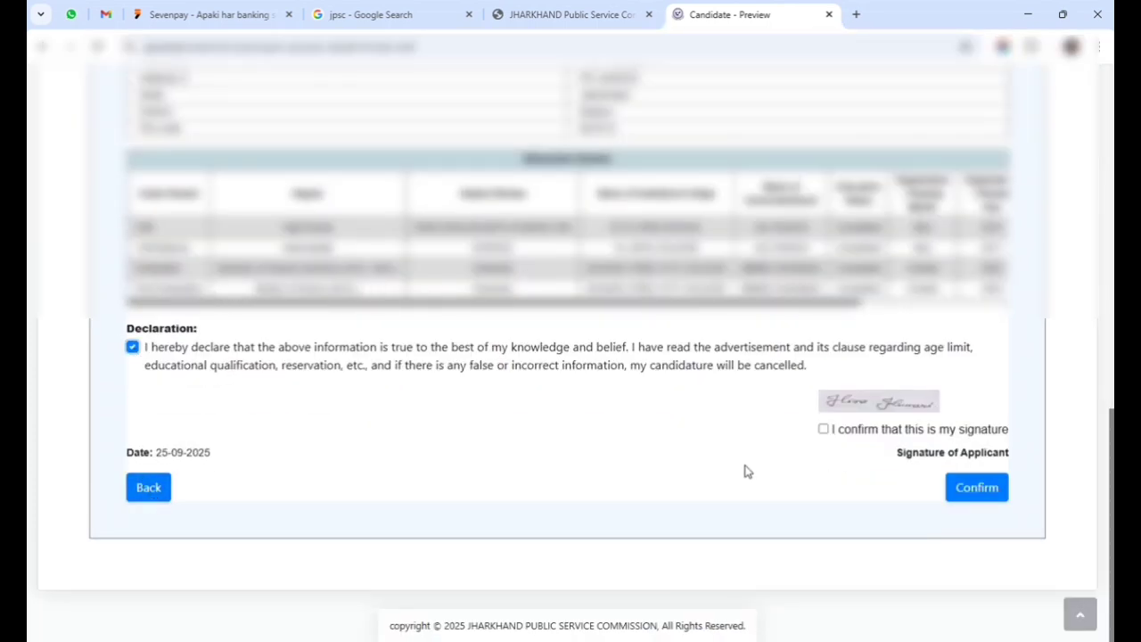
{"action": "left_click", "coordinate": [824, 429]}
{"action": "left_click", "coordinate": [982, 488]}
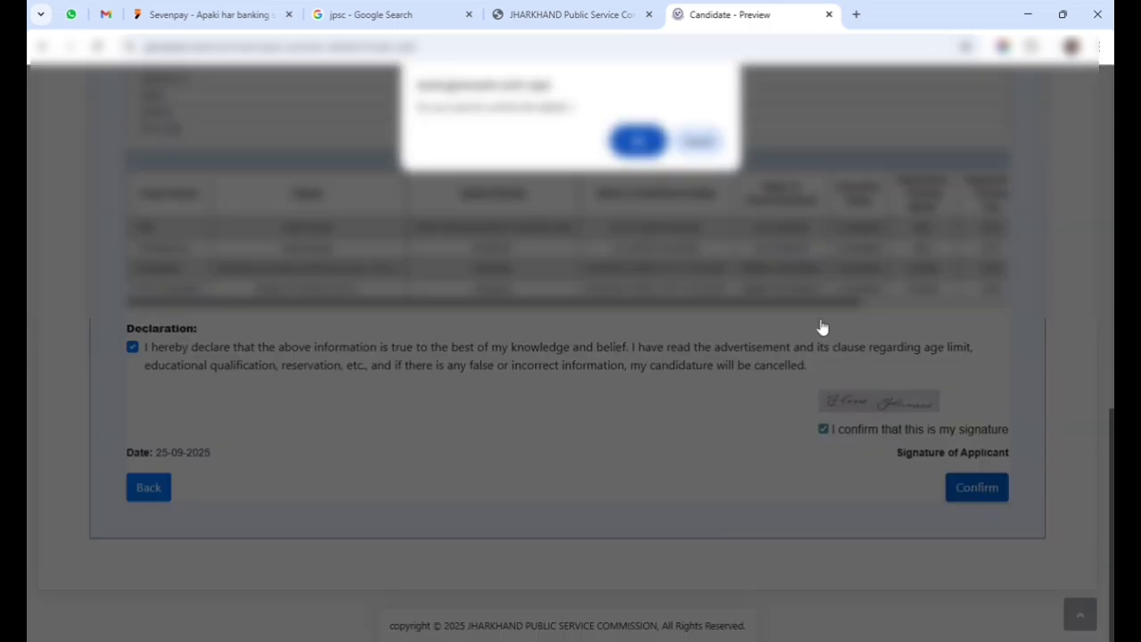
{"action": "left_click", "coordinate": [638, 143]}
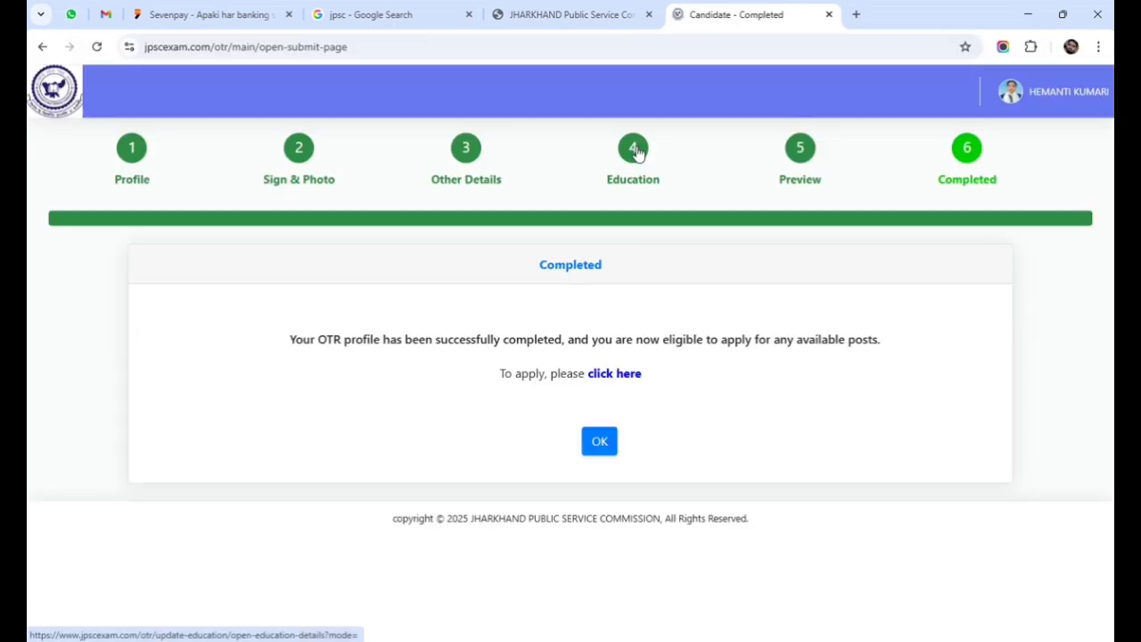
- Open the posts list, view the JET-2024 notification and choose Apply Now
{"action": "left_click", "coordinate": [625, 378]}
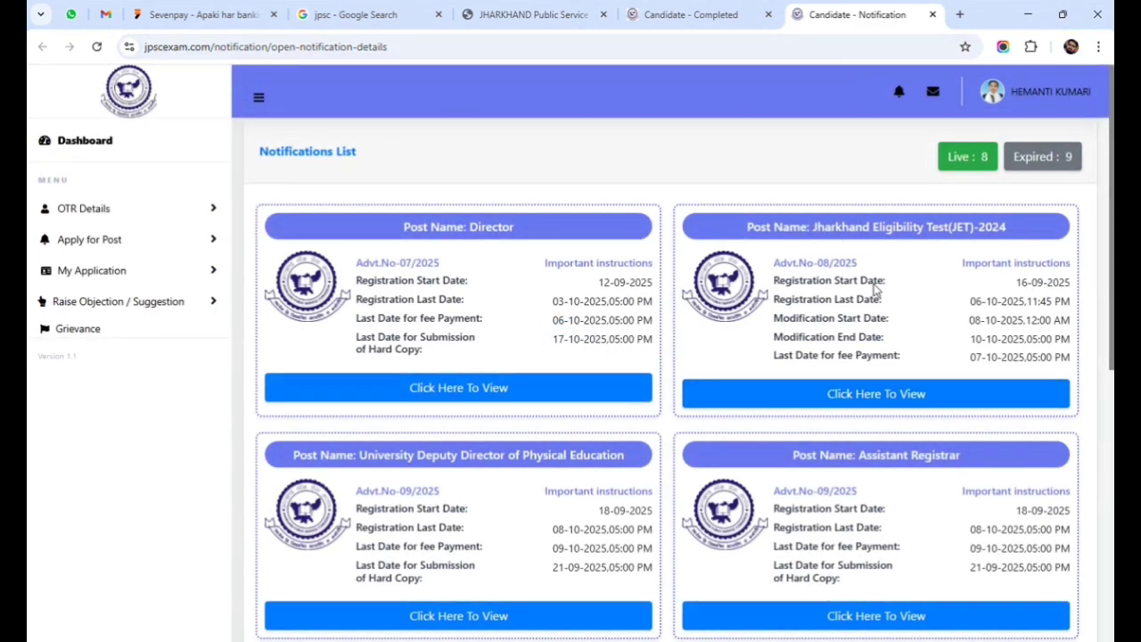
{"action": "left_click", "coordinate": [870, 395]}
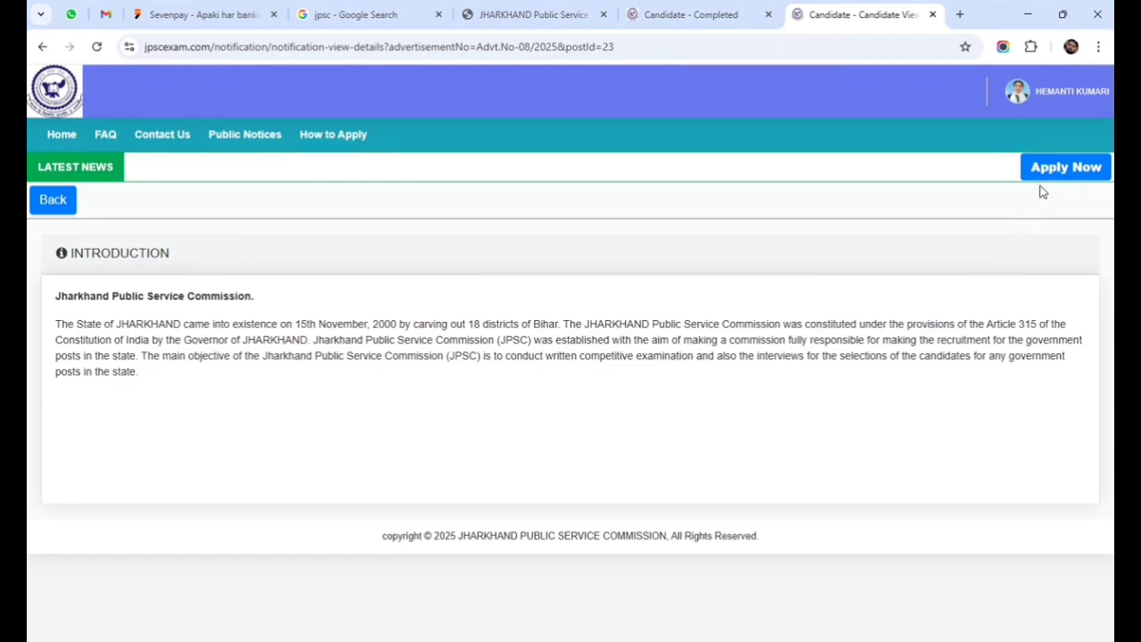
{"action": "left_click", "coordinate": [1045, 179]}
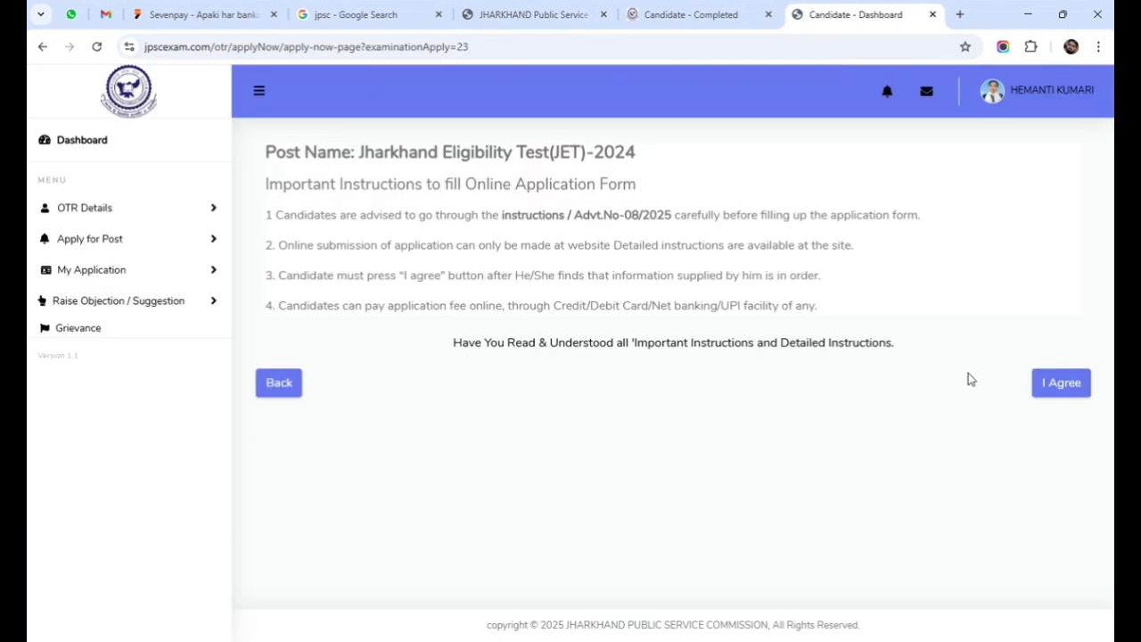
- Agree to the instructions and select the 10th, 12th, Graduation and Post-Graduation records
{"action": "left_click", "coordinate": [1063, 390]}
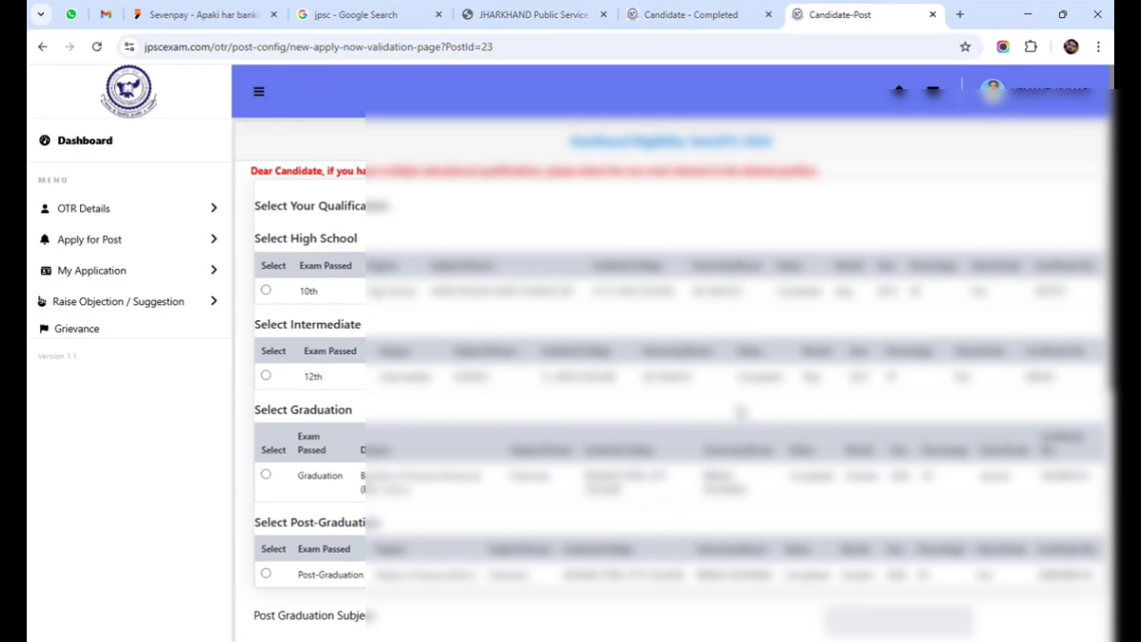
{"action": "scroll", "coordinate": [1097, 357], "scroll_direction": "down", "scroll_amount": 5}
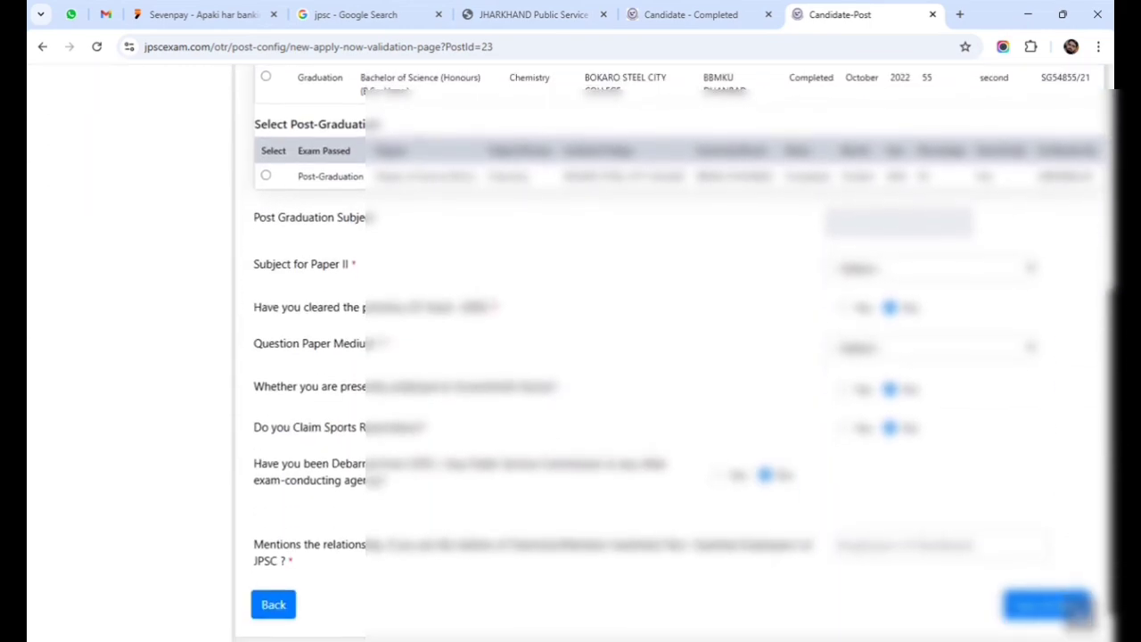
{"action": "scroll", "coordinate": [1079, 612], "scroll_direction": "up", "scroll_amount": 6}
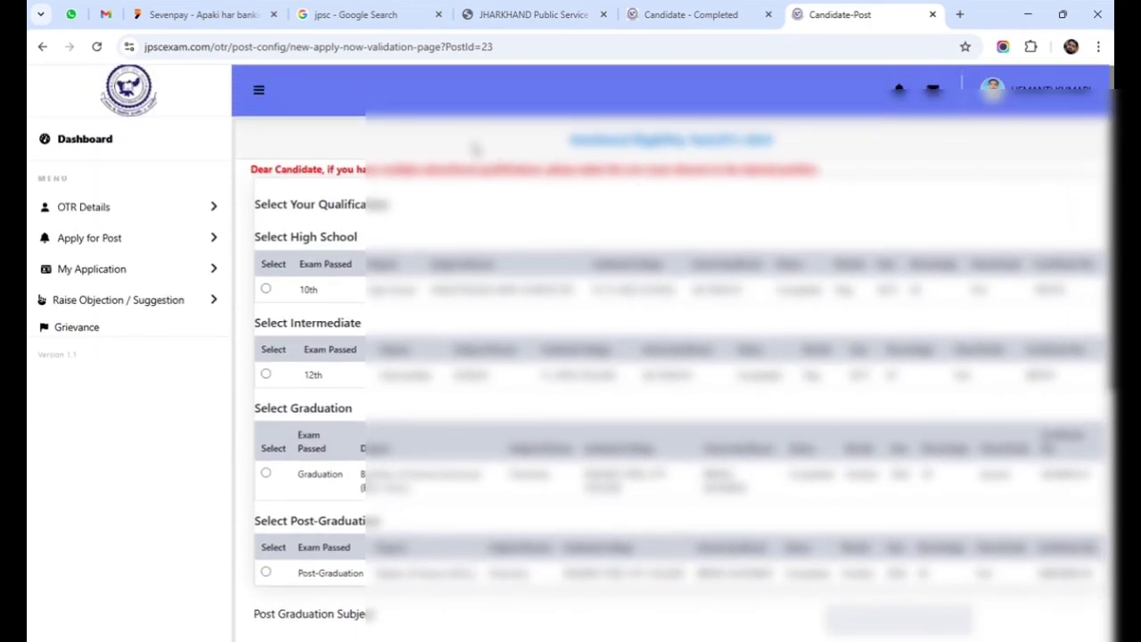
{"action": "left_click", "coordinate": [266, 288]}
{"action": "left_click", "coordinate": [266, 374]}
{"action": "left_click", "coordinate": [266, 474]}
{"action": "scroll", "coordinate": [270, 477], "scroll_direction": "down", "scroll_amount": 3}
{"action": "left_click", "coordinate": [267, 347]}
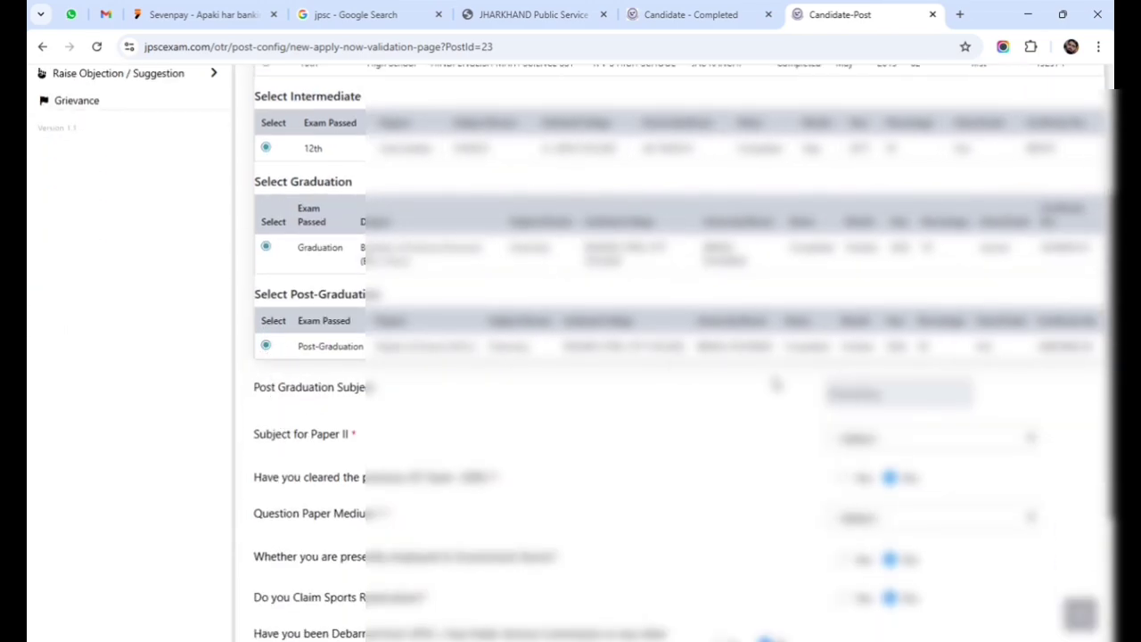
- Choose Paper II 701-Chemical Sciences, Hindi medium and relationship NA, then save and confirm
{"action": "scroll", "coordinate": [879, 428], "scroll_direction": "down", "scroll_amount": 2}
{"action": "left_click", "coordinate": [879, 287]}
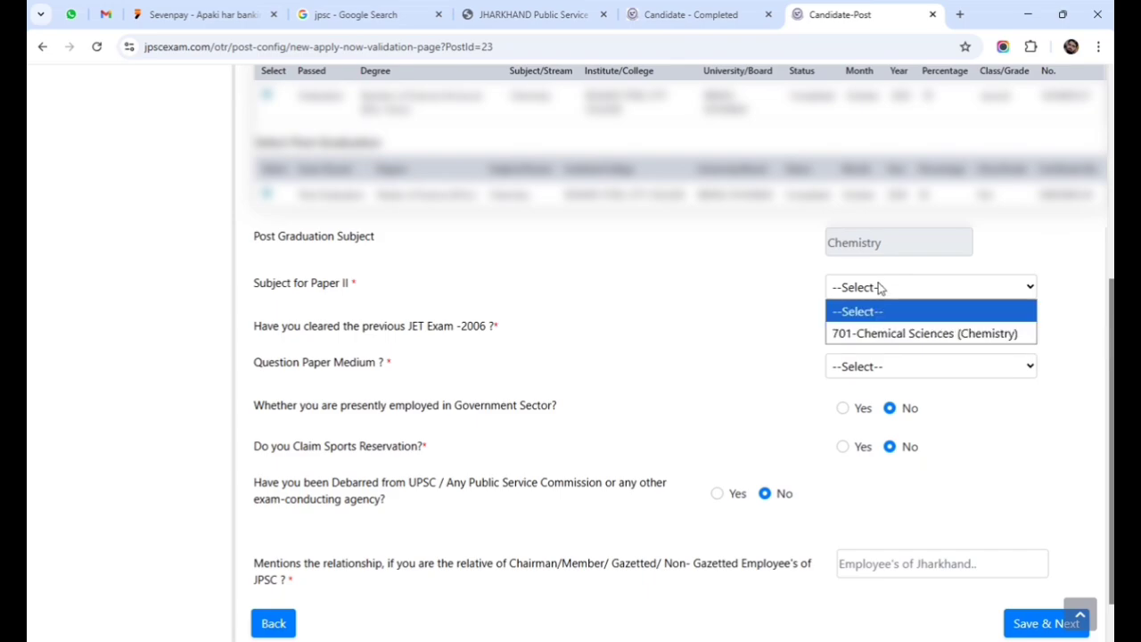
{"action": "left_click", "coordinate": [894, 334]}
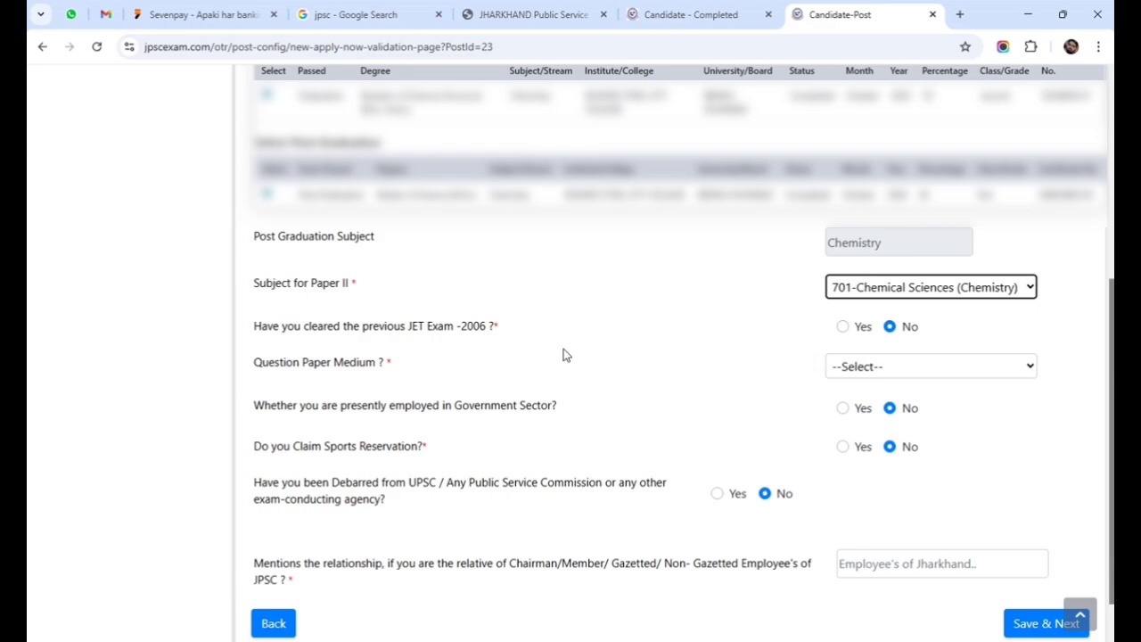
{"action": "left_click", "coordinate": [883, 366]}
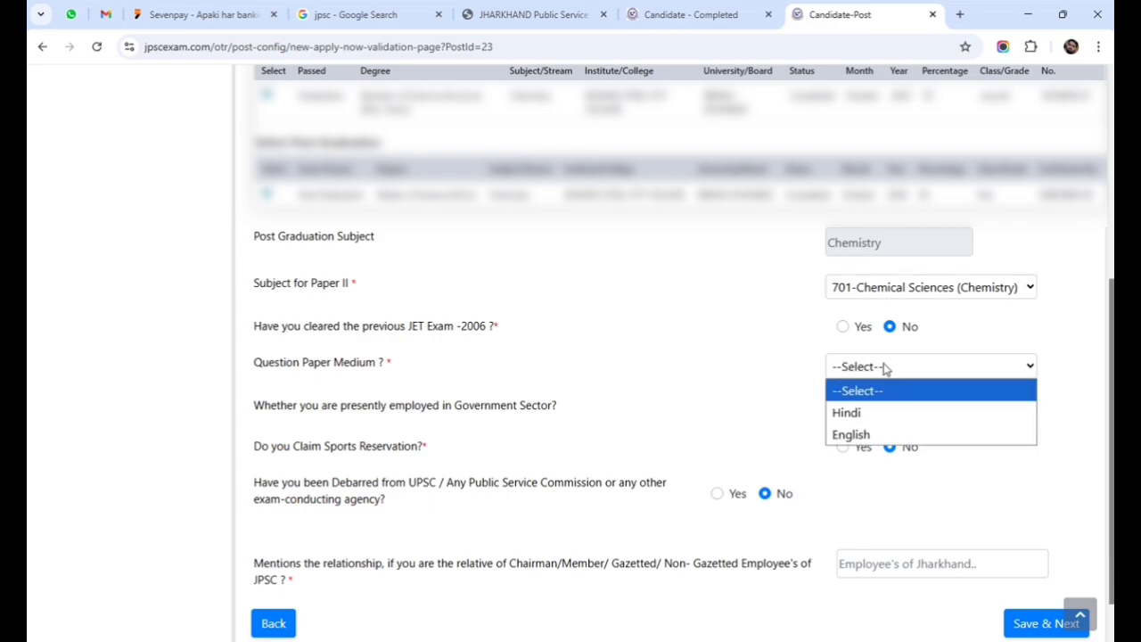
{"action": "left_click", "coordinate": [872, 414]}
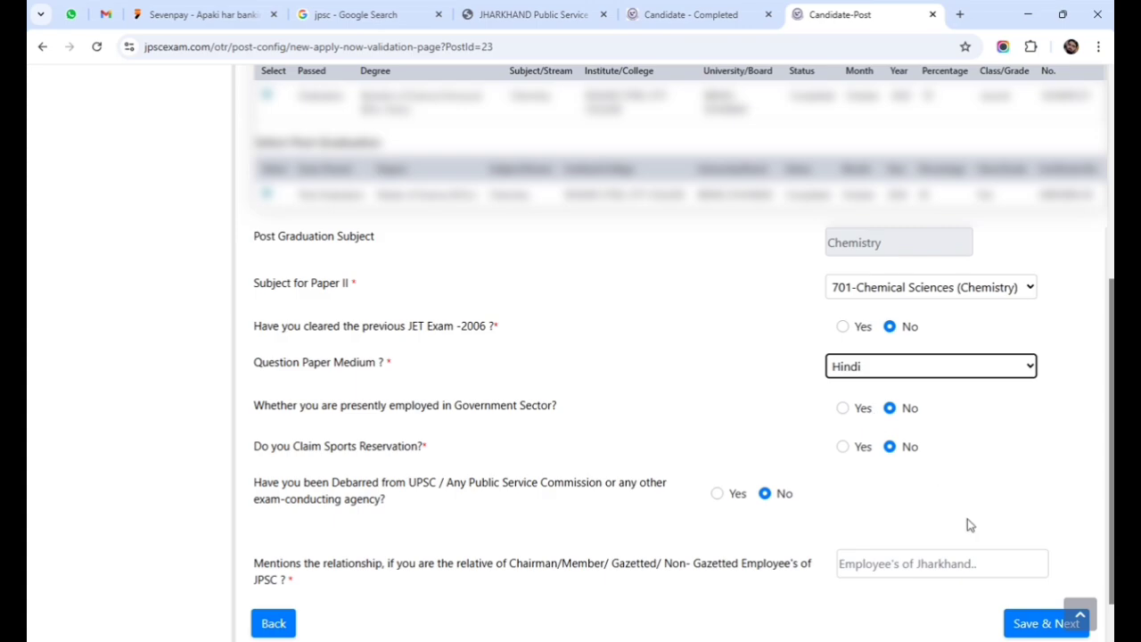
{"action": "scroll", "coordinate": [916, 483], "scroll_direction": "down", "scroll_amount": 1}
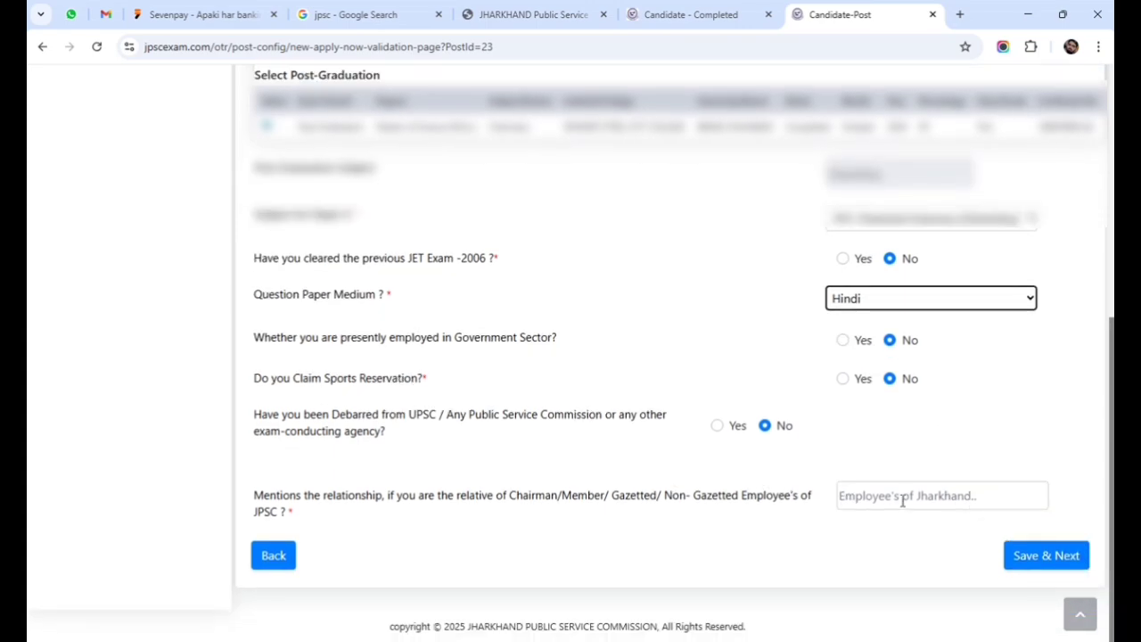
{"action": "left_click", "coordinate": [951, 500]}
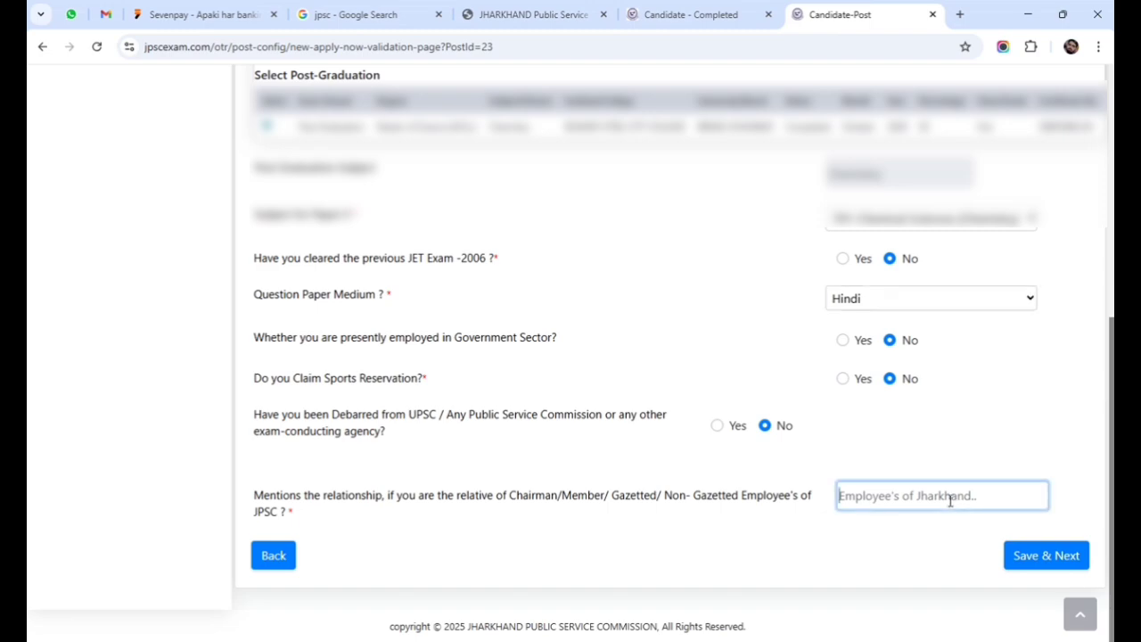
{"action": "type", "text": "NA"}
{"action": "left_click", "coordinate": [1061, 560]}
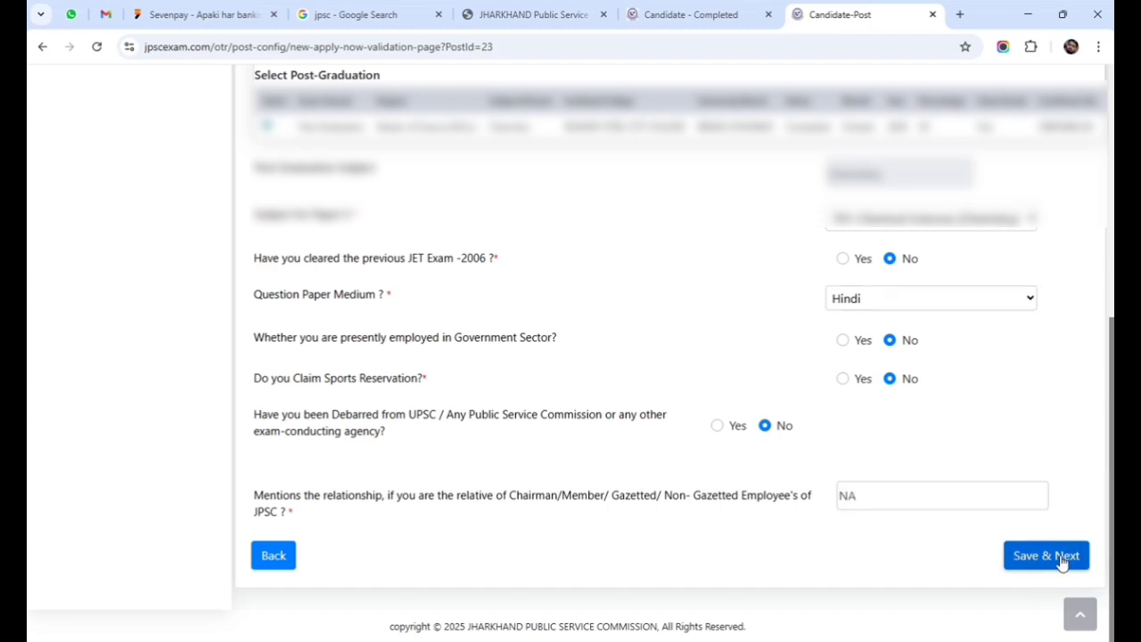
{"action": "left_click", "coordinate": [645, 143]}
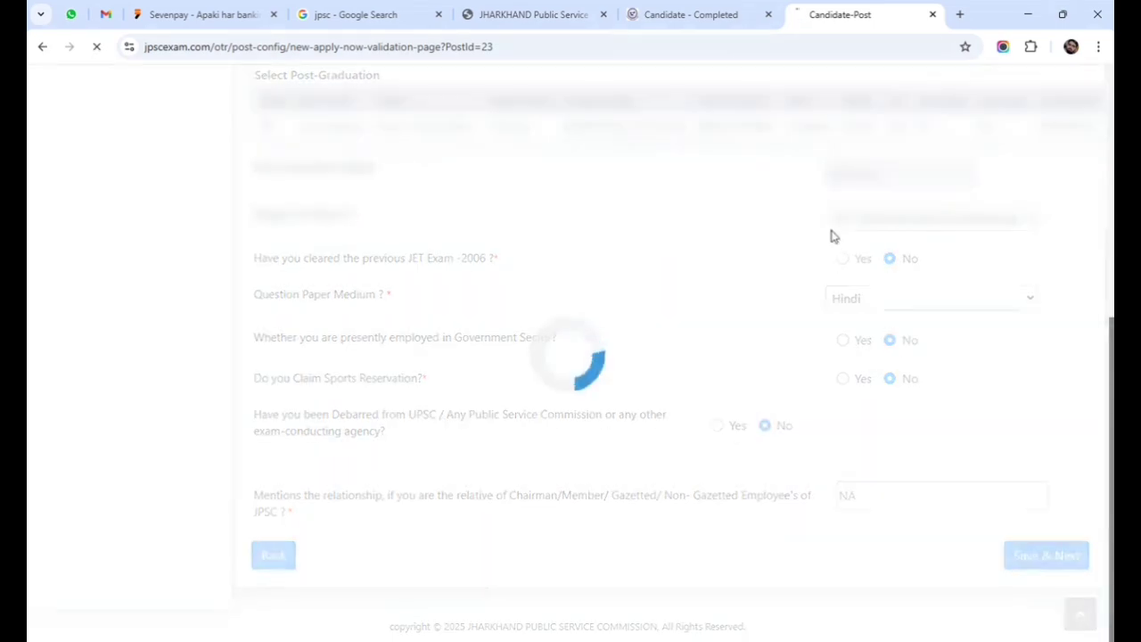
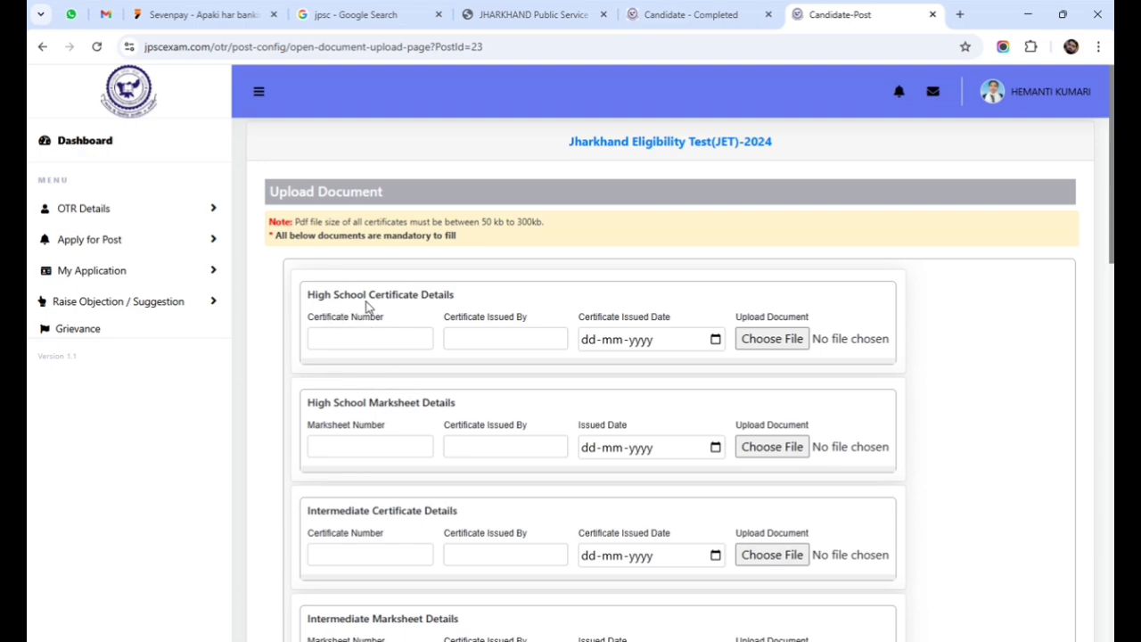
- Review the first, second and third preference exam city options
{"action": "scroll", "coordinate": [436, 428], "scroll_direction": "down", "scroll_amount": 3}
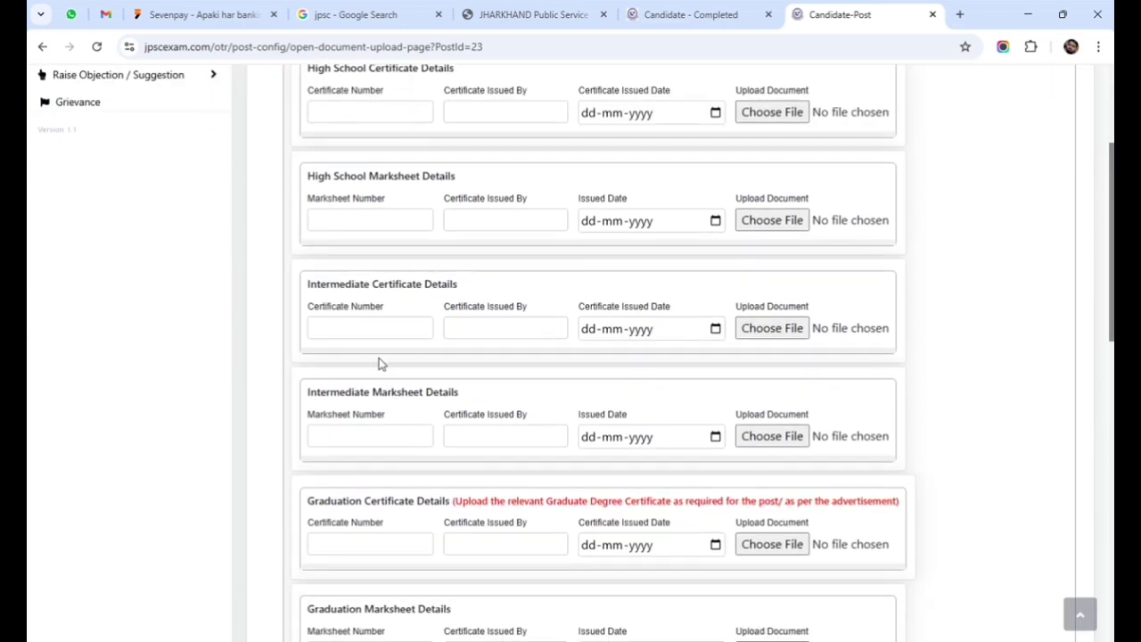
{"action": "scroll", "coordinate": [403, 403], "scroll_direction": "down", "scroll_amount": 2}
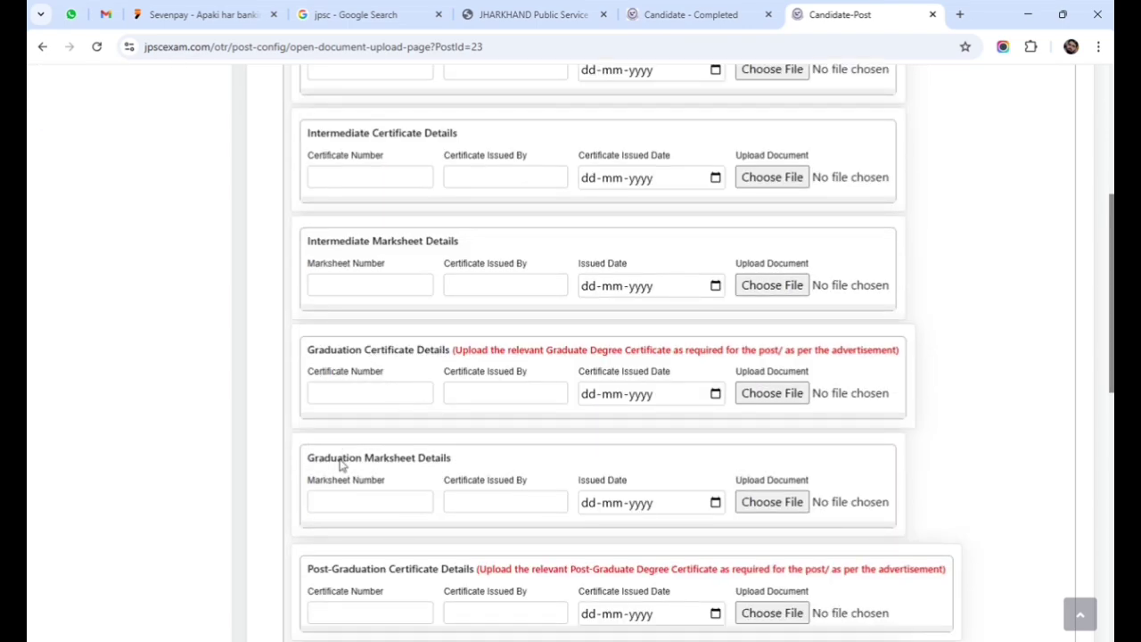
{"action": "scroll", "coordinate": [459, 473], "scroll_direction": "down", "scroll_amount": 3}
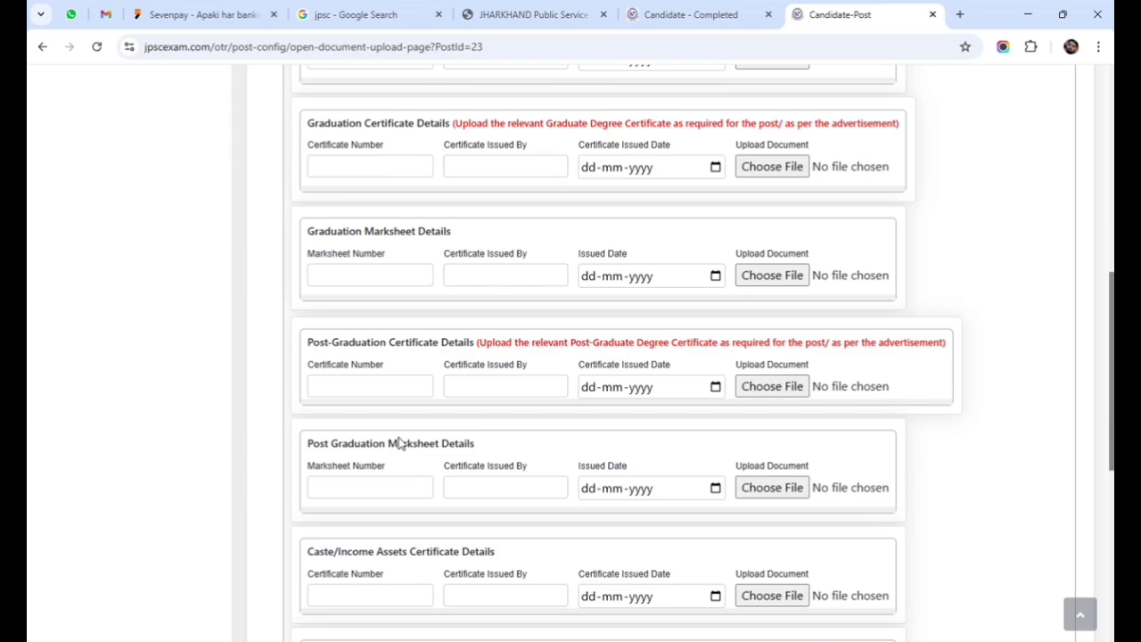
{"action": "scroll", "coordinate": [399, 443], "scroll_direction": "down", "scroll_amount": 4}
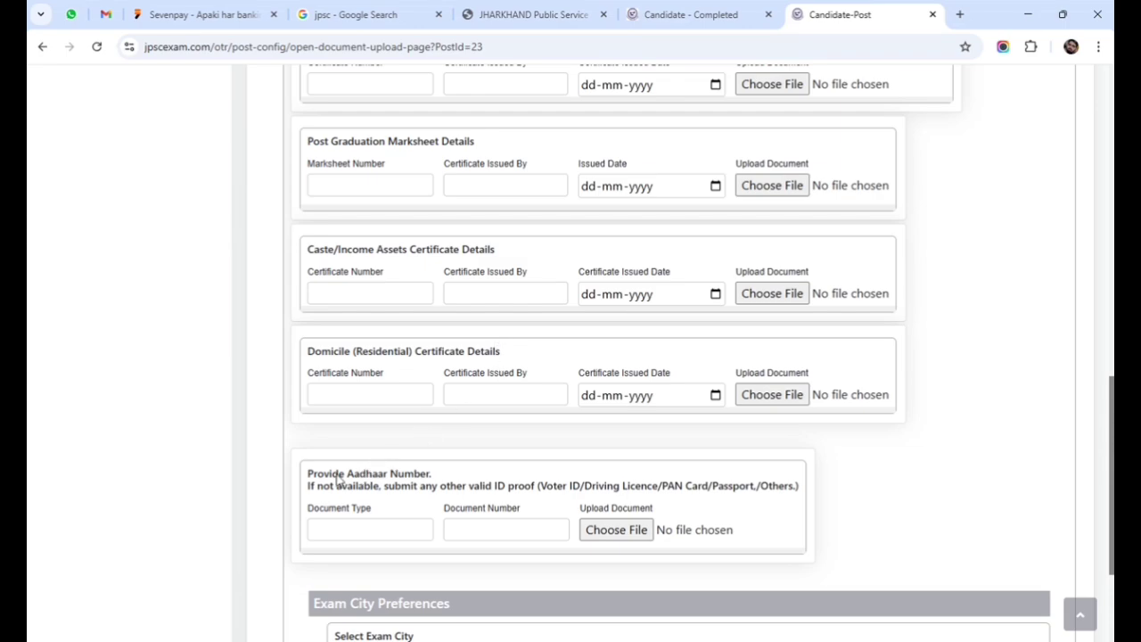
{"action": "scroll", "coordinate": [461, 478], "scroll_direction": "down", "scroll_amount": 3}
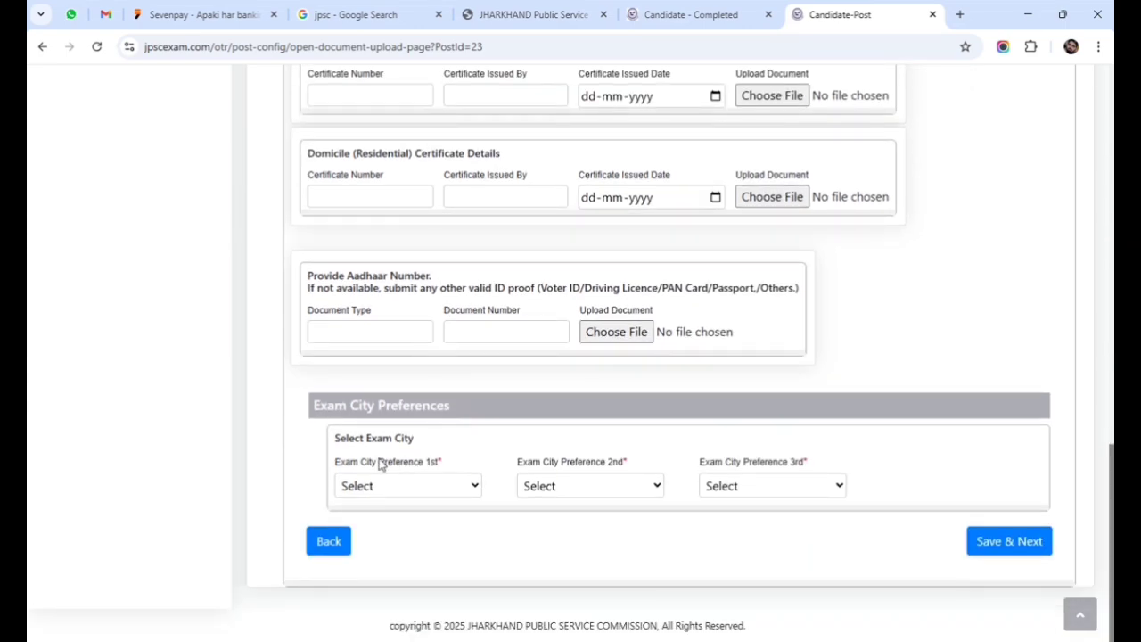
{"action": "left_click", "coordinate": [420, 491]}
{"action": "left_click", "coordinate": [526, 495]}
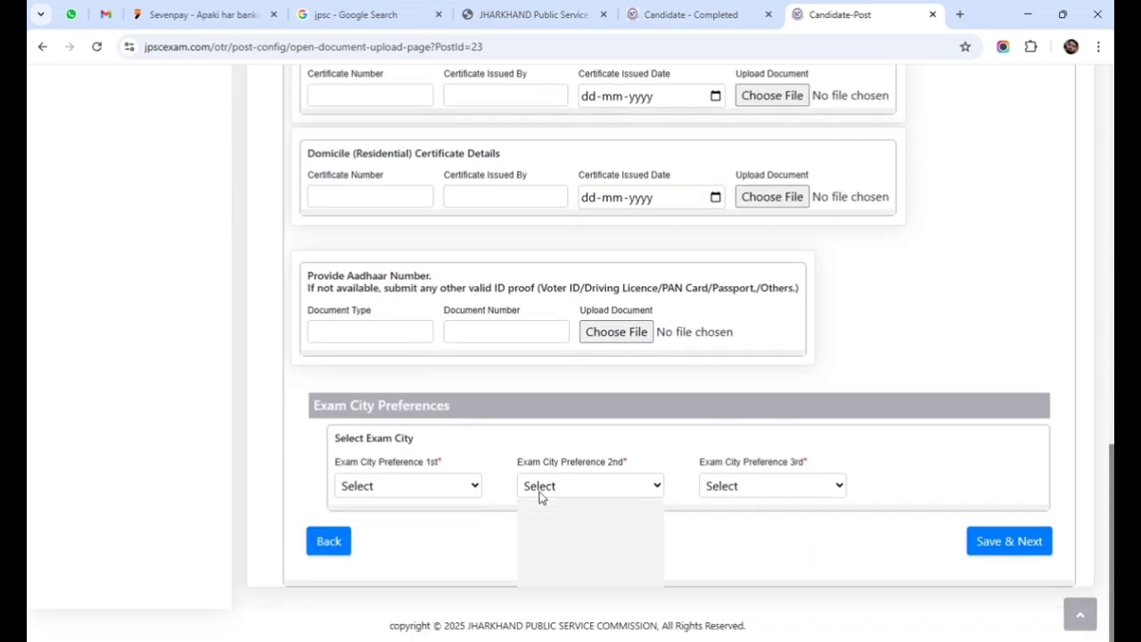
{"action": "left_click", "coordinate": [773, 486]}
{"action": "left_click", "coordinate": [951, 343]}
{"action": "scroll", "coordinate": [912, 362], "scroll_direction": "up", "scroll_amount": 3}
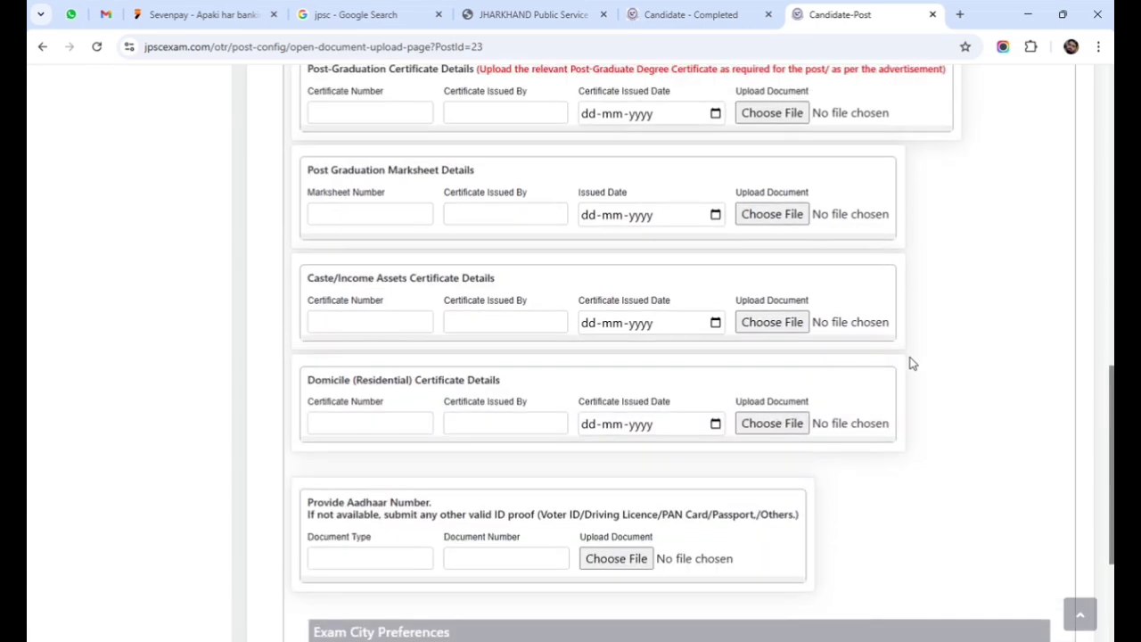
{"action": "scroll", "coordinate": [912, 362], "scroll_direction": "up", "scroll_amount": 5}
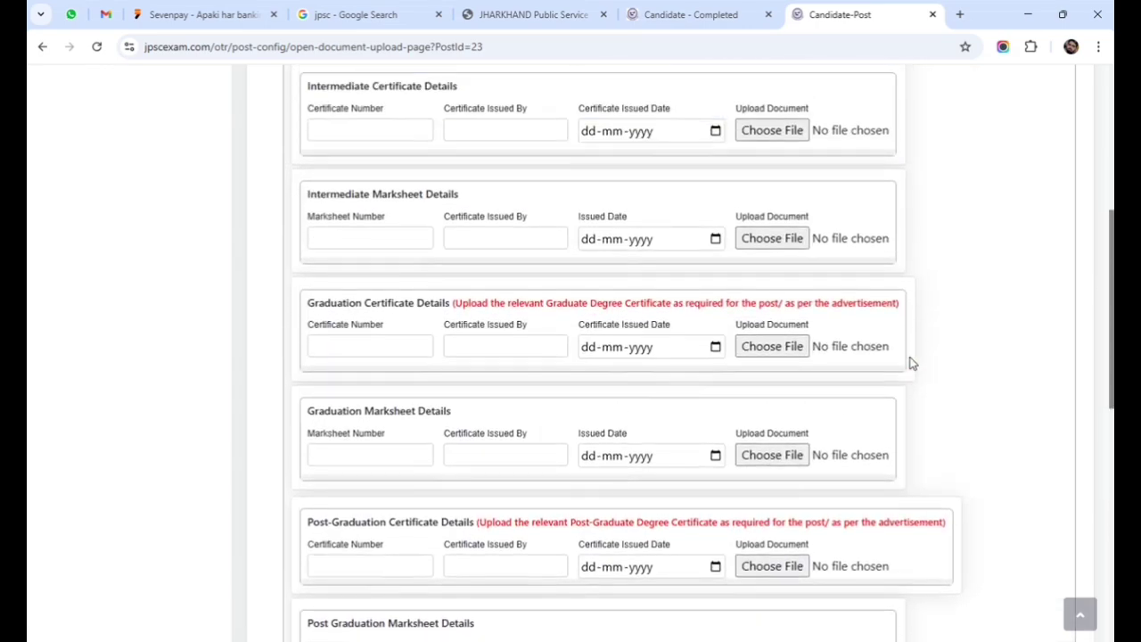
{"action": "scroll", "coordinate": [912, 362], "scroll_direction": "up", "scroll_amount": 5}
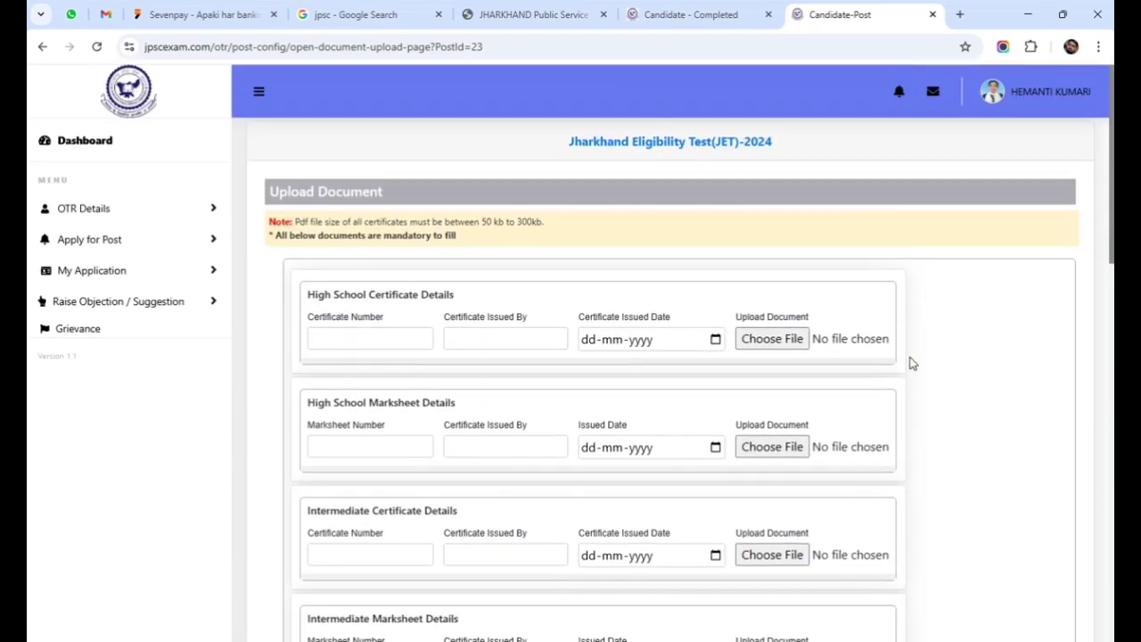
- Enter the High School certificate number and issuer JAC RANCHI
{"action": "left_click", "coordinate": [334, 332]}
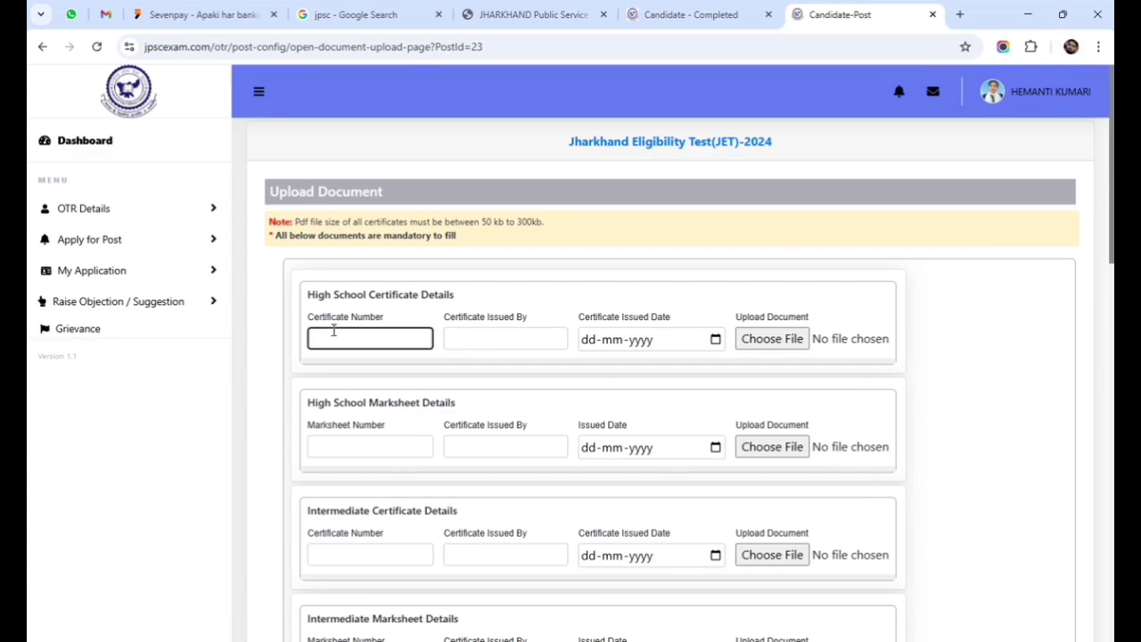
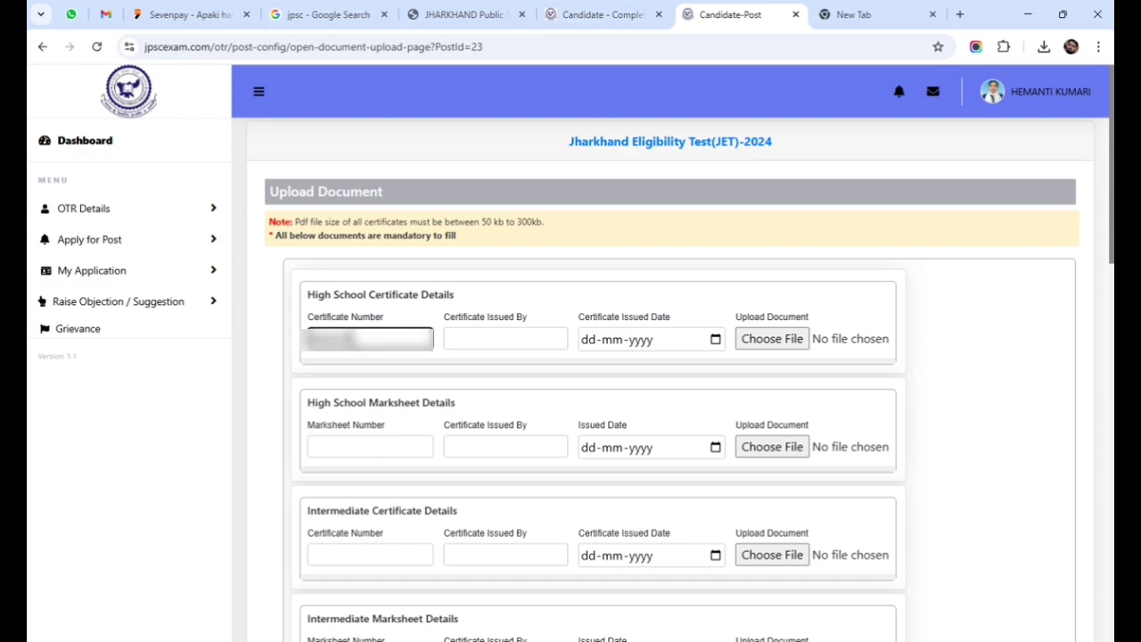
{"action": "left_click", "coordinate": [530, 332]}
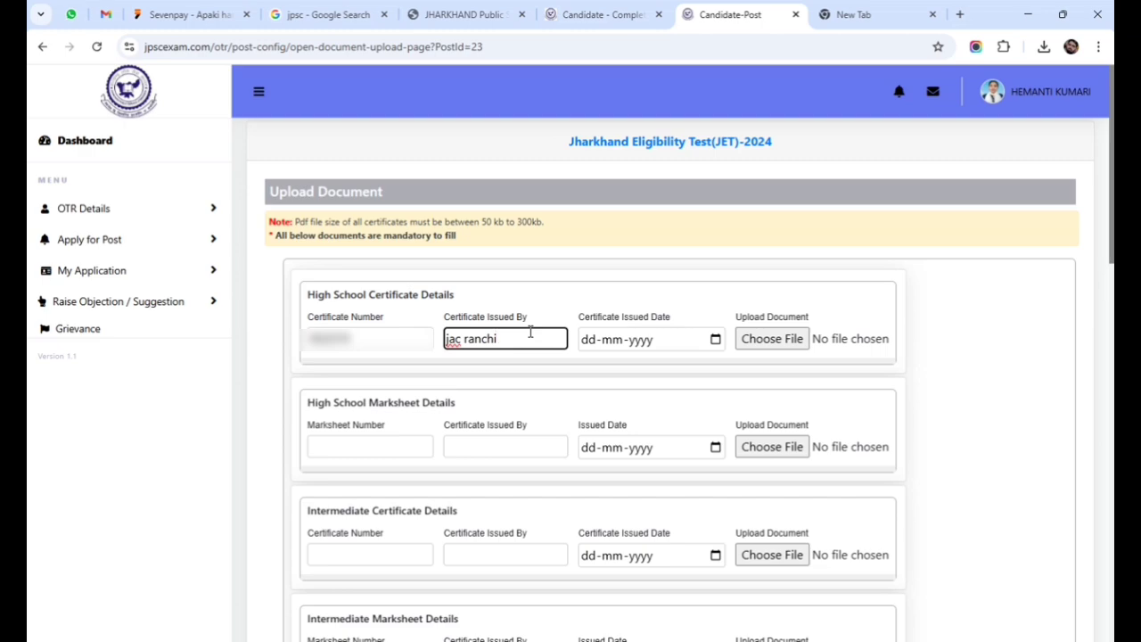
{"action": "type", "text": "jac ranchi"}
{"action": "key", "text": "BackSpace"}
{"action": "key", "text": "BackSpace"}
{"action": "key", "text": "BackSpace"}
{"action": "key", "text": "BackSpace"}
{"action": "key", "text": "BackSpace"}
{"action": "key", "text": "BackSpace"}
{"action": "key", "text": "BackSpace"}
- Set the certificate issue date to 02-09-2017 and attach 10CERTIFICATE.pdf
{"action": "left_click", "coordinate": [586, 346]}
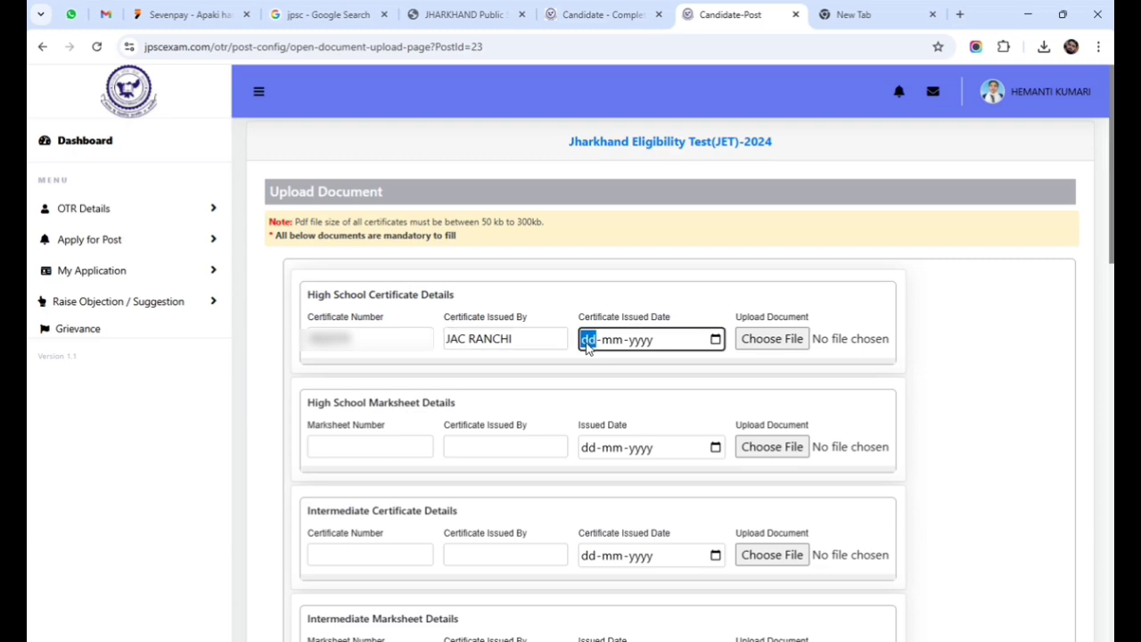
{"action": "left_click", "coordinate": [717, 341]}
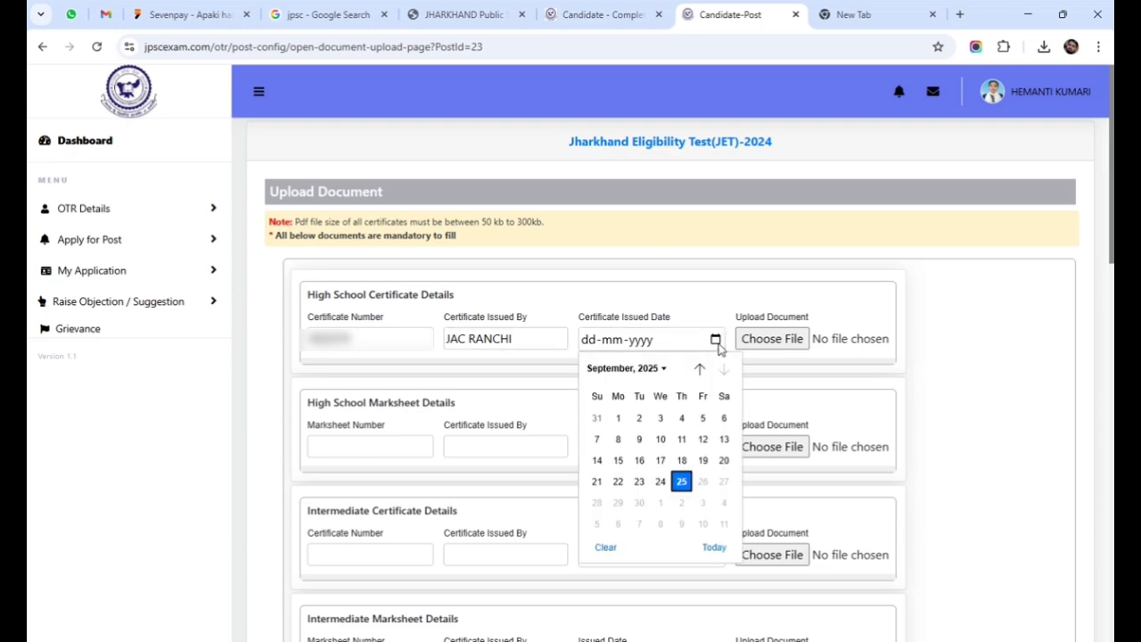
{"action": "left_click", "coordinate": [664, 370]}
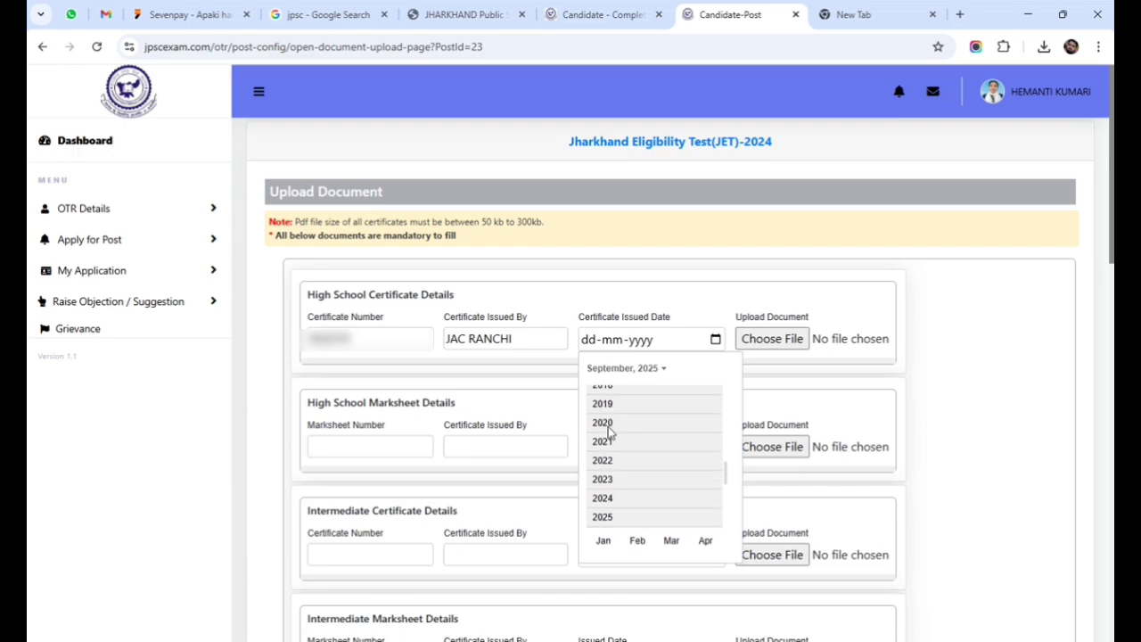
{"action": "scroll", "coordinate": [610, 432], "scroll_direction": "up", "scroll_amount": 2}
{"action": "left_click", "coordinate": [605, 421]}
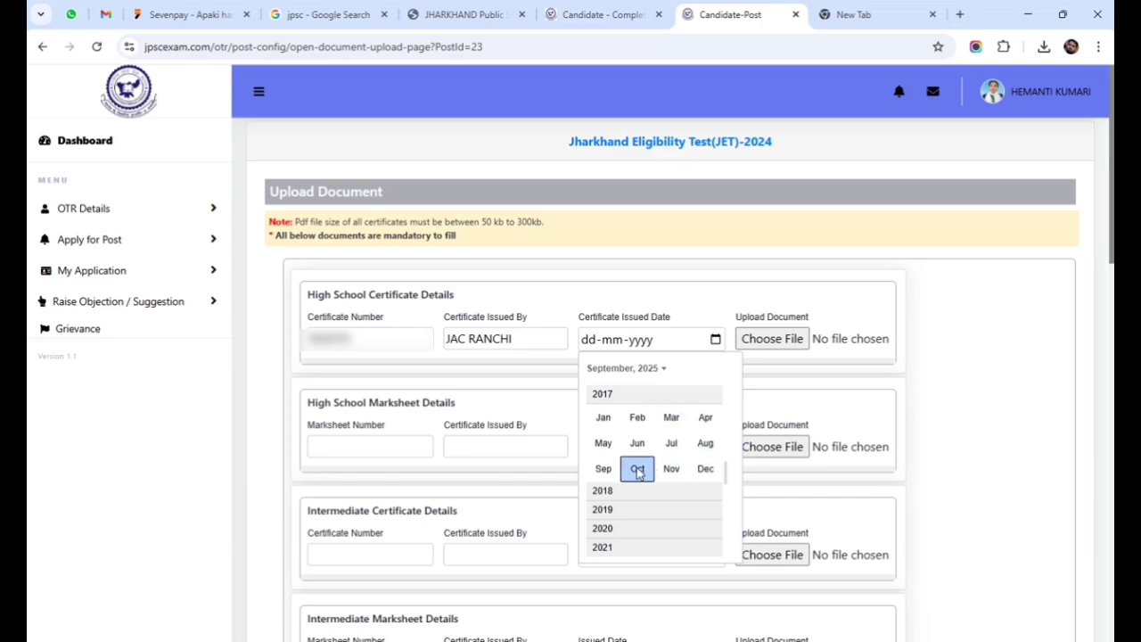
{"action": "left_click", "coordinate": [604, 468]}
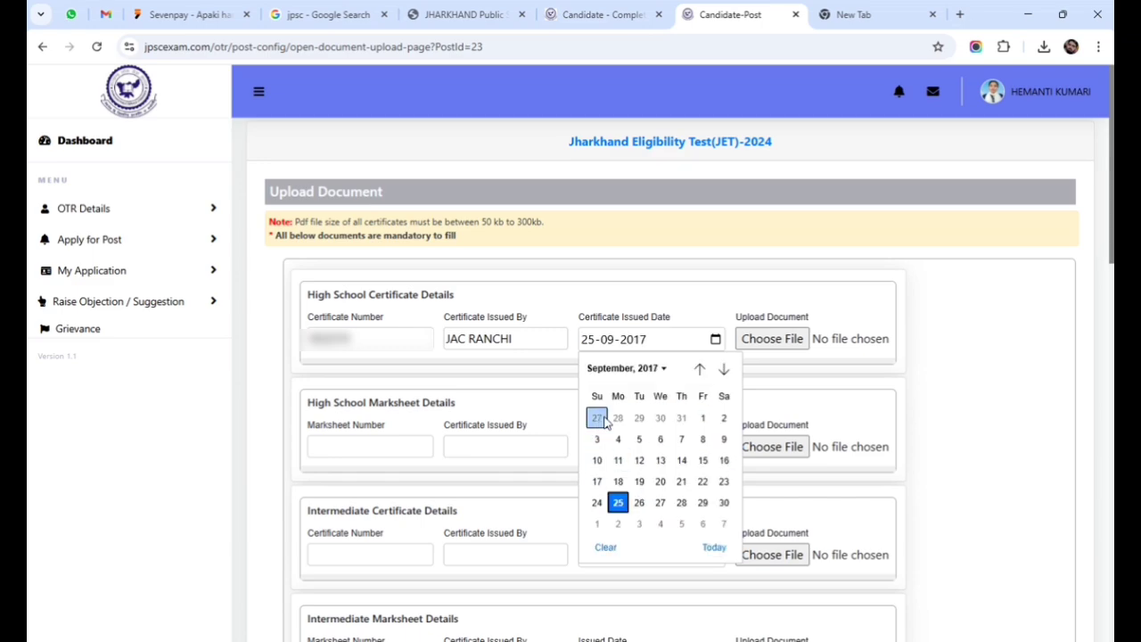
{"action": "left_click", "coordinate": [722, 419]}
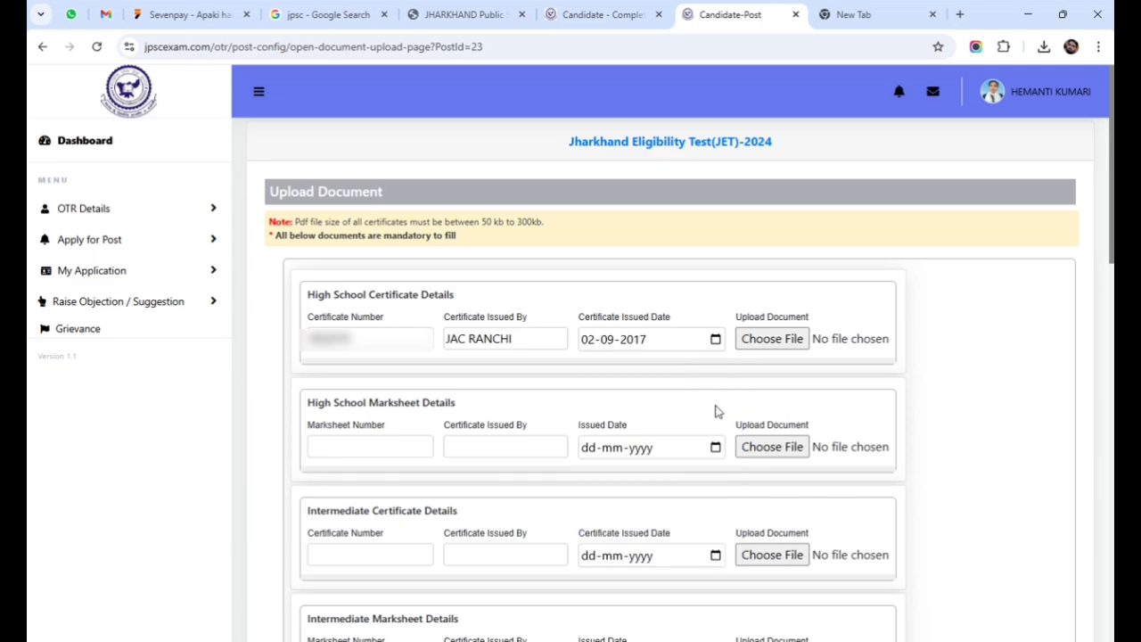
{"action": "left_click", "coordinate": [772, 342]}
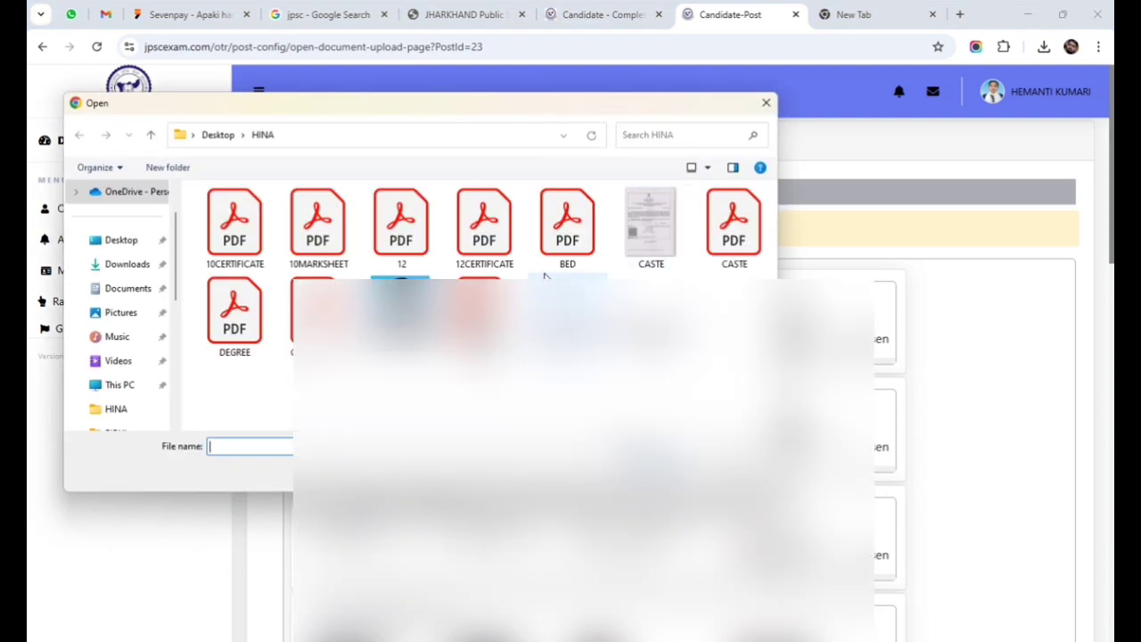
{"action": "left_click_drag", "start_coordinate": [305, 105], "coordinate": [395, 219]}
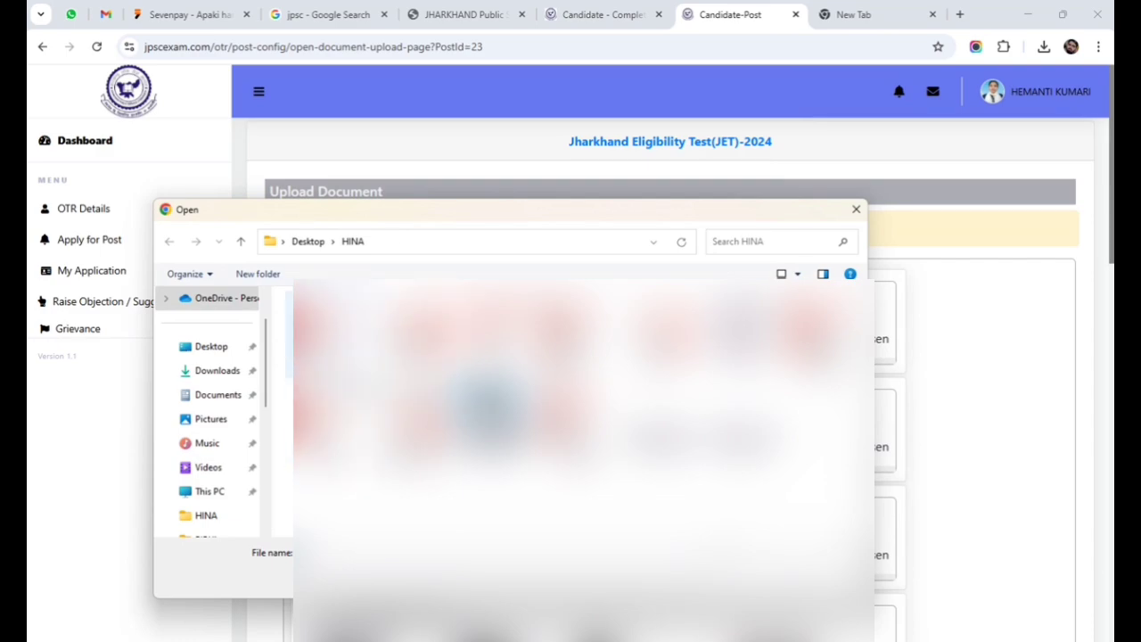
{"action": "double_click", "coordinate": [335, 334]}
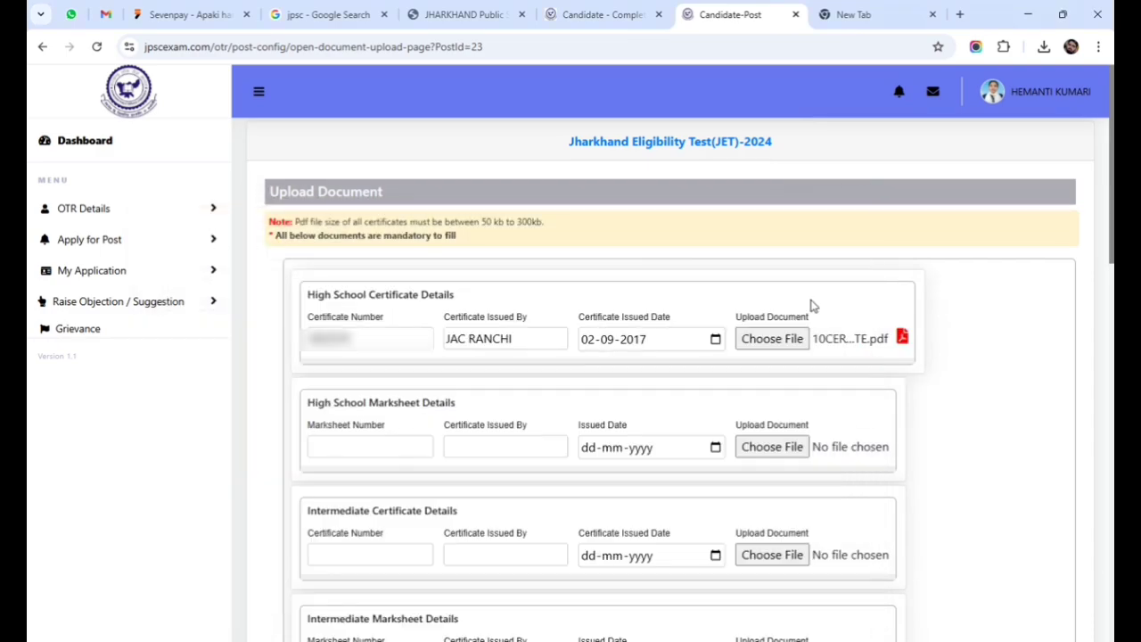
- Enter the High School marksheet number and set its issue date to 05-05-2015
{"action": "left_click", "coordinate": [346, 446]}
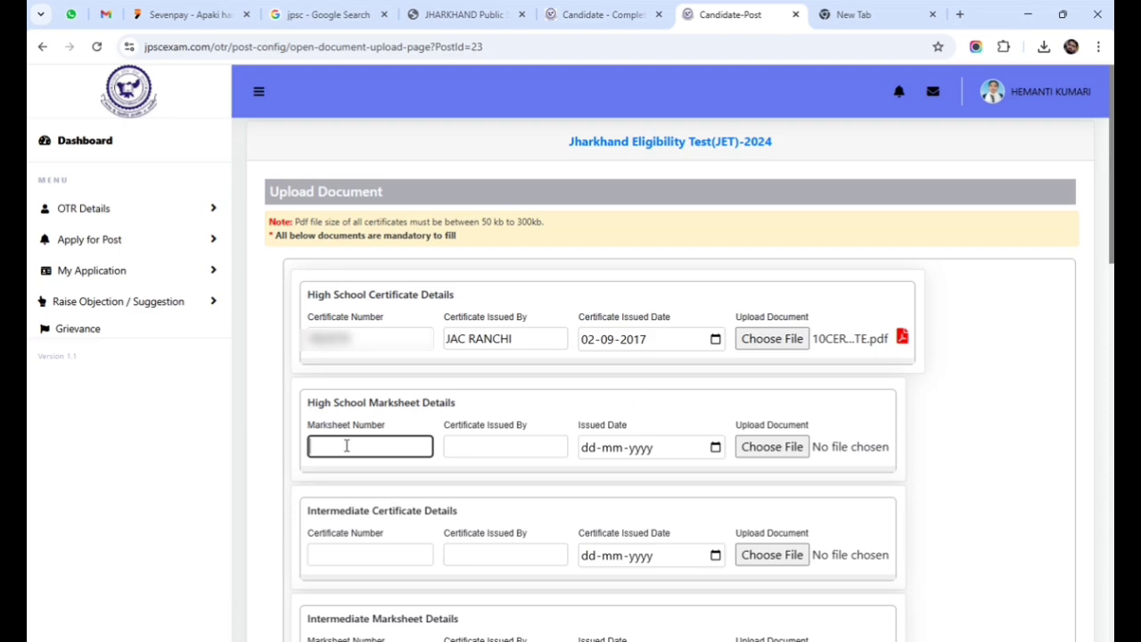
{"action": "type", "text": "0"}
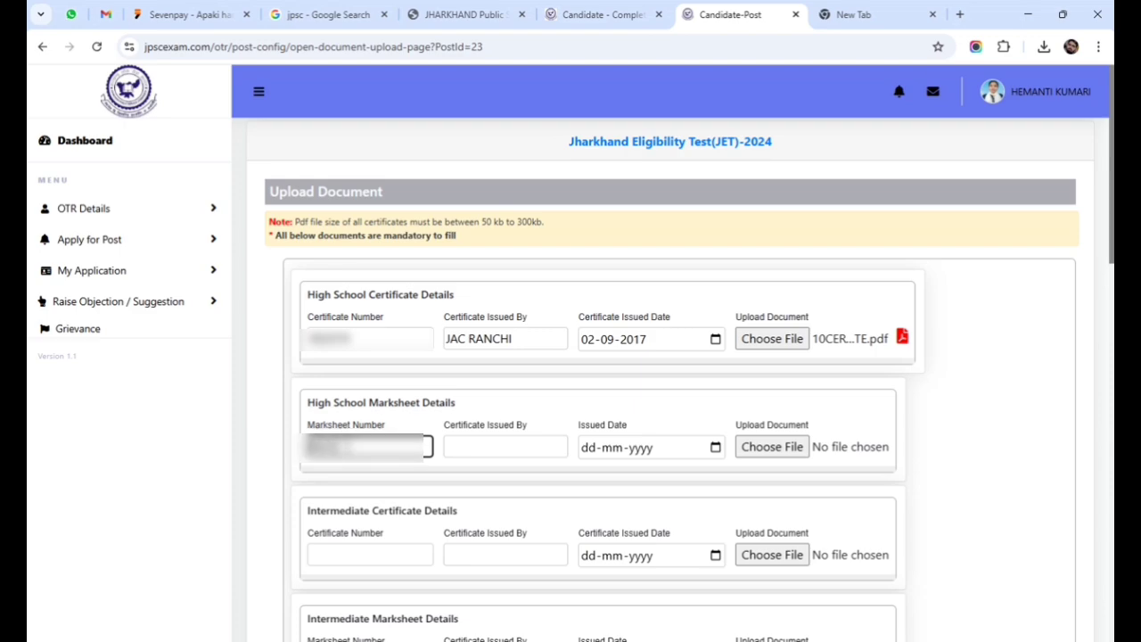
{"action": "left_click", "coordinate": [463, 450]}
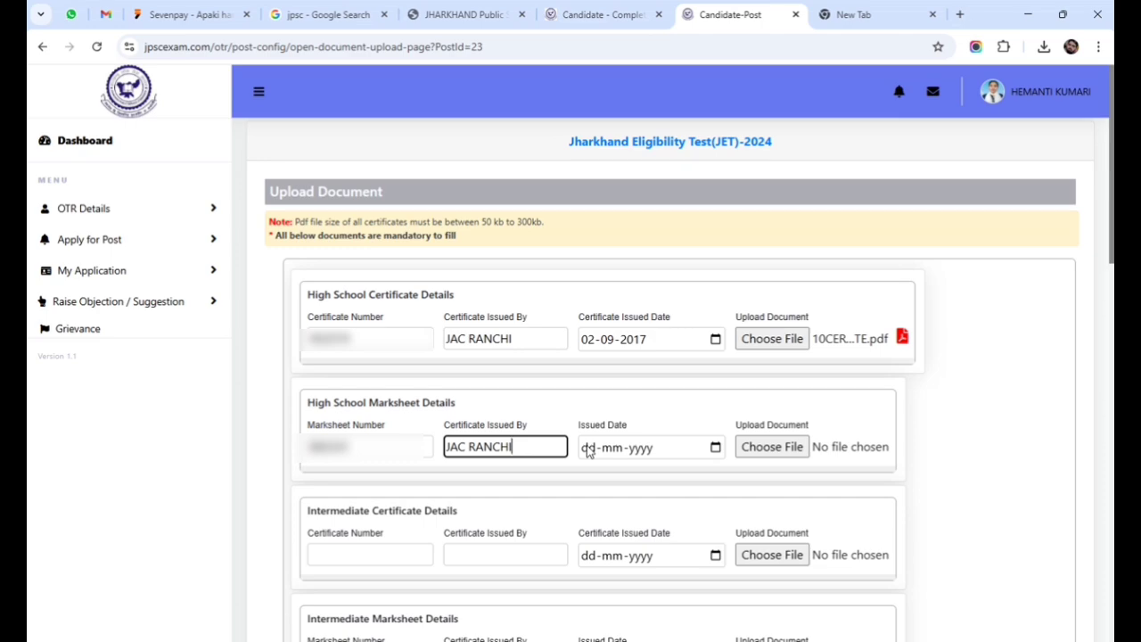
{"action": "left_click", "coordinate": [588, 452]}
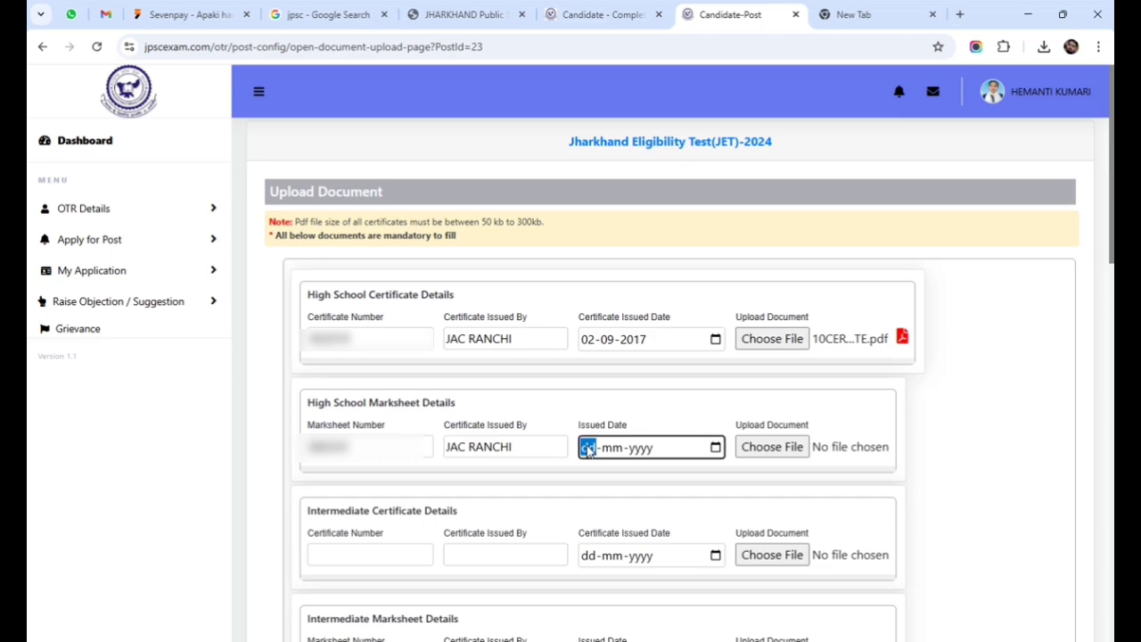
{"action": "left_click", "coordinate": [717, 447]}
{"action": "left_click", "coordinate": [659, 244]}
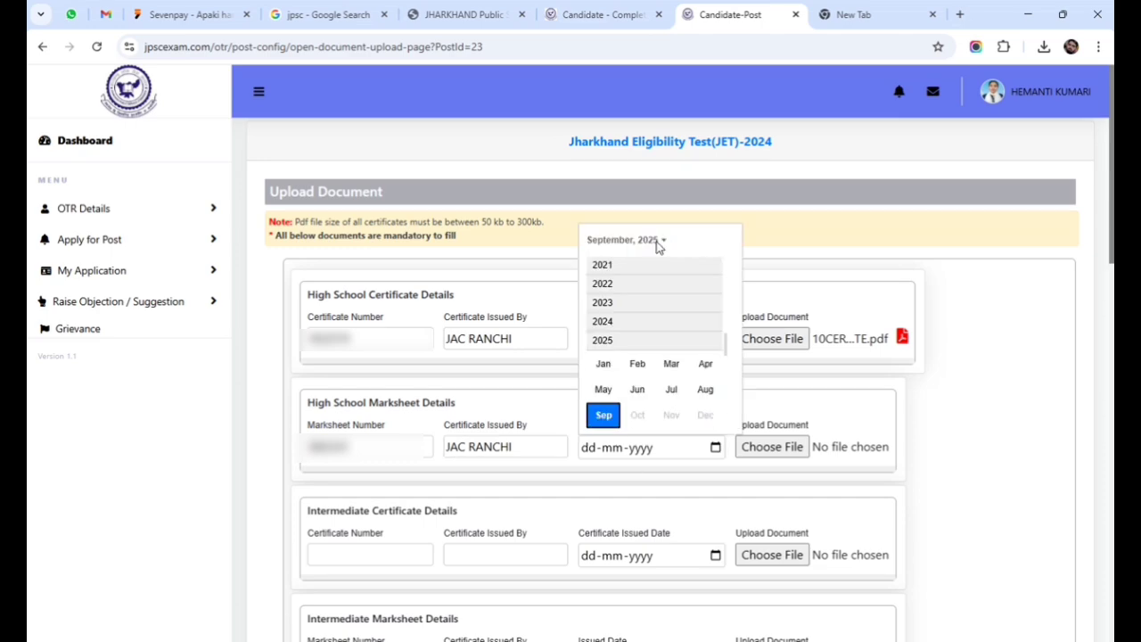
{"action": "scroll", "coordinate": [653, 282], "scroll_direction": "up", "scroll_amount": 2}
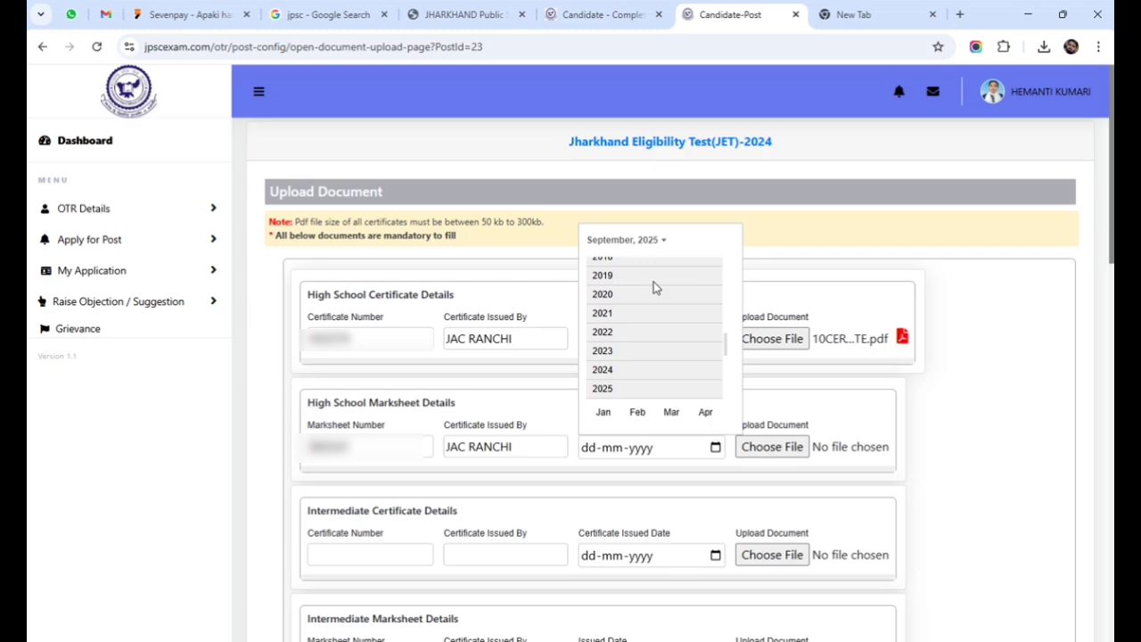
{"action": "scroll", "coordinate": [637, 288], "scroll_direction": "up", "scroll_amount": 3}
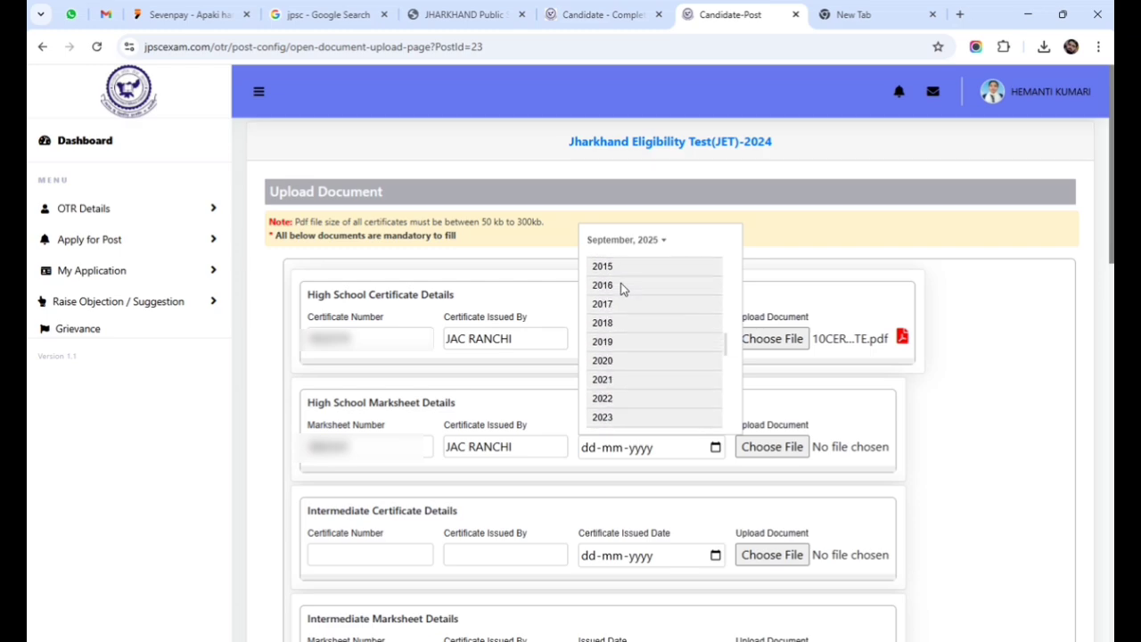
{"action": "left_click", "coordinate": [603, 268]}
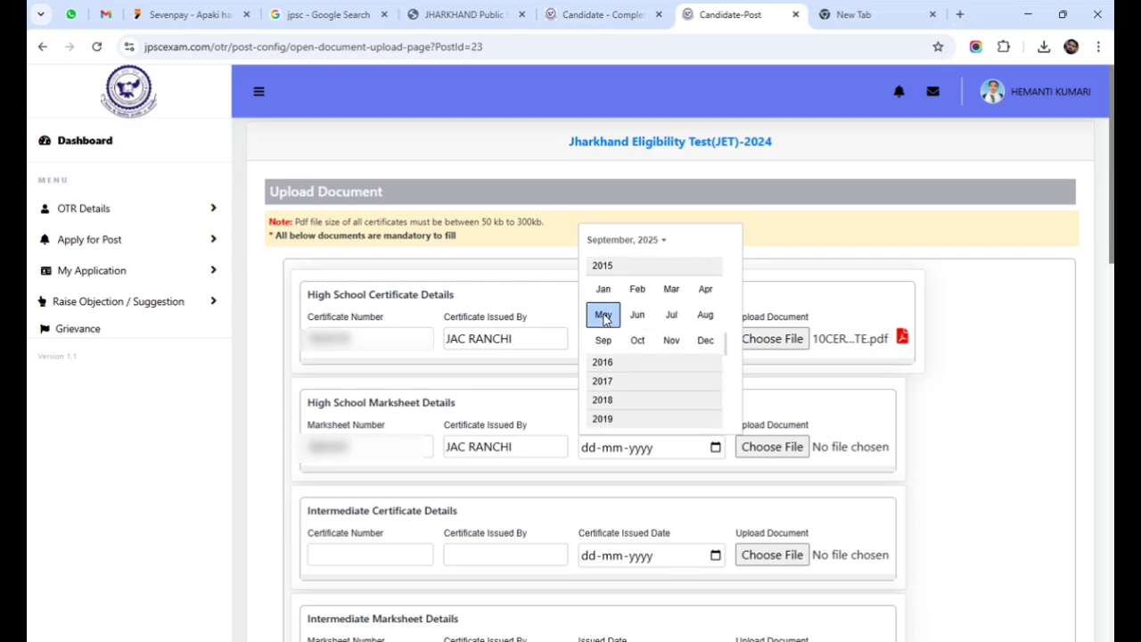
{"action": "left_click", "coordinate": [603, 314]}
{"action": "left_click", "coordinate": [640, 310]}
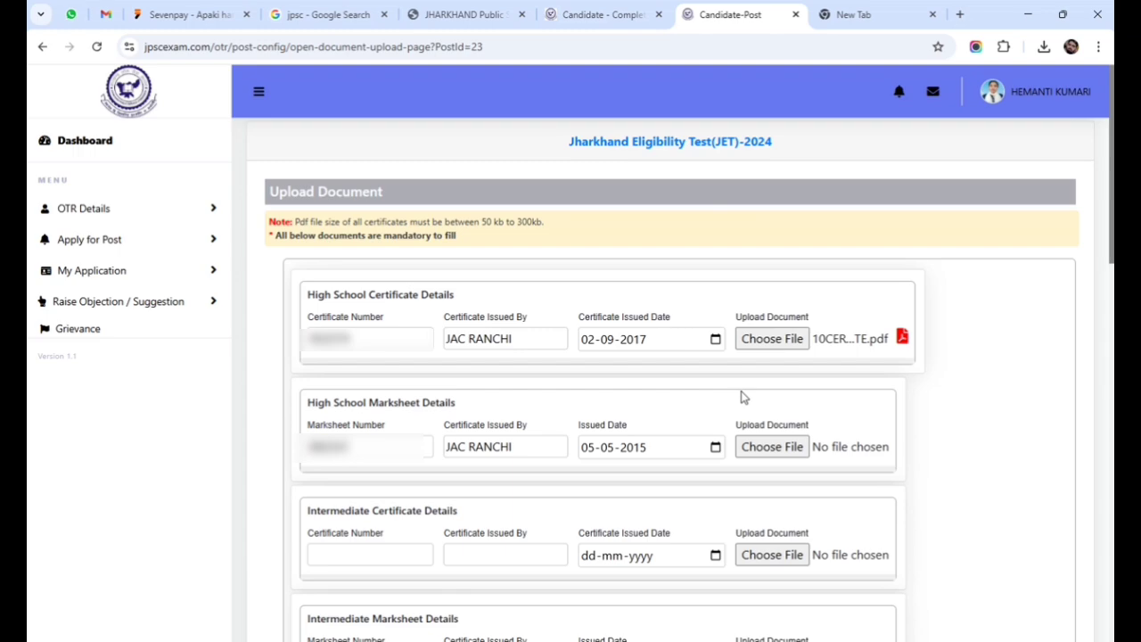
- Attach the High School marksheet PDF
{"action": "left_click", "coordinate": [761, 449]}
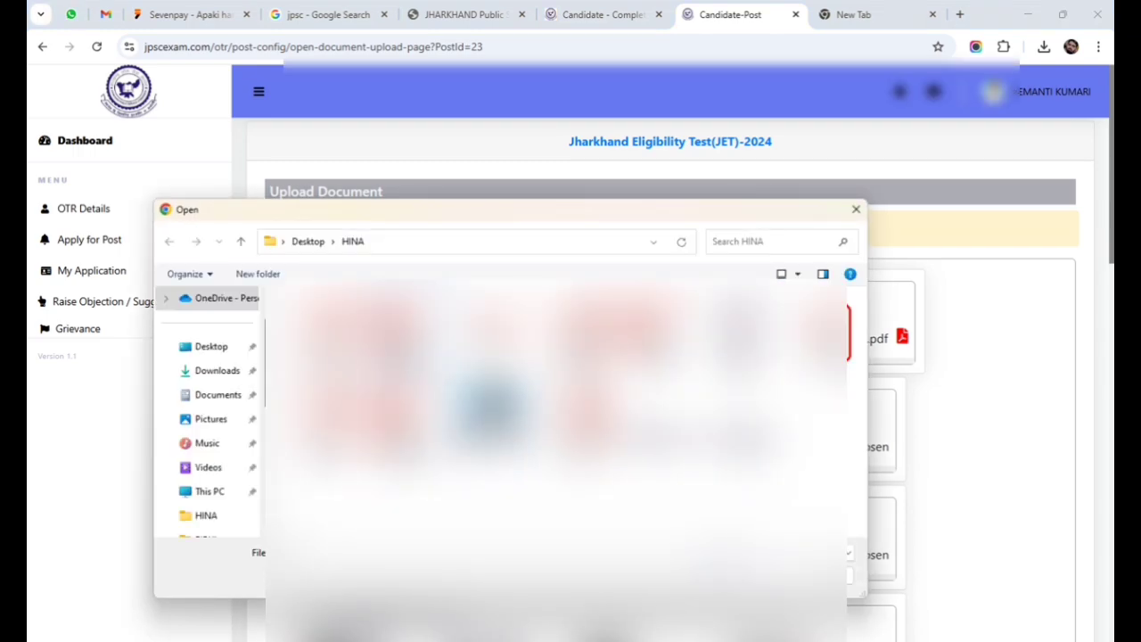
{"action": "double_click", "coordinate": [411, 330]}
{"action": "scroll", "coordinate": [920, 418], "scroll_direction": "down", "scroll_amount": 3}
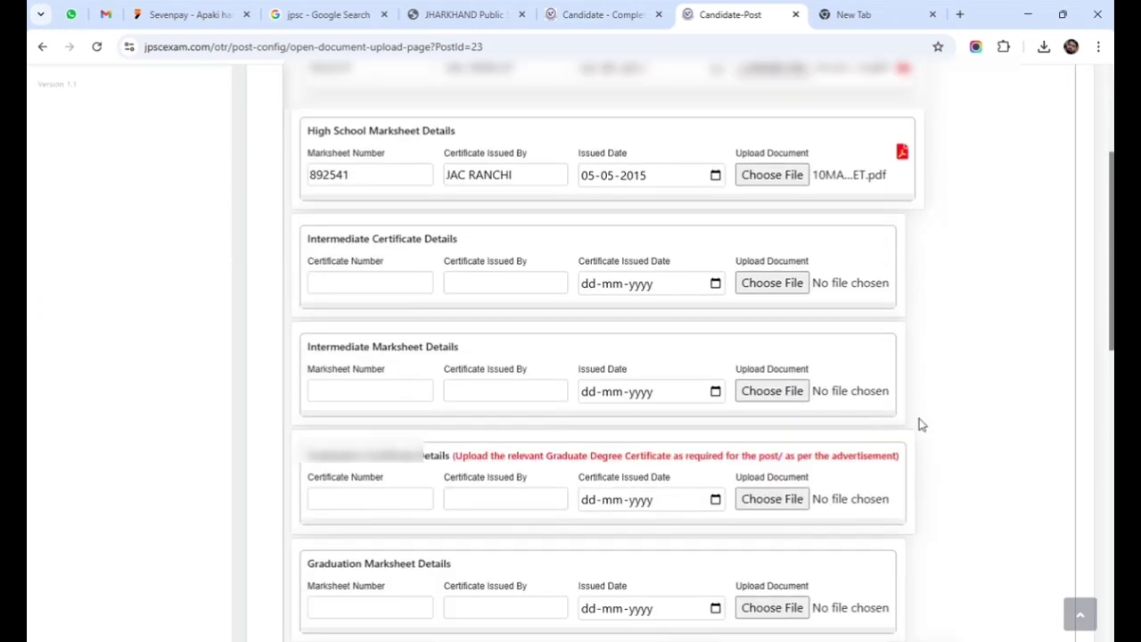
- Enter the Intermediate certificate number and issuer JAC RANCHI
{"action": "scroll", "coordinate": [920, 426], "scroll_direction": "down", "scroll_amount": 2}
{"action": "scroll", "coordinate": [431, 178], "scroll_direction": "up", "scroll_amount": 1}
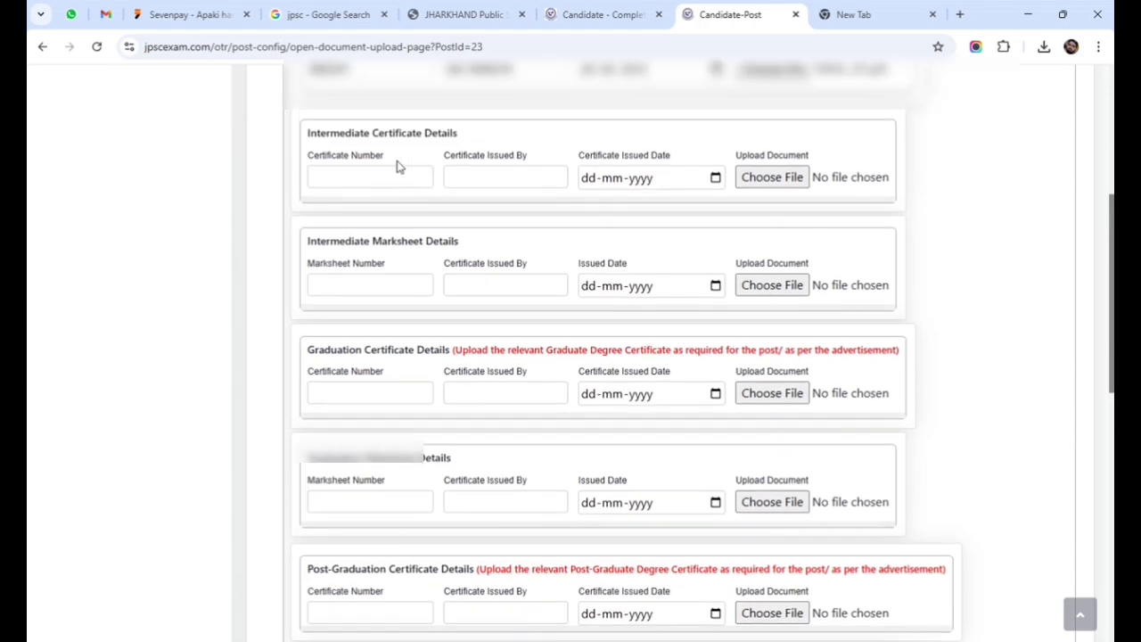
{"action": "left_click", "coordinate": [379, 183]}
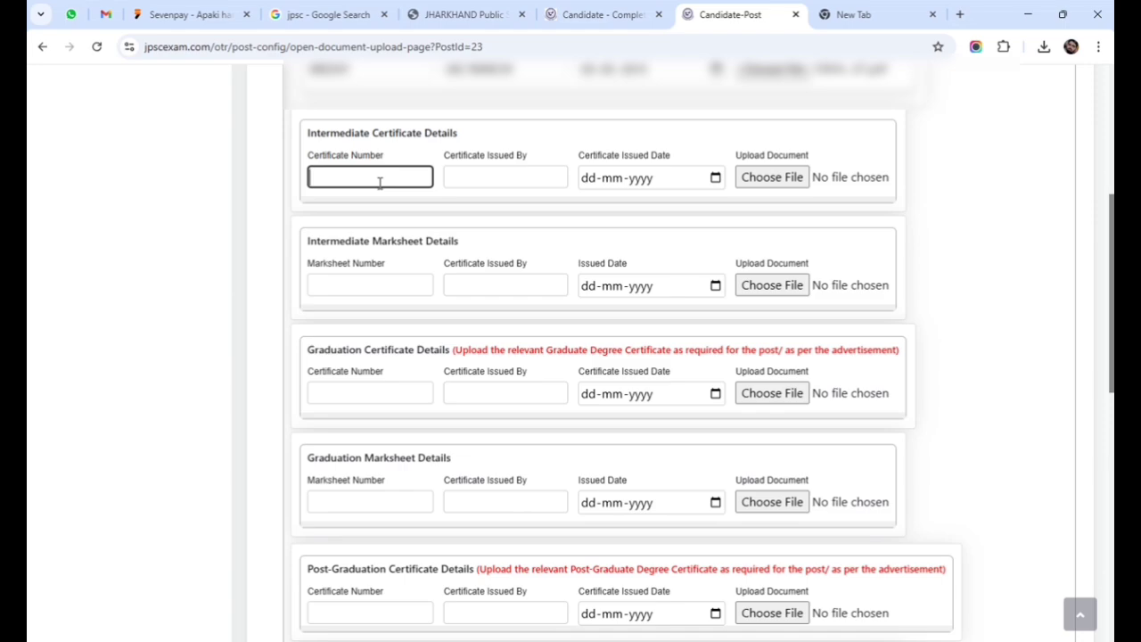
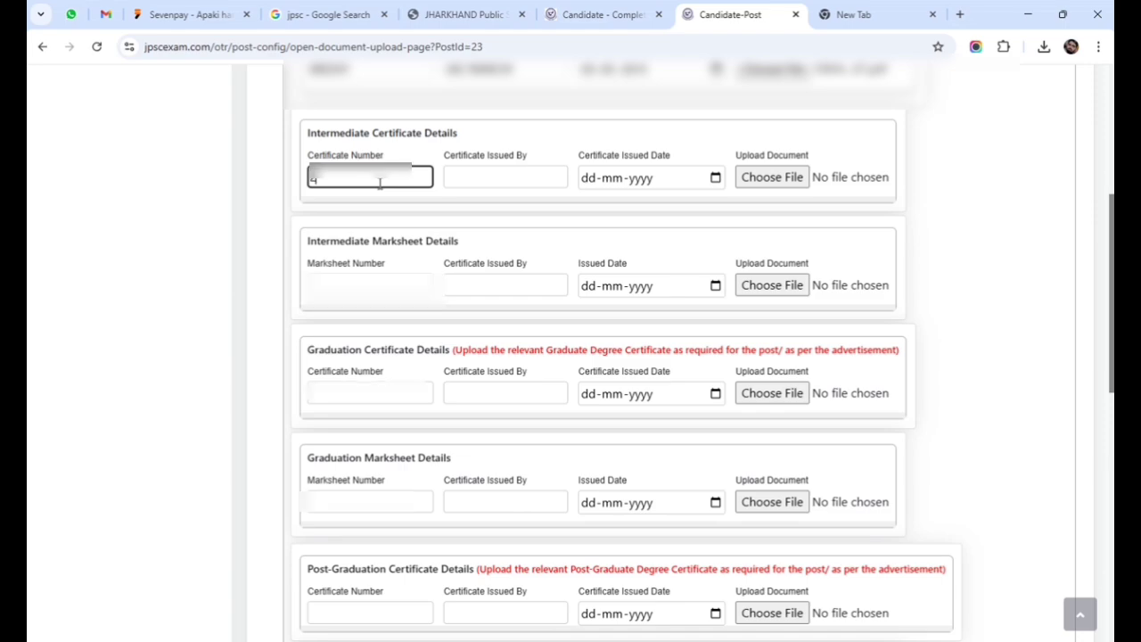
{"action": "left_click", "coordinate": [473, 177]}
{"action": "type", "text": "JAC"}
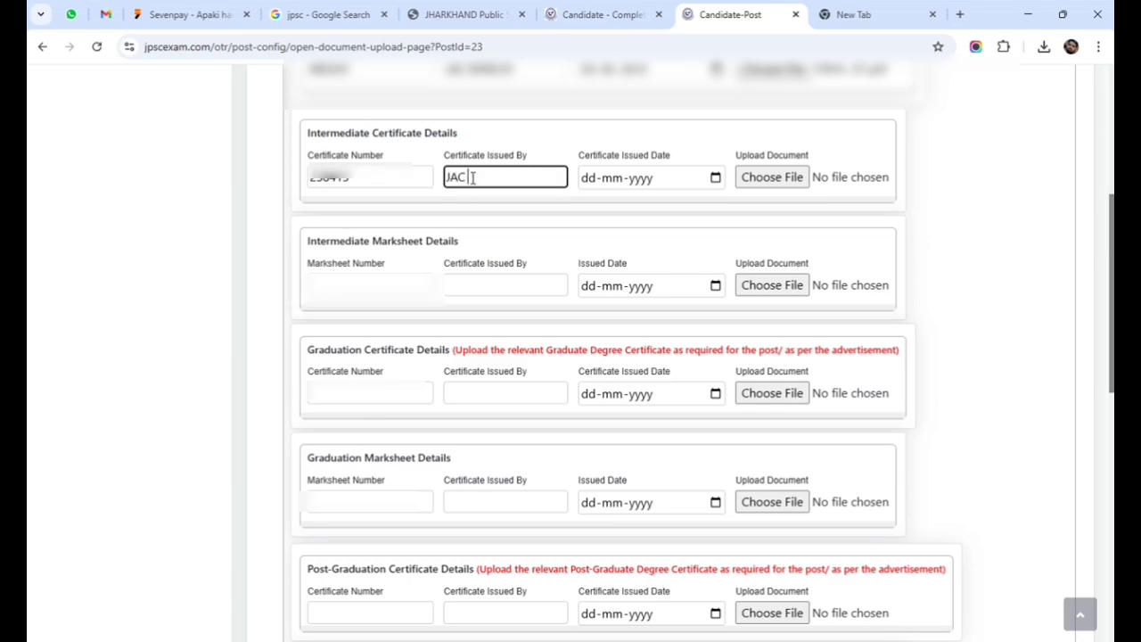
{"action": "type", "text": " RANCHI"}
- Set the issue date to 05-09-2017, attach the 12CERTIFICATE PDF, and enter the marksheet number
{"action": "left_click", "coordinate": [588, 183]}
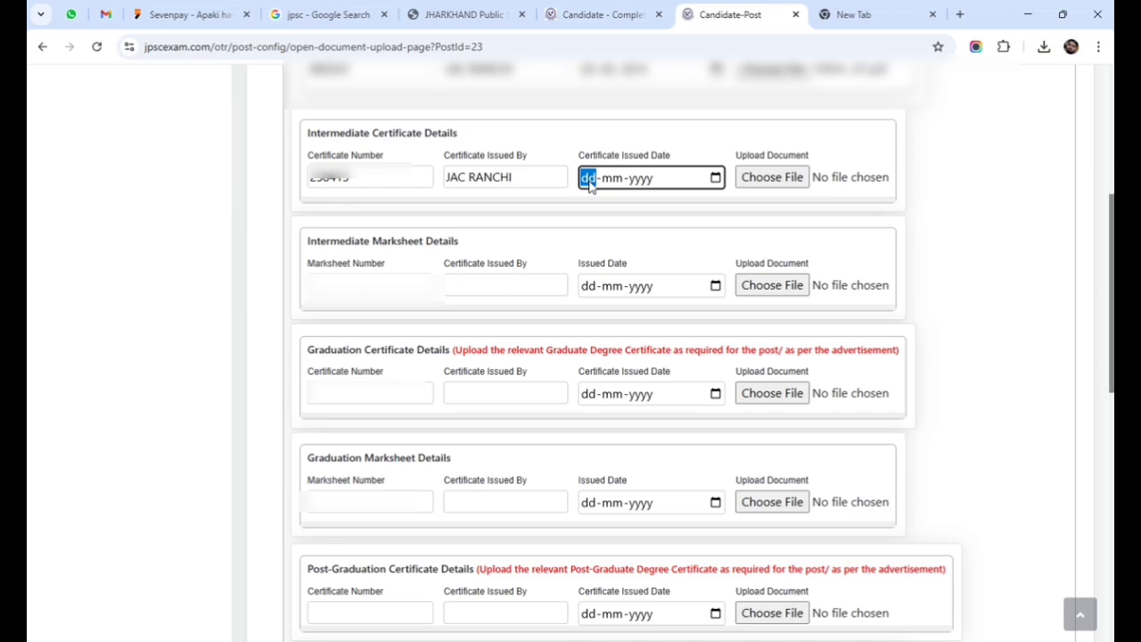
{"action": "left_click", "coordinate": [716, 179]}
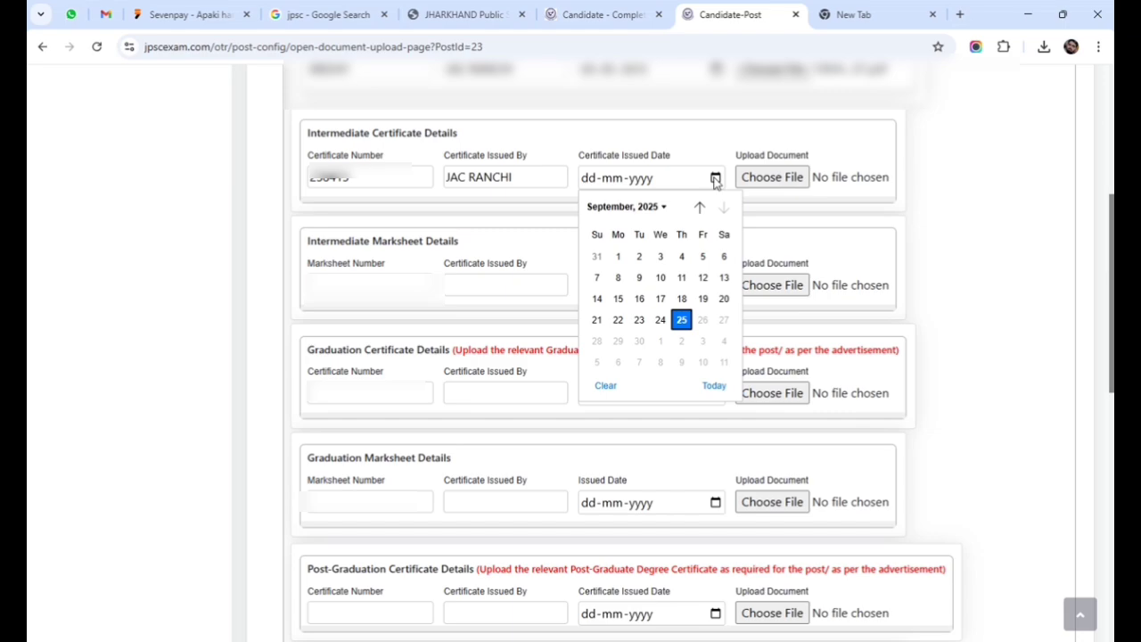
{"action": "left_click", "coordinate": [649, 213]}
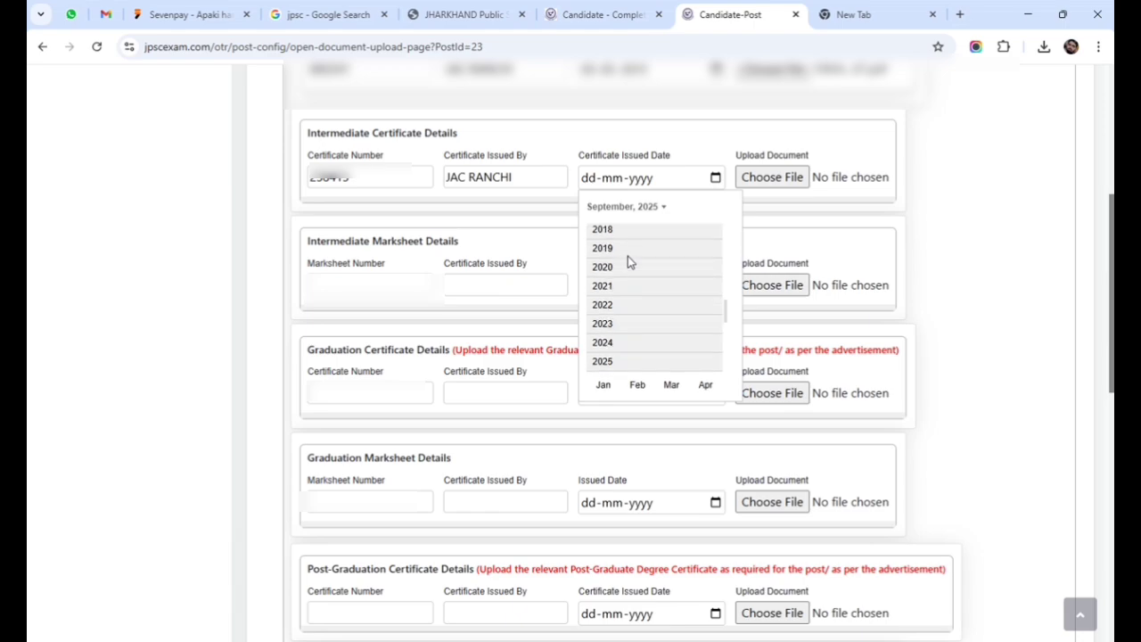
{"action": "scroll", "coordinate": [628, 260], "scroll_direction": "up", "scroll_amount": 2}
{"action": "left_click", "coordinate": [615, 251]}
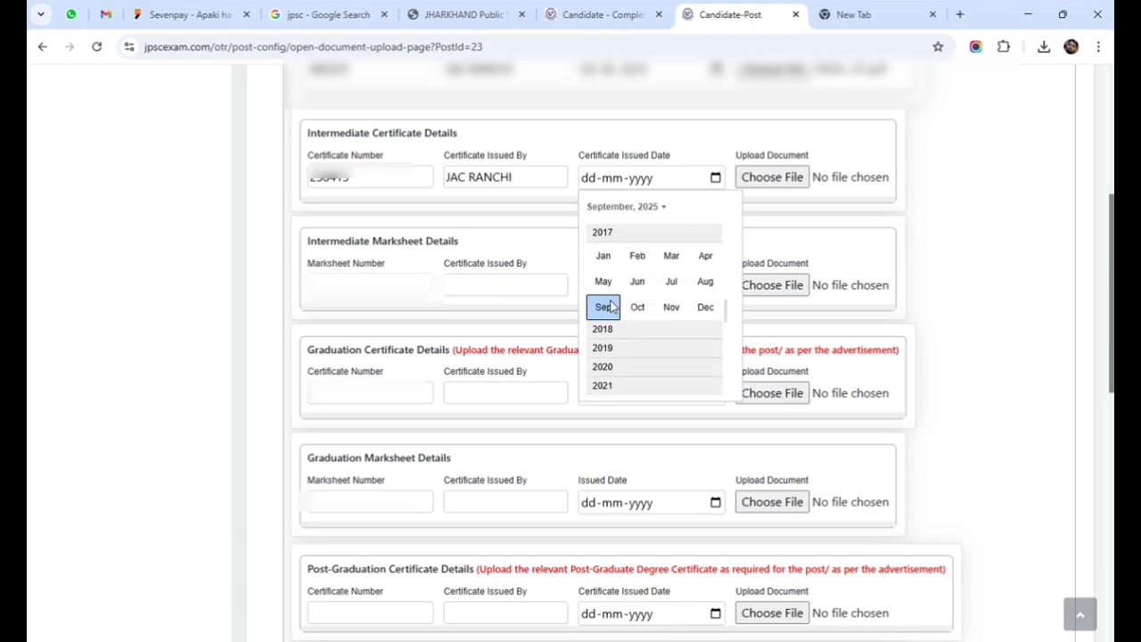
{"action": "left_click", "coordinate": [606, 307]}
{"action": "left_click", "coordinate": [639, 278]}
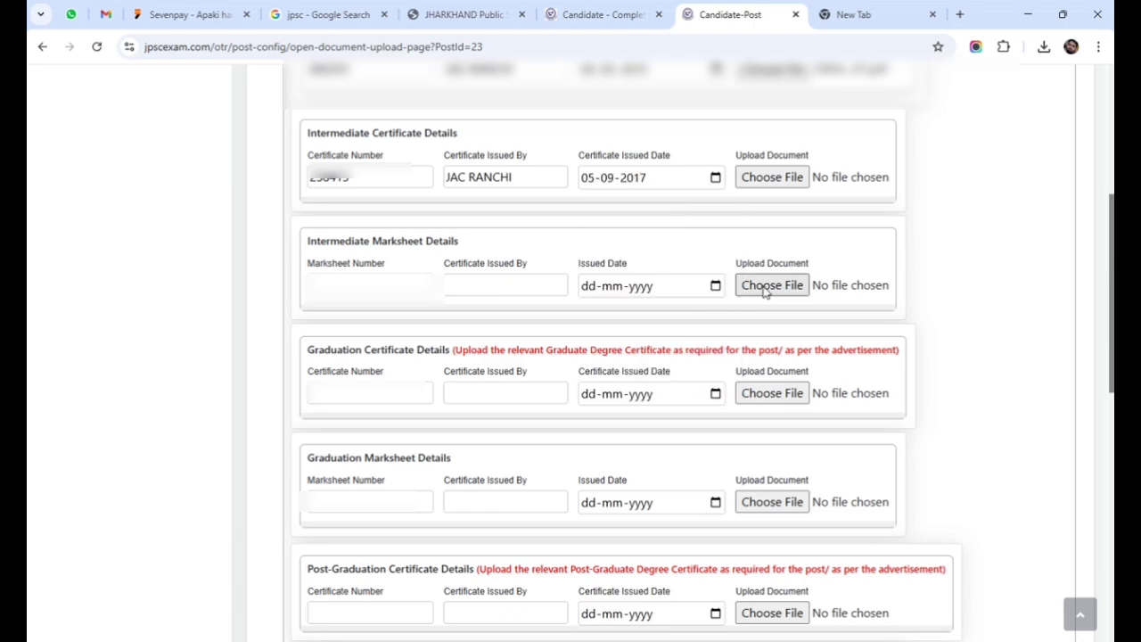
{"action": "left_click", "coordinate": [774, 182]}
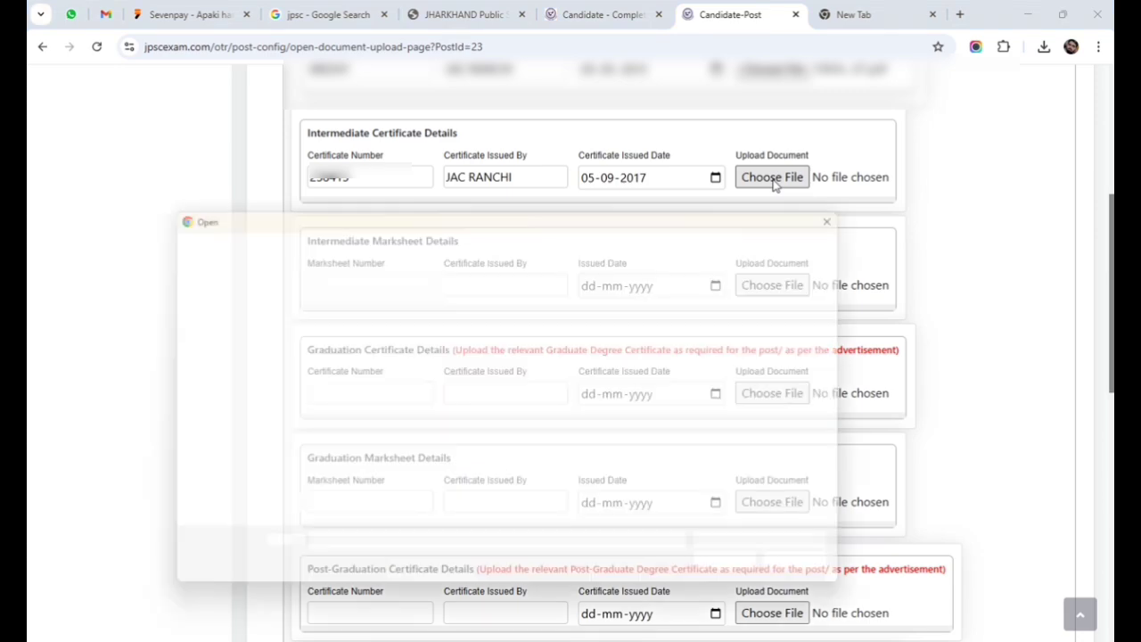
{"action": "double_click", "coordinate": [405, 334]}
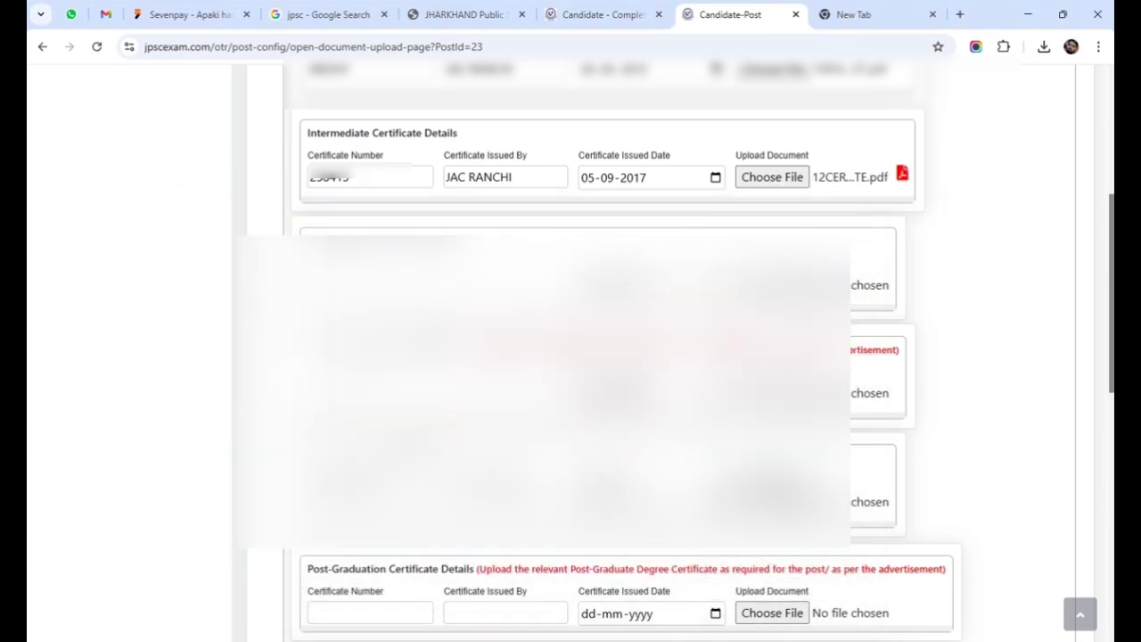
{"action": "left_click", "coordinate": [357, 285]}
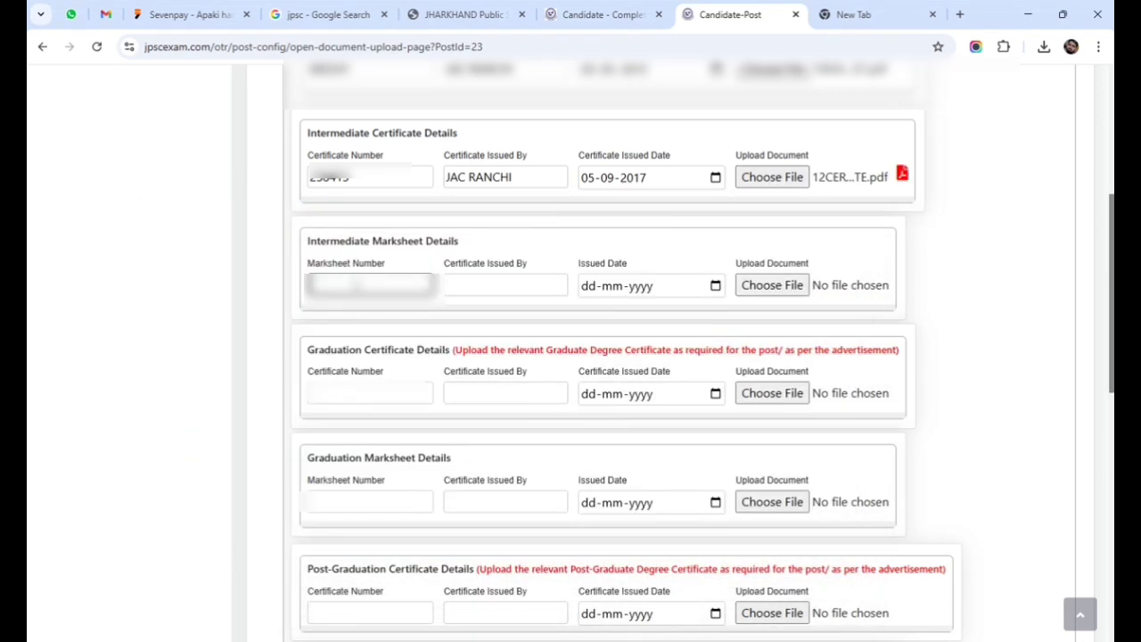
{"action": "type", "text": "???????"}
- Give the Intermediate Marksheet issuer JAC RANCHI and issue date 11-05-2017
{"action": "left_click", "coordinate": [509, 288]}
{"action": "type", "text": "JAC RA"}
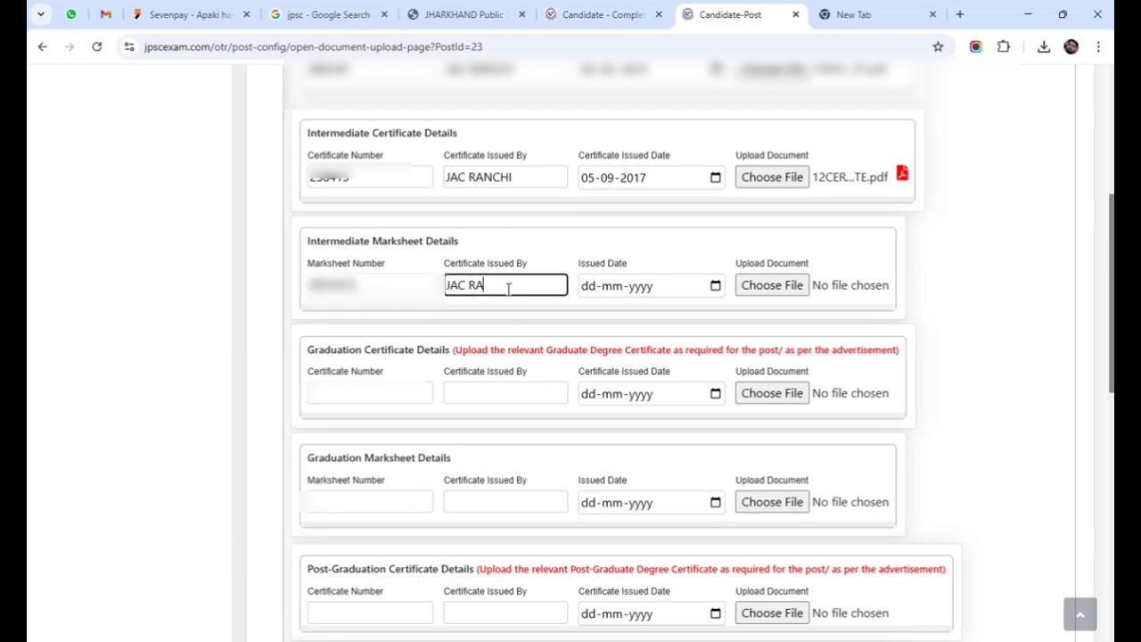
{"action": "type", "text": "NCHI"}
{"action": "left_click", "coordinate": [587, 286]}
{"action": "left_click", "coordinate": [716, 286]}
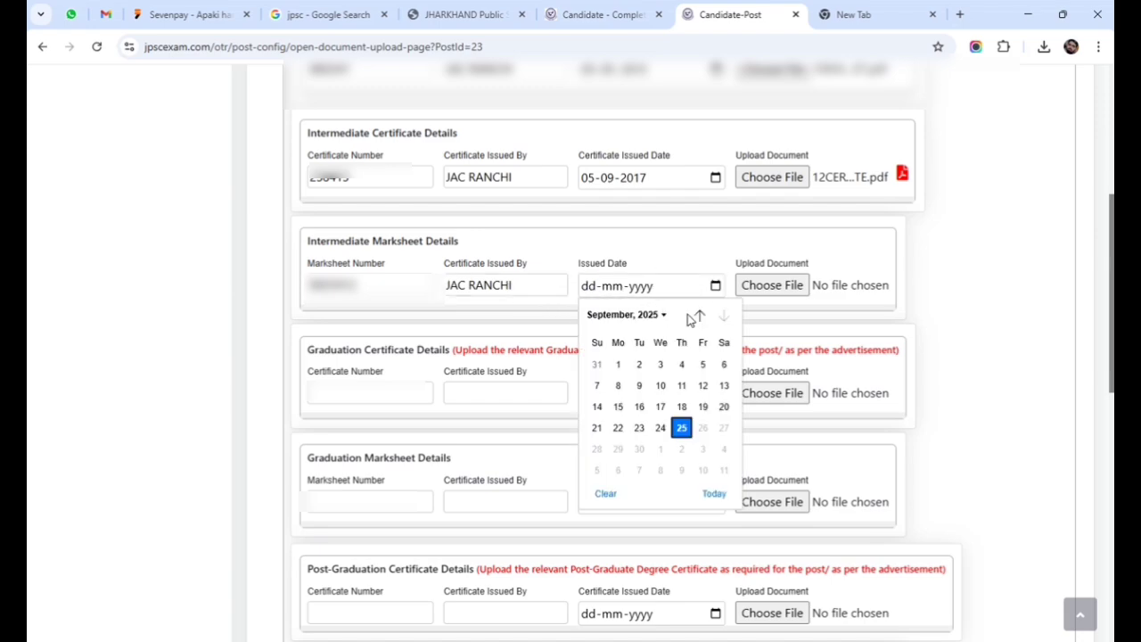
{"action": "left_click", "coordinate": [667, 315]}
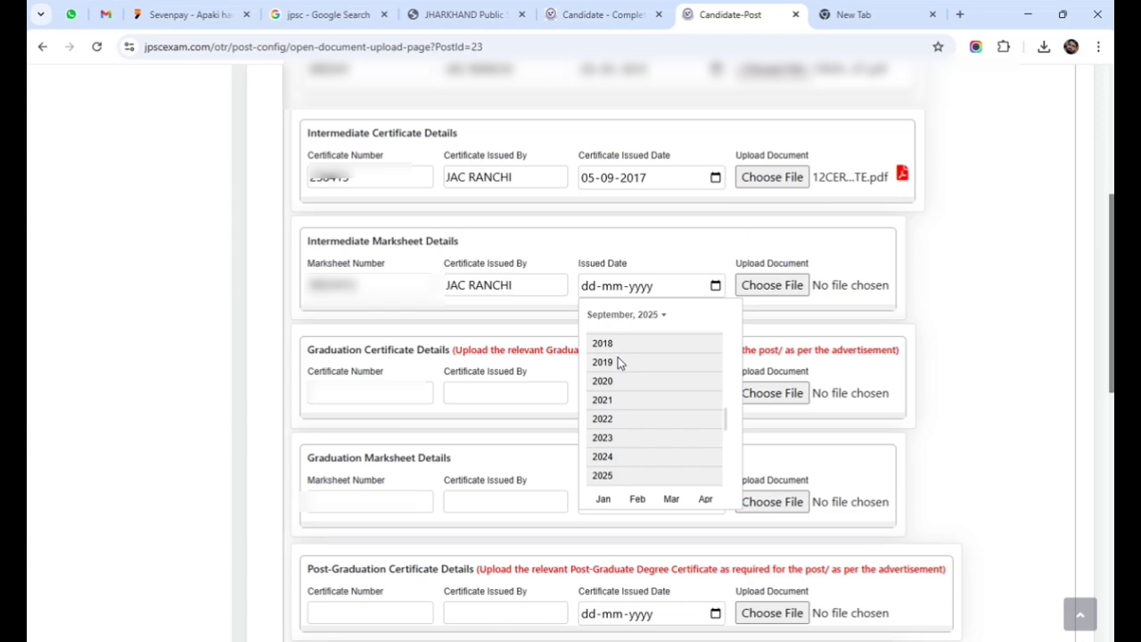
{"action": "left_click", "coordinate": [612, 339]}
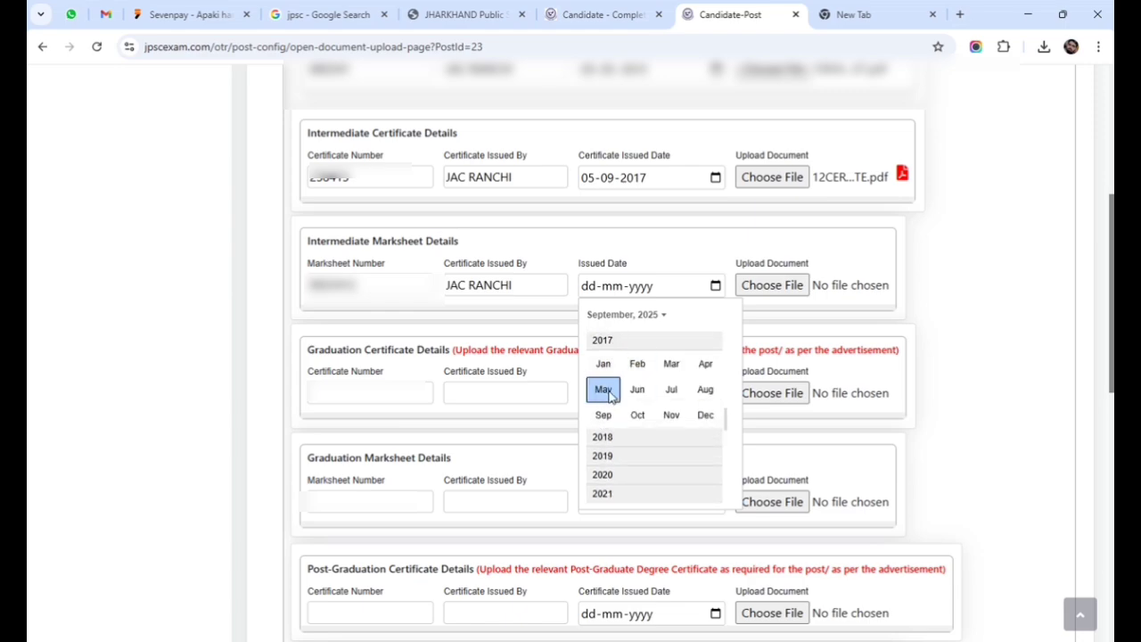
{"action": "left_click", "coordinate": [609, 395]}
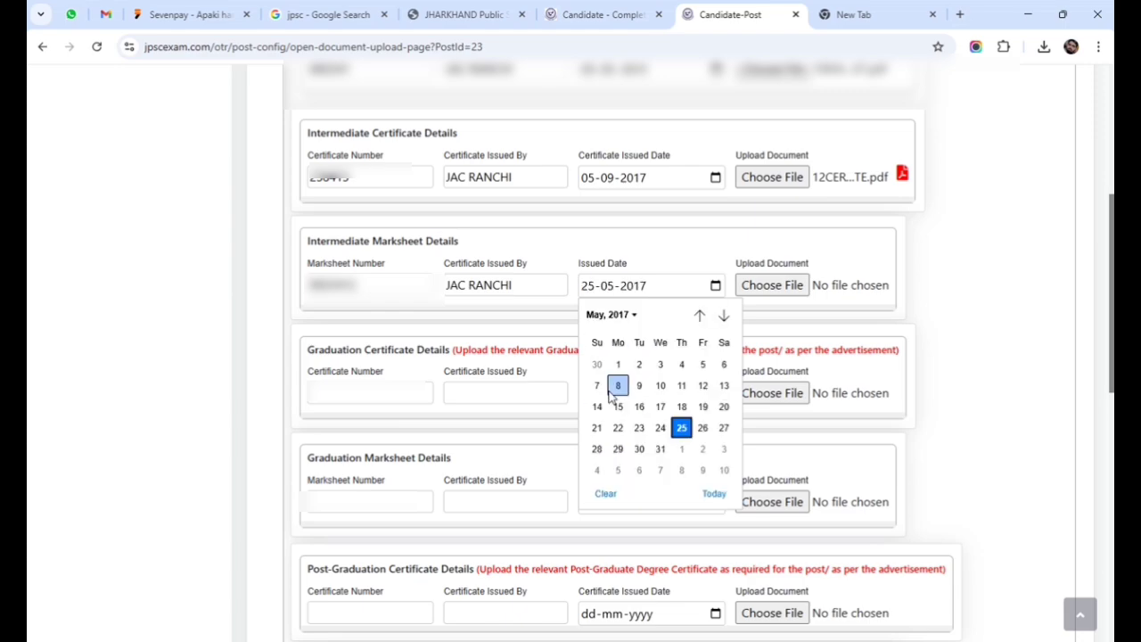
{"action": "left_click", "coordinate": [678, 391]}
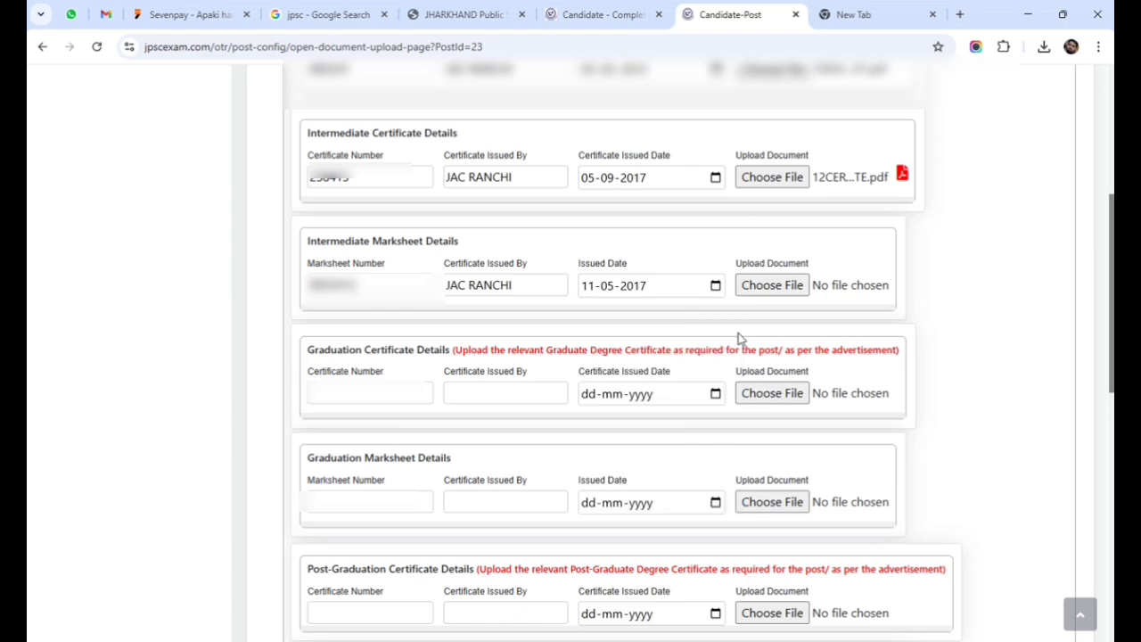
- Attach the Intermediate Marksheet PDF
{"action": "left_click", "coordinate": [775, 290]}
{"action": "double_click", "coordinate": [385, 339]}
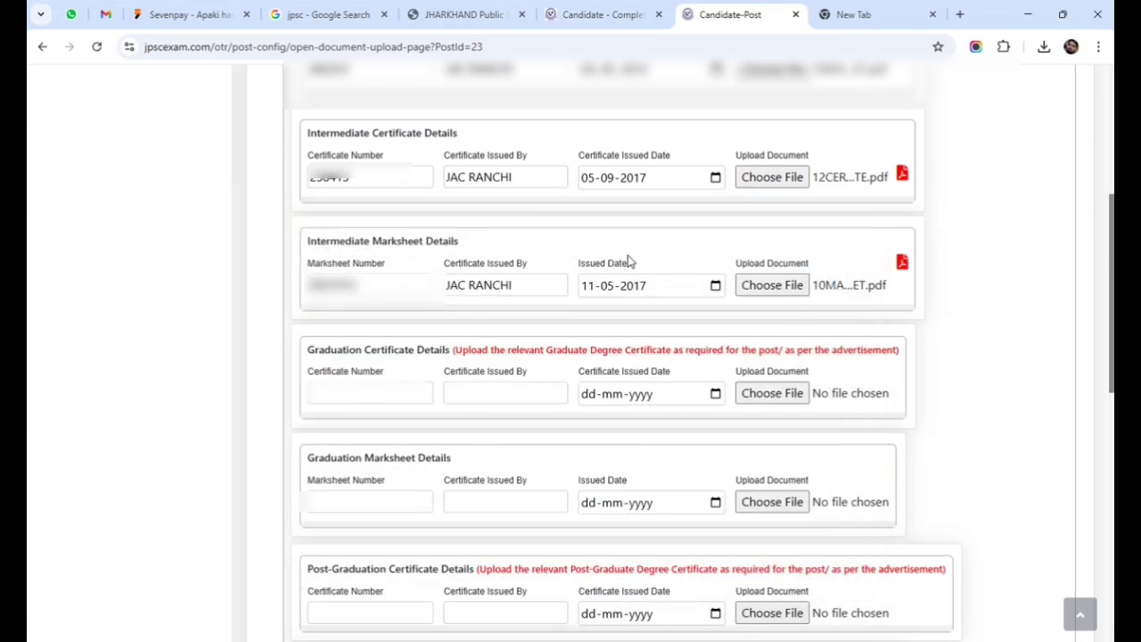
{"action": "left_click", "coordinate": [354, 398]}
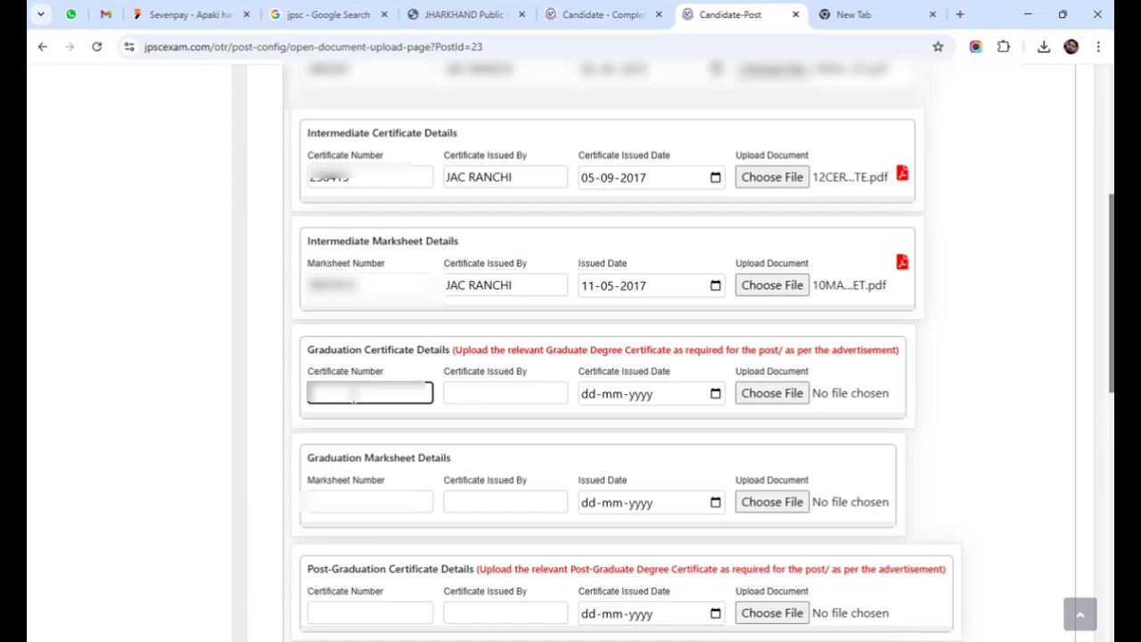
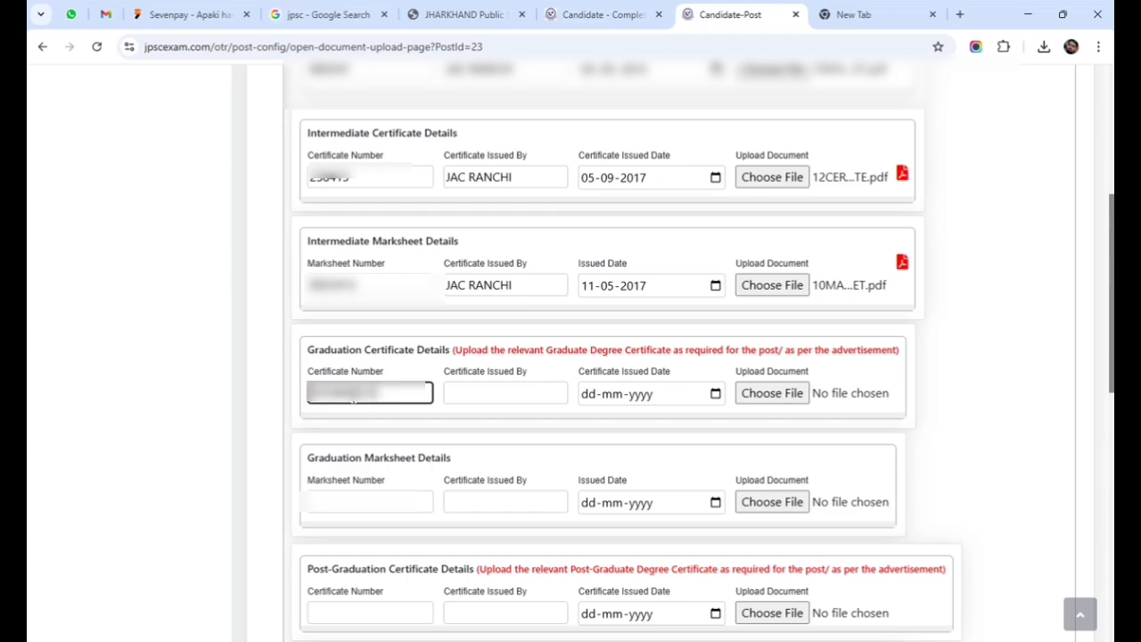
- Enter the Graduation certificate number and issuer BBMKU DHANBAD
{"action": "left_click", "coordinate": [460, 393]}
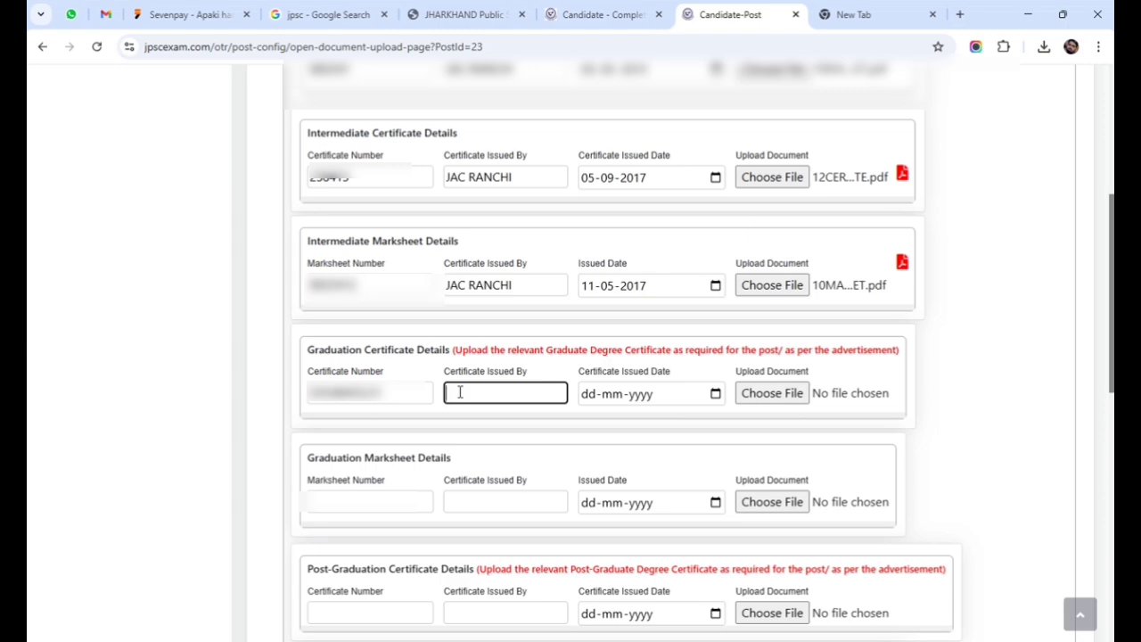
{"action": "type", "text": "BBMKU DHANBAD"}
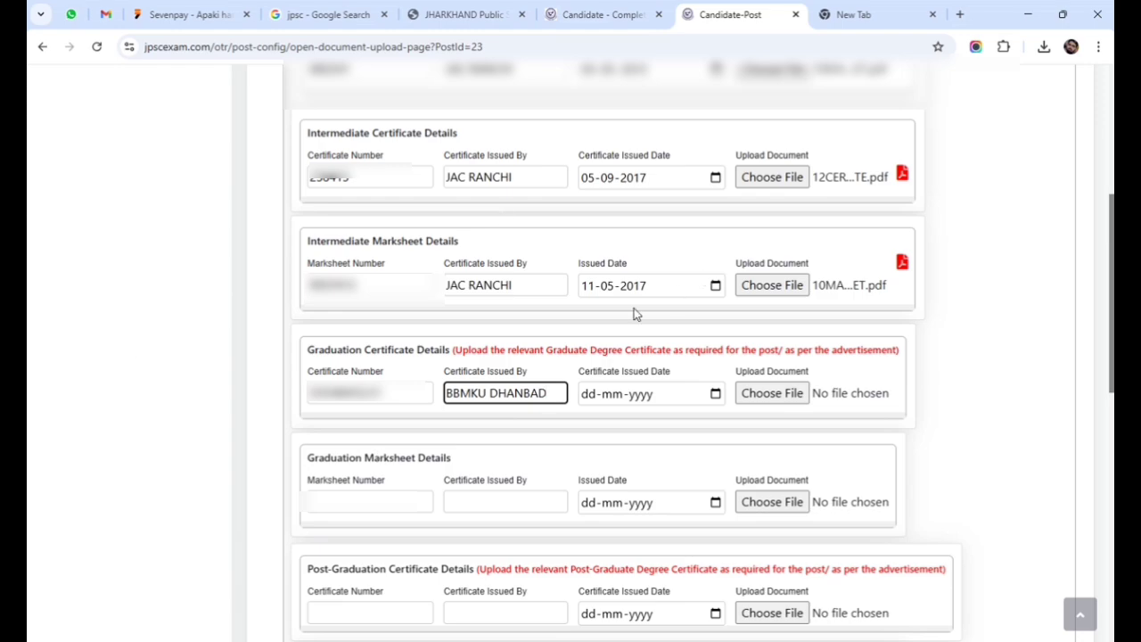
- Set the Graduation certificate issue date to 19-08-2022 and attach DEGREE.pdf
{"action": "left_click", "coordinate": [592, 396]}
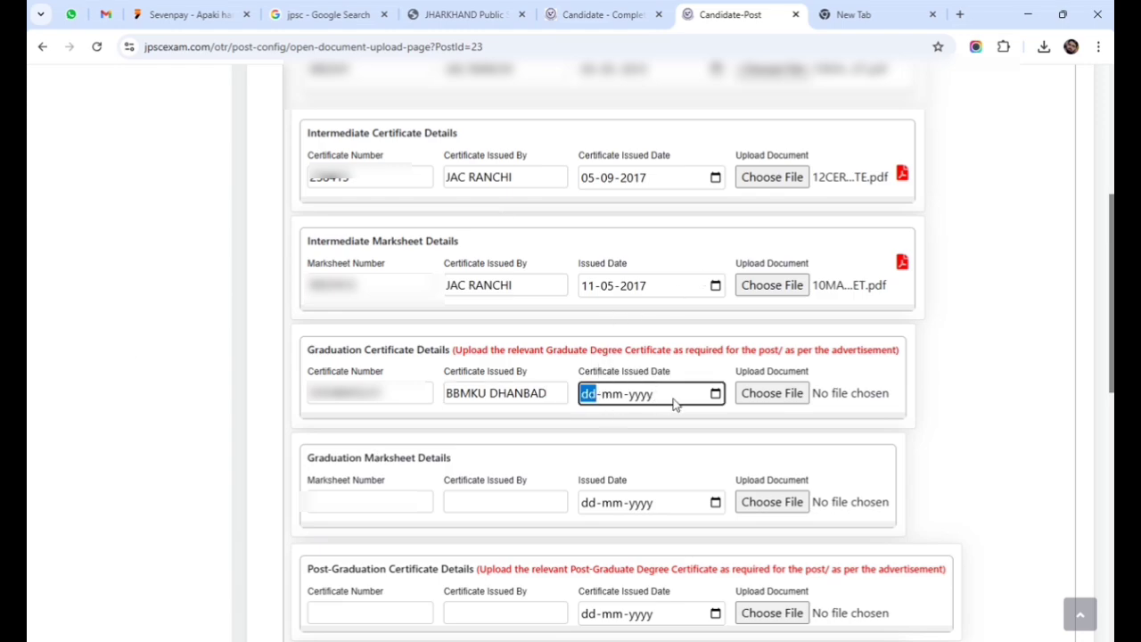
{"action": "left_click", "coordinate": [716, 394]}
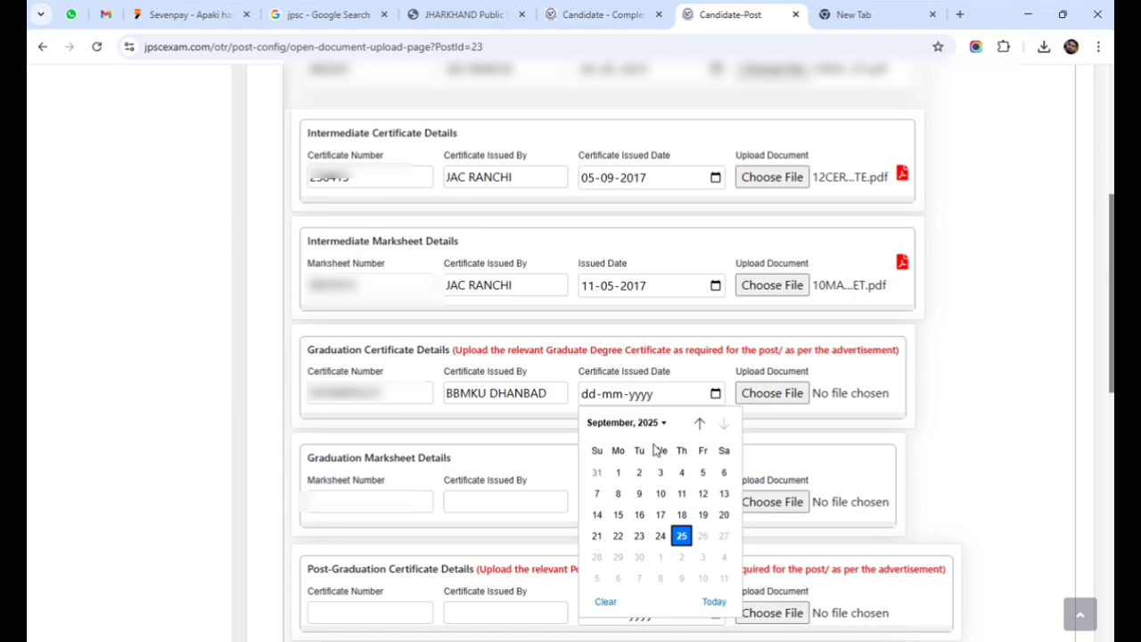
{"action": "left_click", "coordinate": [640, 515]}
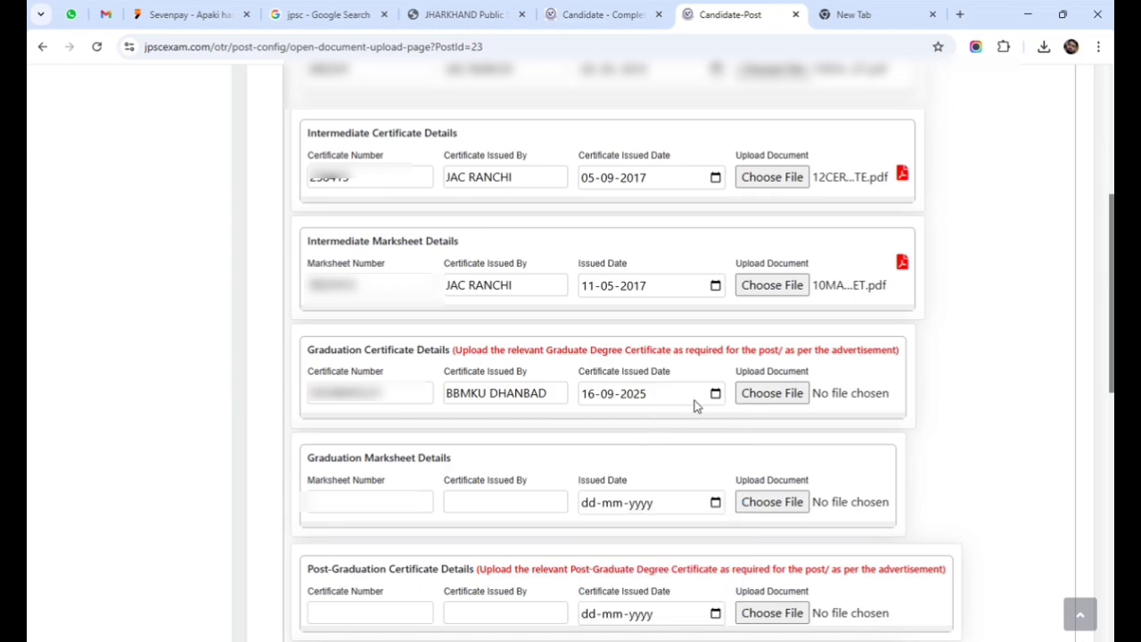
{"action": "left_click", "coordinate": [715, 393]}
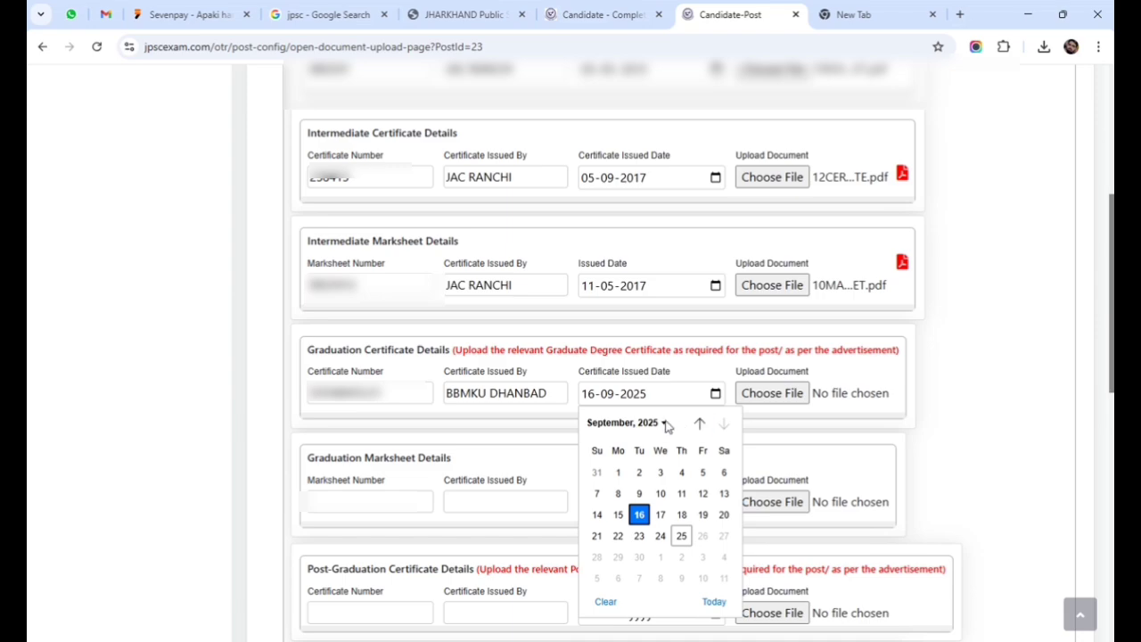
{"action": "left_click", "coordinate": [664, 423]}
{"action": "scroll", "coordinate": [651, 469], "scroll_direction": "up", "scroll_amount": 2}
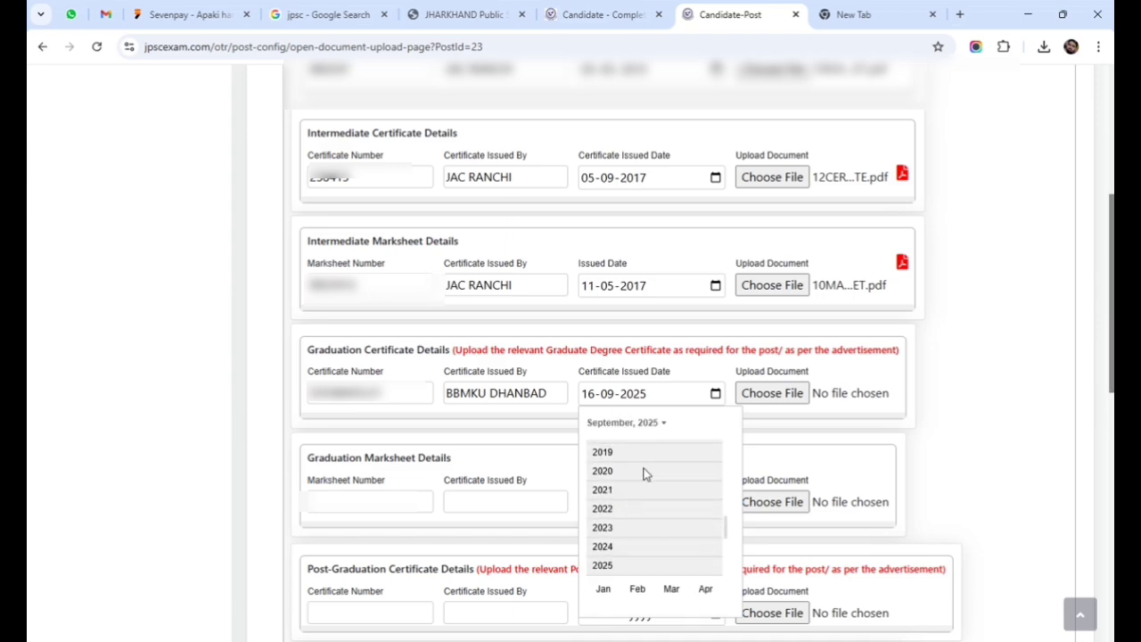
{"action": "left_click", "coordinate": [606, 510]}
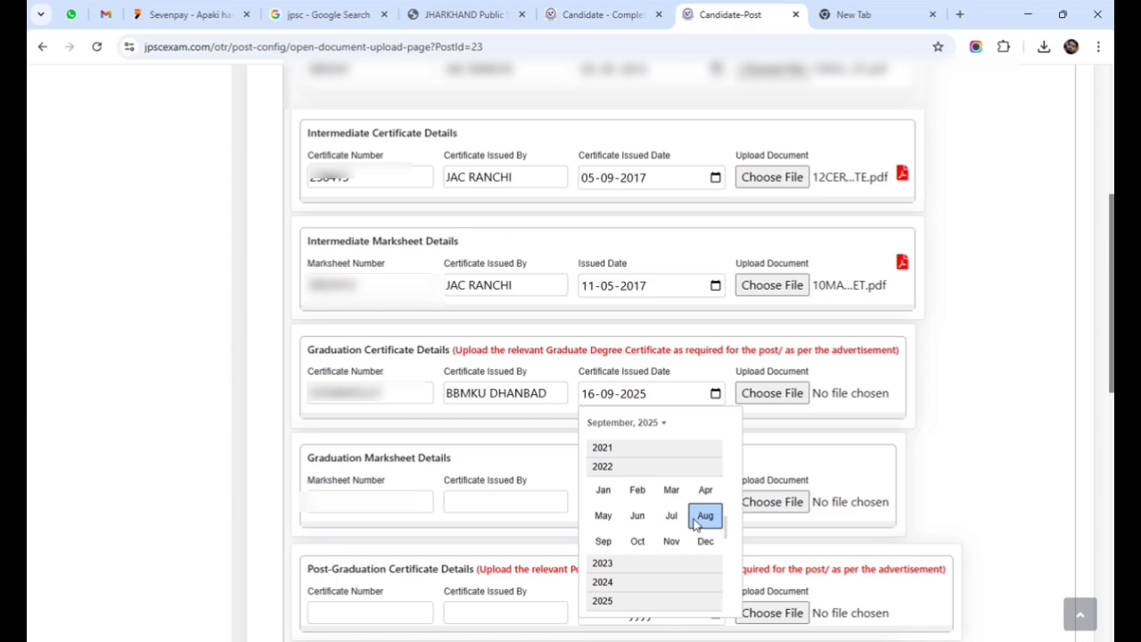
{"action": "left_click", "coordinate": [697, 521]}
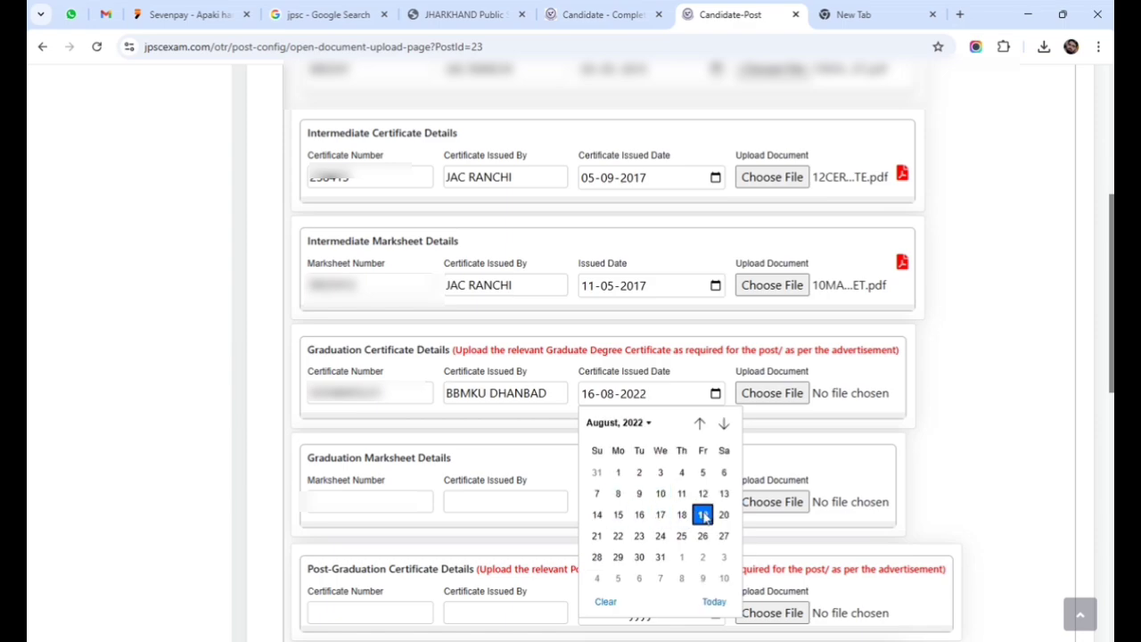
{"action": "left_click", "coordinate": [704, 516]}
{"action": "left_click", "coordinate": [773, 399]}
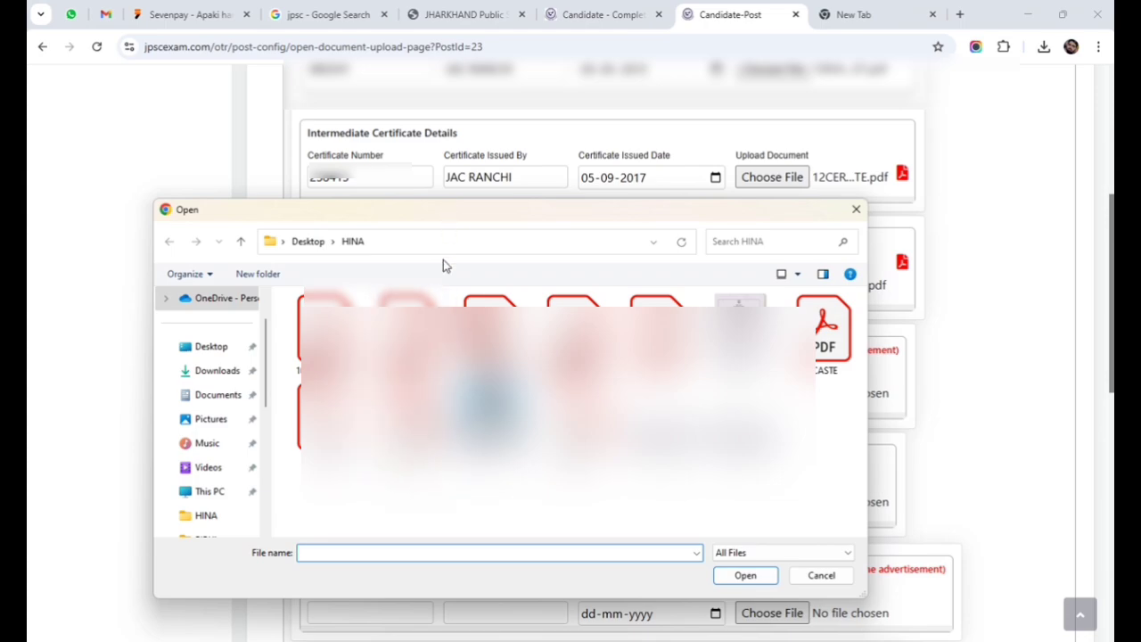
{"action": "double_click", "coordinate": [308, 415]}
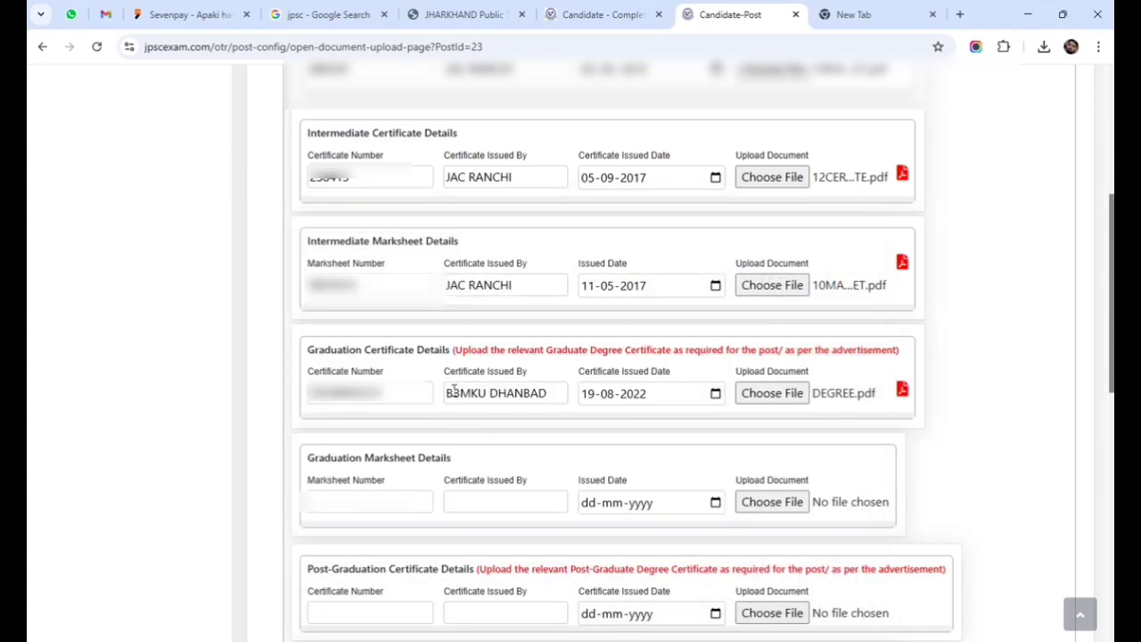
- Enter the Graduation Marksheet number and issuer BBMKU DHANBAD
{"action": "left_click", "coordinate": [363, 509]}
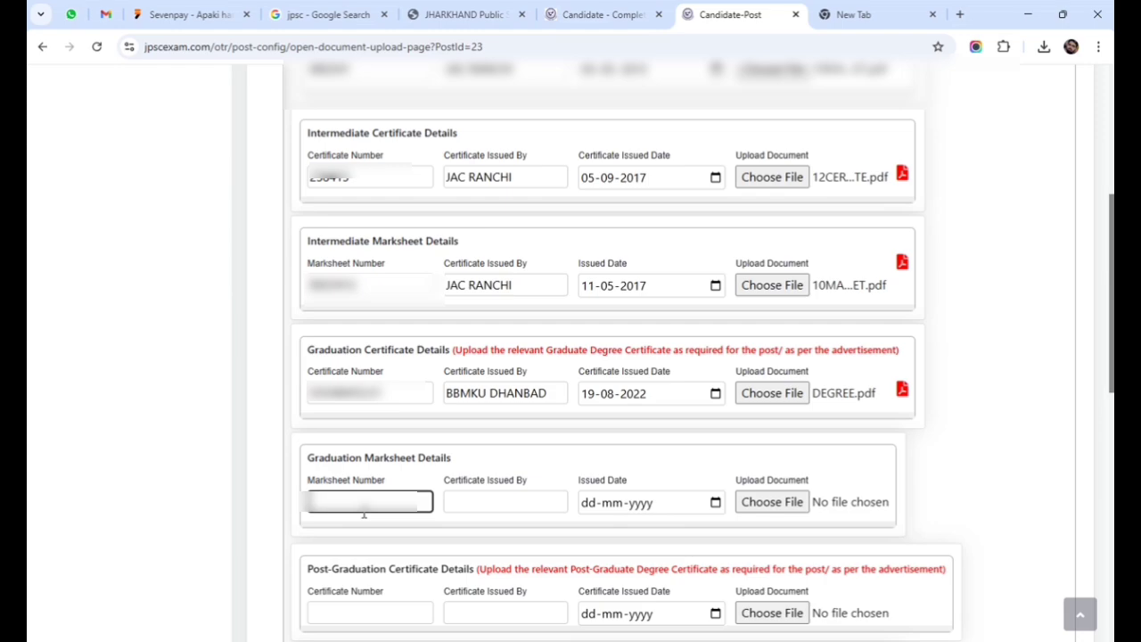
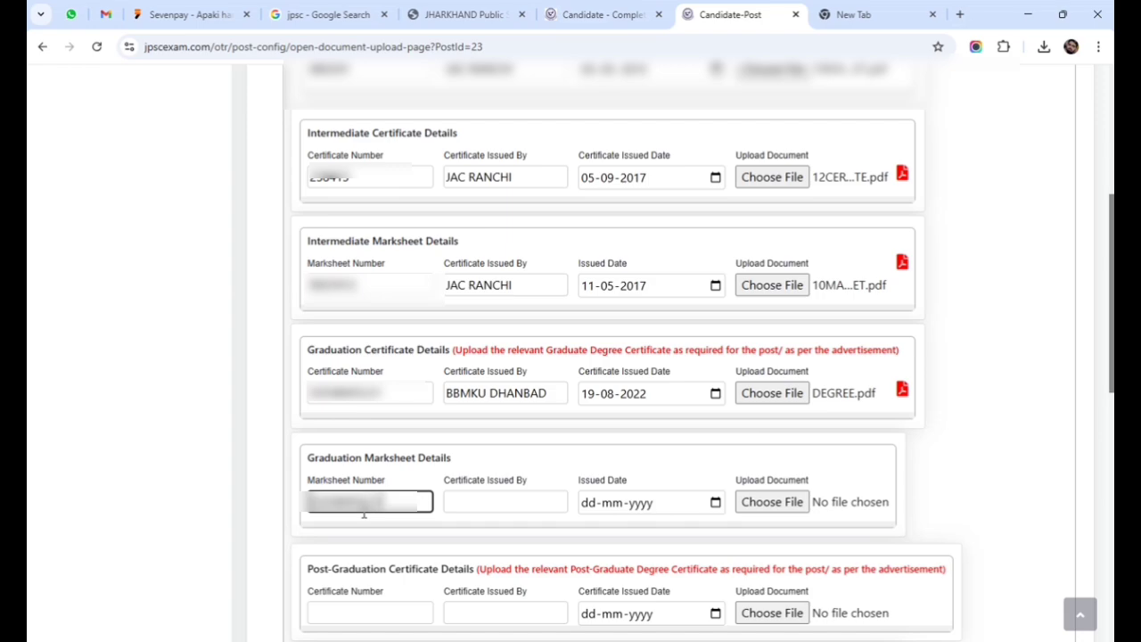
{"action": "left_click", "coordinate": [488, 500]}
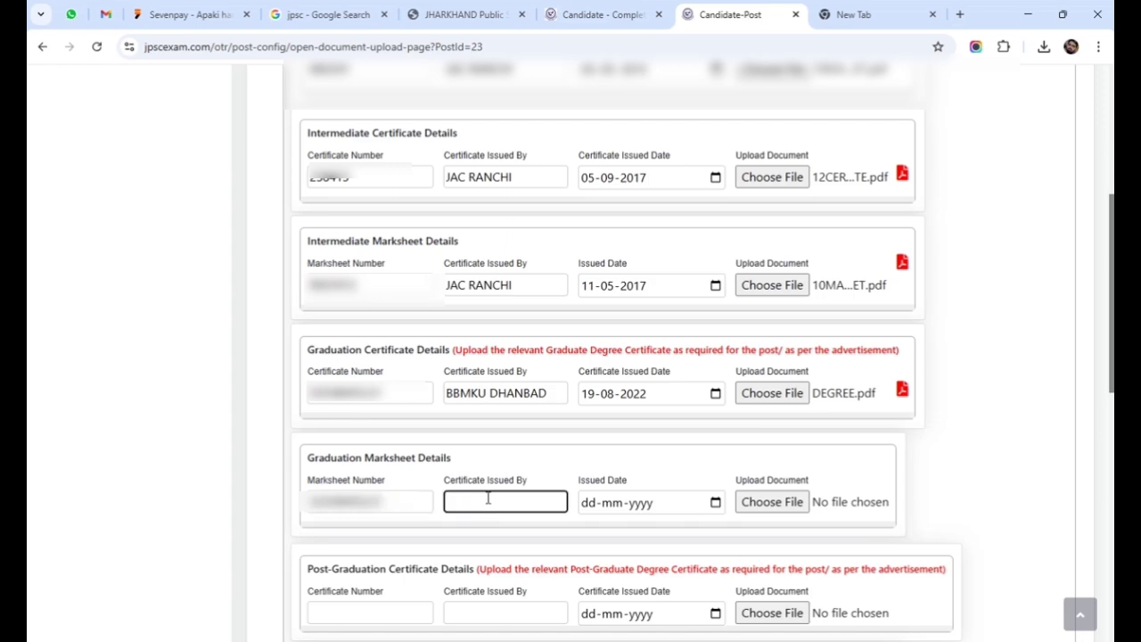
{"action": "type", "text": "BBMKU DHANBAD"}
- Set the marksheet issue date to 19-08-2022 and attach the graduation marksheet PDF
{"action": "left_click", "coordinate": [715, 502]}
{"action": "left_click", "coordinate": [662, 295]}
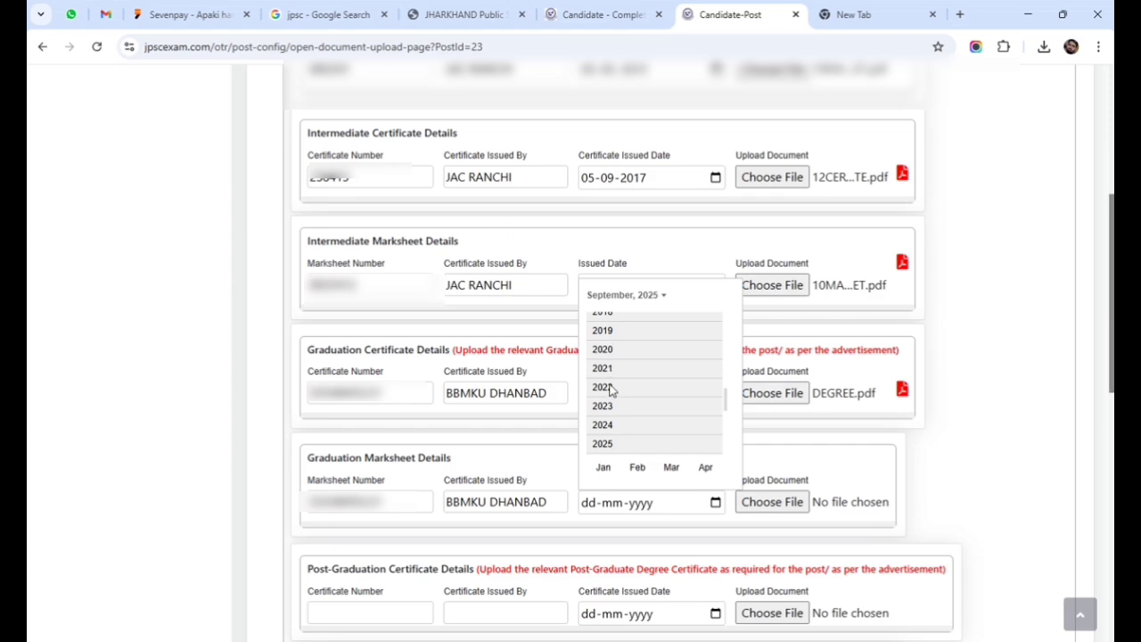
{"action": "left_click", "coordinate": [611, 389]}
{"action": "left_click", "coordinate": [704, 388]}
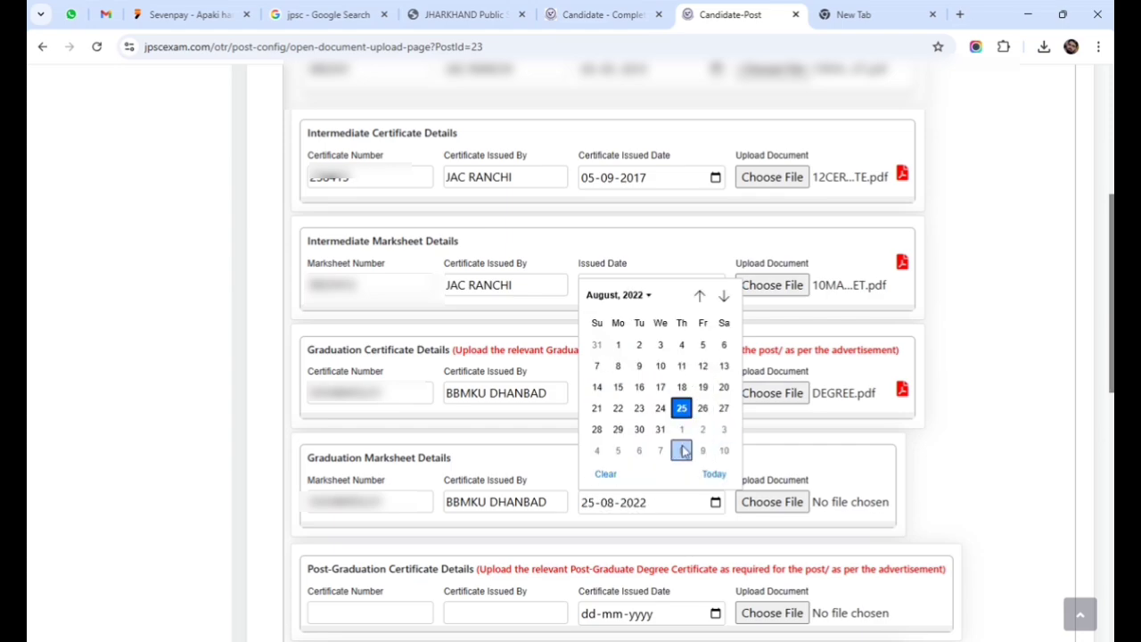
{"action": "left_click", "coordinate": [703, 388]}
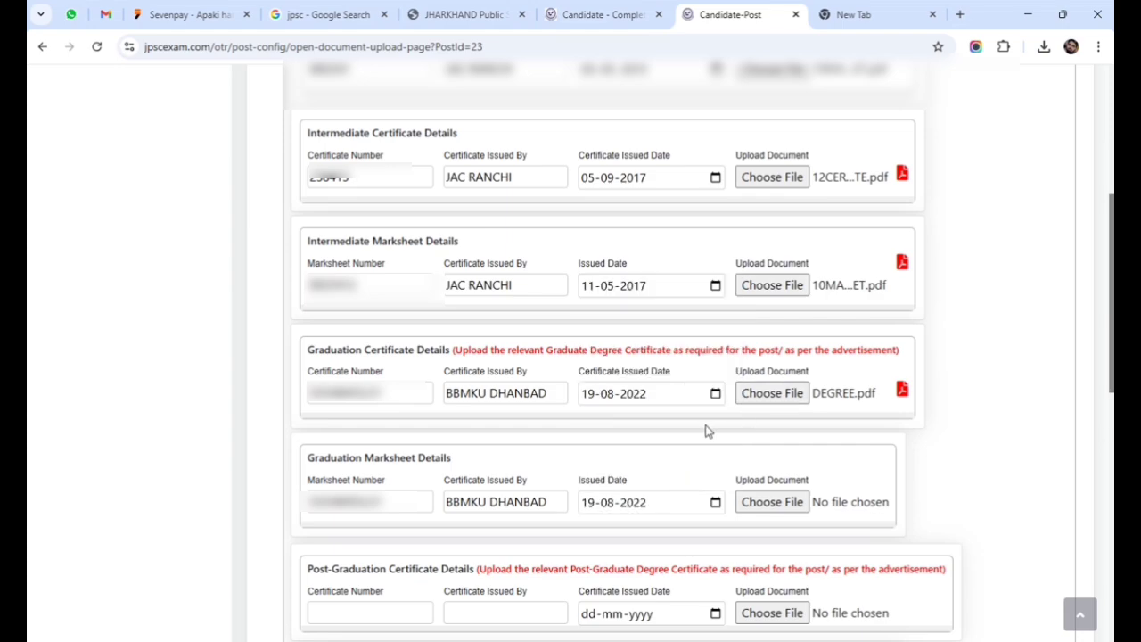
{"action": "left_click", "coordinate": [751, 500]}
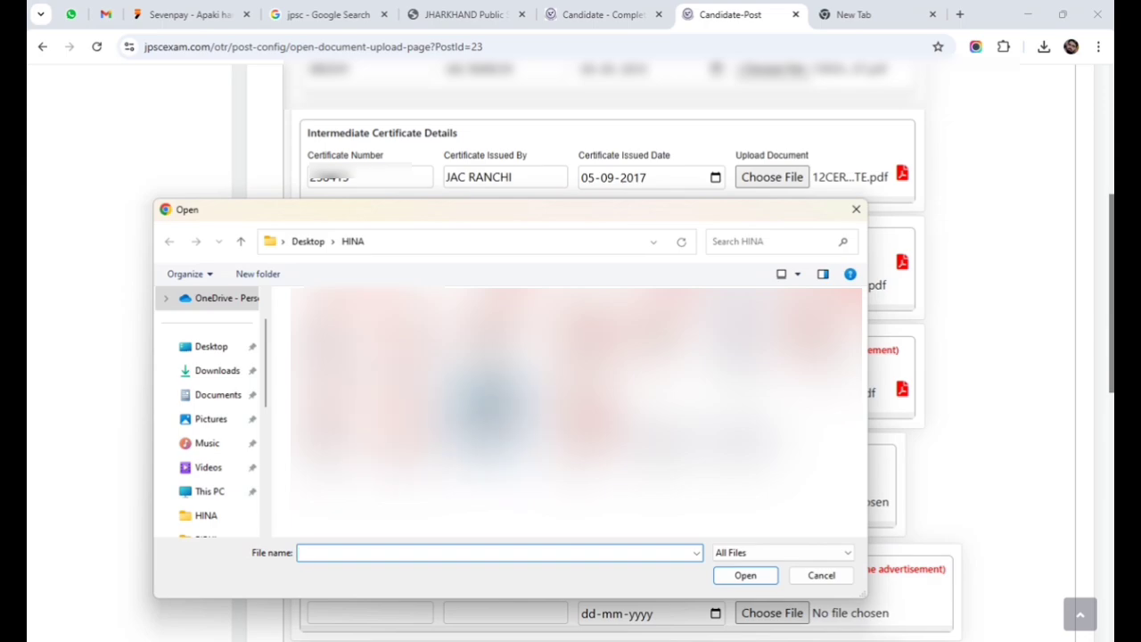
{"action": "double_click", "coordinate": [717, 411]}
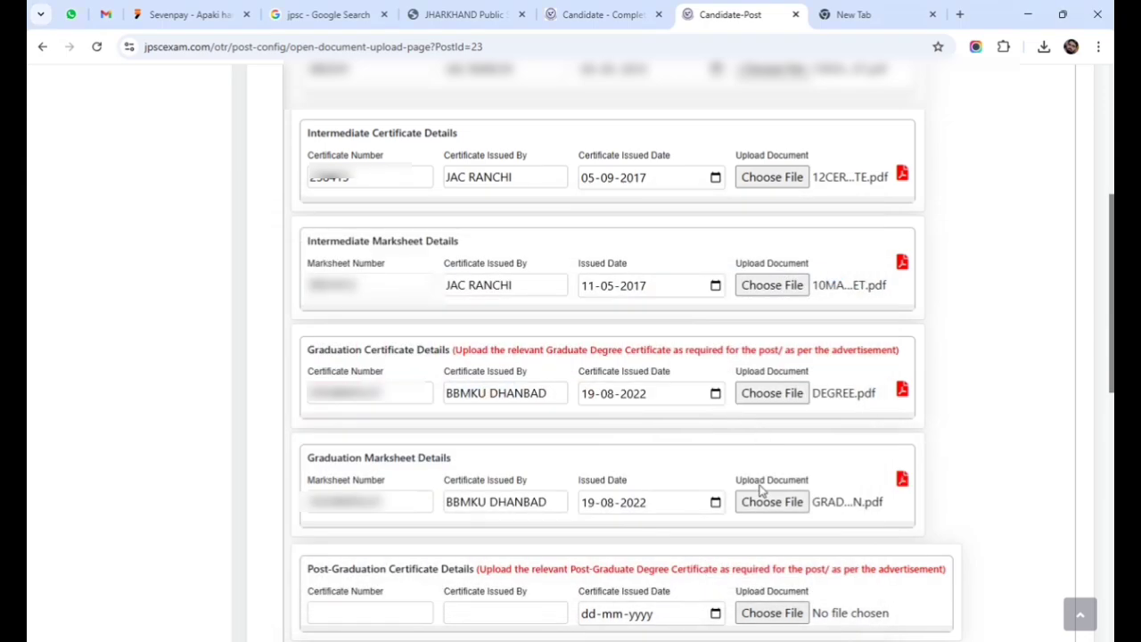
{"action": "scroll", "coordinate": [707, 496], "scroll_direction": "down", "scroll_amount": 5}
- Enter the Post-Graduation certificate number and issuer BBMKU DHANBAD
{"action": "scroll", "coordinate": [711, 492], "scroll_direction": "down", "scroll_amount": 1}
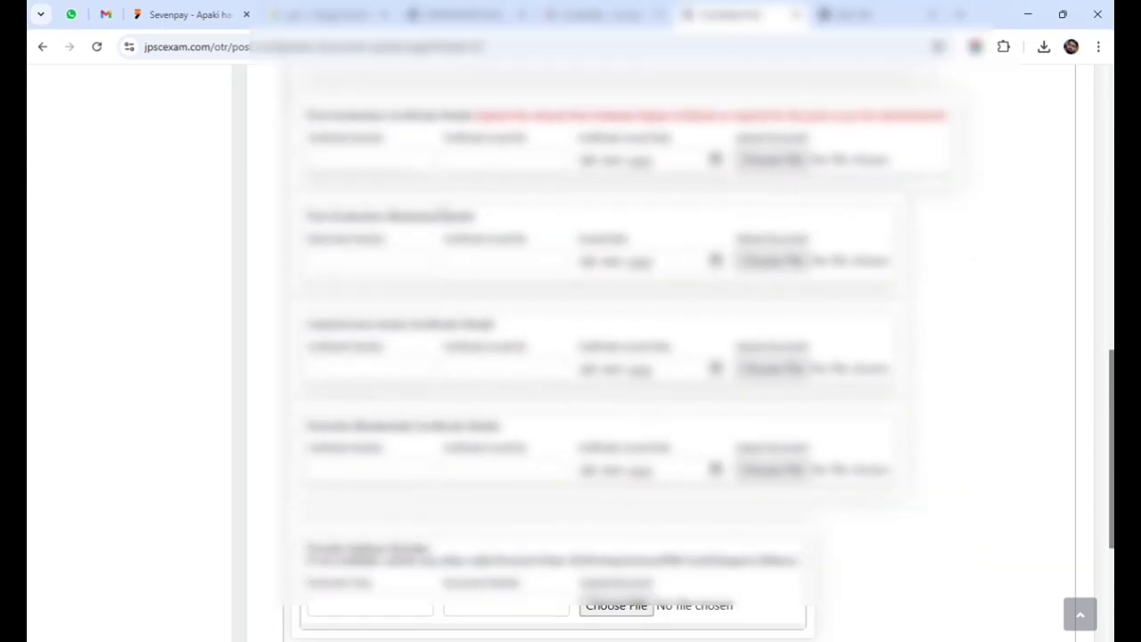
{"action": "left_click", "coordinate": [369, 159]}
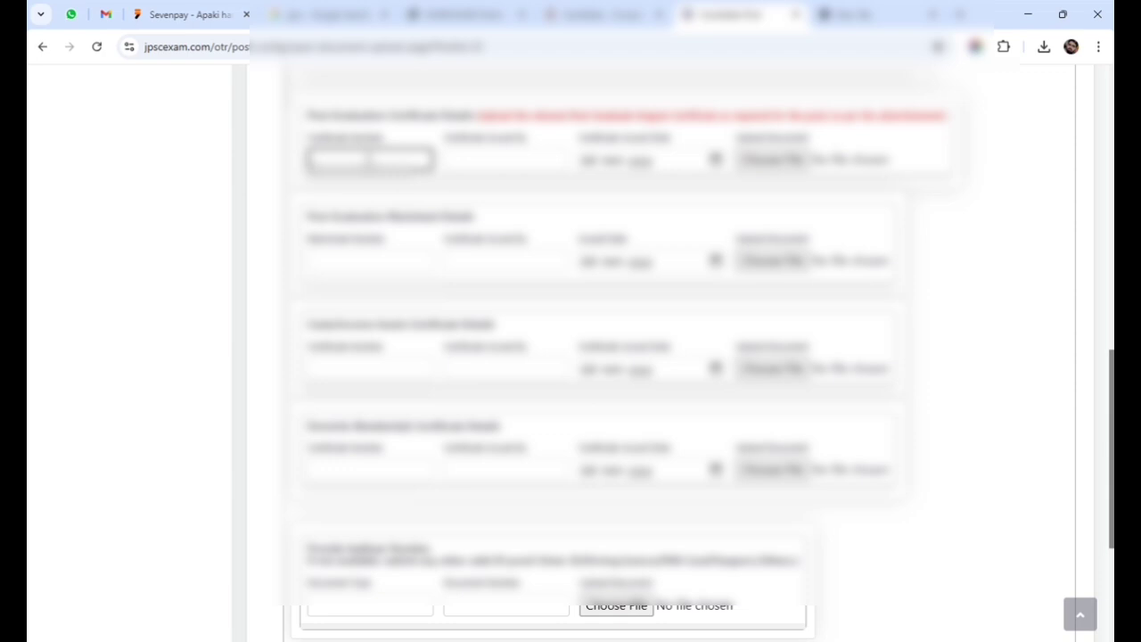
{"action": "type", "text": "G5????????"}
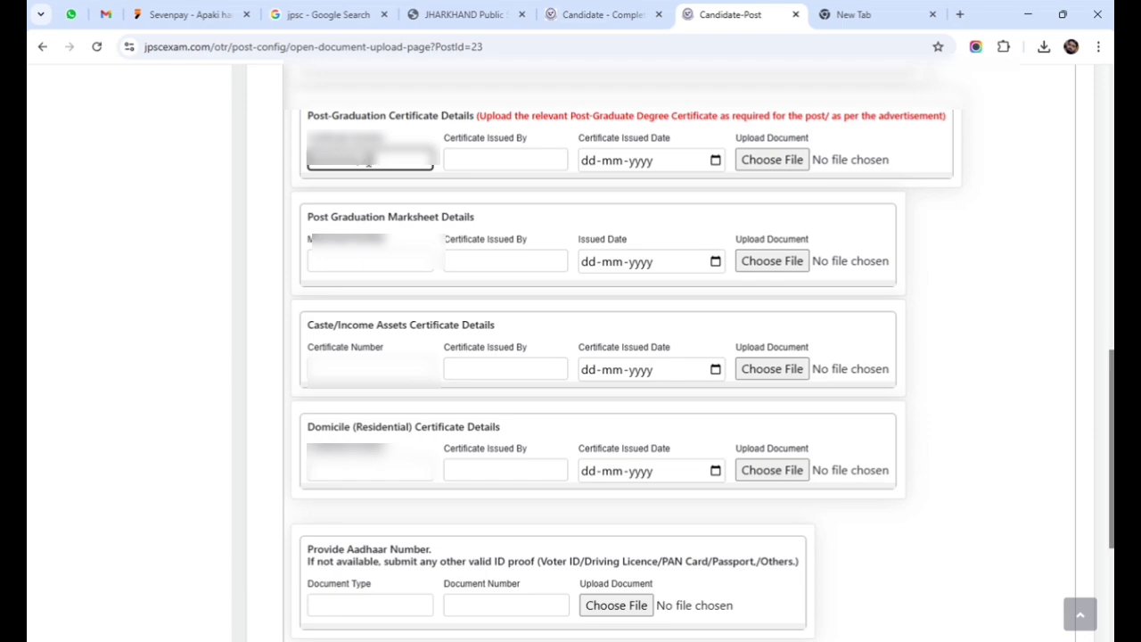
{"action": "left_click", "coordinate": [513, 160]}
{"action": "type", "text": "BB"}
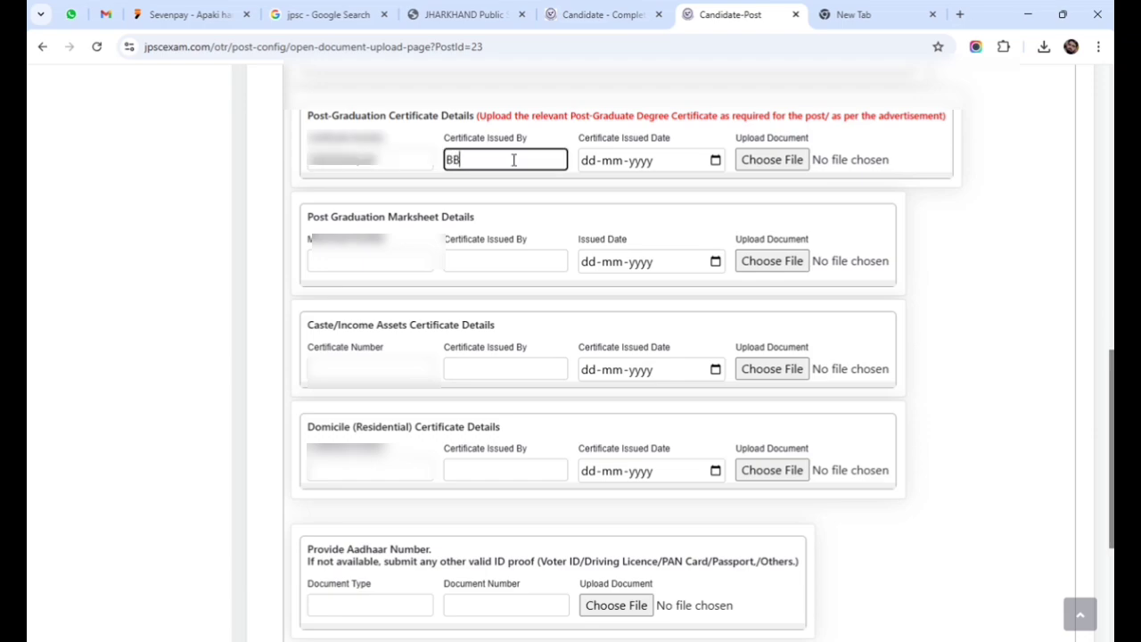
{"action": "type", "text": "MKU DHANBAD"}
- Set the certificate issue date to 03-10-2024 and attach DEGREE.pdf
{"action": "left_click", "coordinate": [592, 164]}
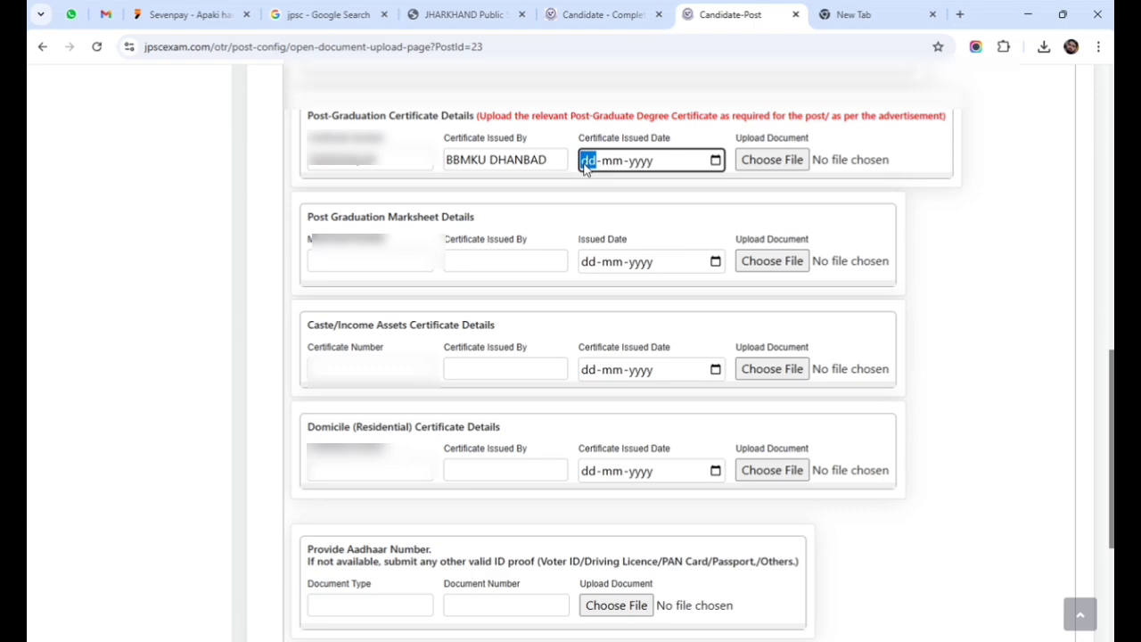
{"action": "left_click", "coordinate": [715, 161]}
{"action": "left_click", "coordinate": [665, 189]}
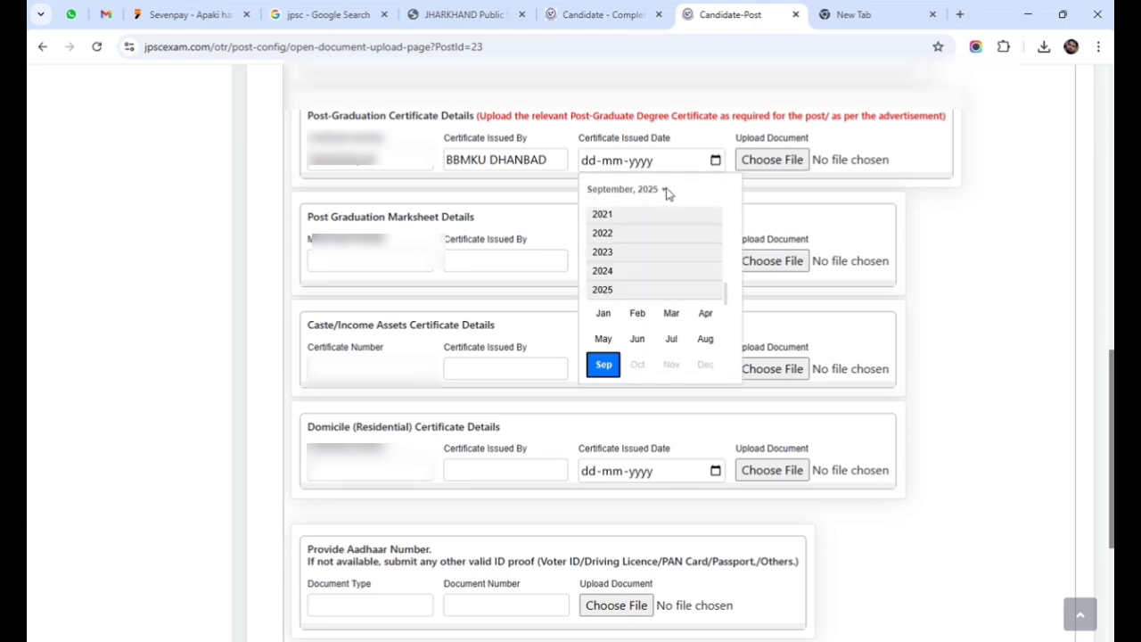
{"action": "left_click", "coordinate": [604, 271]}
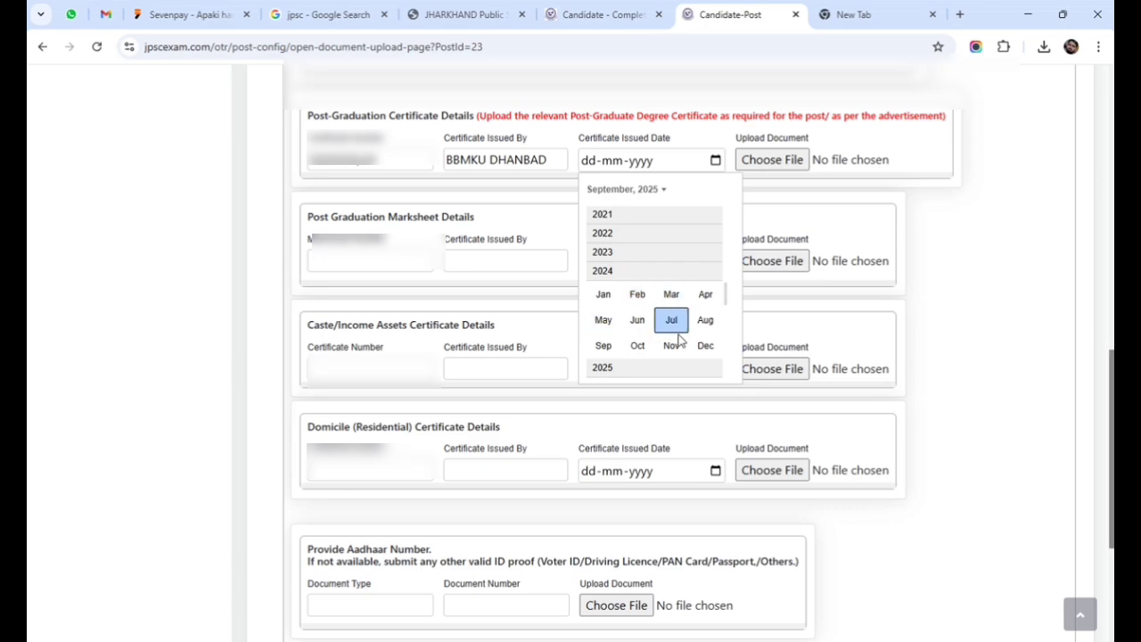
{"action": "left_click", "coordinate": [638, 345]}
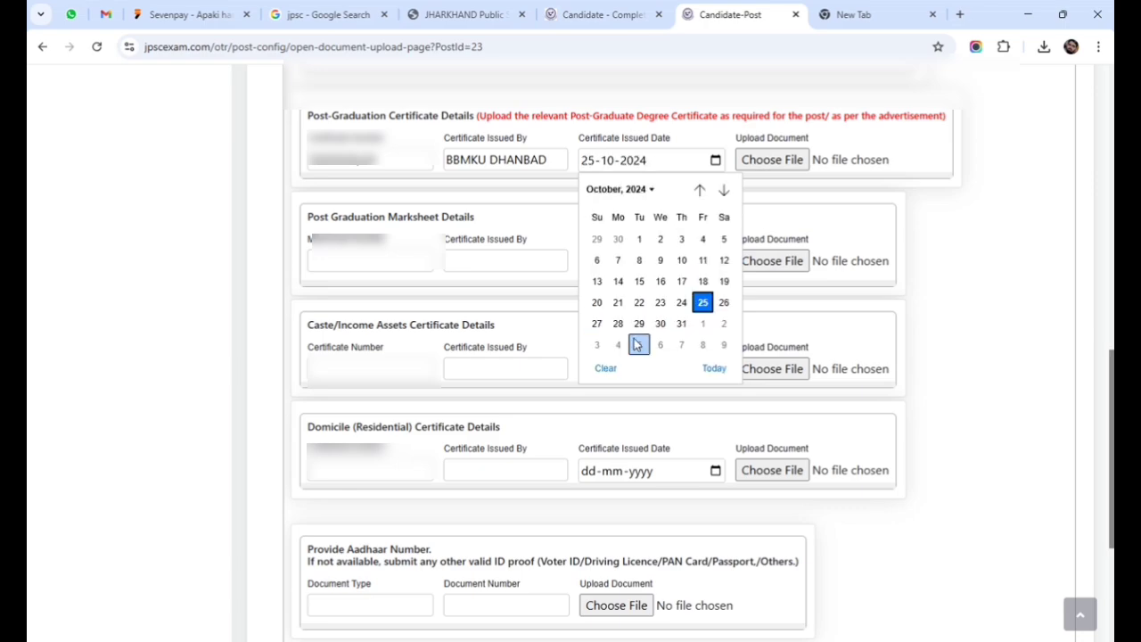
{"action": "left_click", "coordinate": [681, 240]}
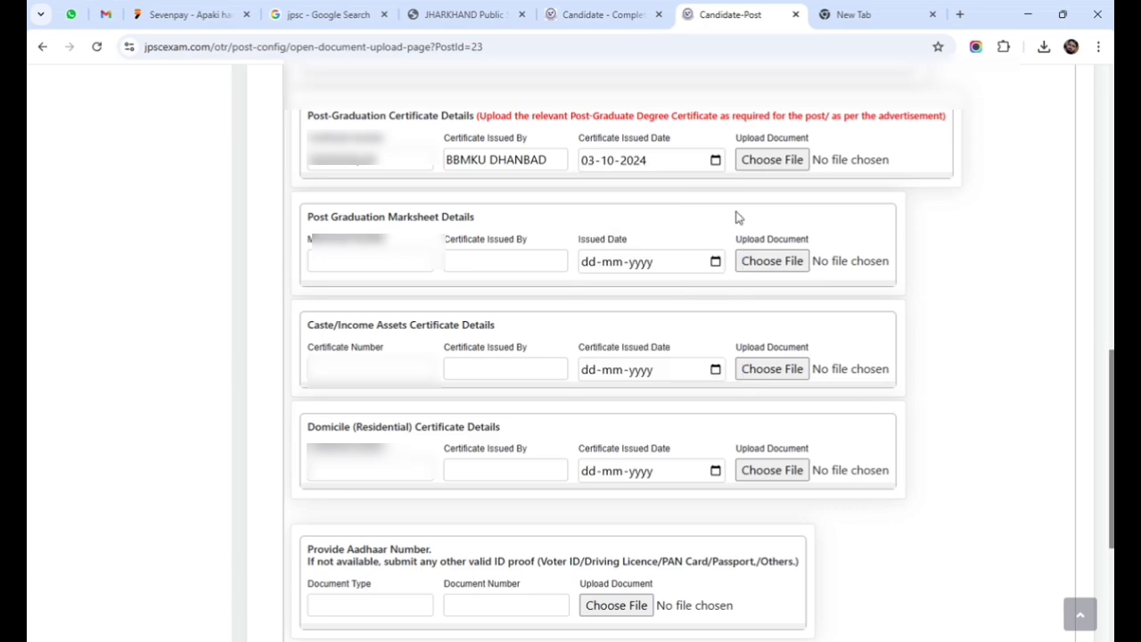
{"action": "left_click", "coordinate": [773, 162]}
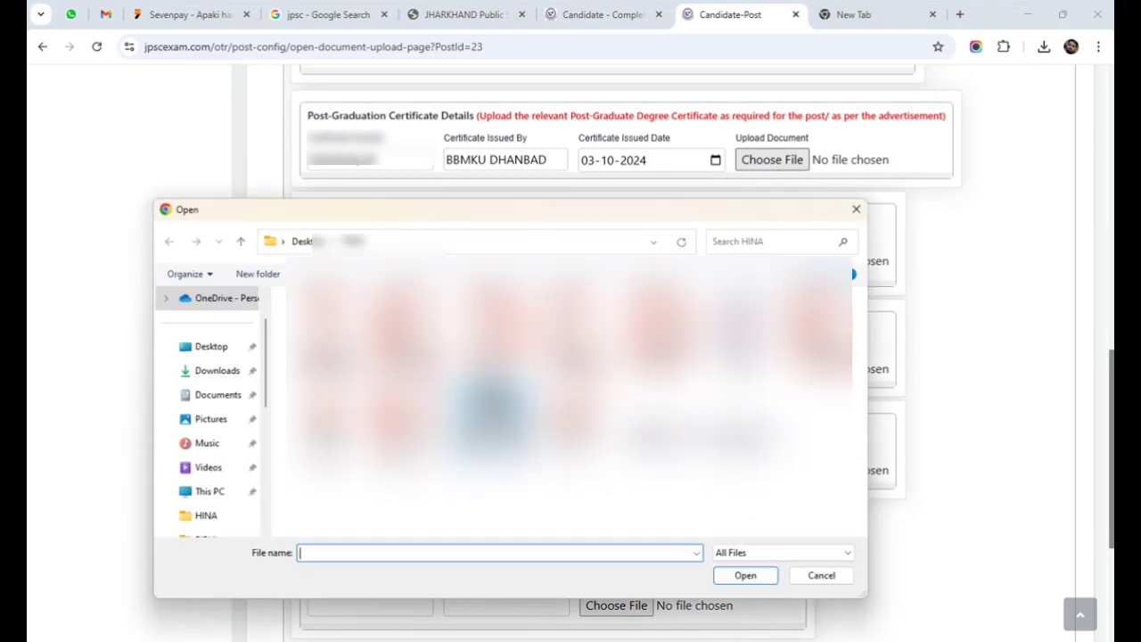
{"action": "double_click", "coordinate": [325, 425]}
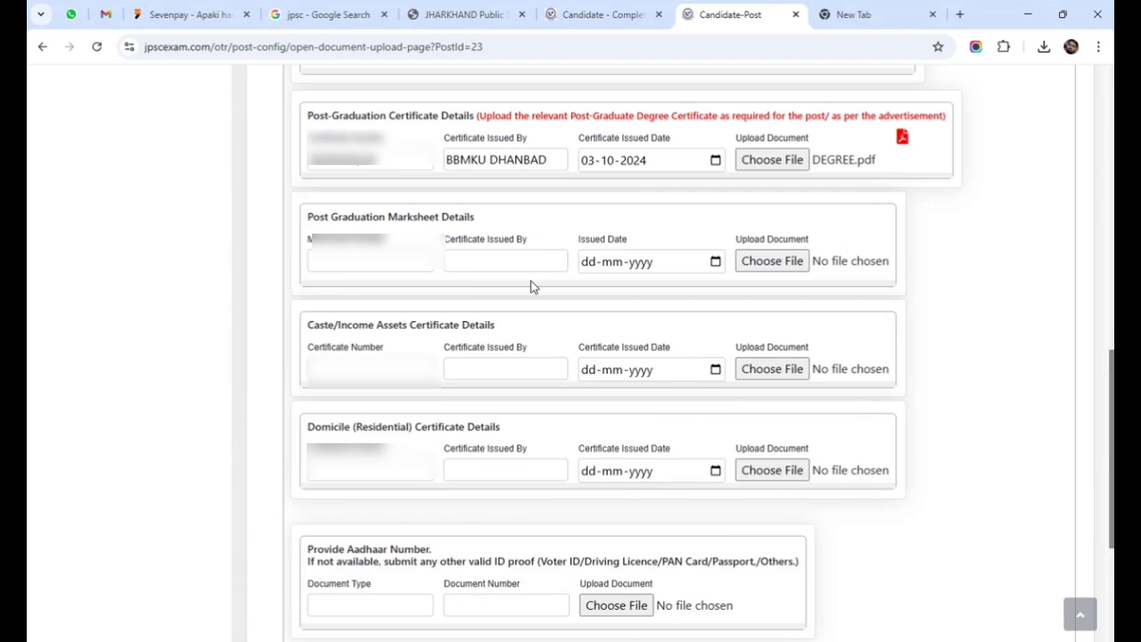
{"action": "left_click", "coordinate": [370, 259]}
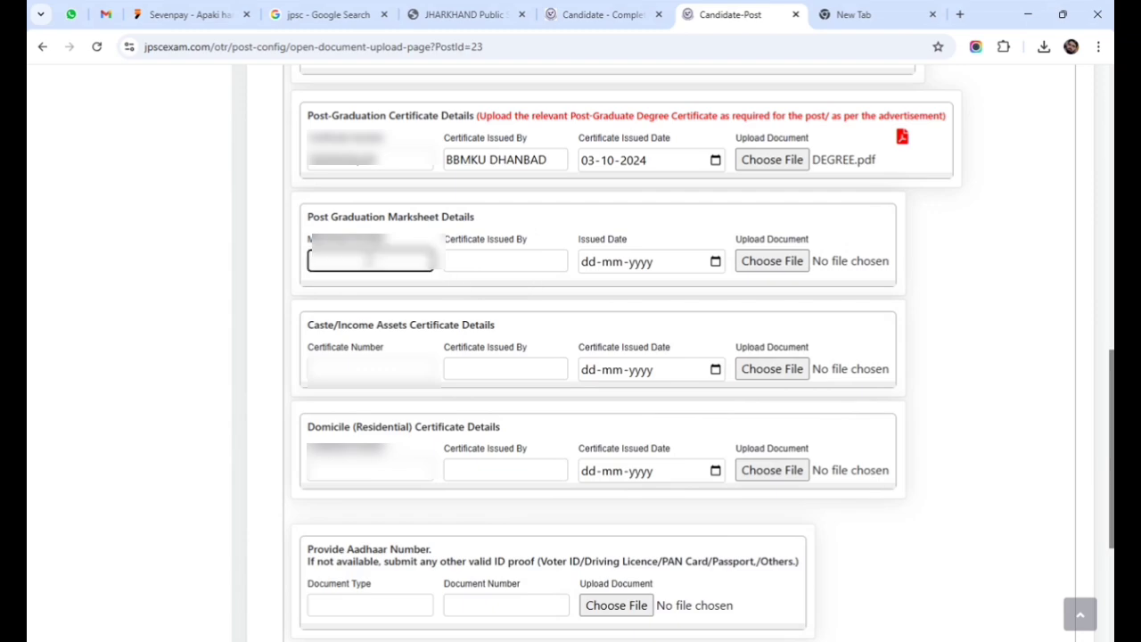
- Enter the Post Graduation Marksheet number and issuer BBMKU DHANBAD
{"action": "type", "text": "0000"}
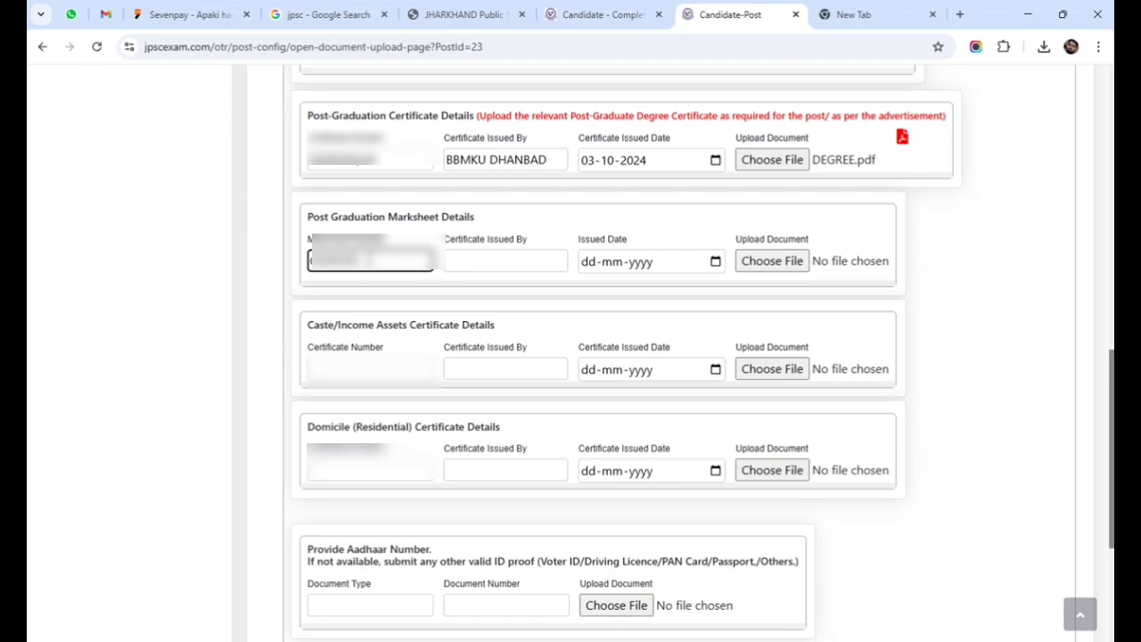
{"action": "left_click", "coordinate": [460, 267]}
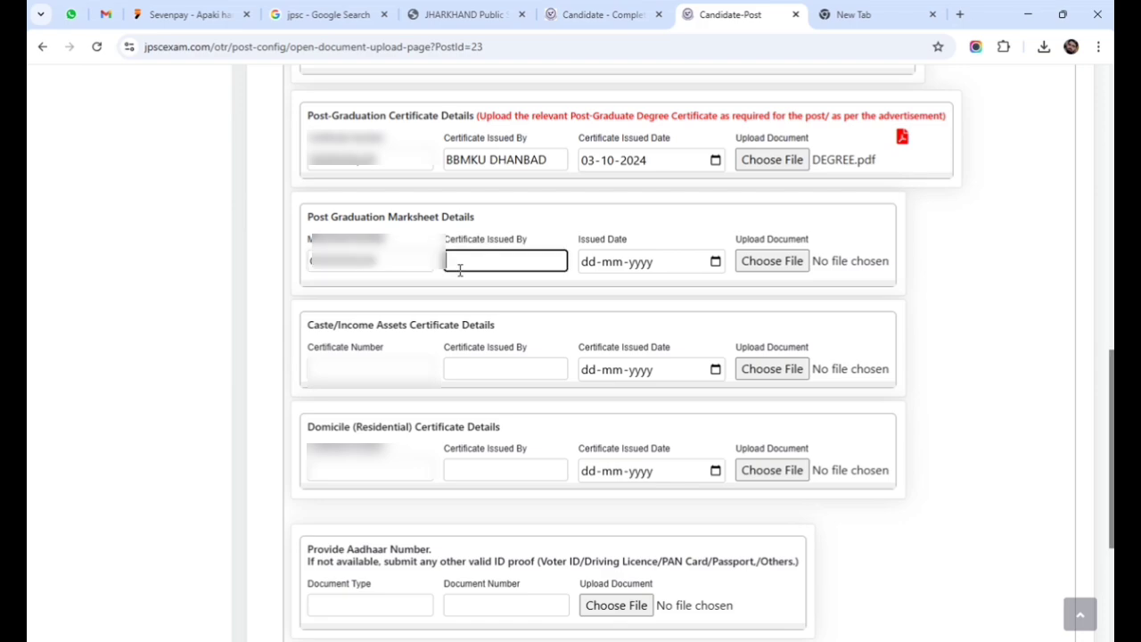
{"action": "type", "text": "BBMKU DHANBAD"}
- Set the marksheet issued date to 03-10-2024 and attach DEGREE.pdf
{"action": "left_click", "coordinate": [587, 263]}
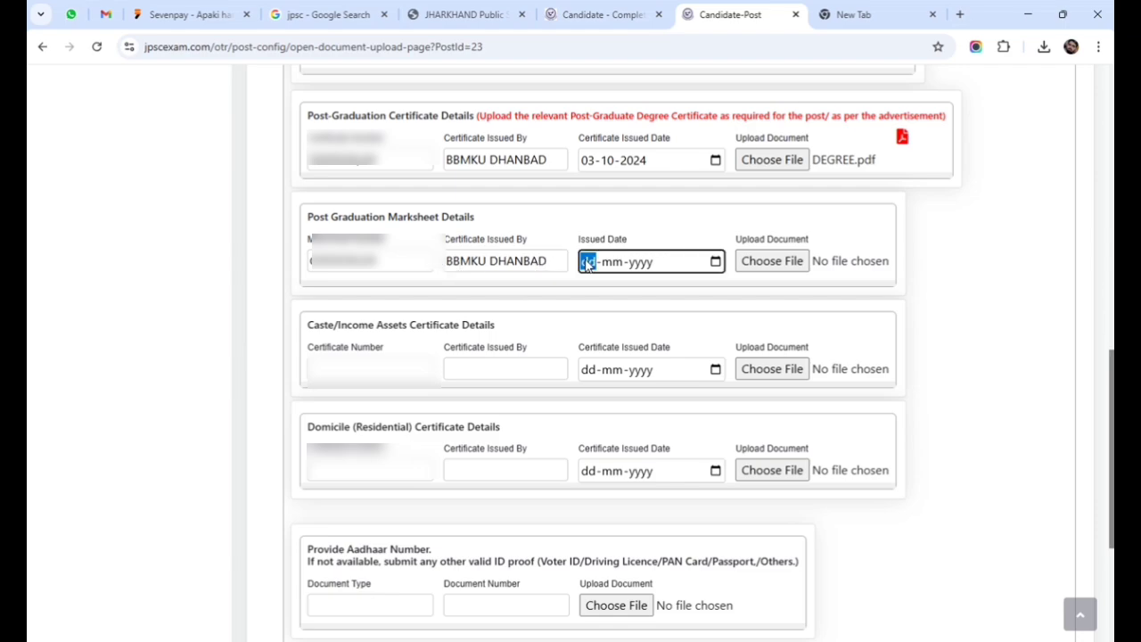
{"action": "left_click", "coordinate": [715, 261]}
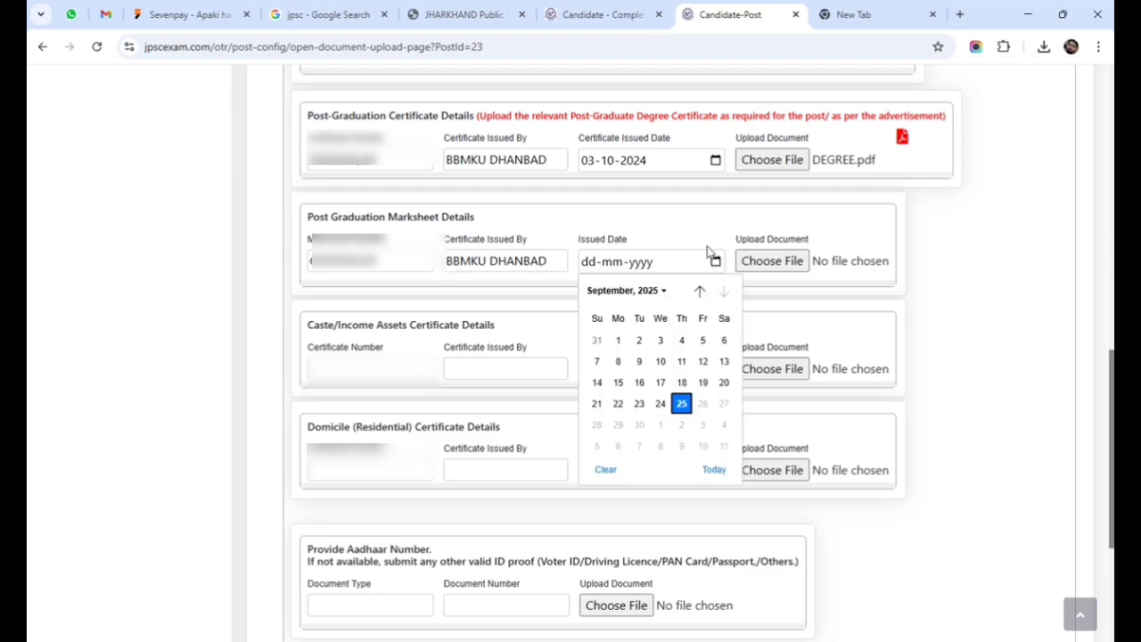
{"action": "left_click", "coordinate": [663, 291]}
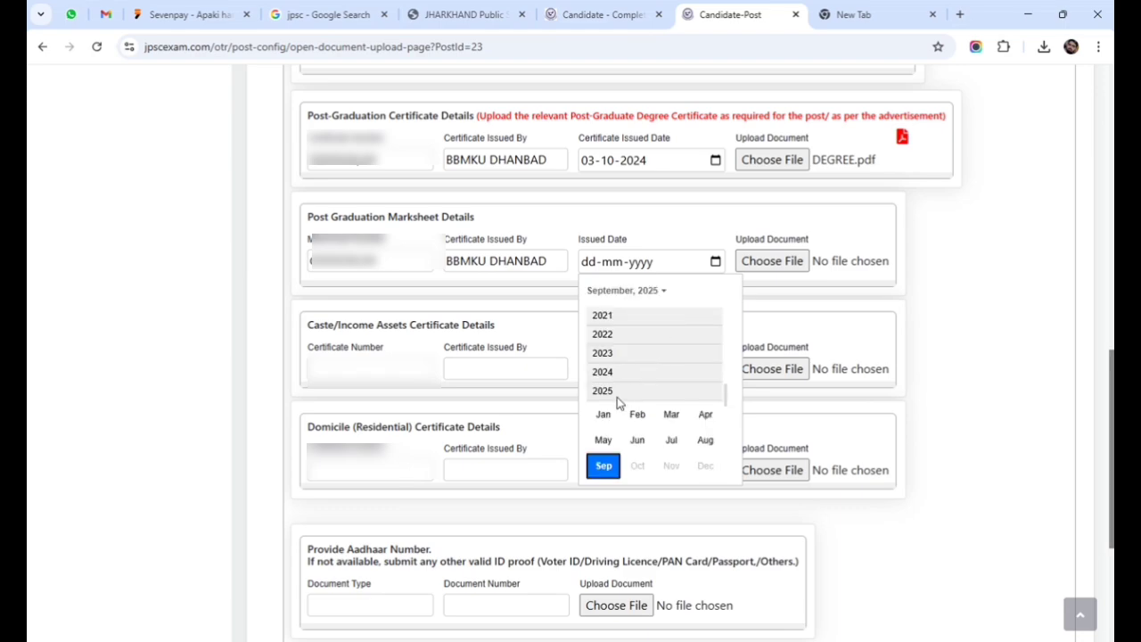
{"action": "left_click", "coordinate": [602, 378]}
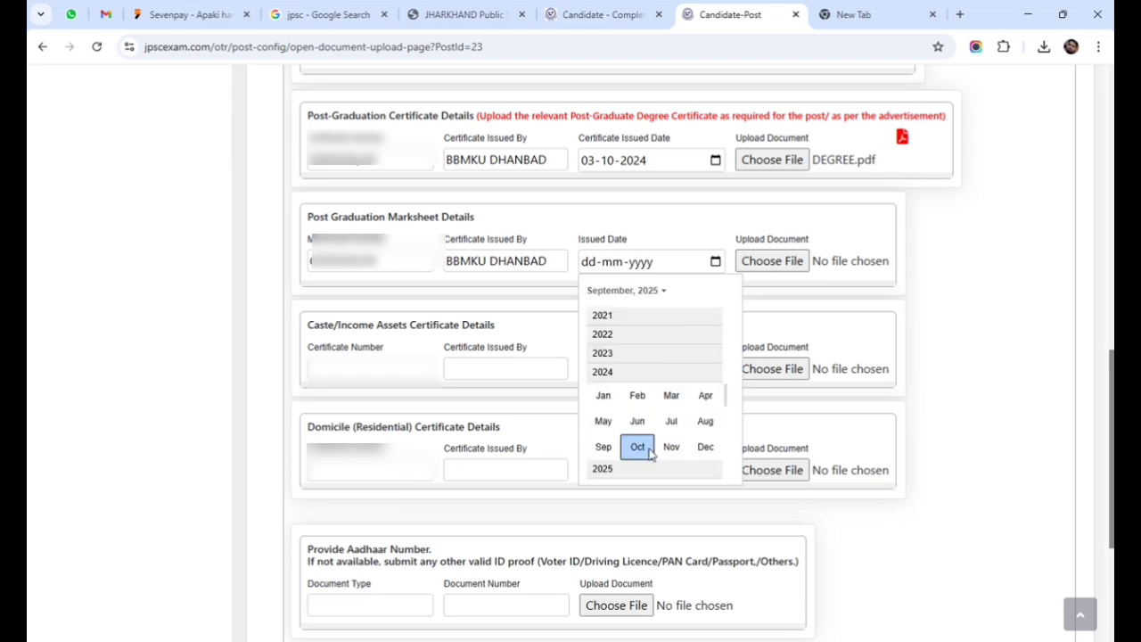
{"action": "left_click", "coordinate": [637, 446]}
{"action": "left_click", "coordinate": [681, 340]}
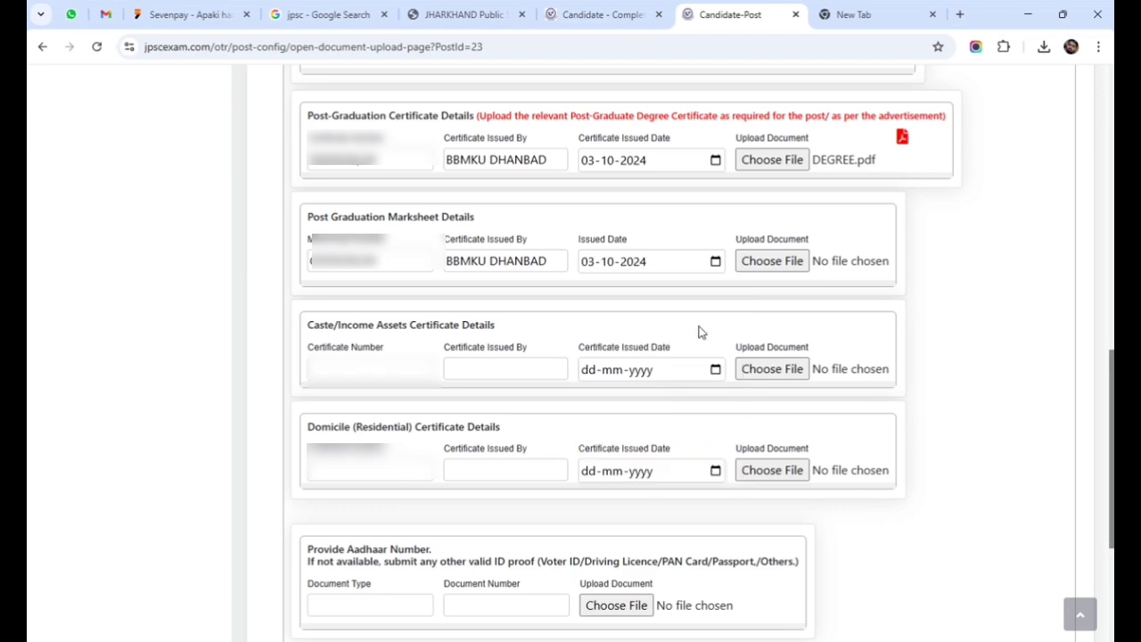
{"action": "left_click", "coordinate": [767, 266]}
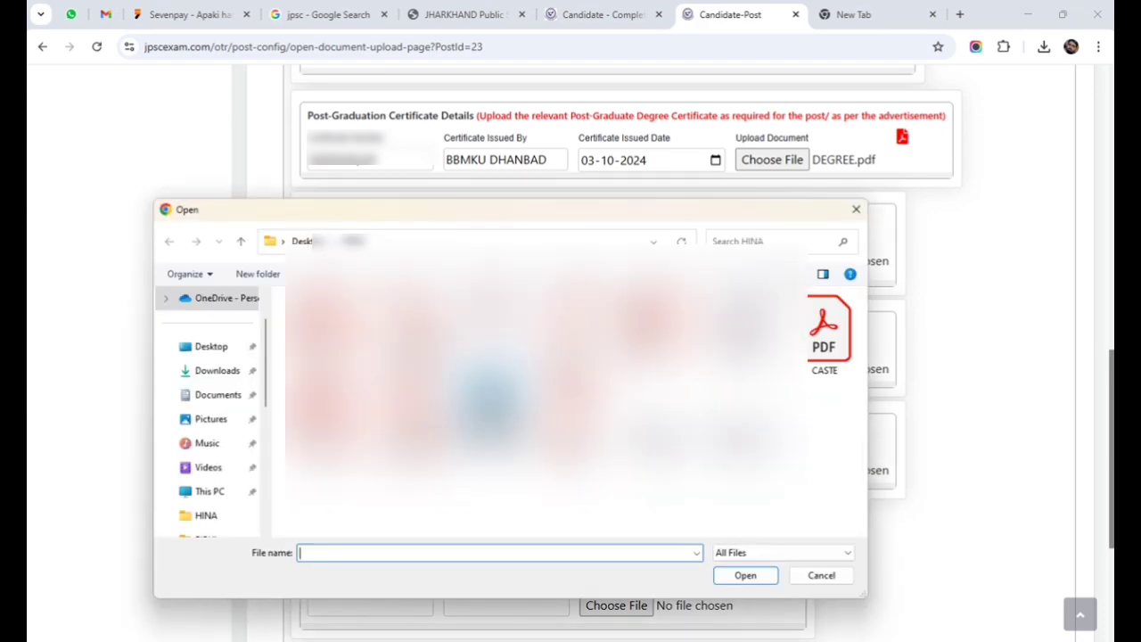
{"action": "double_click", "coordinate": [323, 416]}
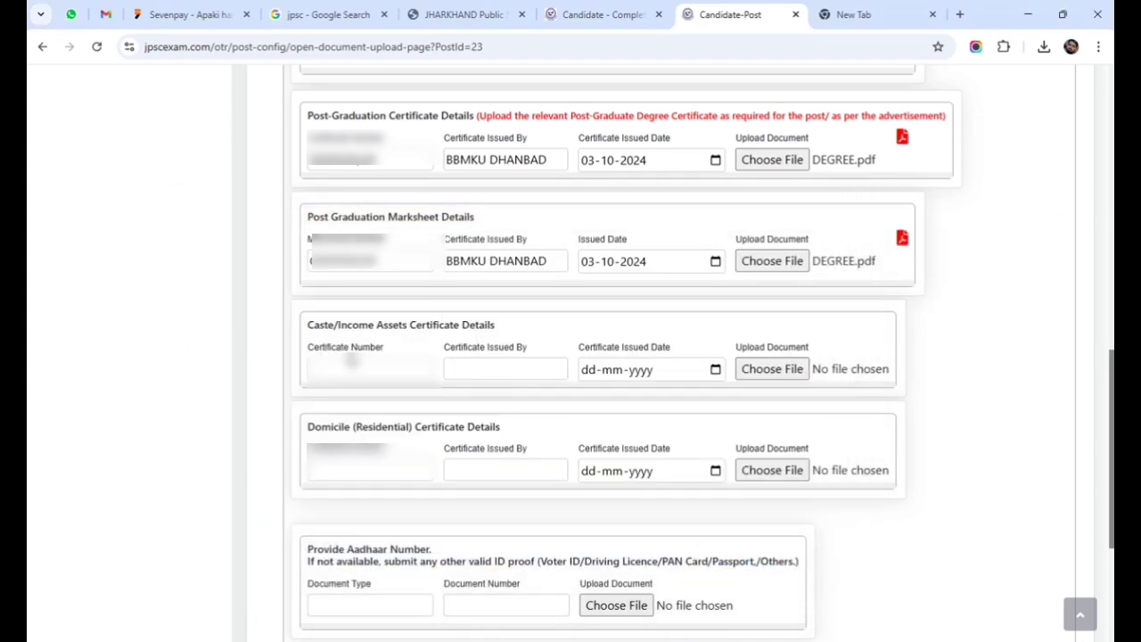
- Enter the caste certificate number and issuer CIRCLE OFFICER
{"action": "left_click", "coordinate": [351, 364]}
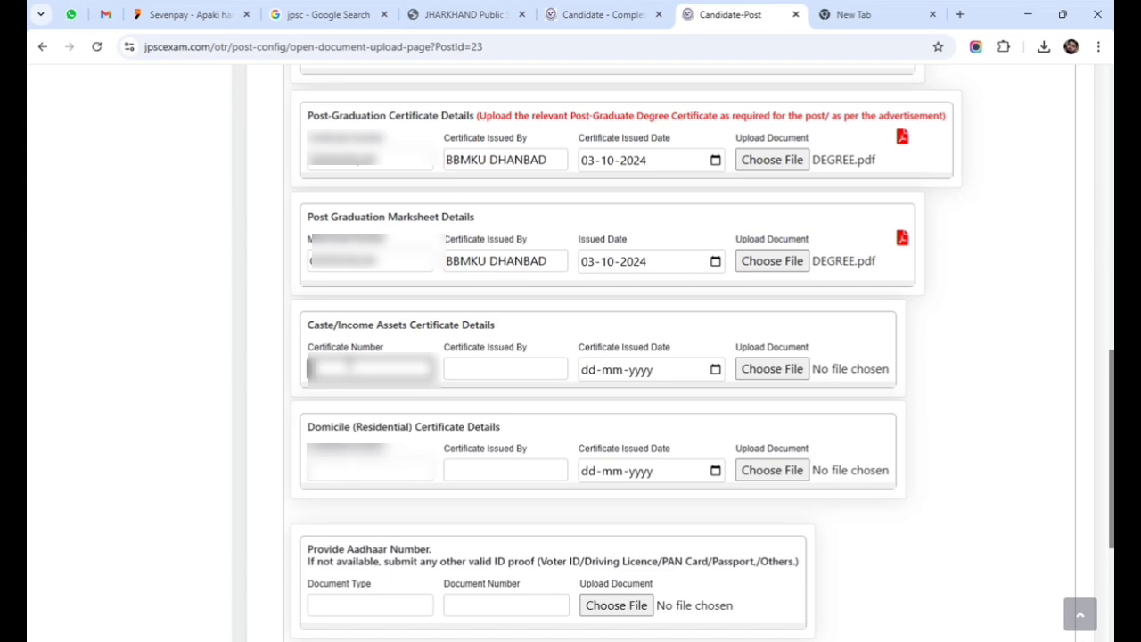
{"action": "type", "text": "JHCC/2024/1234"}
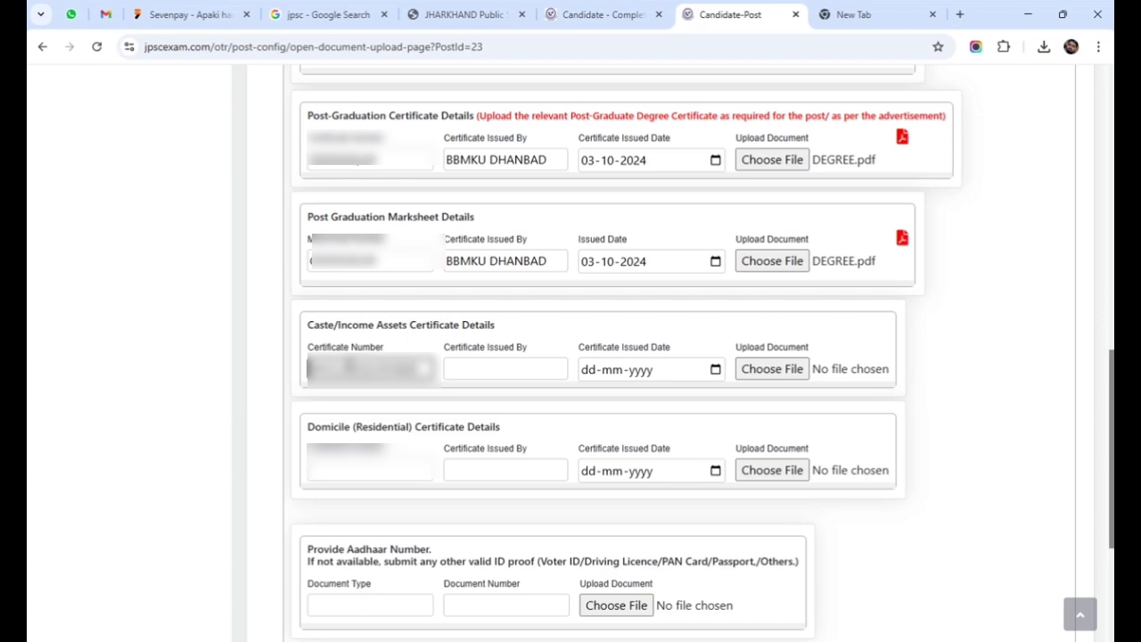
{"action": "left_click", "coordinate": [495, 371]}
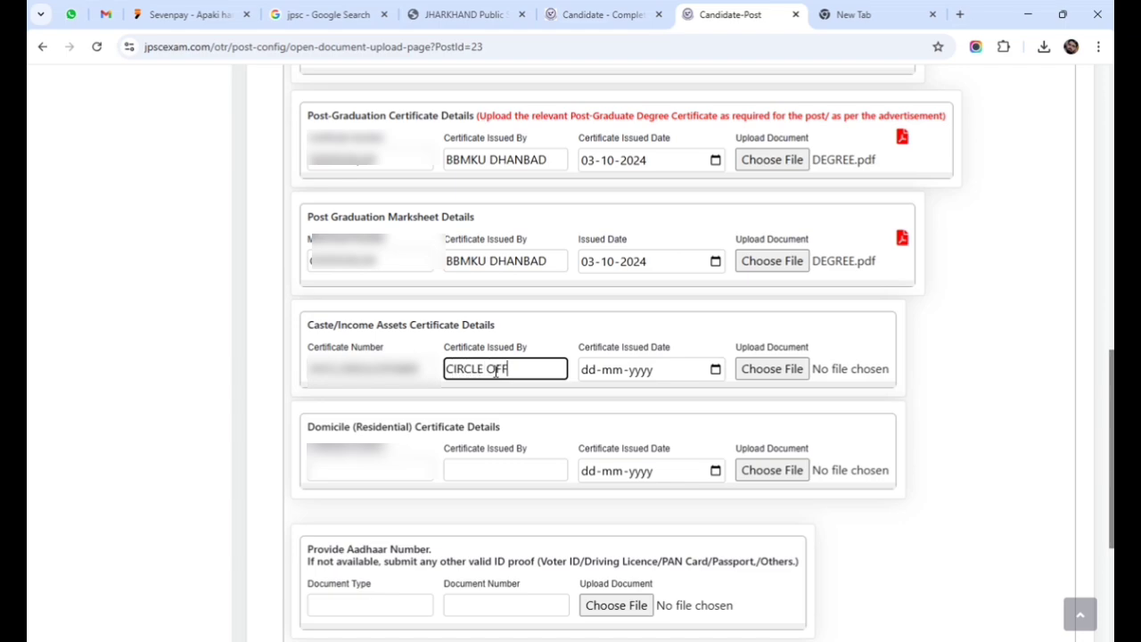
{"action": "type", "text": "CIRCLE OFFICER"}
- Date the caste certificate 29-05-2023 with CASTE.pdf, then enter the domicile certificate number
{"action": "left_click", "coordinate": [639, 374]}
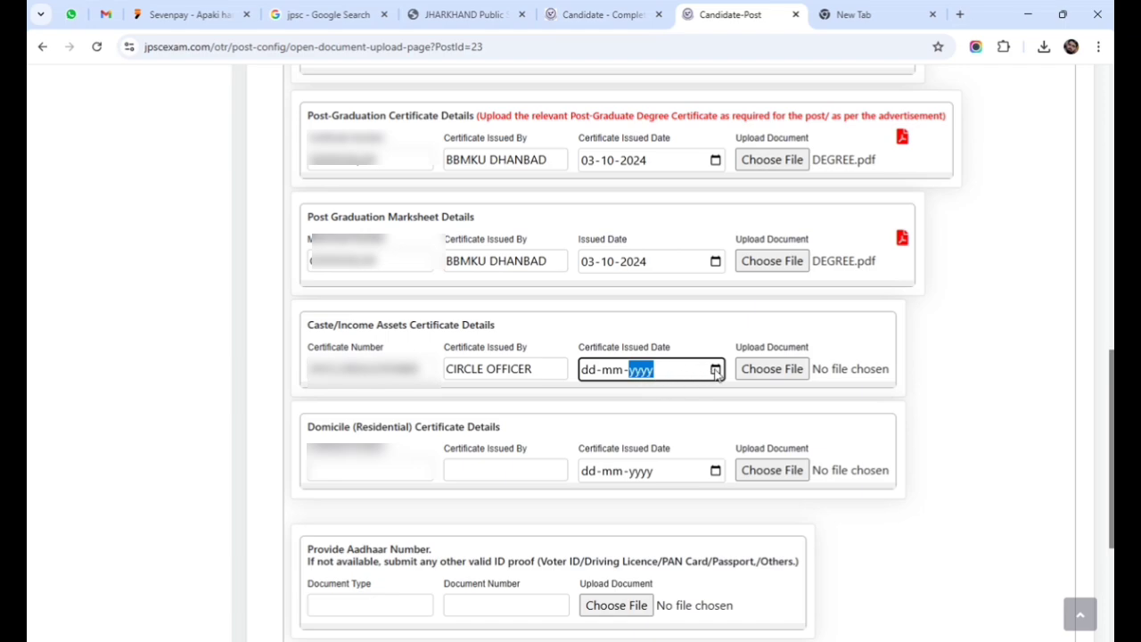
{"action": "left_click", "coordinate": [716, 369]}
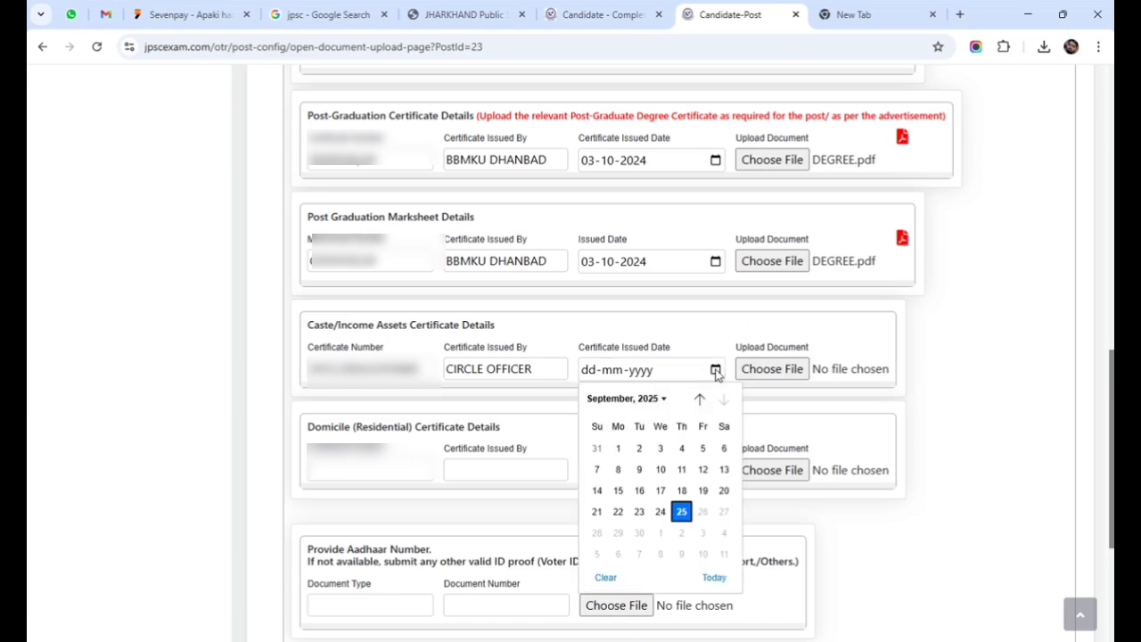
{"action": "left_click", "coordinate": [665, 399]}
{"action": "left_click", "coordinate": [610, 463]}
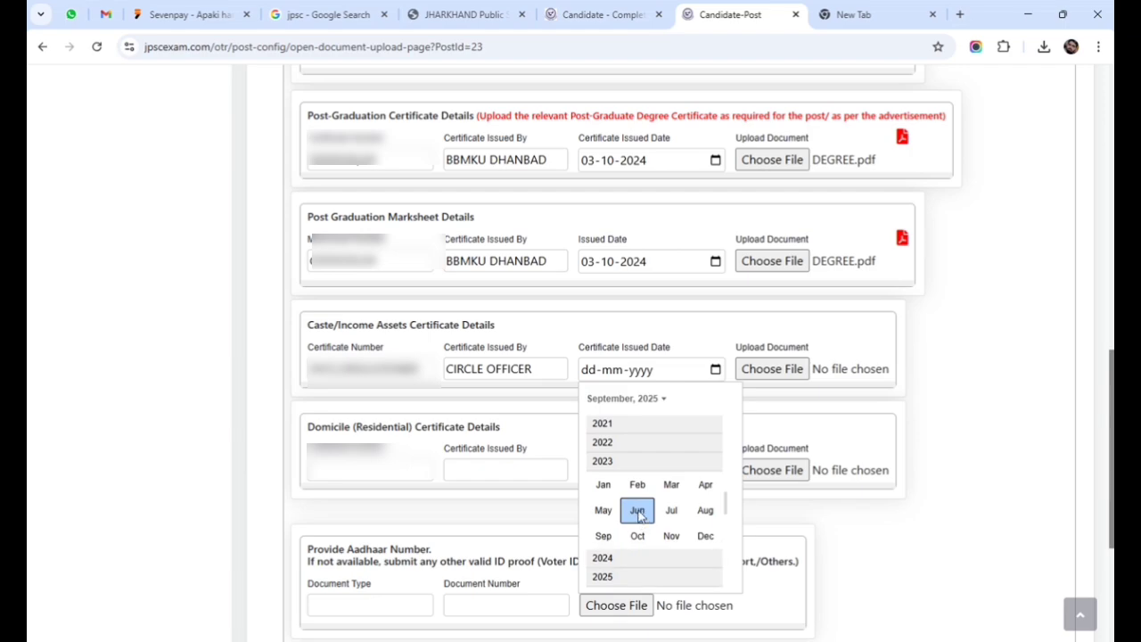
{"action": "left_click", "coordinate": [636, 511]}
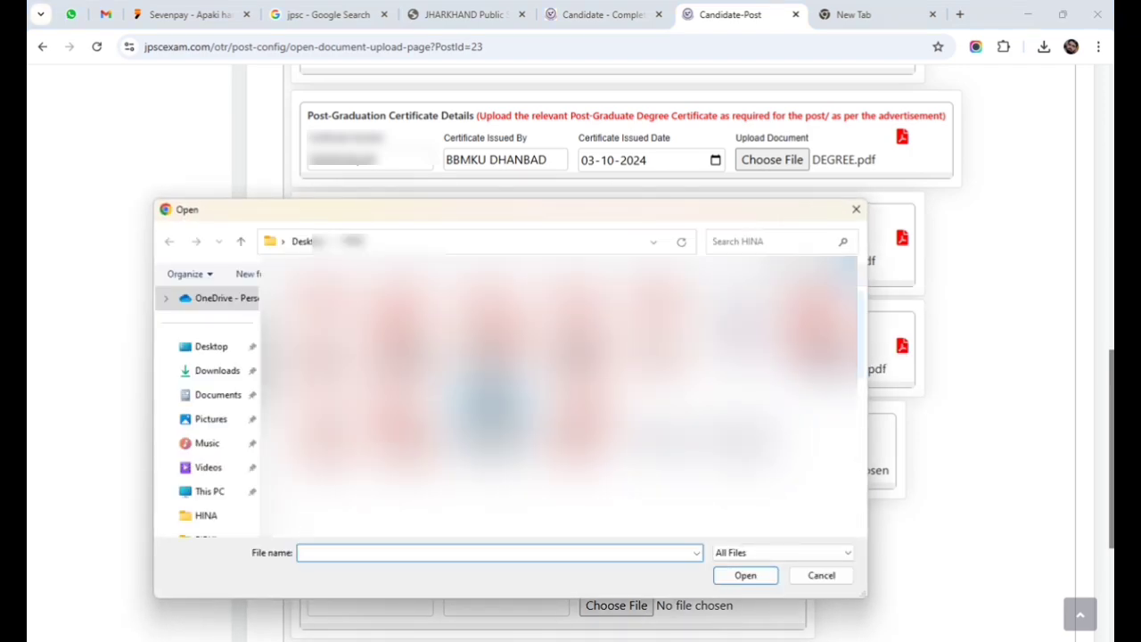
{"action": "key", "text": "Escape"}
{"action": "left_click", "coordinate": [364, 467]}
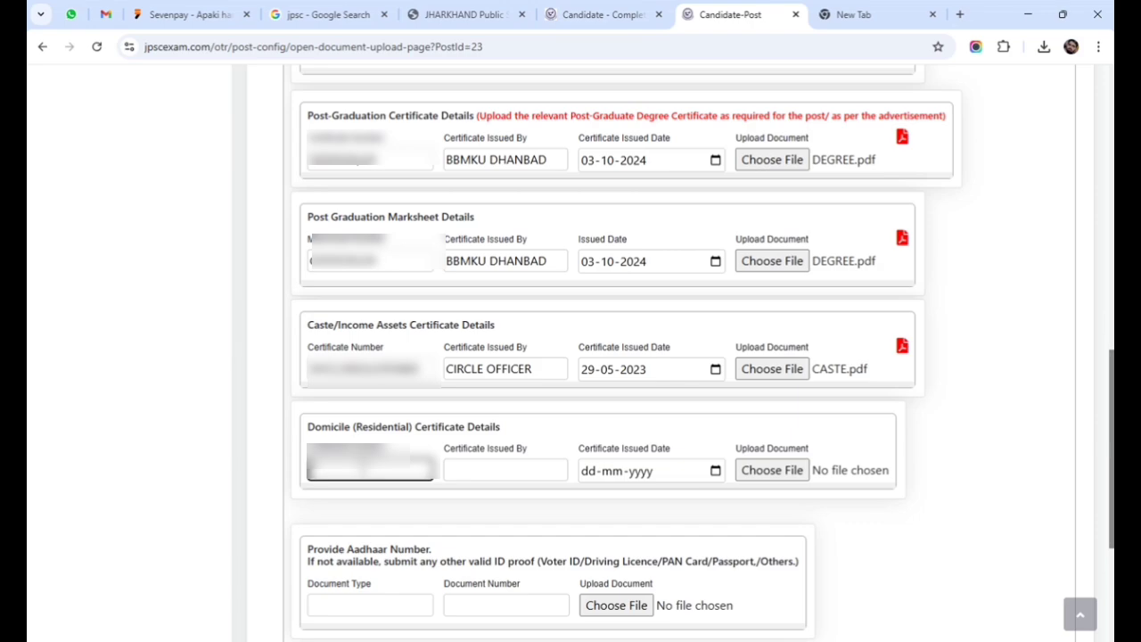
{"action": "type", "text": "JHRC/2023"}
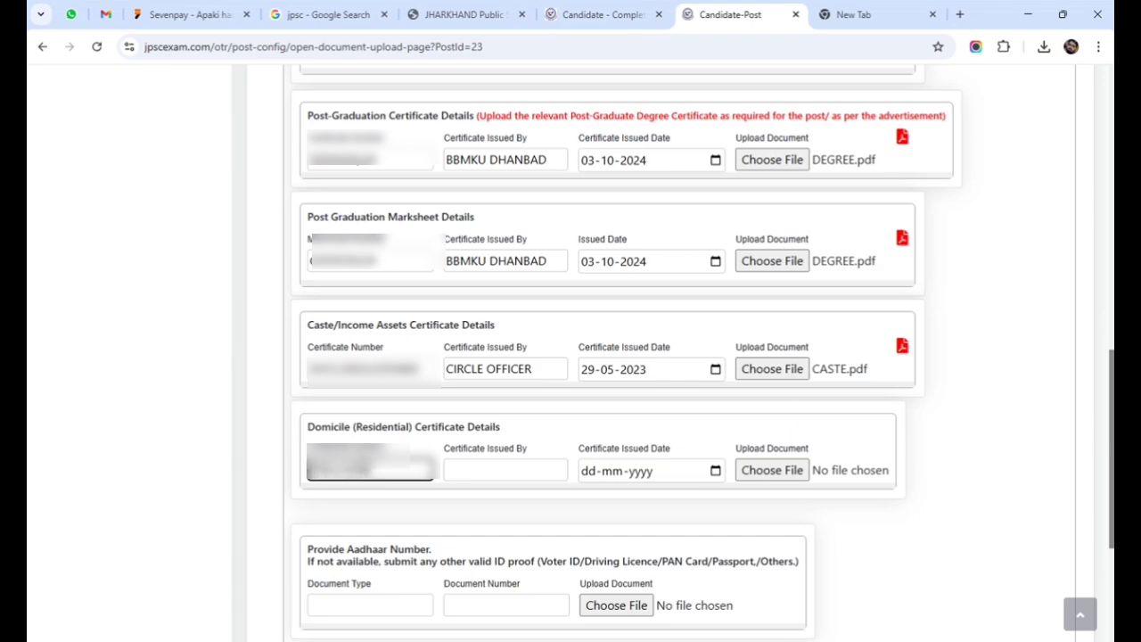
{"action": "type", "text": "/12345"}
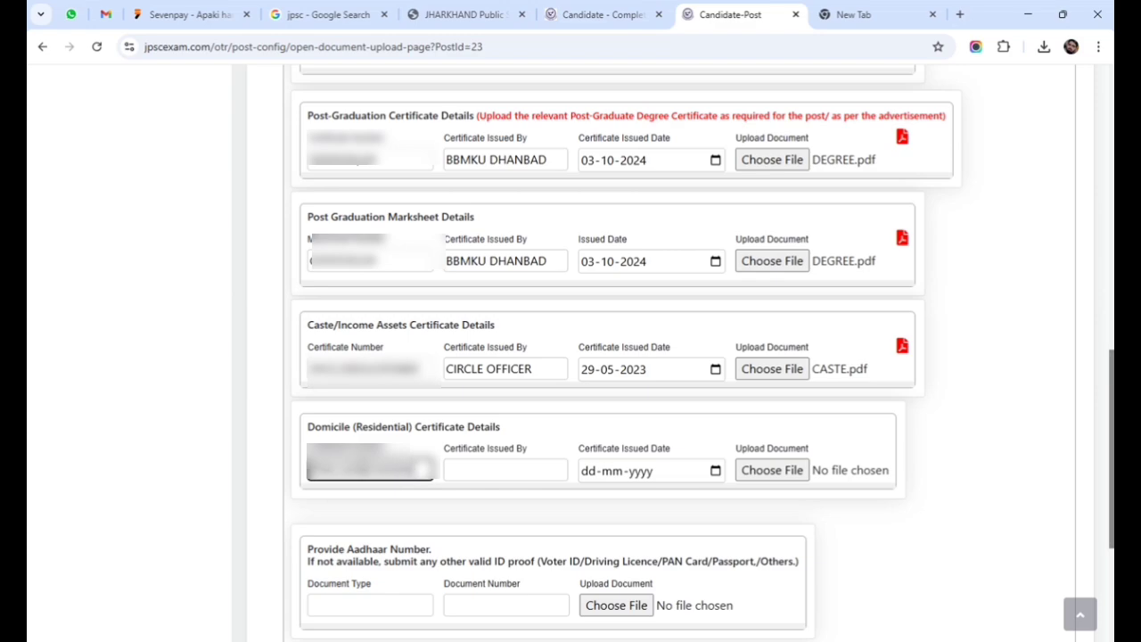
- Enter CIRCLE OFFICER as the domicile issuer and set the issue date to 27-10-2023
{"action": "left_click", "coordinate": [486, 470]}
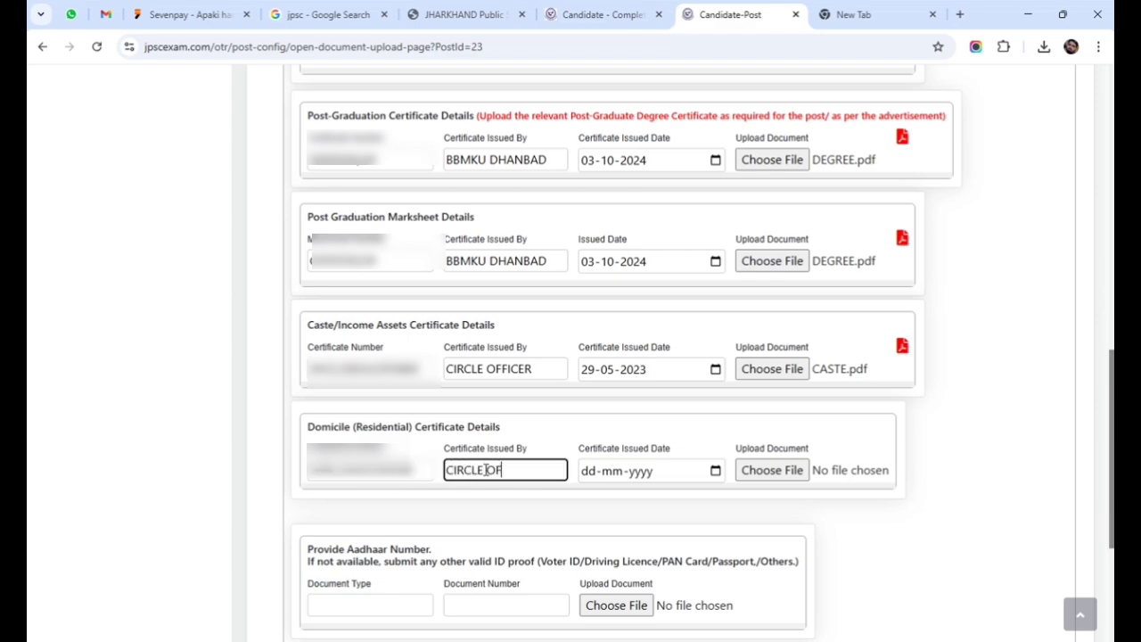
{"action": "type", "text": "CIRCLE OFFICER"}
{"action": "left_click", "coordinate": [716, 471]}
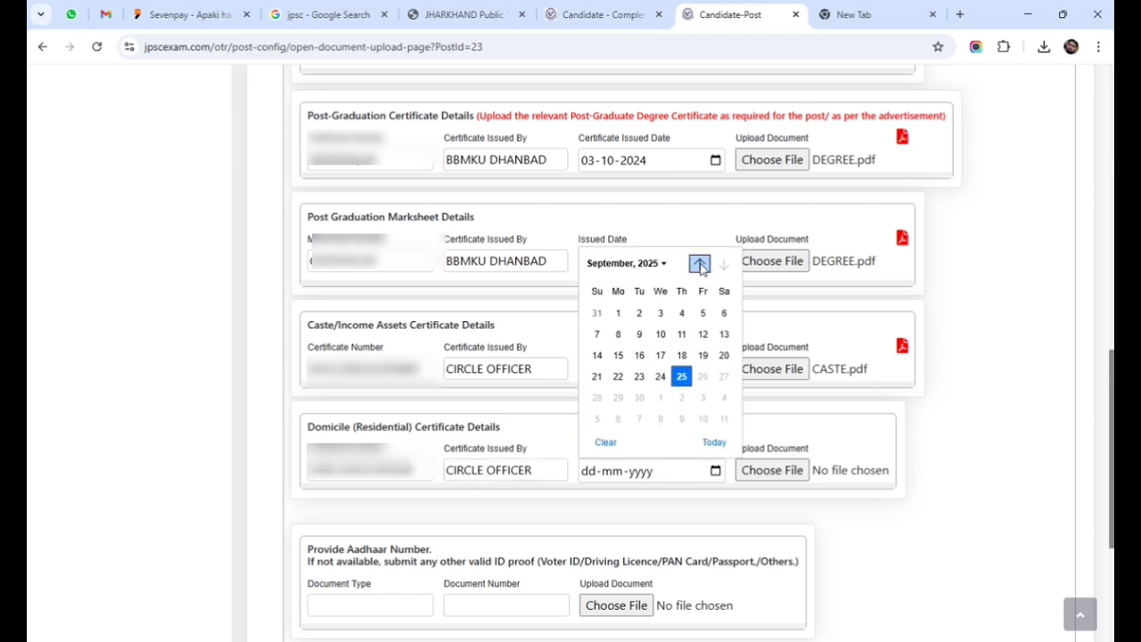
{"action": "left_click", "coordinate": [700, 263]}
{"action": "left_click", "coordinate": [647, 268]}
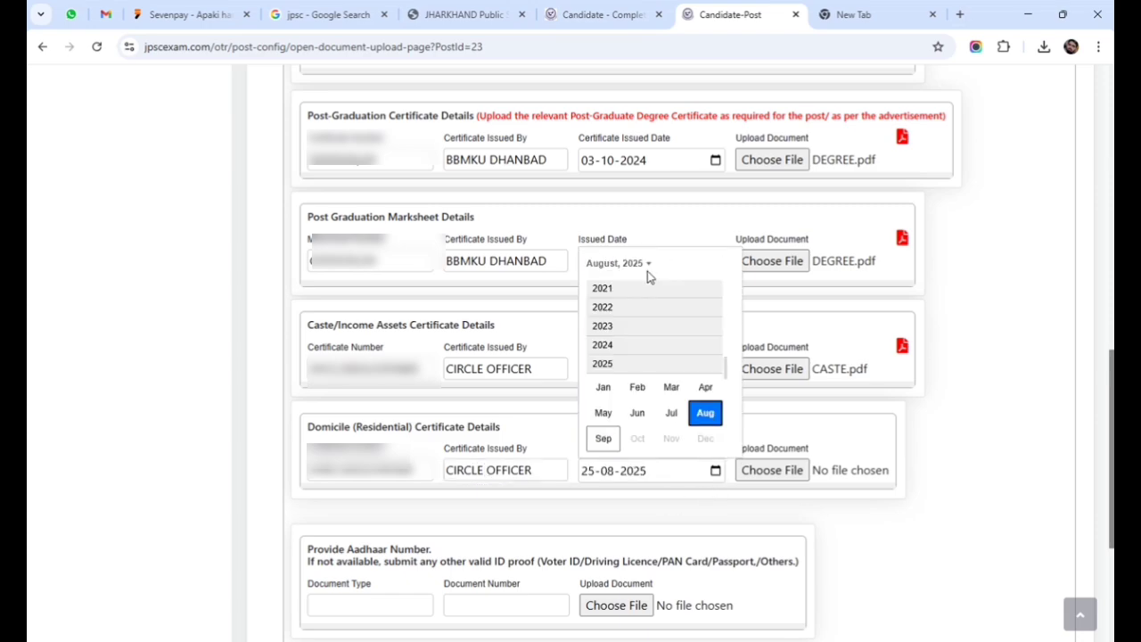
{"action": "left_click", "coordinate": [602, 326]}
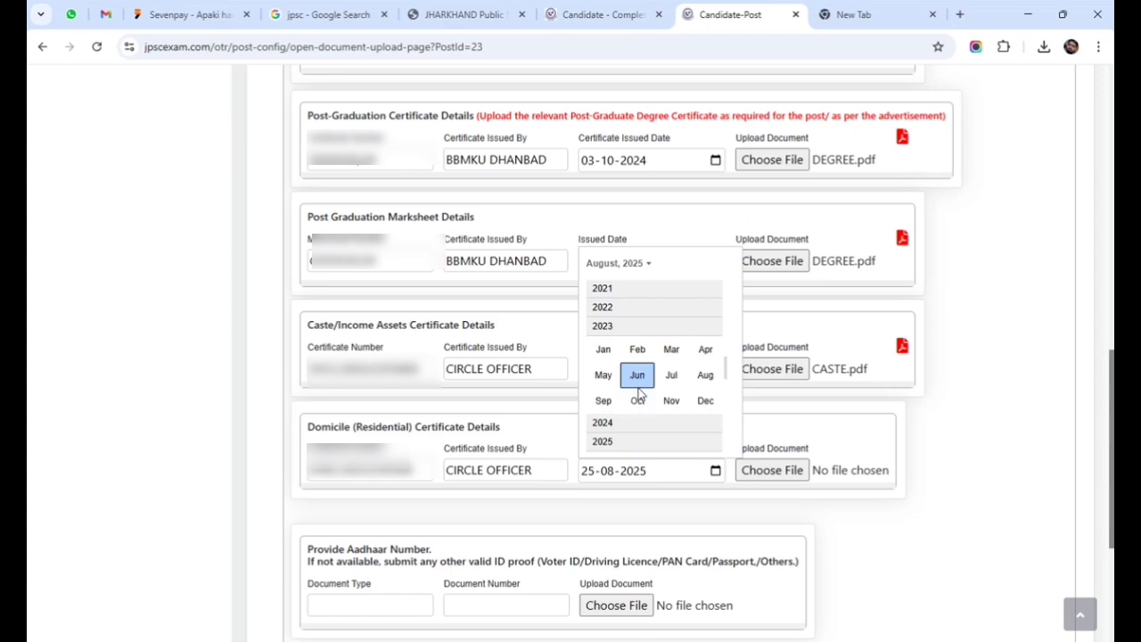
{"action": "left_click", "coordinate": [670, 400]}
{"action": "left_click", "coordinate": [703, 376]}
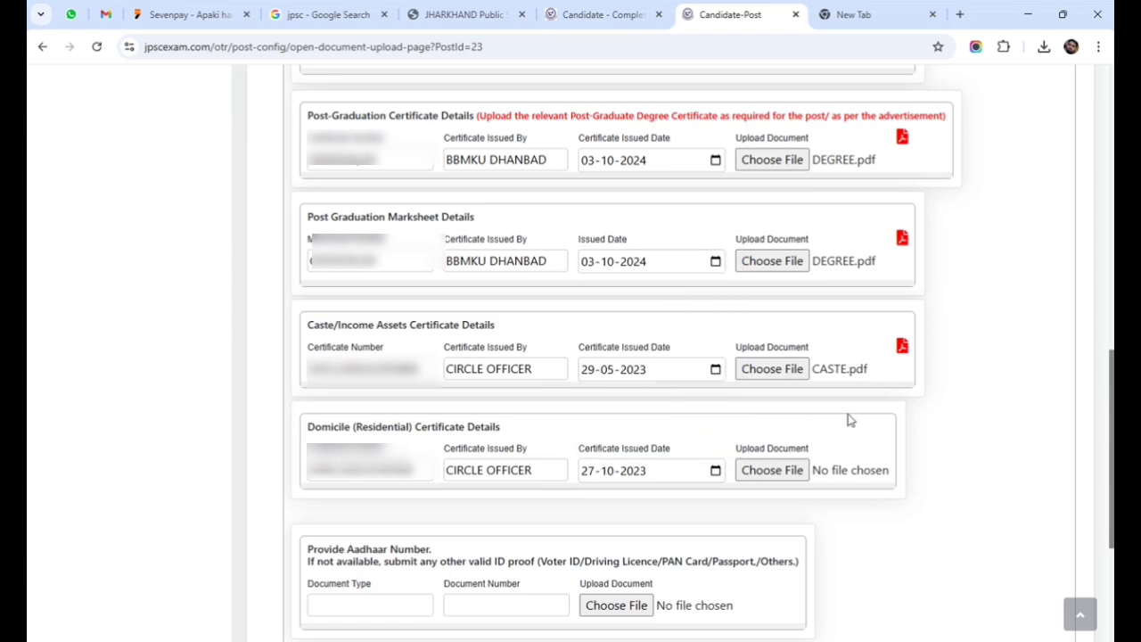
- Attach RESIDENT.pdf as the domicile certificate document
{"action": "left_click", "coordinate": [772, 470]}
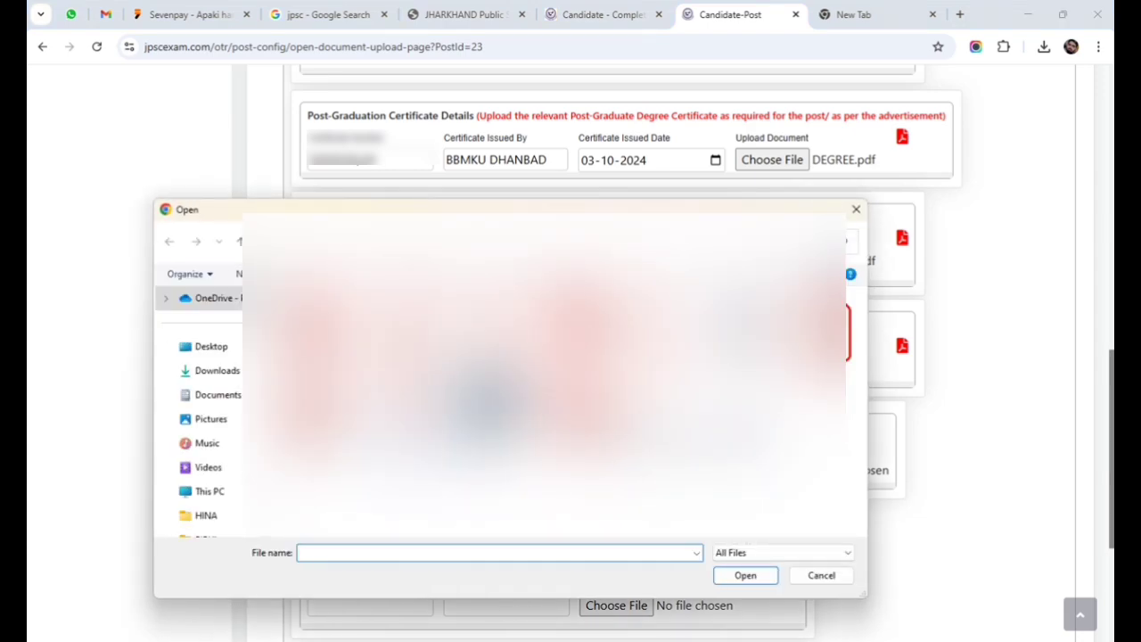
{"action": "double_click", "coordinate": [580, 406]}
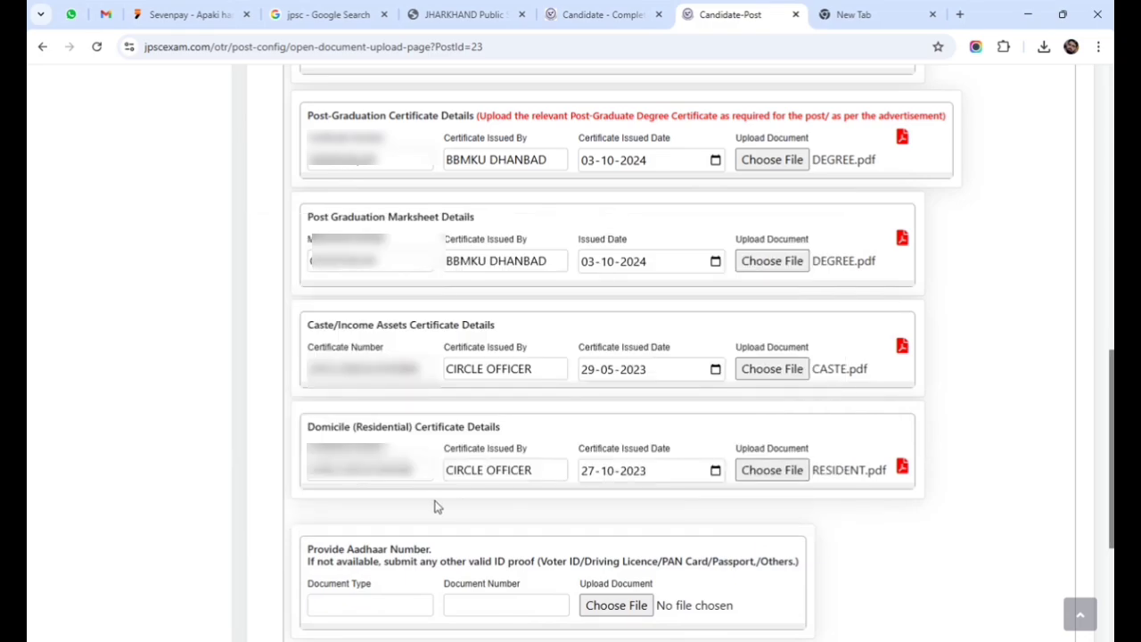
{"action": "scroll", "coordinate": [410, 499], "scroll_direction": "down", "scroll_amount": 3}
- Enter AADHAR CAR as the ID proof type with its document number, and attach 12.pdf
{"action": "left_click", "coordinate": [343, 384]}
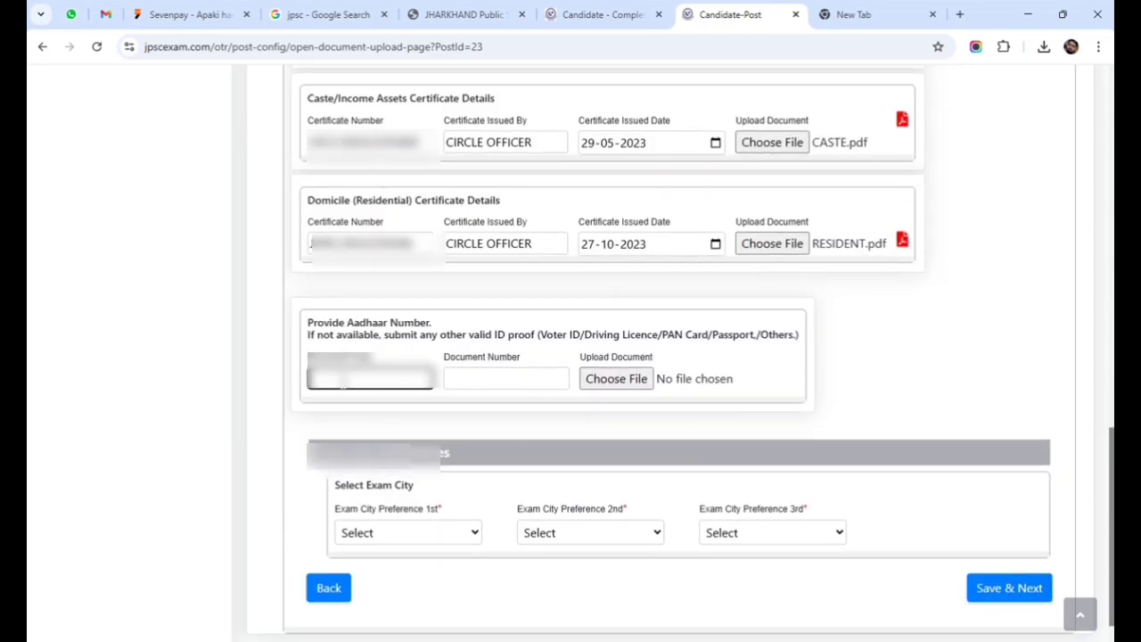
{"action": "type", "text": "AADHAR CAR"}
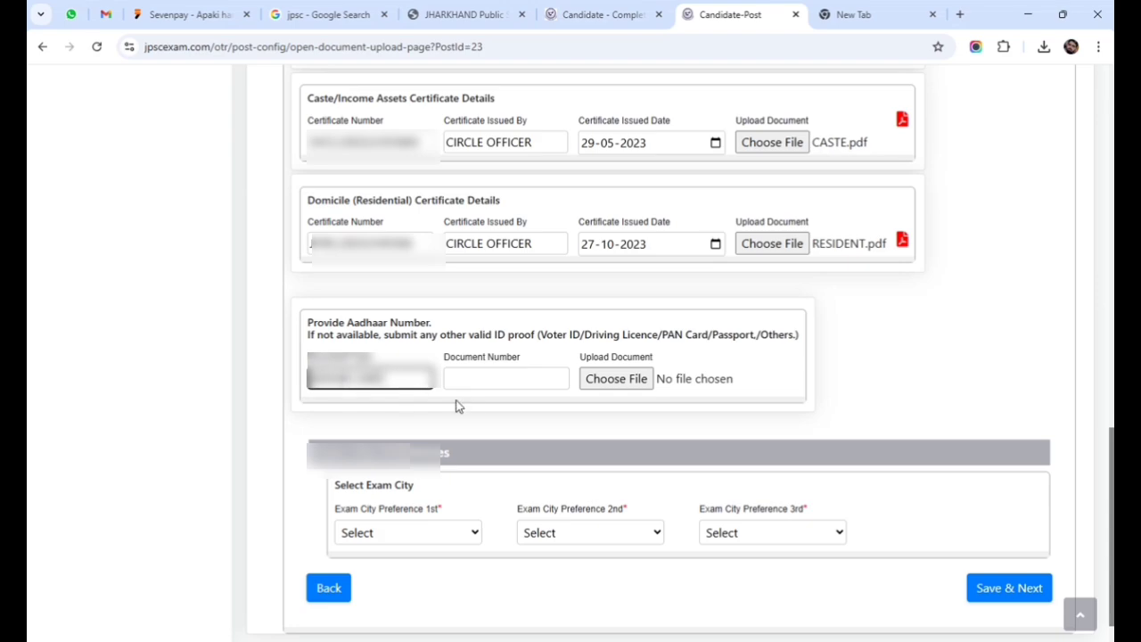
{"action": "left_click", "coordinate": [481, 382]}
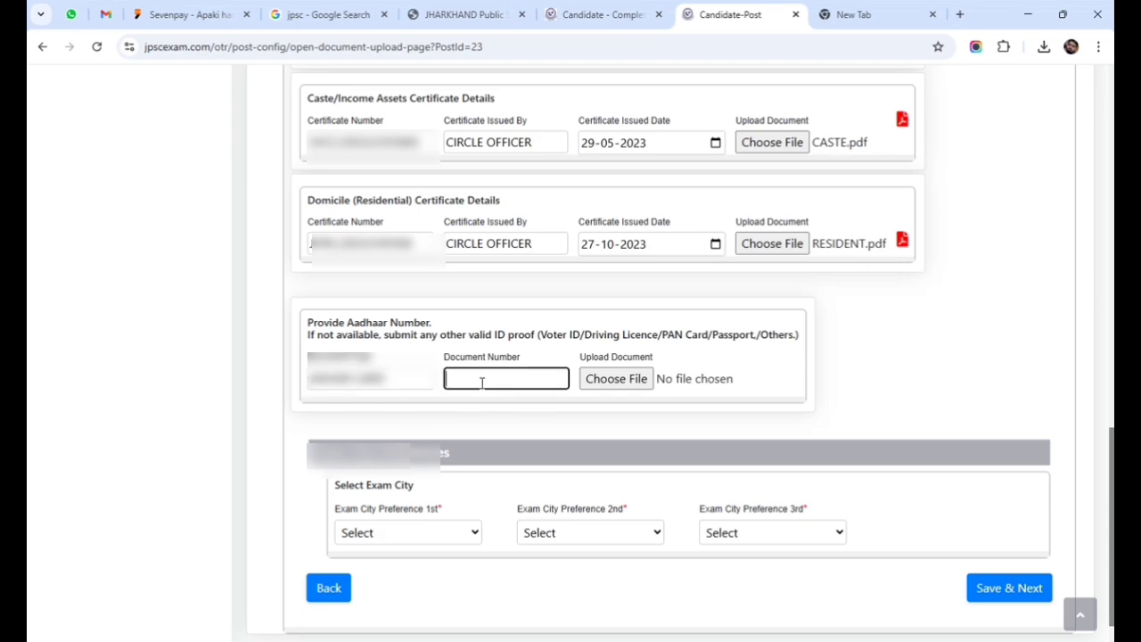
{"action": "type", "text": "XXXXXXXX"}
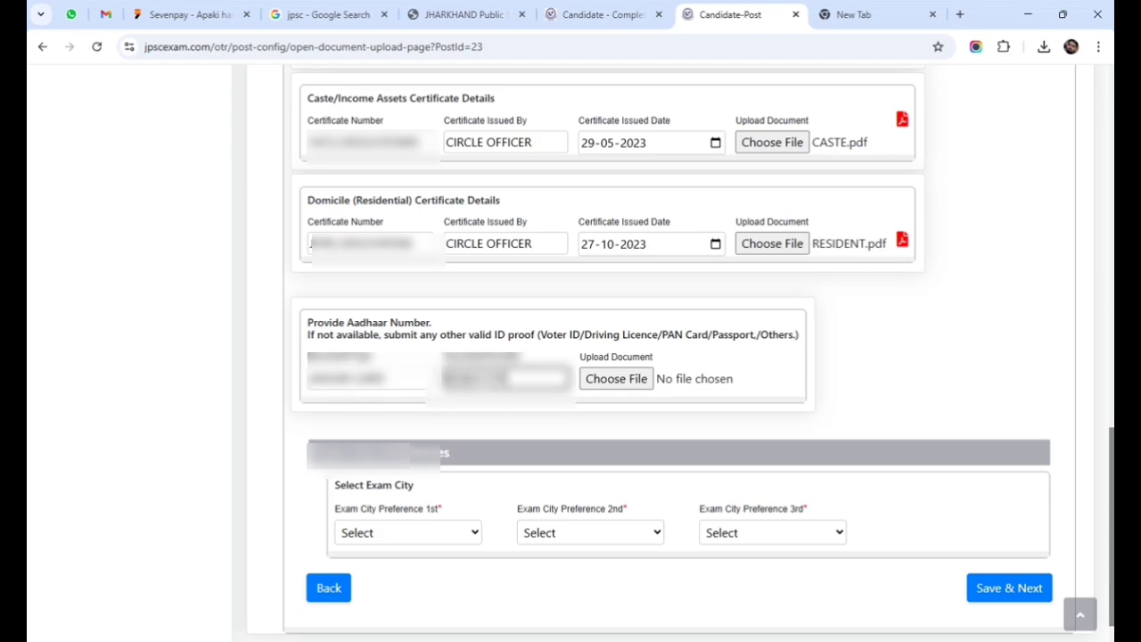
{"action": "type", "text": "XXX"}
{"action": "left_click", "coordinate": [611, 382]}
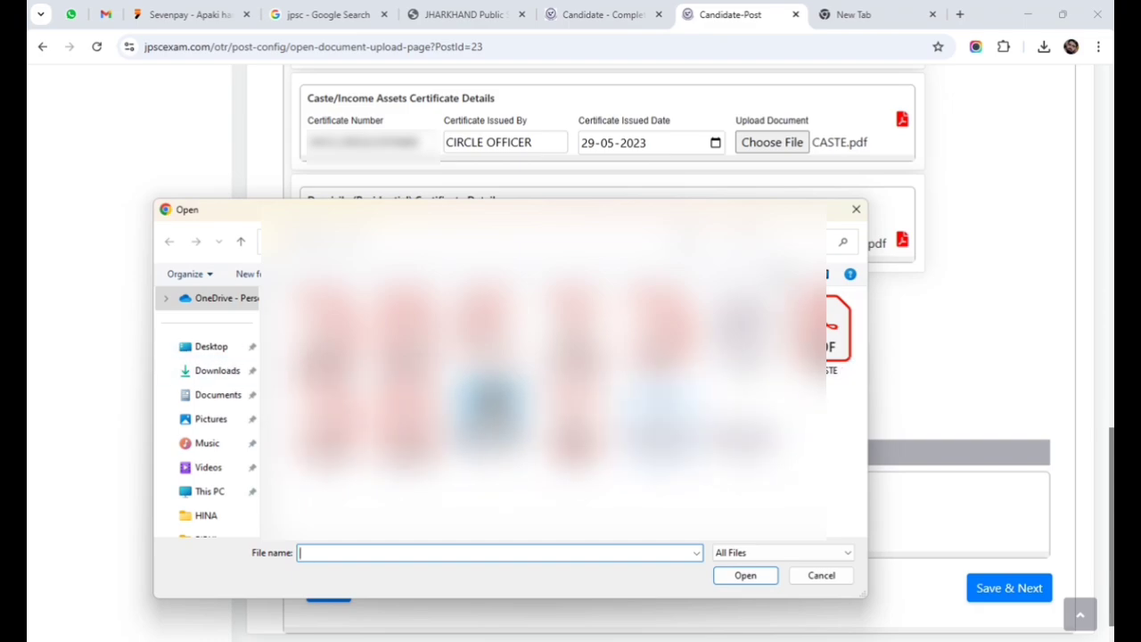
{"action": "type", "text": "12"}
{"action": "key", "text": "Return"}
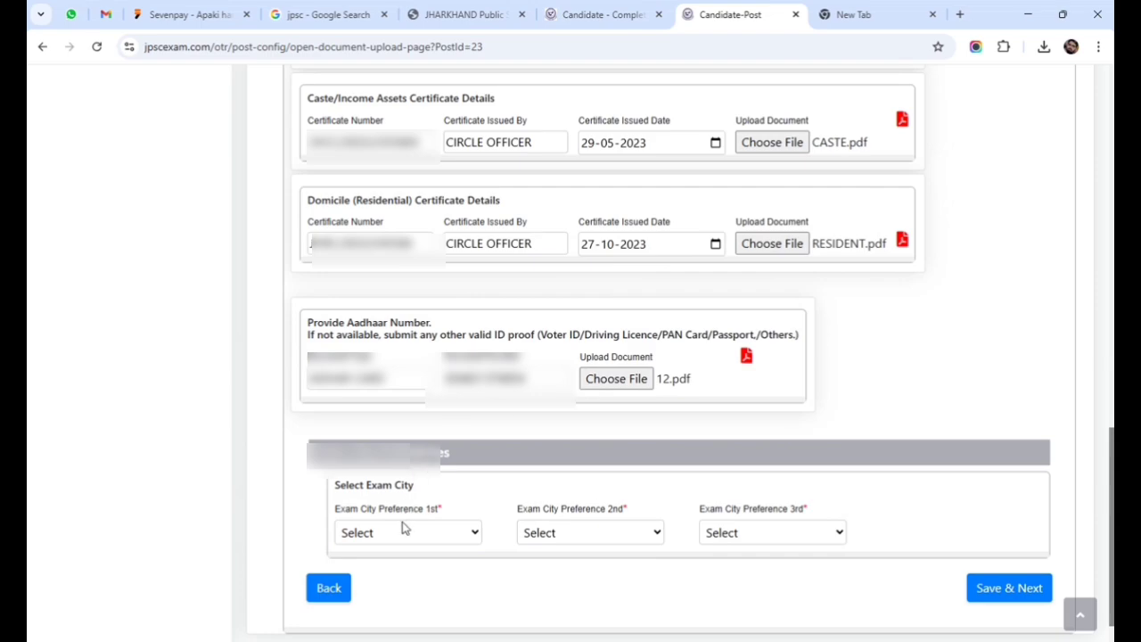
- Choose Bokaro, Ranchi and Jamshedpur as the three exam city preferences, then save and confirm
{"action": "left_click", "coordinate": [403, 532]}
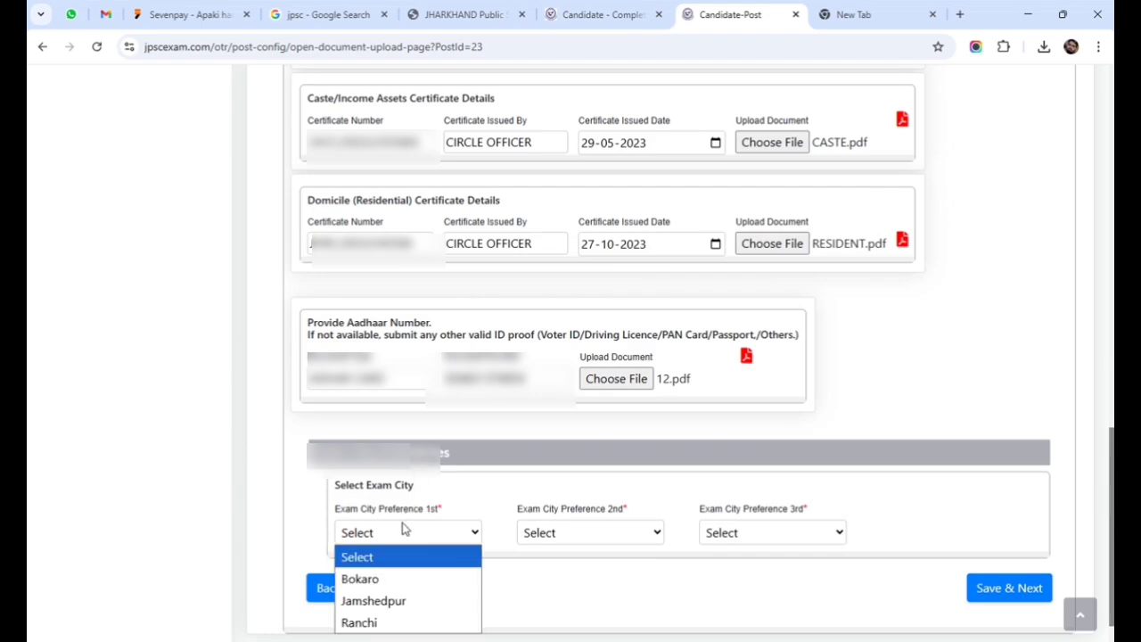
{"action": "left_click", "coordinate": [402, 580]}
{"action": "left_click", "coordinate": [573, 533]}
{"action": "left_click", "coordinate": [561, 620]}
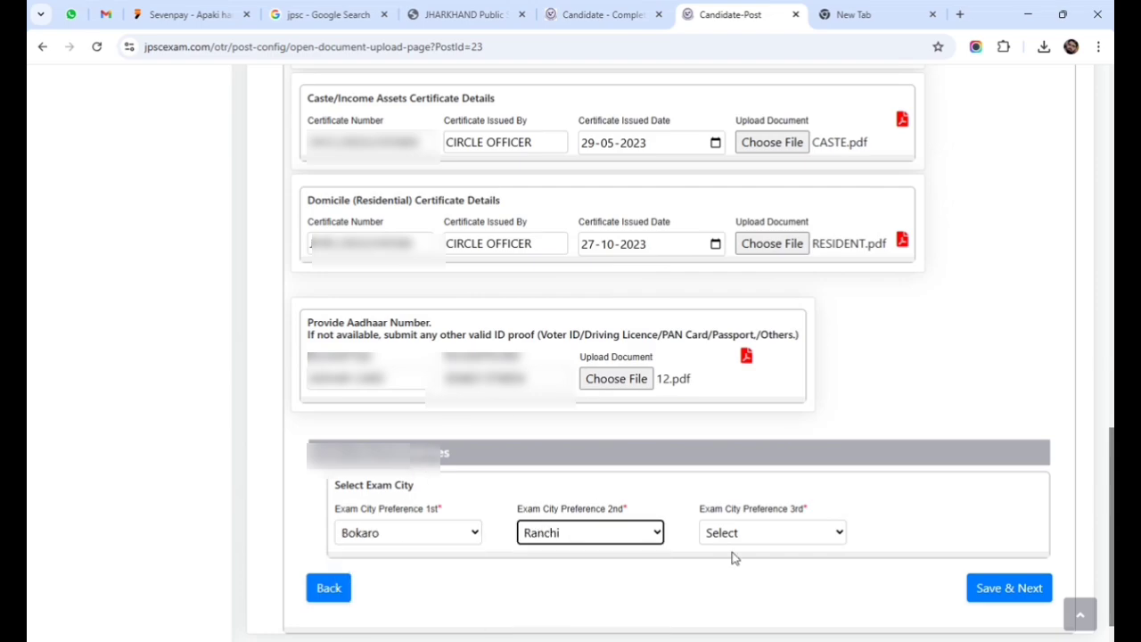
{"action": "left_click", "coordinate": [756, 533]}
{"action": "left_click", "coordinate": [766, 601]}
{"action": "left_click", "coordinate": [1009, 589]}
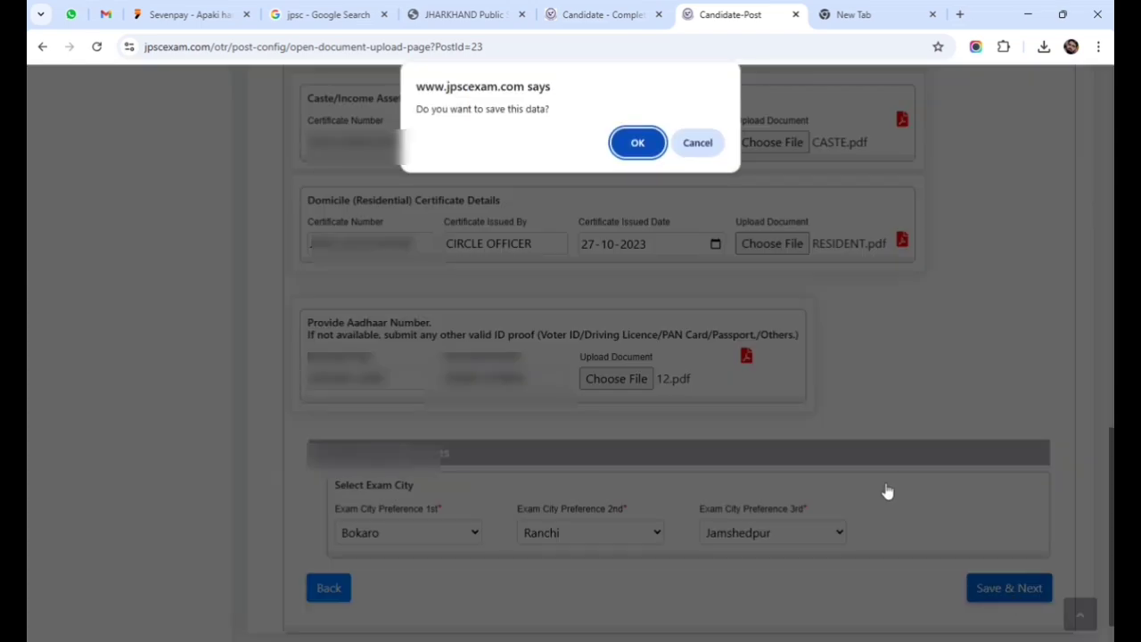
{"action": "left_click", "coordinate": [646, 148]}
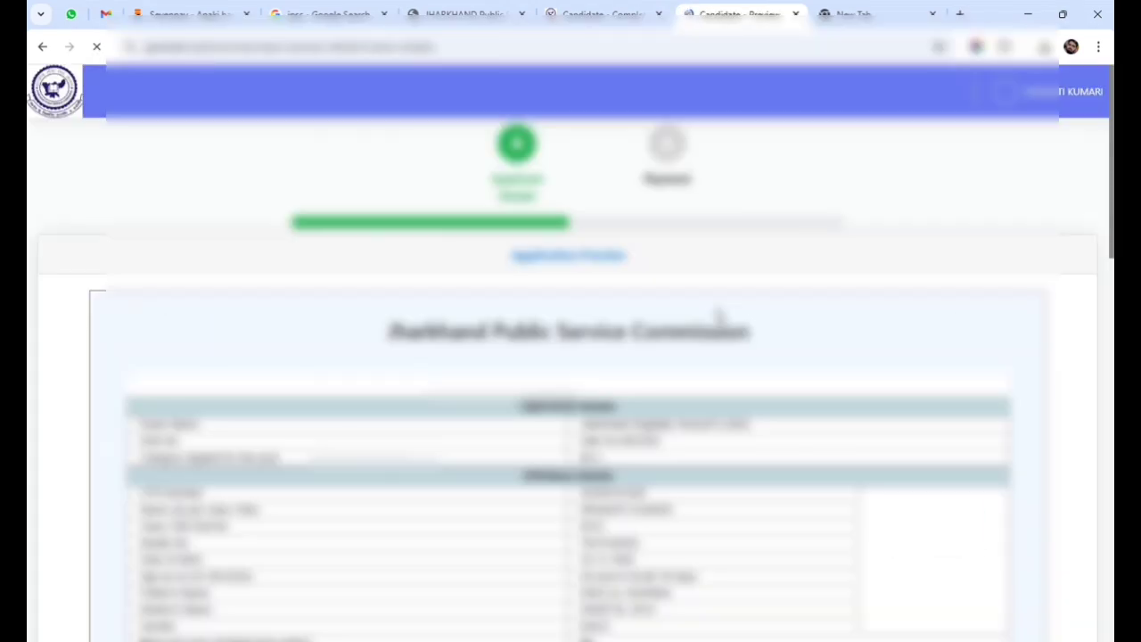
- Tick the declaration on the application preview, submit it and confirm both alerts
{"action": "scroll", "coordinate": [979, 304], "scroll_direction": "down", "scroll_amount": 3}
{"action": "scroll", "coordinate": [979, 304], "scroll_direction": "down", "scroll_amount": 15}
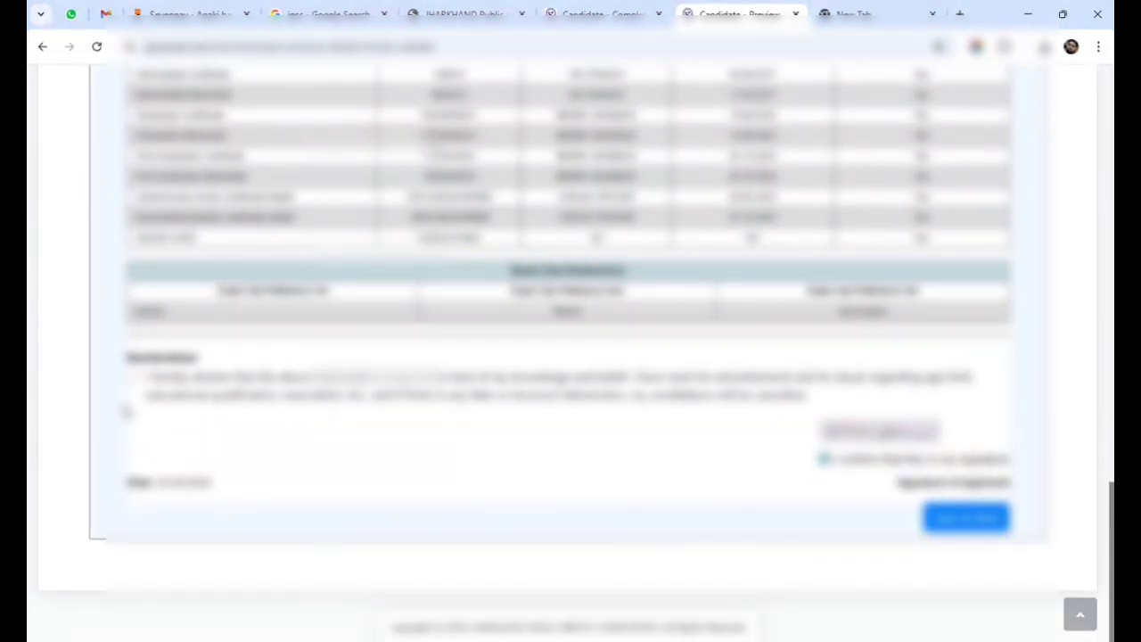
{"action": "left_click", "coordinate": [132, 376]}
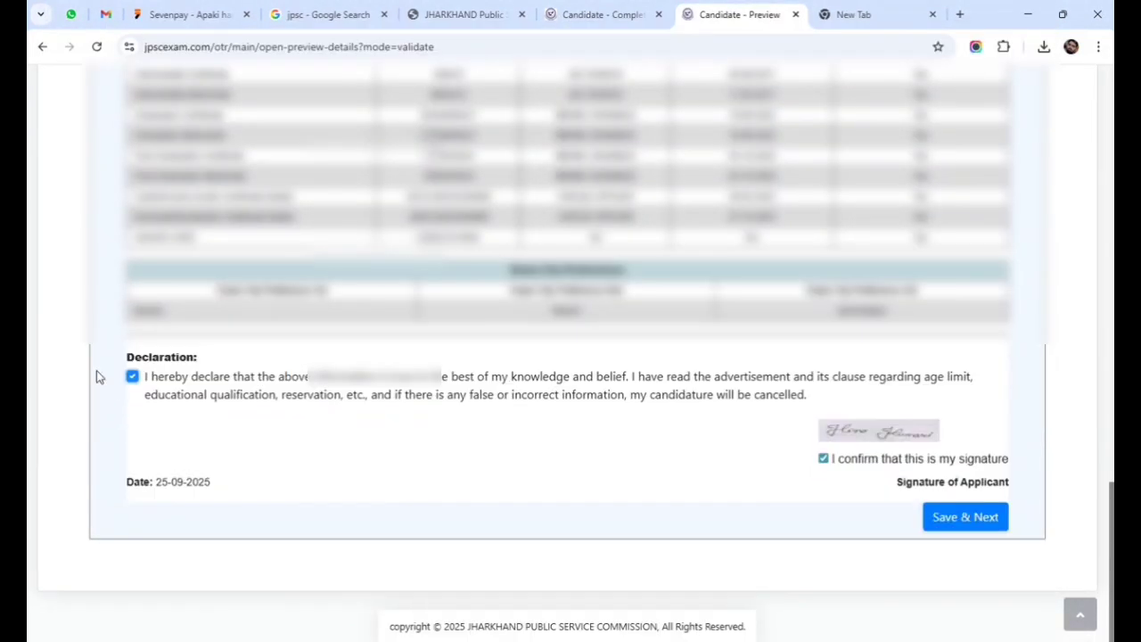
{"action": "left_click", "coordinate": [958, 516]}
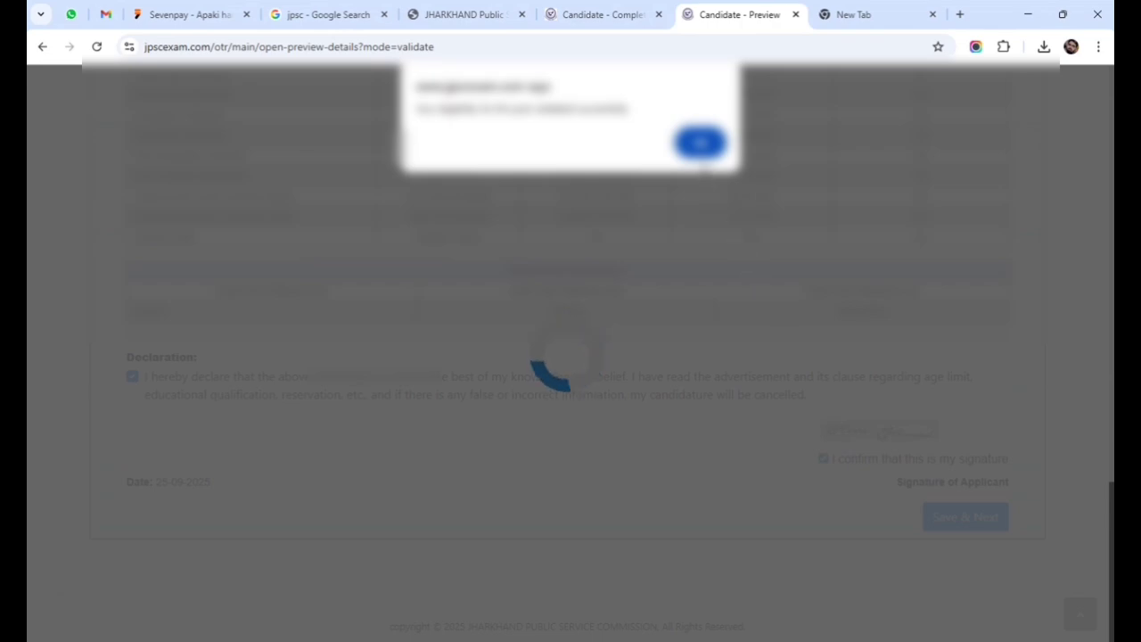
{"action": "left_click", "coordinate": [703, 148]}
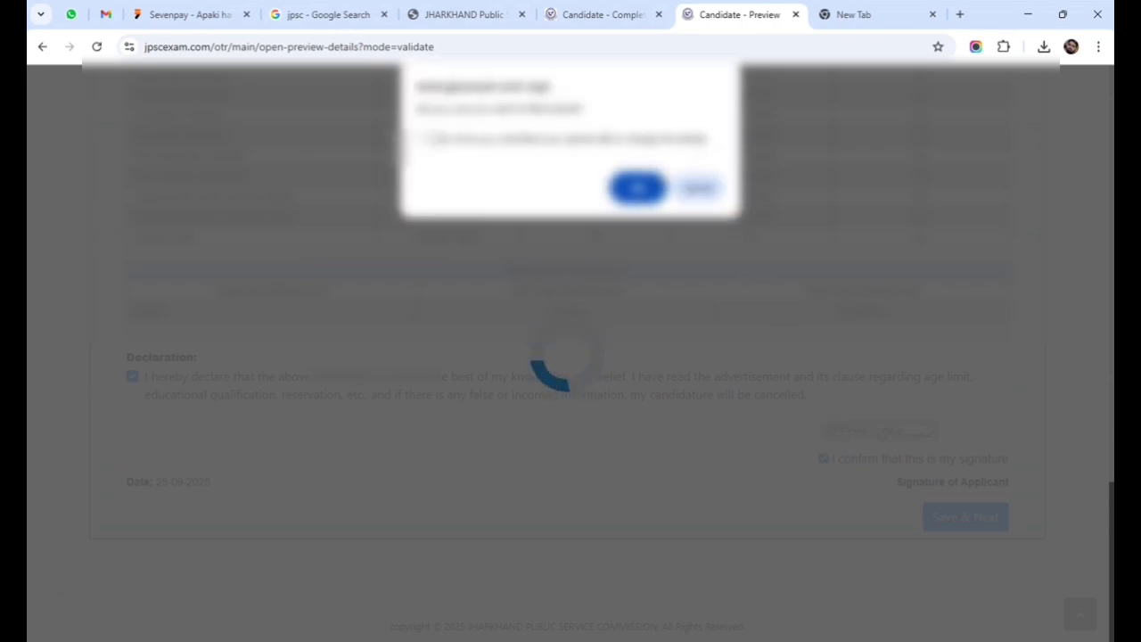
{"action": "left_click", "coordinate": [644, 188]}
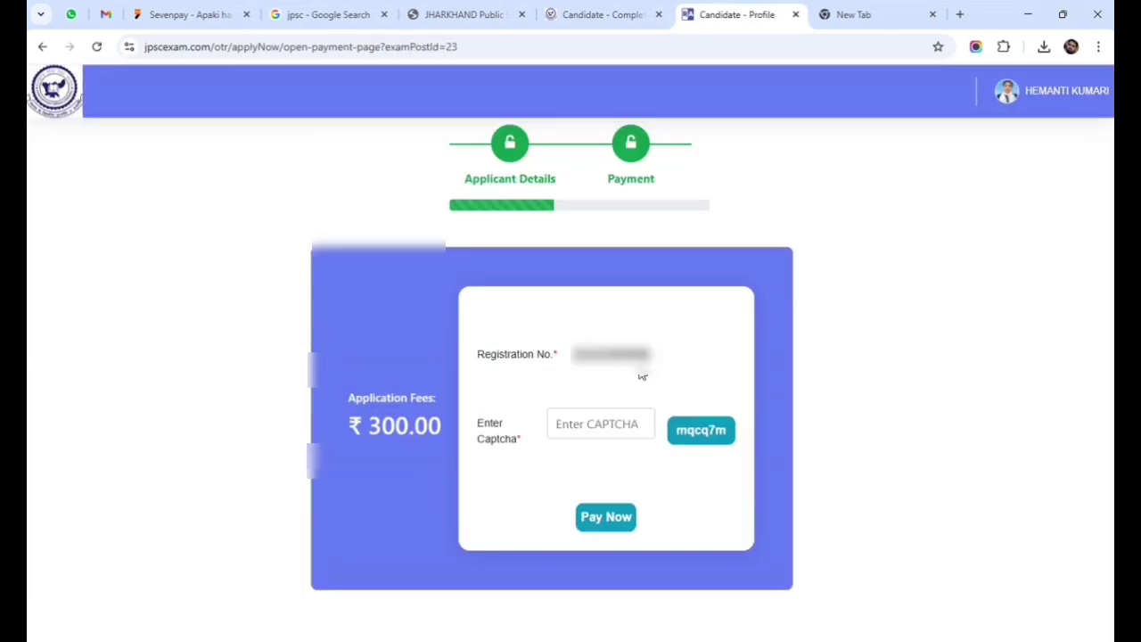
- Enter the captcha code and choose Pay Now for the ₹300 fee, accepting the redirect
{"action": "left_click", "coordinate": [590, 420]}
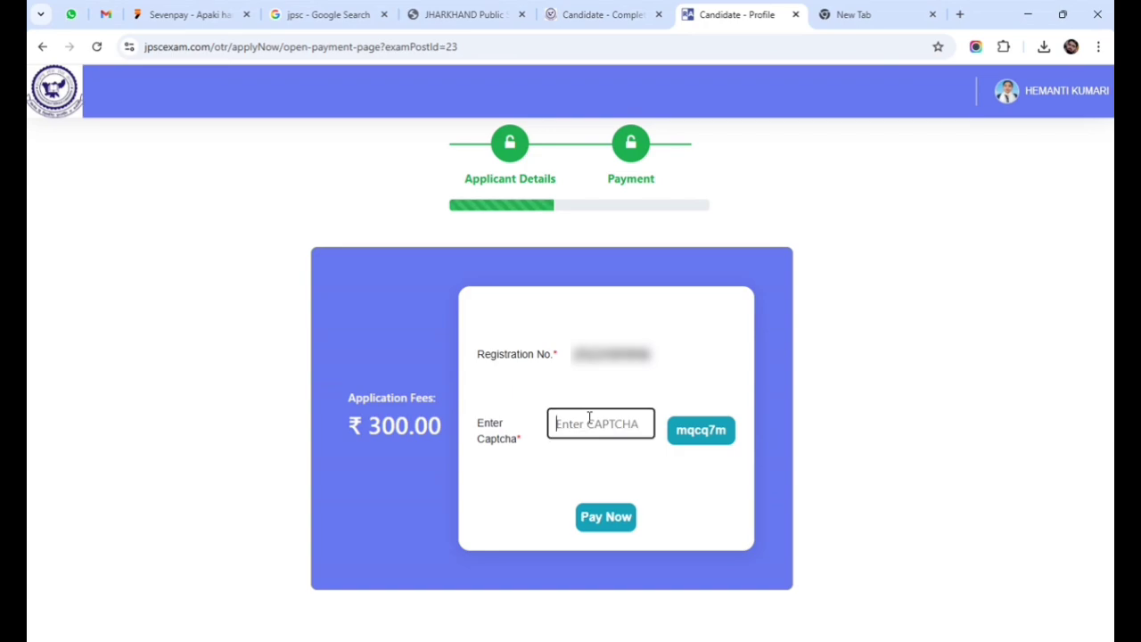
{"action": "type", "text": "M"}
{"action": "key", "text": "BackSpace"}
{"action": "type", "text": "mqcq7m"}
{"action": "left_click", "coordinate": [610, 525]}
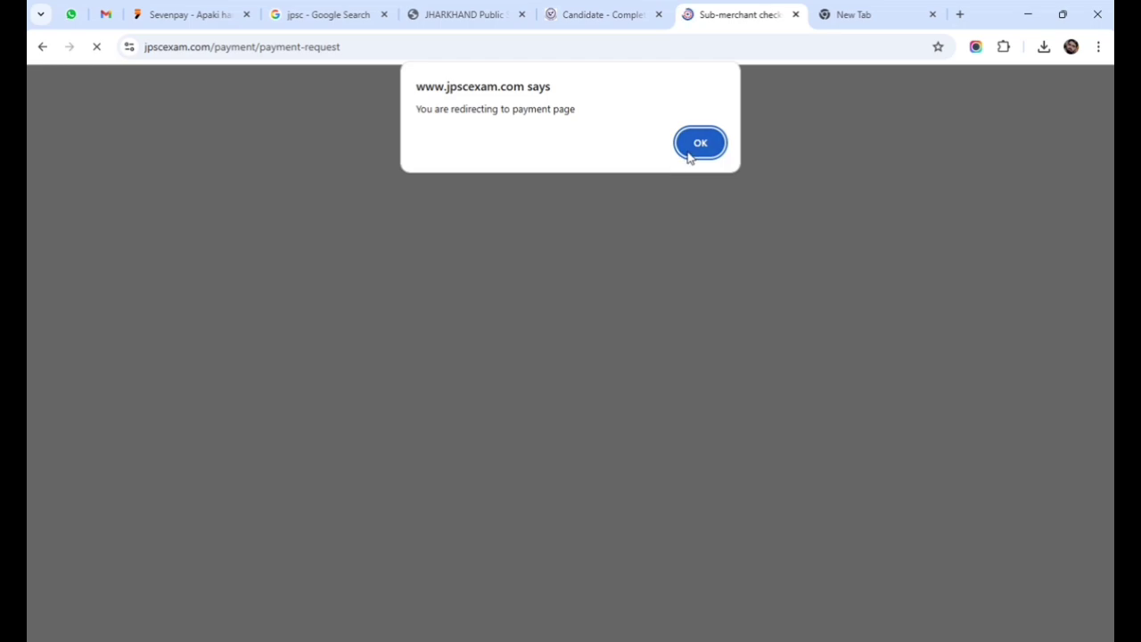
{"action": "left_click", "coordinate": [689, 149]}
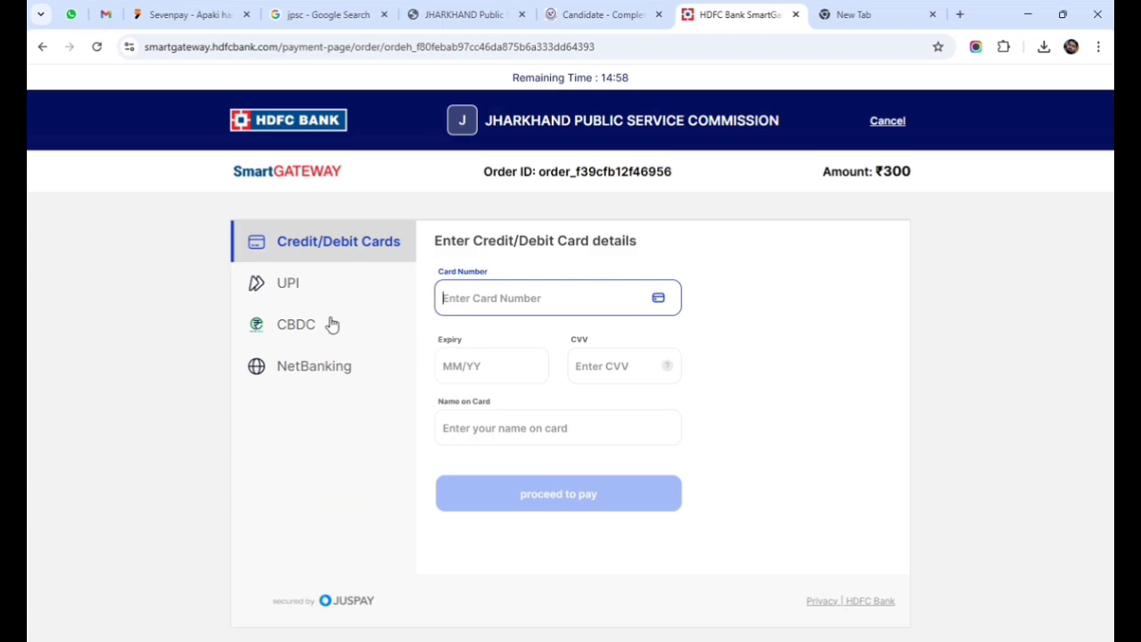
- Select UPI as the payment method and generate a QR code for the ₹300 fee
{"action": "left_click", "coordinate": [355, 298]}
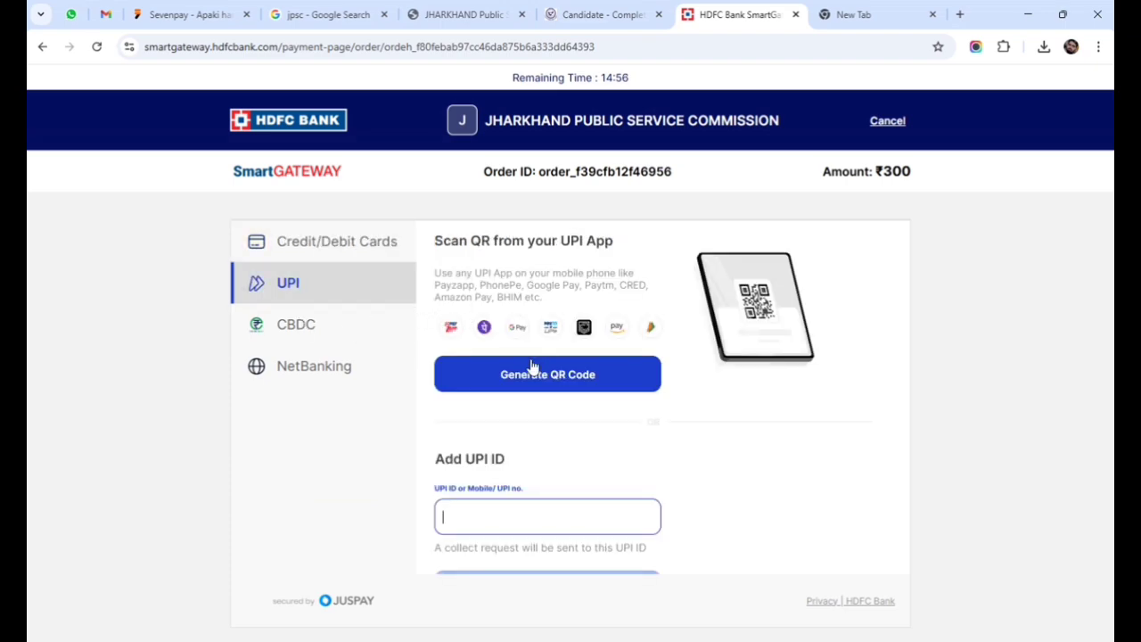
{"action": "left_click", "coordinate": [547, 385]}
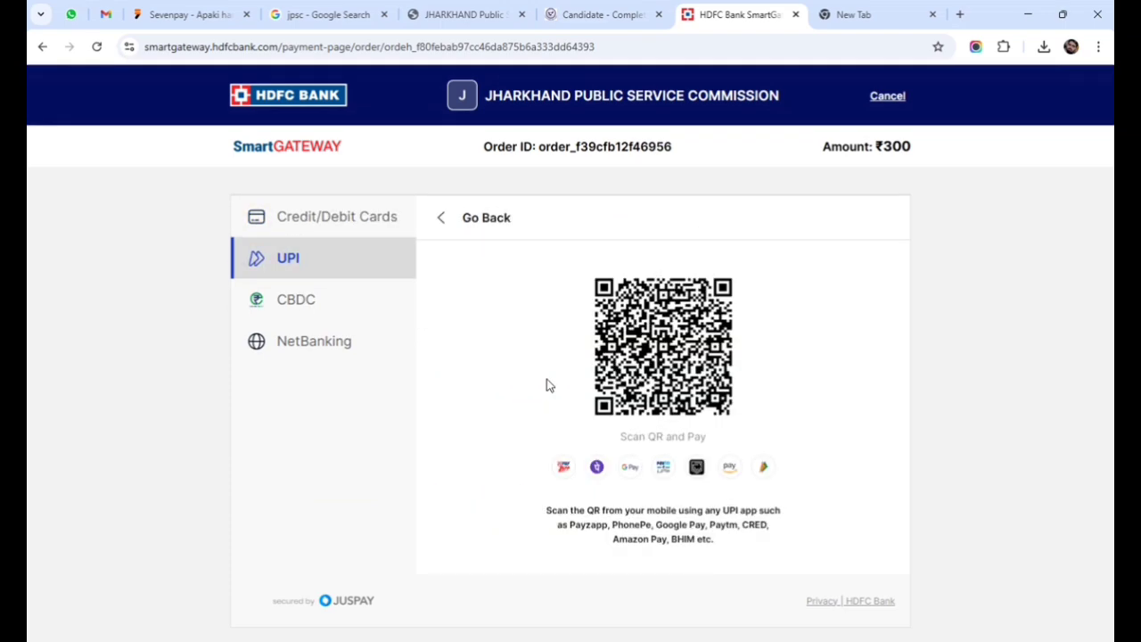